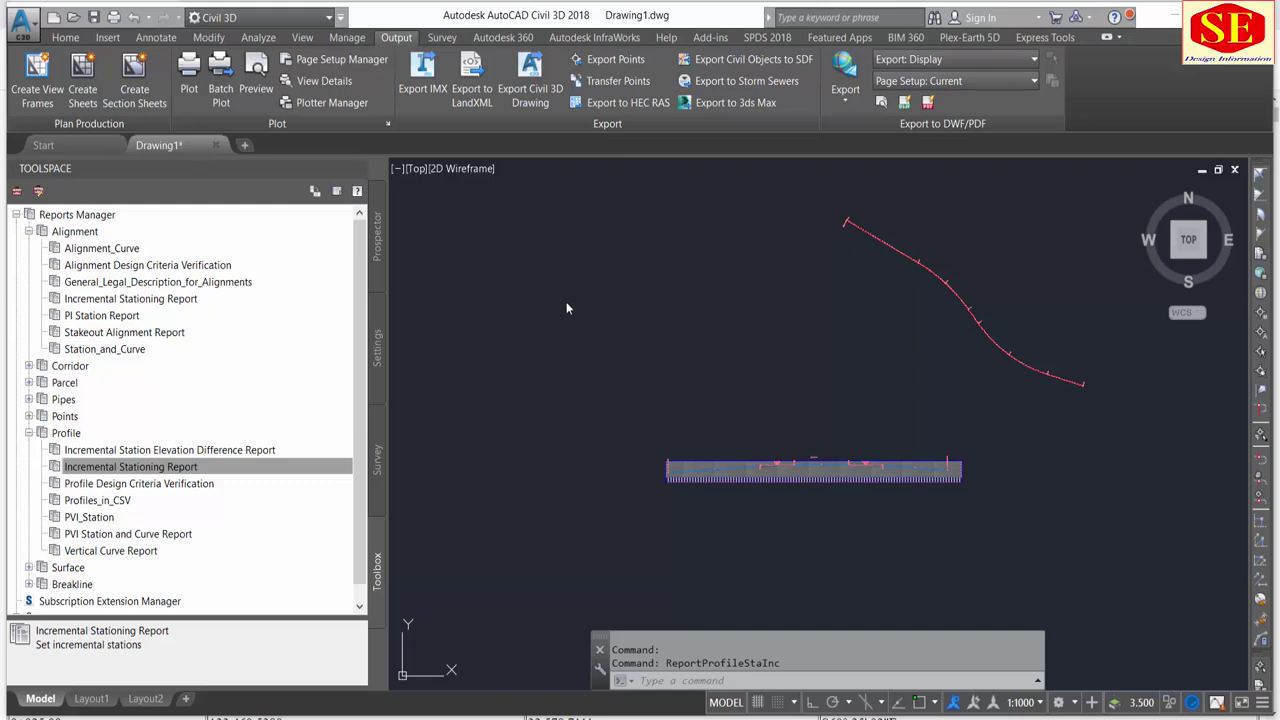
- Zoom in on the drawing view
{"action": "scroll", "coordinate": [877, 289], "scroll_direction": "up", "scroll_amount": 1}
{"action": "scroll", "coordinate": [888, 279], "scroll_direction": "up", "scroll_amount": 1}
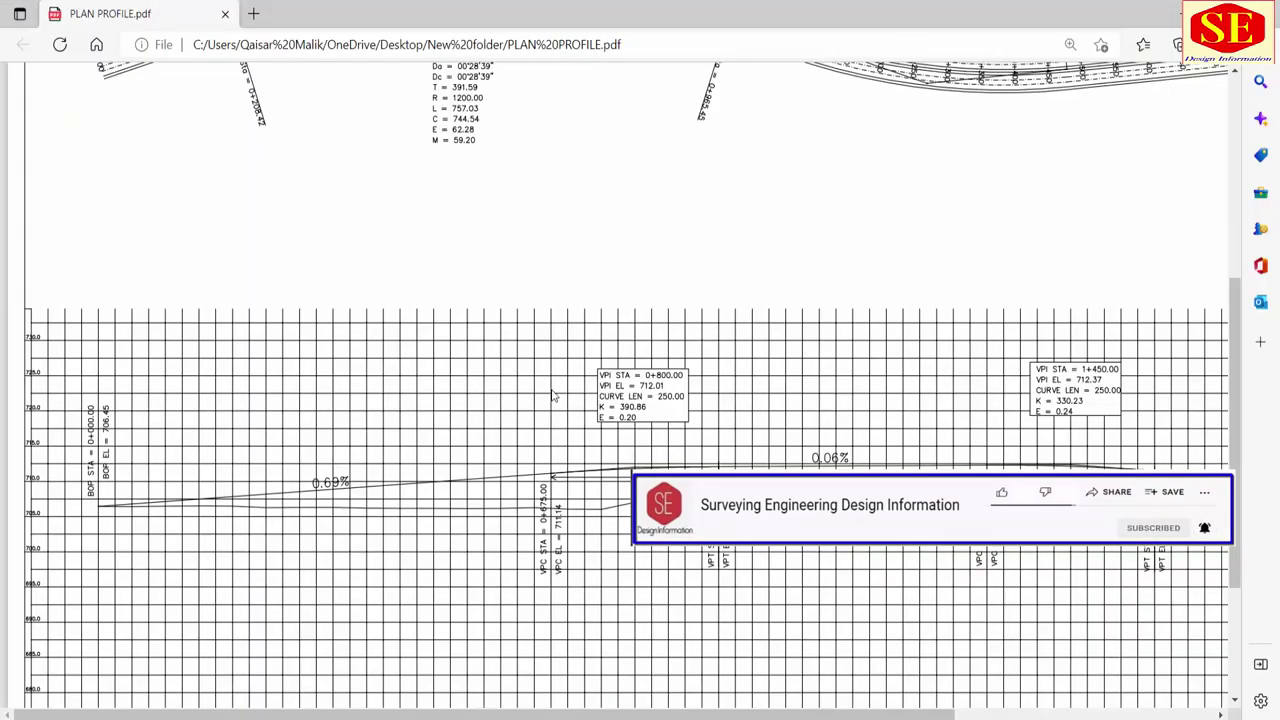
{"action": "scroll", "coordinate": [575, 398], "scroll_direction": "up", "scroll_amount": 1}
{"action": "scroll", "coordinate": [575, 399], "scroll_direction": "up", "scroll_amount": 1}
{"action": "scroll", "coordinate": [575, 399], "scroll_direction": "down", "scroll_amount": 2, "text": "ctrl"}
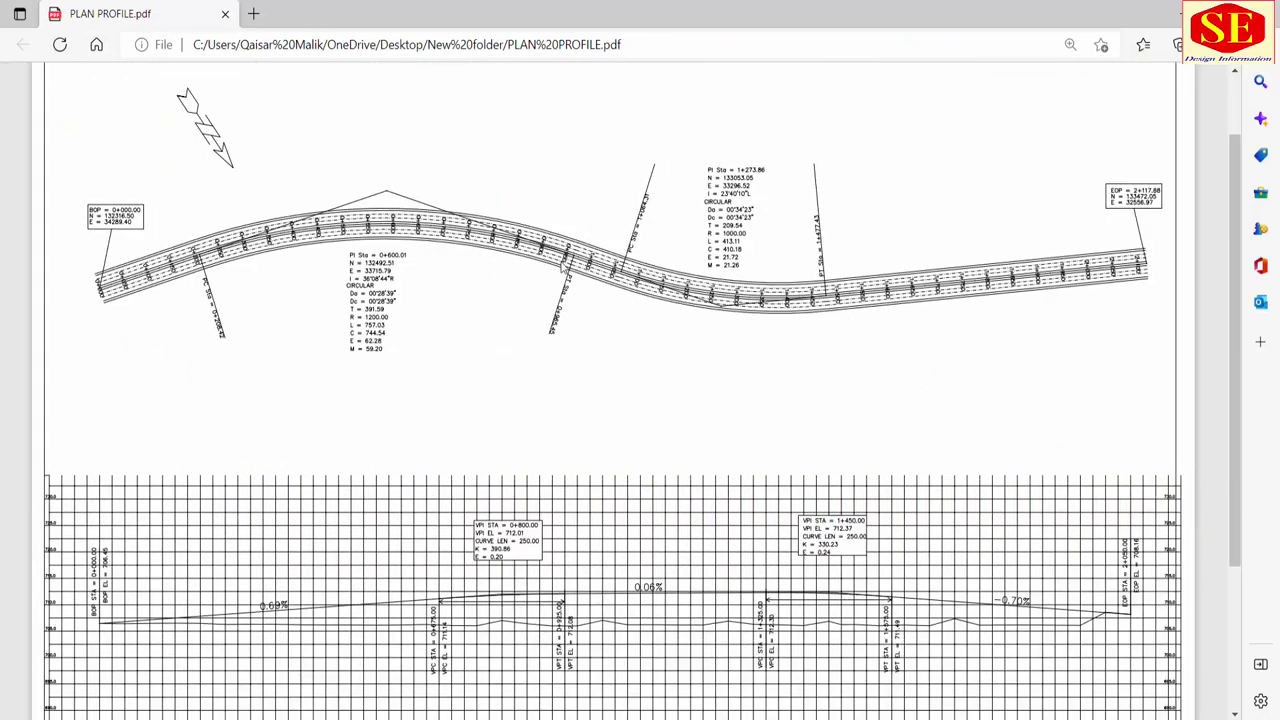
{"action": "scroll", "coordinate": [255, 445], "scroll_direction": "down", "scroll_amount": 2}
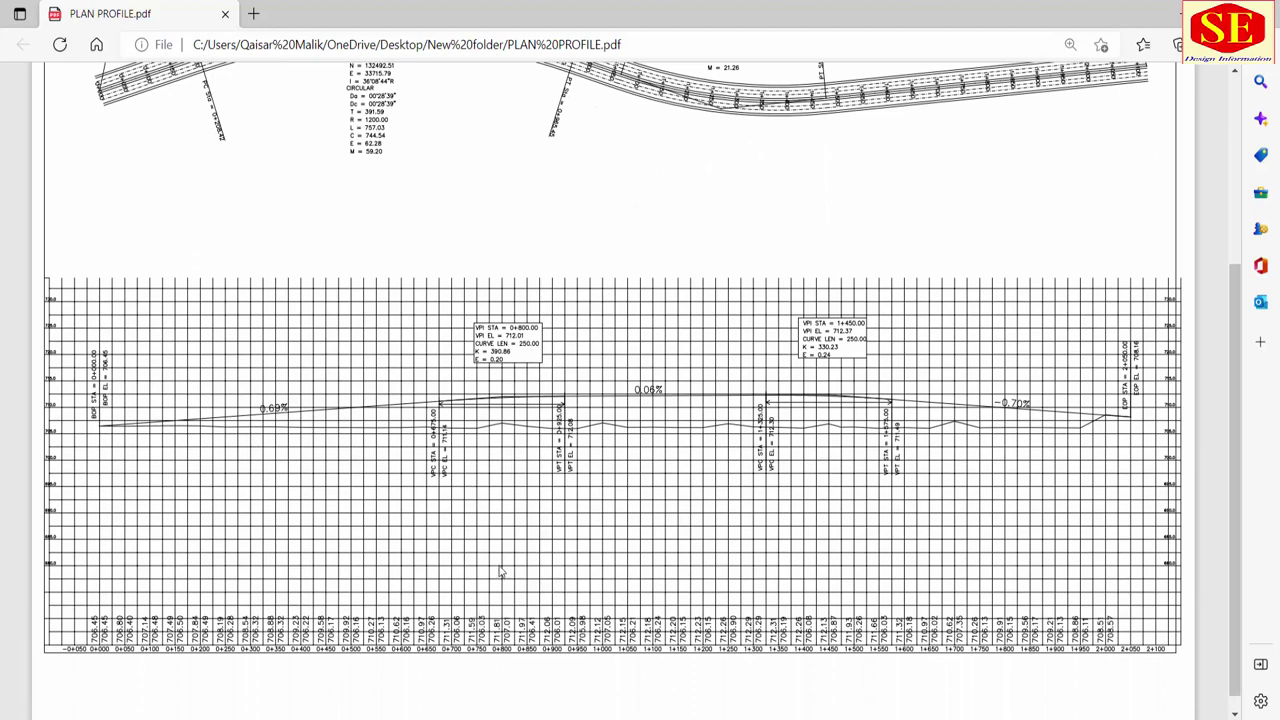
{"action": "scroll", "coordinate": [501, 572], "scroll_direction": "up", "scroll_amount": 2}
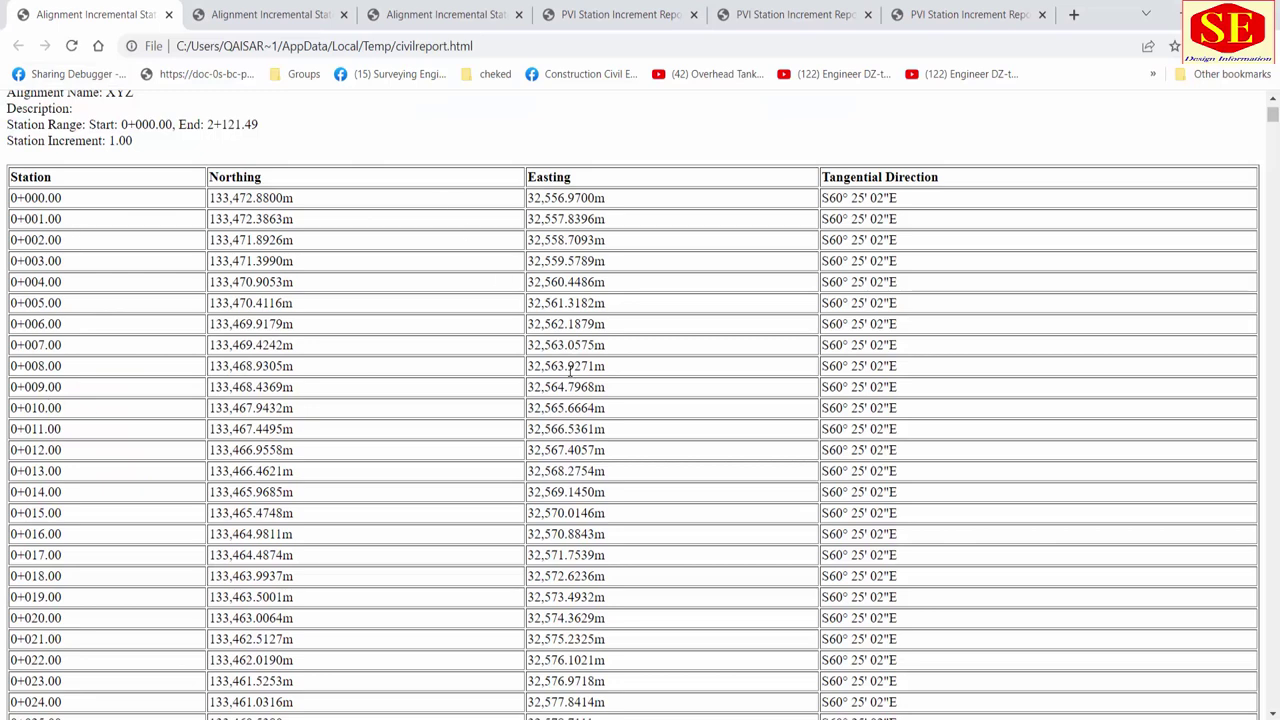
- Review the 10.00 and 25.00 increment reports, then scroll through the first PVI station increment report
{"action": "left_click", "coordinate": [300, 14]}
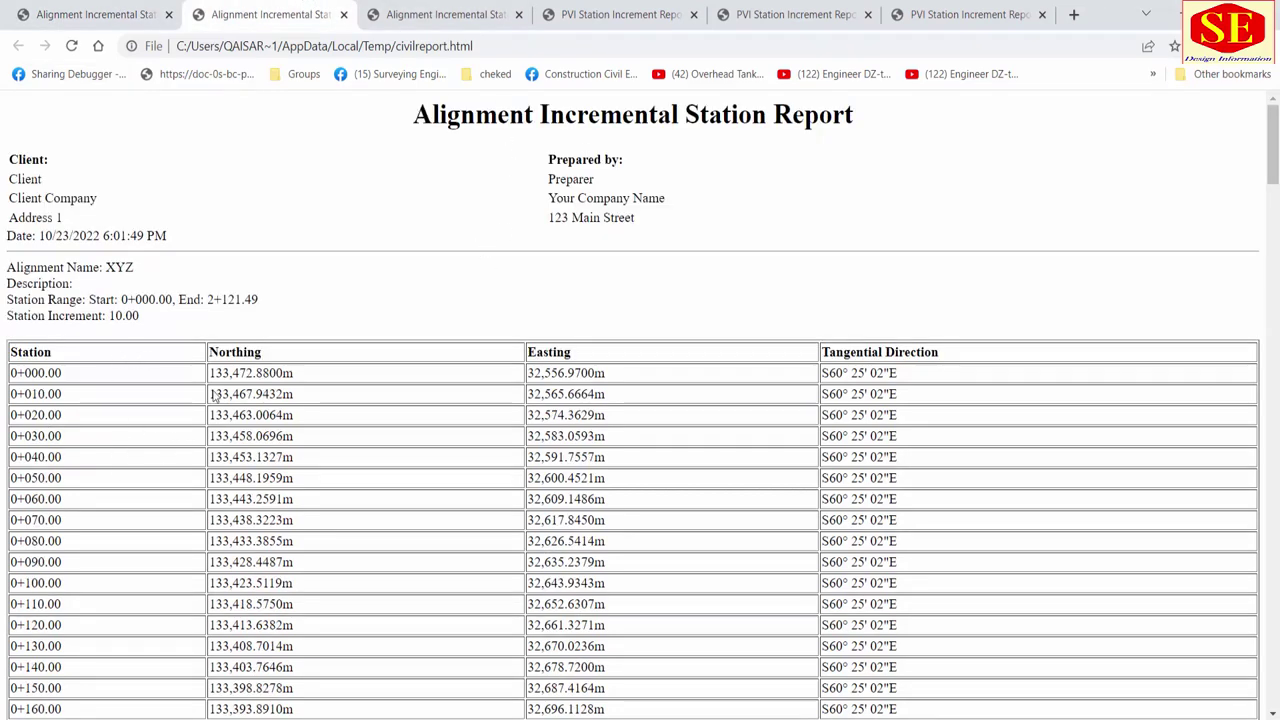
{"action": "left_click", "coordinate": [445, 14]}
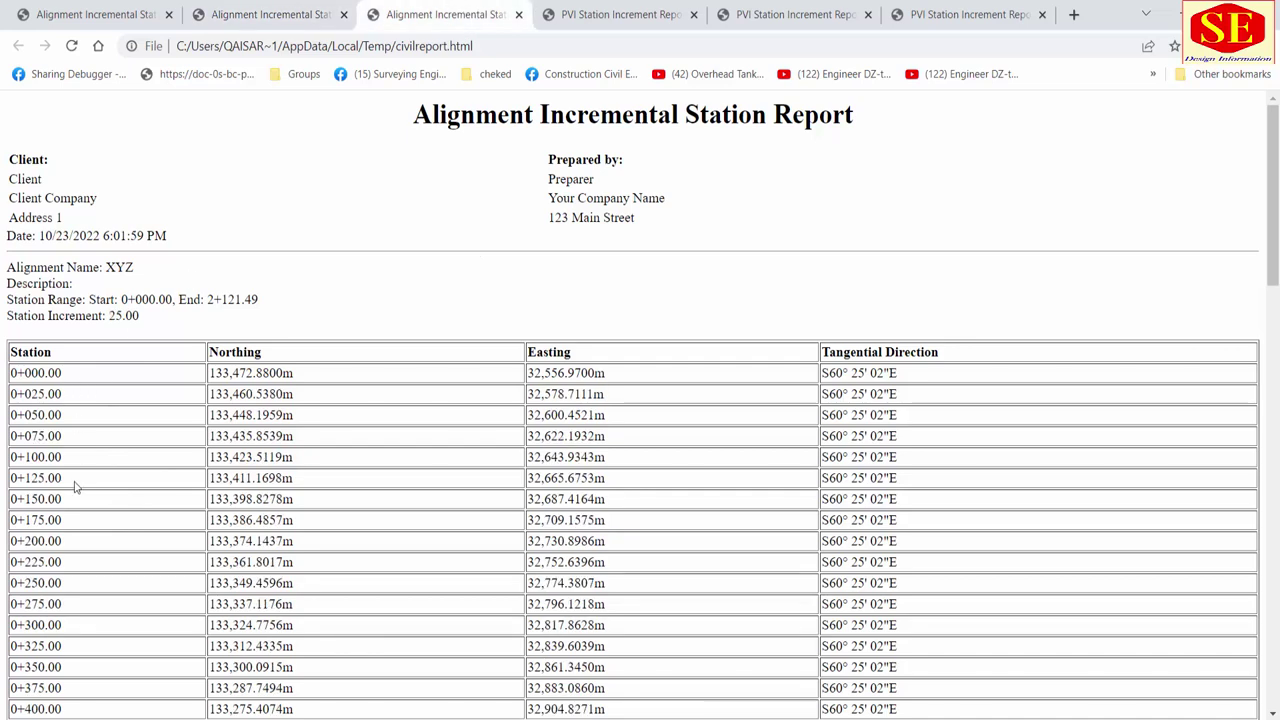
{"action": "left_click", "coordinate": [555, 24]}
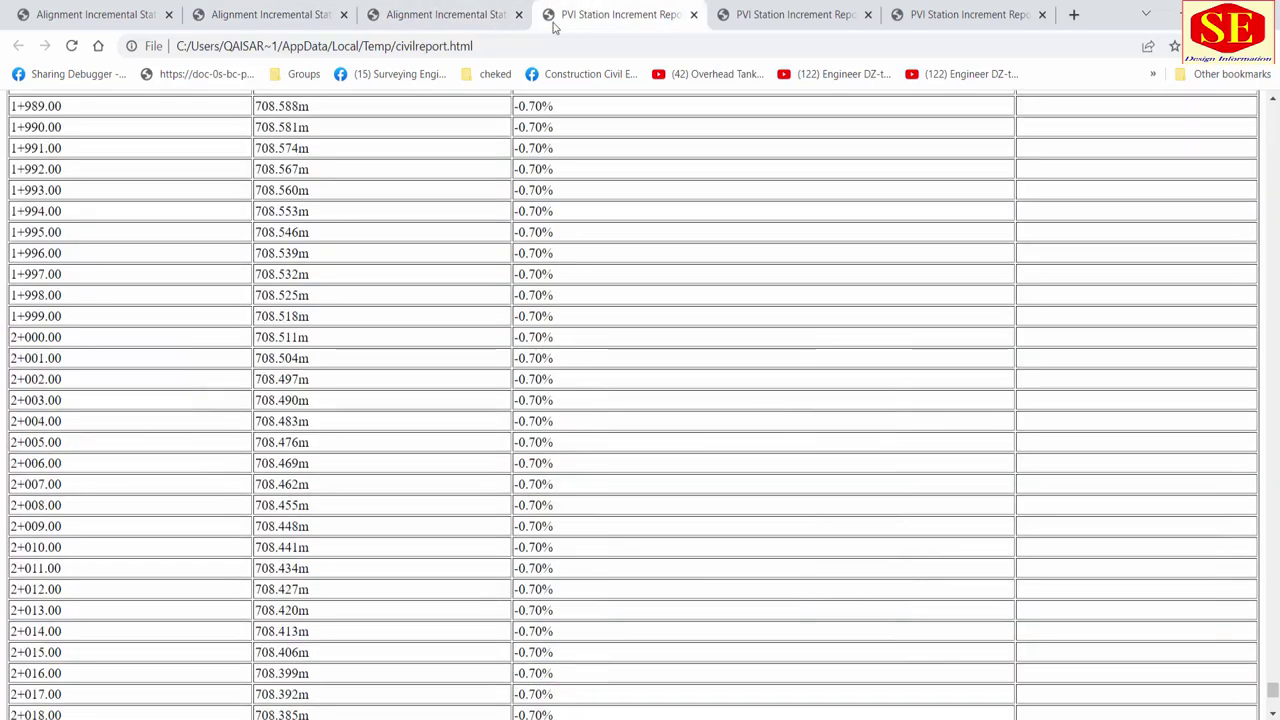
{"action": "scroll", "coordinate": [301, 270], "scroll_direction": "up", "scroll_amount": 3}
{"action": "scroll", "coordinate": [301, 270], "scroll_direction": "up", "scroll_amount": 11}
{"action": "scroll", "coordinate": [301, 270], "scroll_direction": "up", "scroll_amount": 9}
{"action": "scroll", "coordinate": [301, 270], "scroll_direction": "up", "scroll_amount": 8}
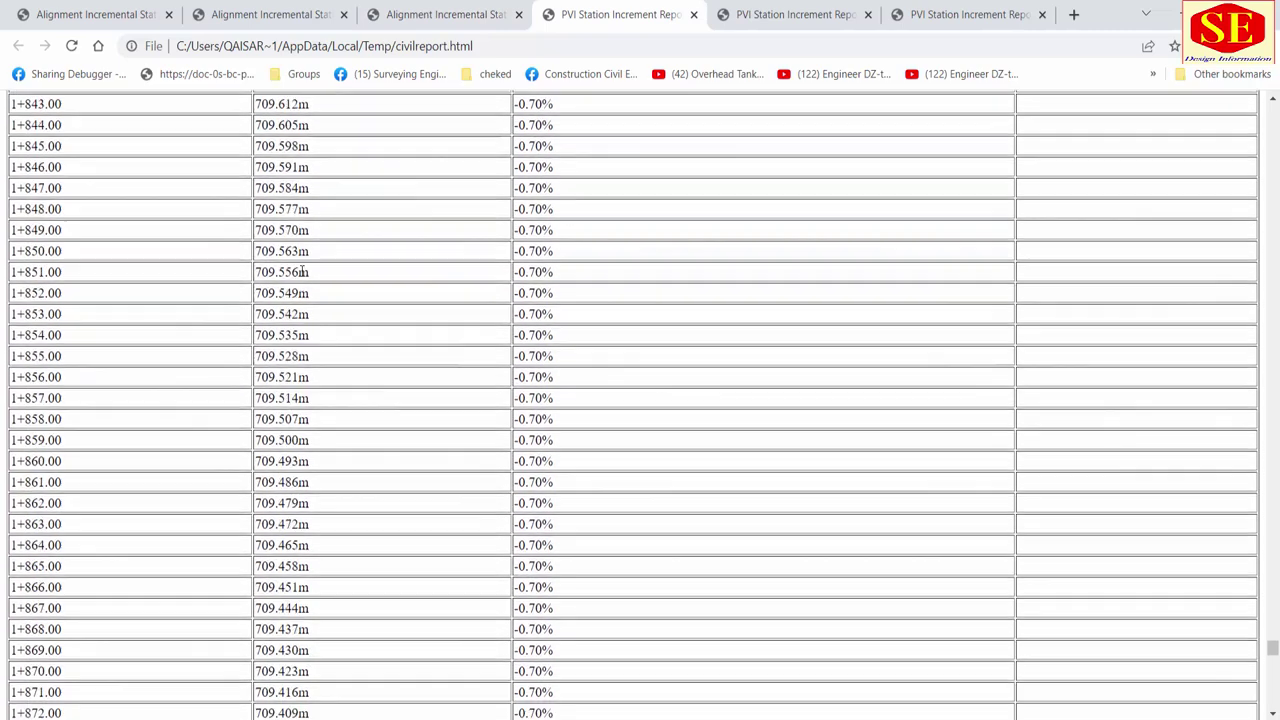
{"action": "scroll", "coordinate": [301, 270], "scroll_direction": "up", "scroll_amount": 8}
{"action": "scroll", "coordinate": [301, 270], "scroll_direction": "up", "scroll_amount": 11}
{"action": "scroll", "coordinate": [301, 270], "scroll_direction": "up", "scroll_amount": 13}
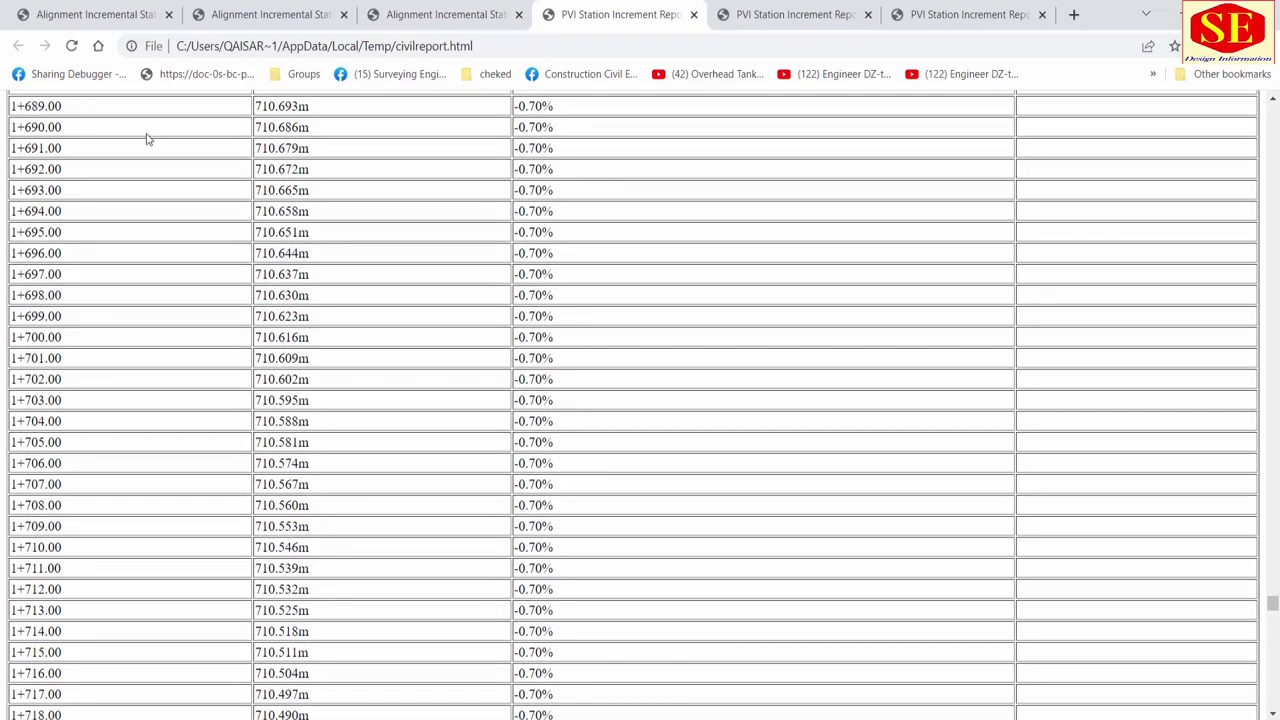
- View the next PVI report, then scroll through the 50.00-increment PVI station report
{"action": "left_click", "coordinate": [740, 15]}
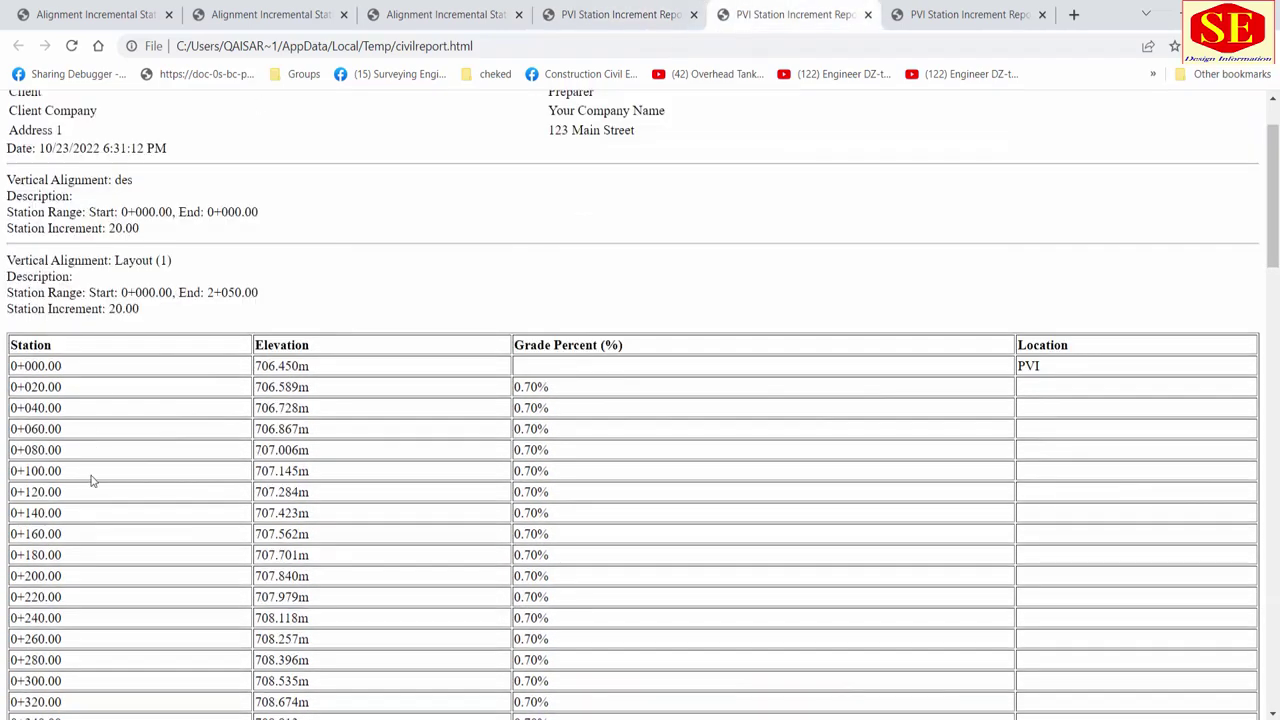
{"action": "left_click", "coordinate": [930, 14]}
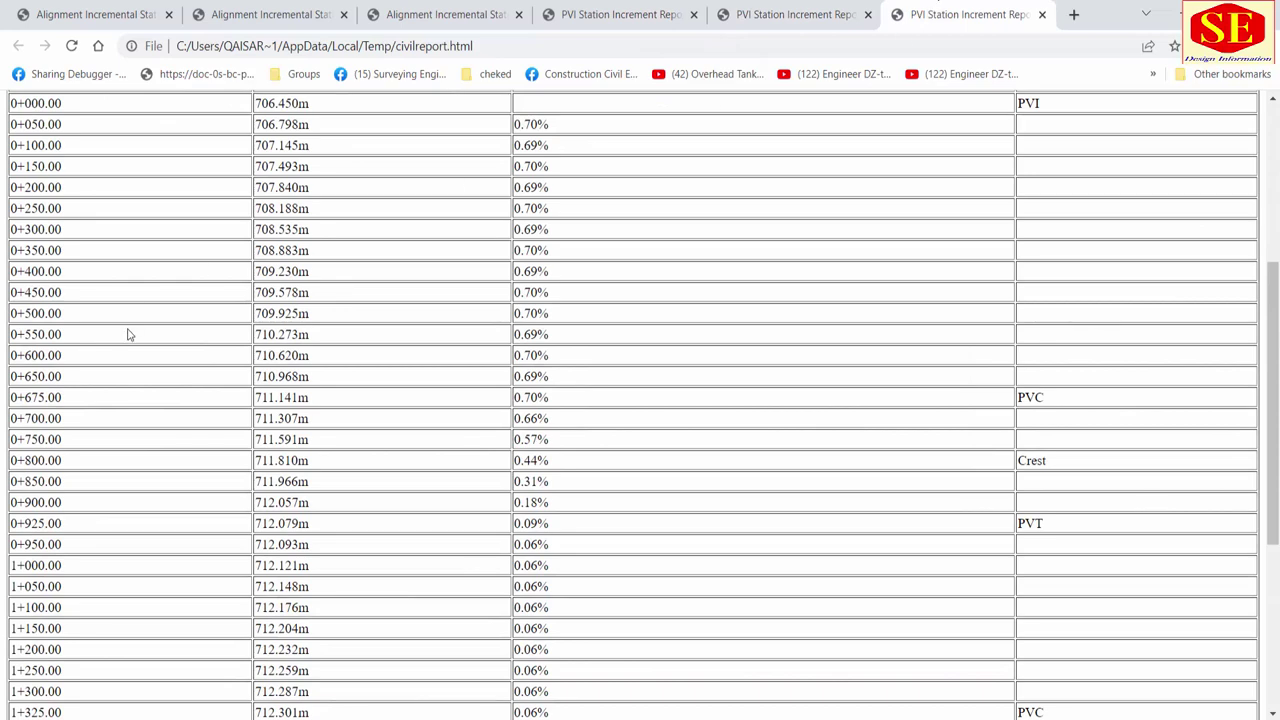
{"action": "scroll", "coordinate": [273, 334], "scroll_direction": "down", "scroll_amount": 1}
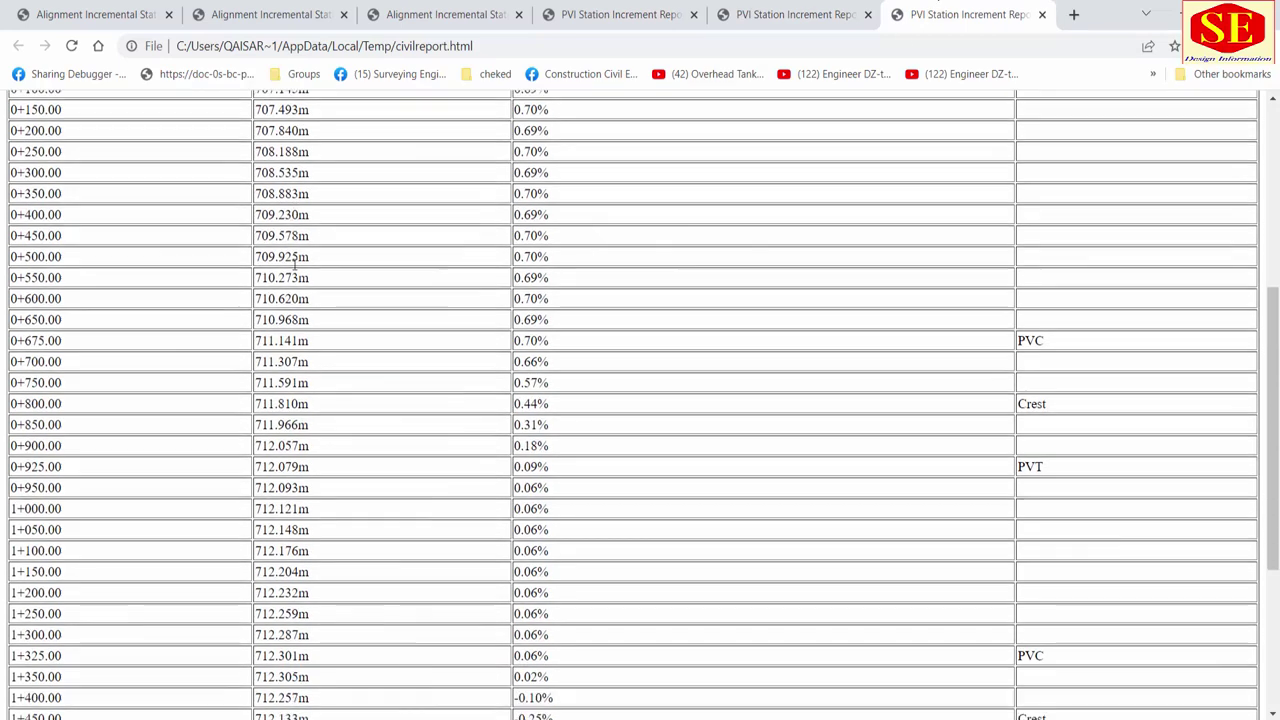
{"action": "scroll", "coordinate": [280, 310], "scroll_direction": "down", "scroll_amount": 3}
{"action": "scroll", "coordinate": [294, 263], "scroll_direction": "up", "scroll_amount": 8}
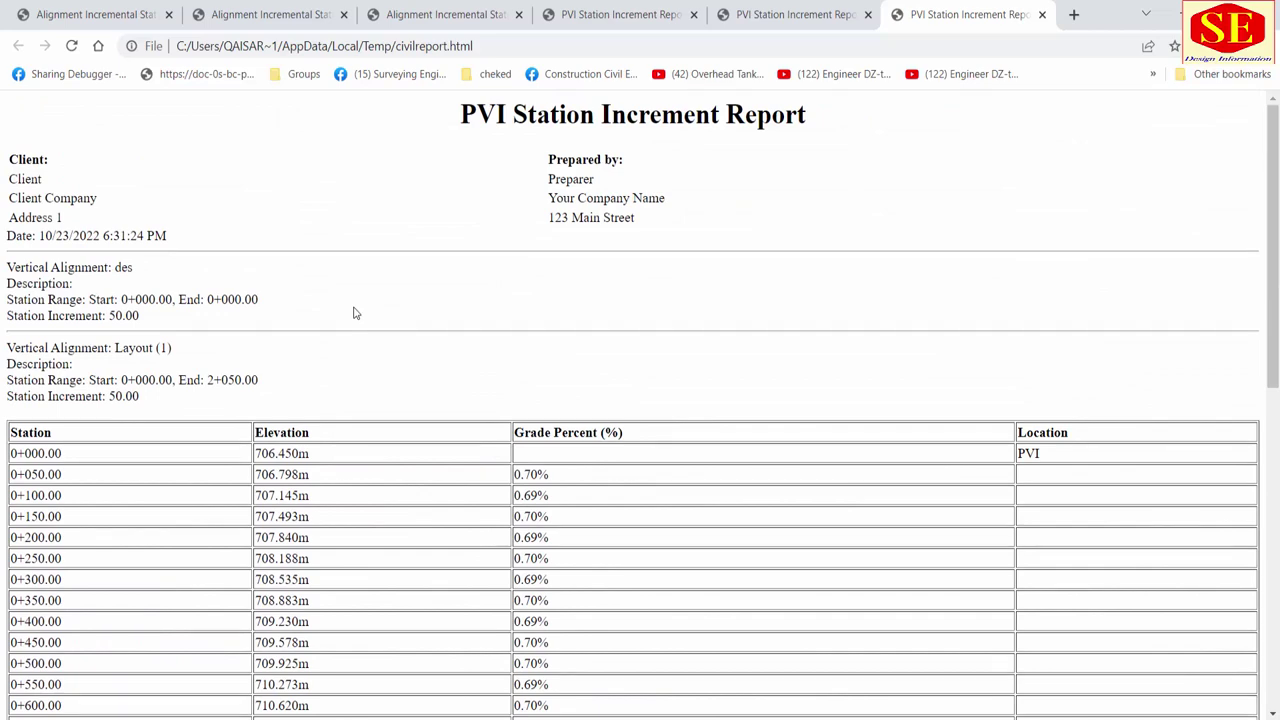
- Maximize the Excel workbook, view Sheet2's station, northing and easting table, then switch back
{"action": "key", "text": "alt+Tab"}
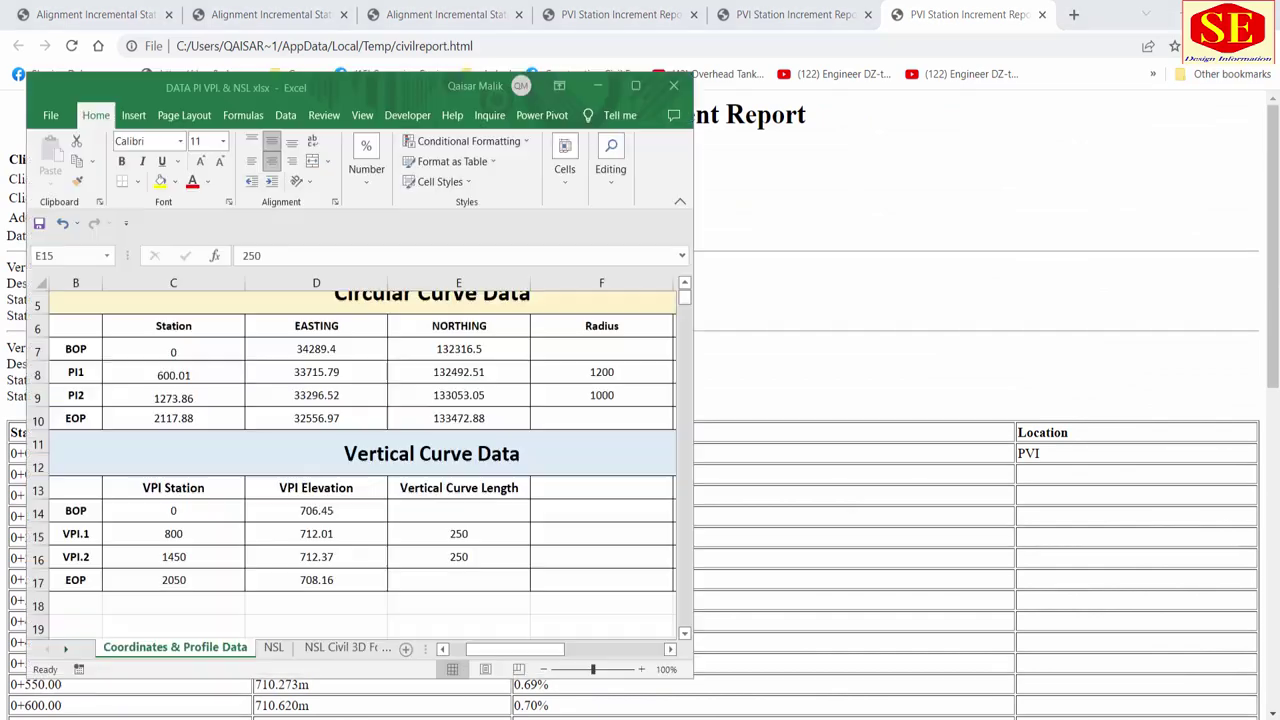
{"action": "left_click", "coordinate": [635, 86]}
{"action": "left_click", "coordinate": [468, 690]}
{"action": "scroll", "coordinate": [266, 363], "scroll_direction": "up", "scroll_amount": 1}
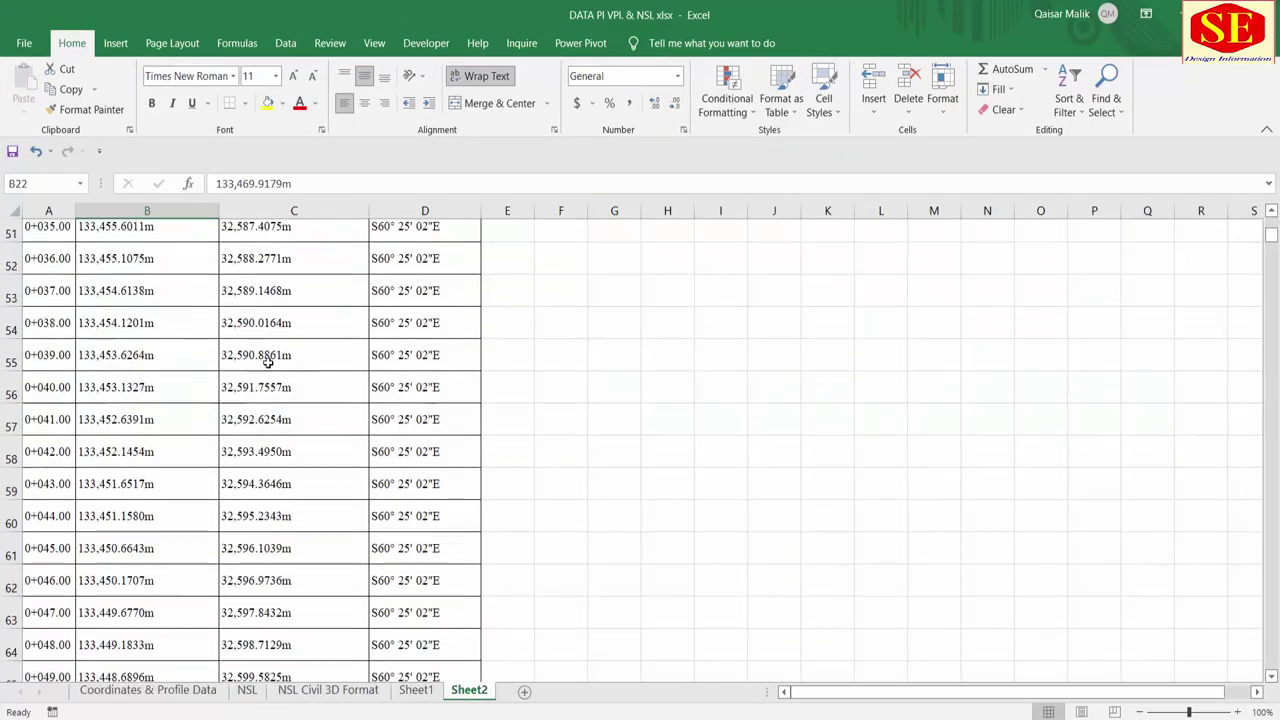
{"action": "scroll", "coordinate": [268, 364], "scroll_direction": "up", "scroll_amount": 6}
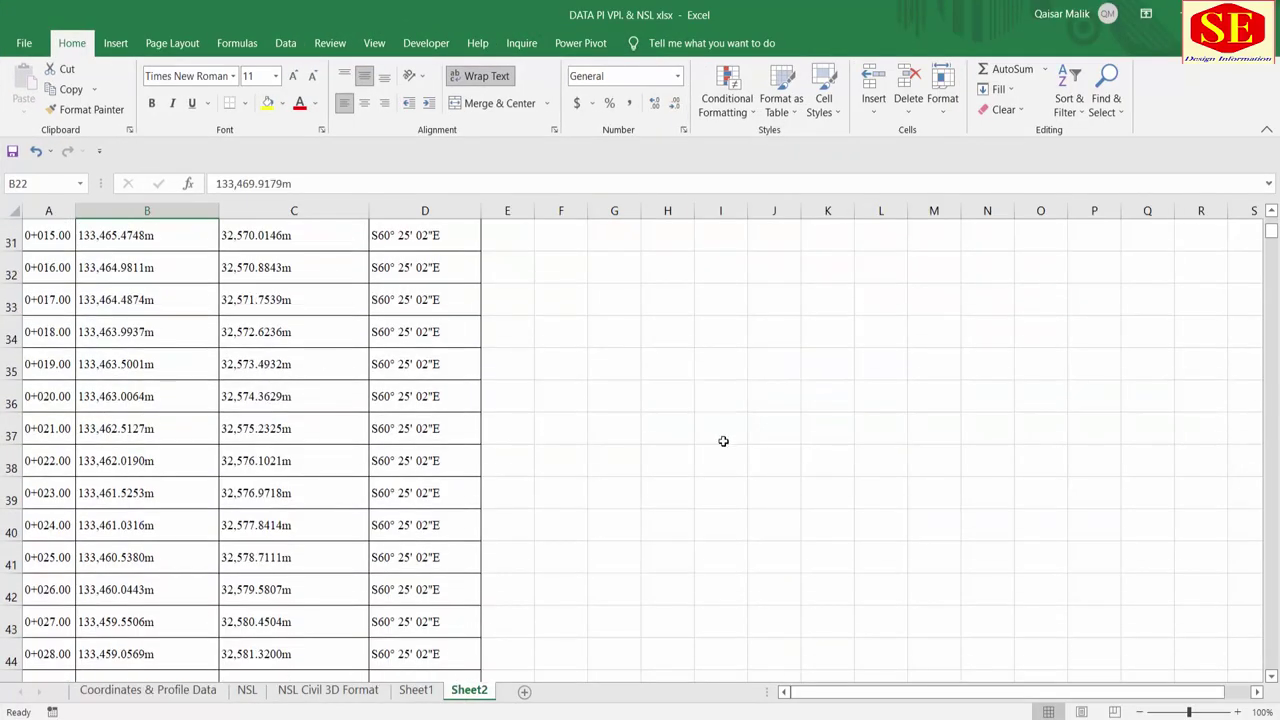
{"action": "key", "text": "alt+Tab"}
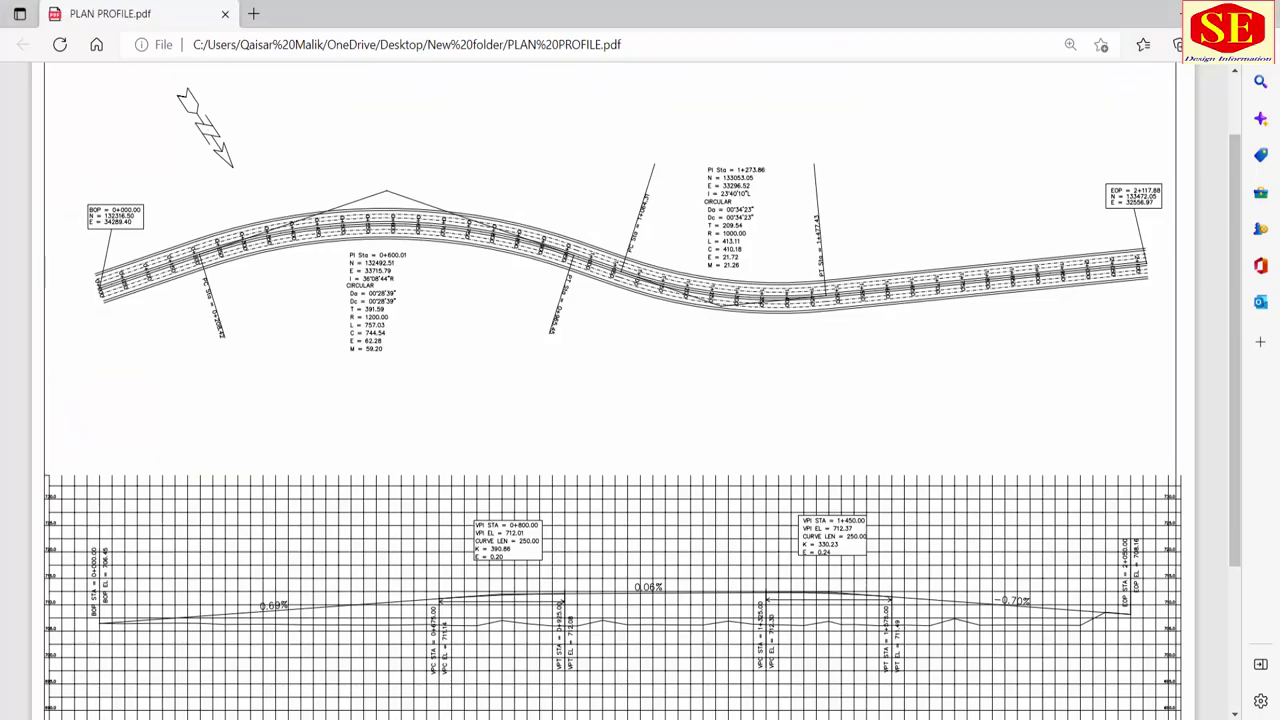
- Pan and zoom across the PLAN PROFILE PDF's alignment and vertical curves, then return to Excel
{"action": "left_click", "coordinate": [581, 716]}
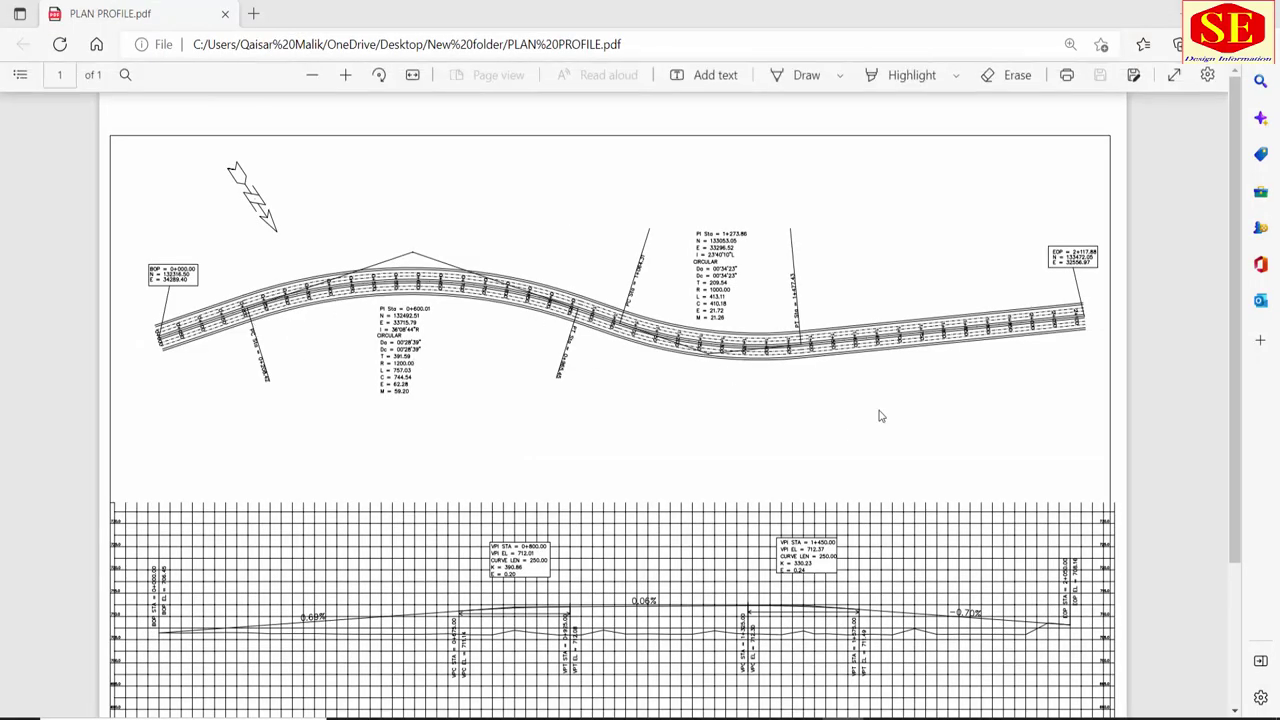
{"action": "scroll", "coordinate": [233, 347], "scroll_direction": "up", "scroll_amount": 2, "text": "ctrl"}
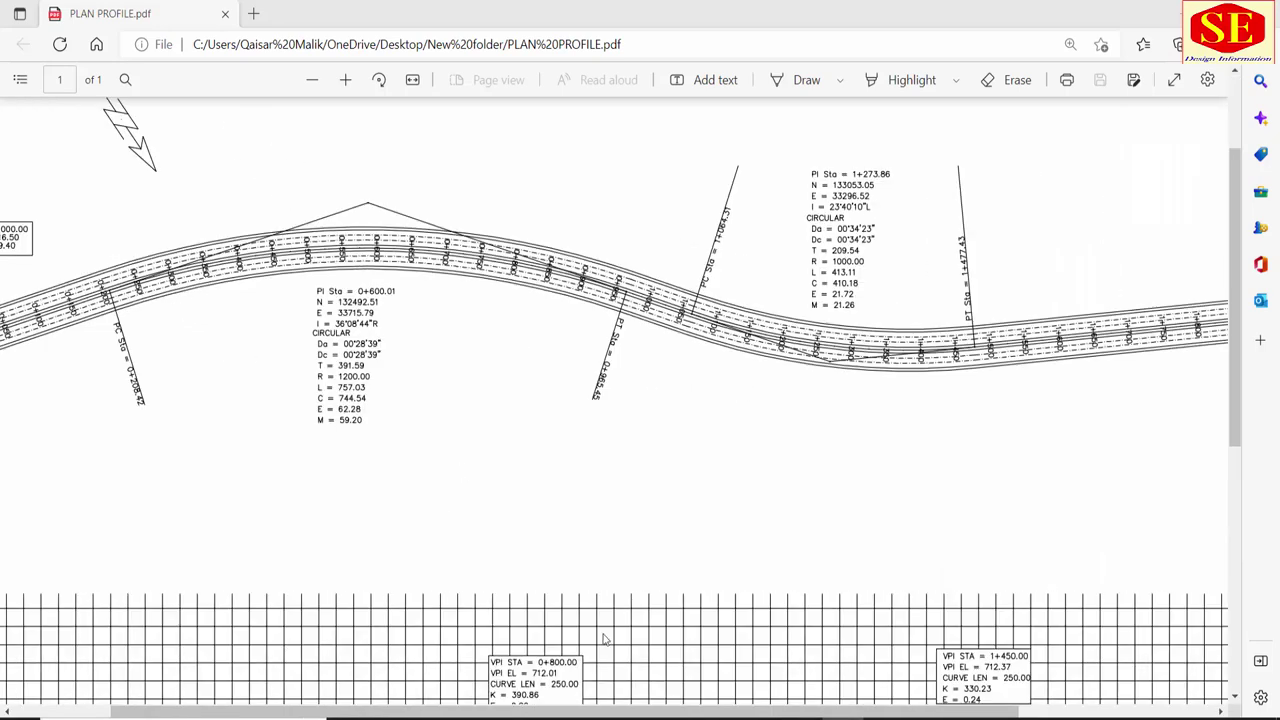
{"action": "scroll", "coordinate": [84, 281], "scroll_direction": "left", "scroll_amount": 3}
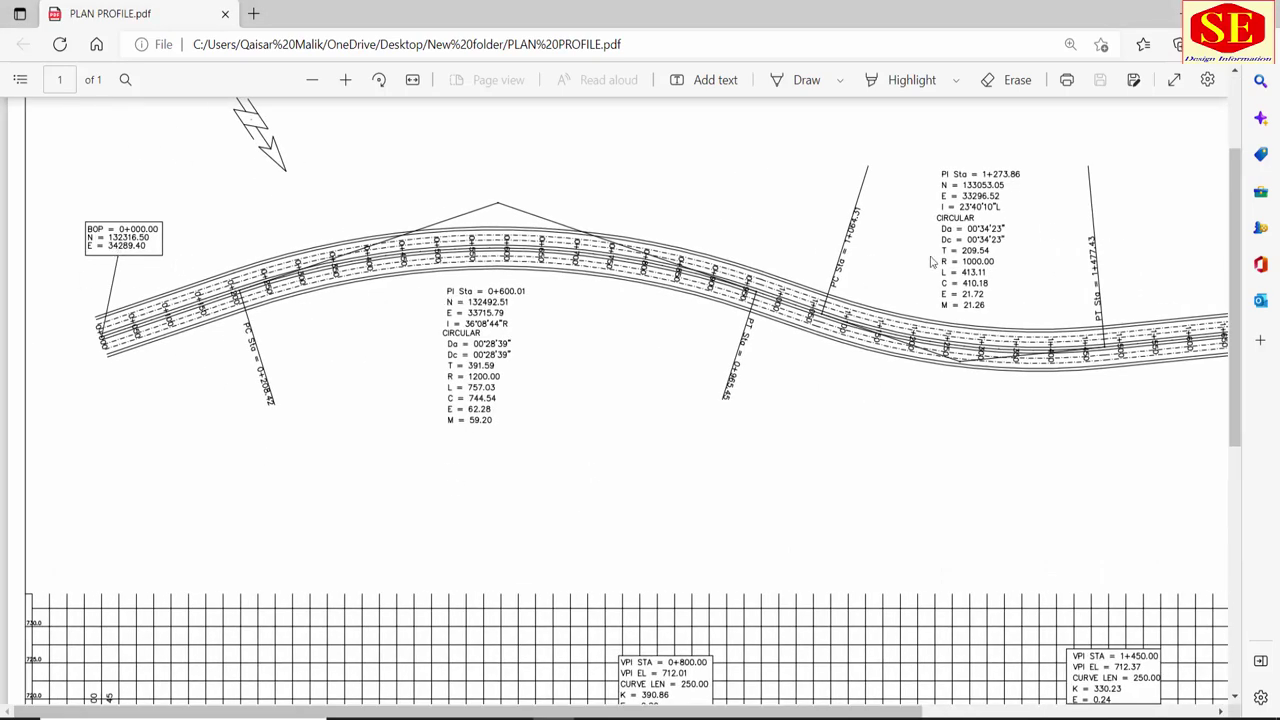
{"action": "left_click_drag", "start_coordinate": [833, 712], "coordinate": [1132, 710]}
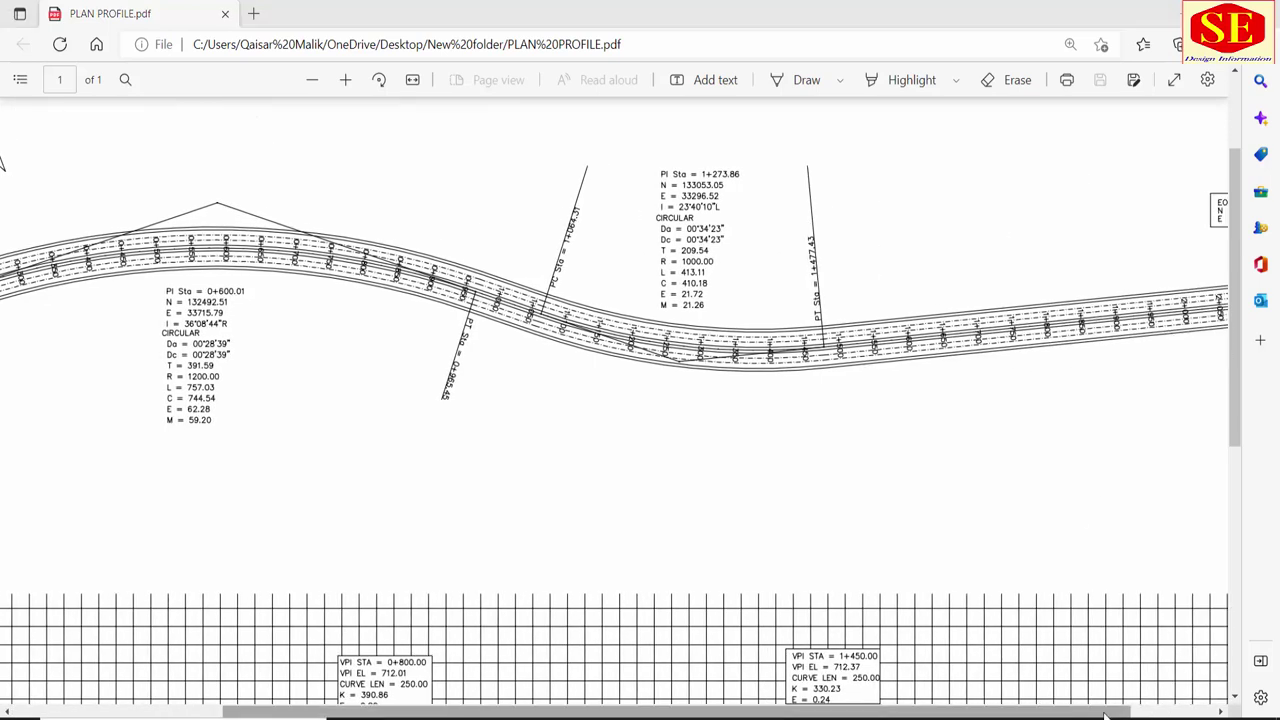
{"action": "left_click_drag", "start_coordinate": [1110, 706], "coordinate": [1194, 706]}
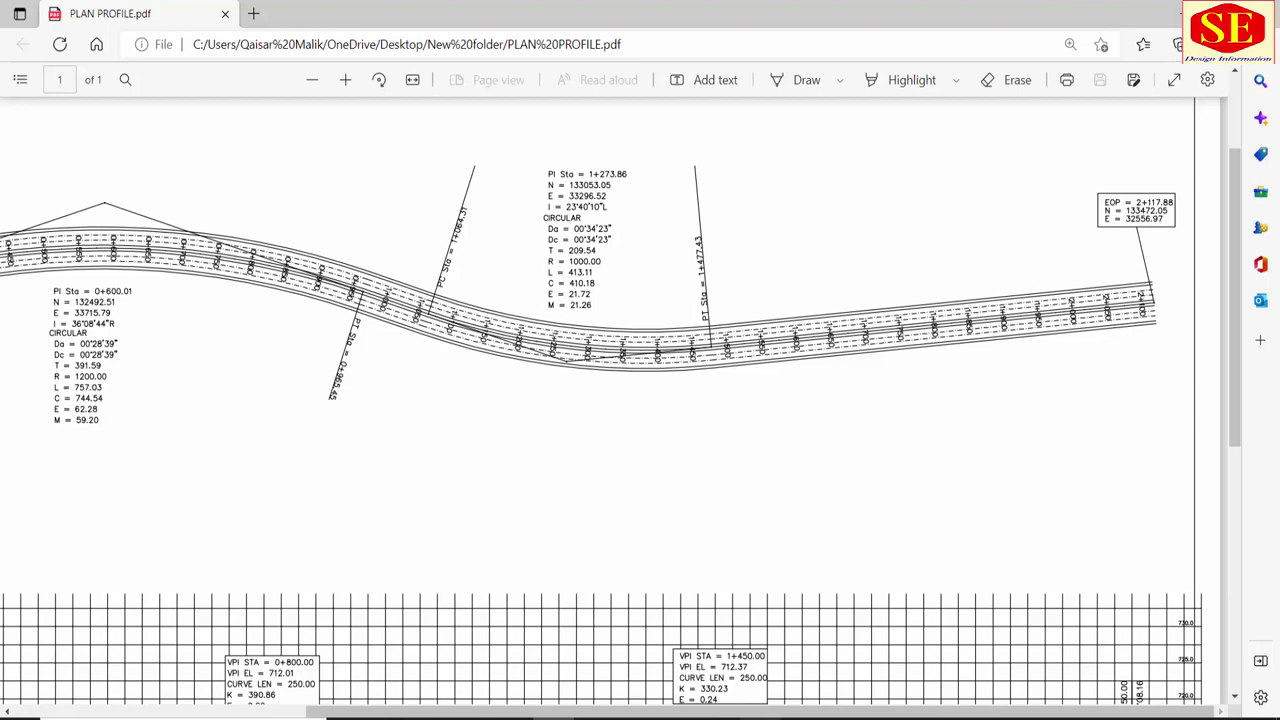
{"action": "left_click_drag", "start_coordinate": [803, 713], "coordinate": [409, 713]}
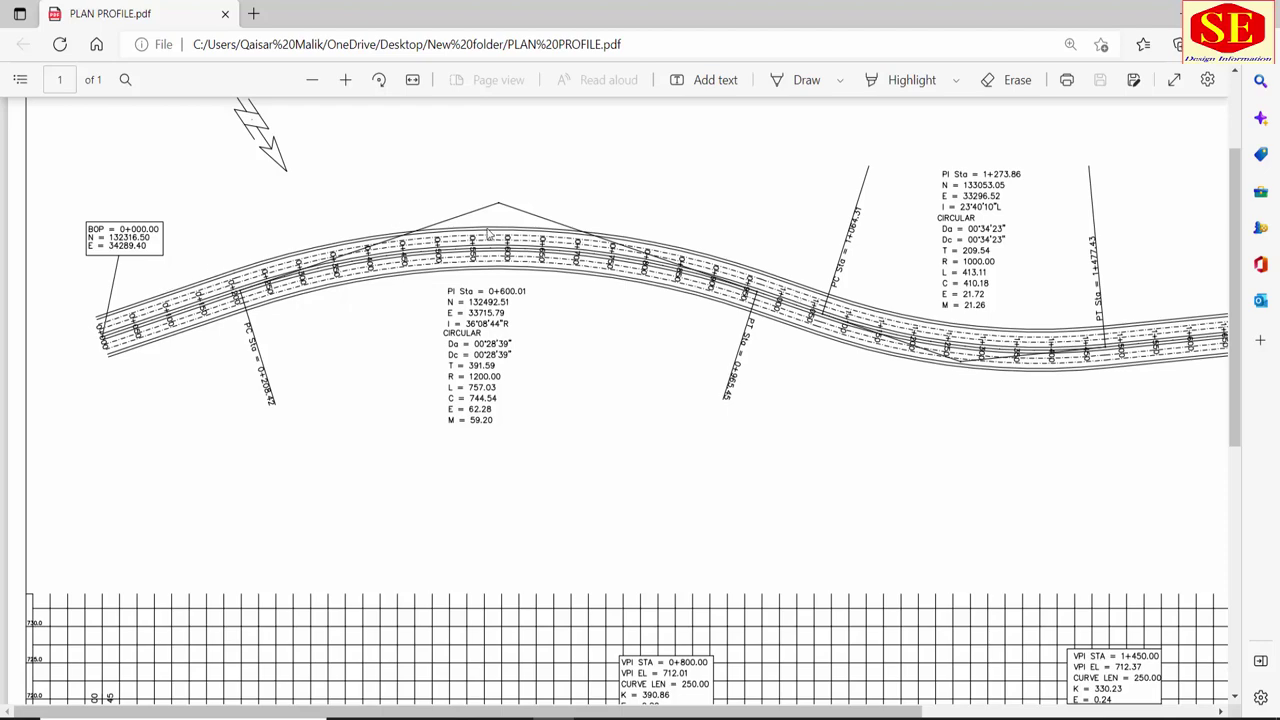
{"action": "scroll", "coordinate": [490, 260], "scroll_direction": "down", "scroll_amount": 4}
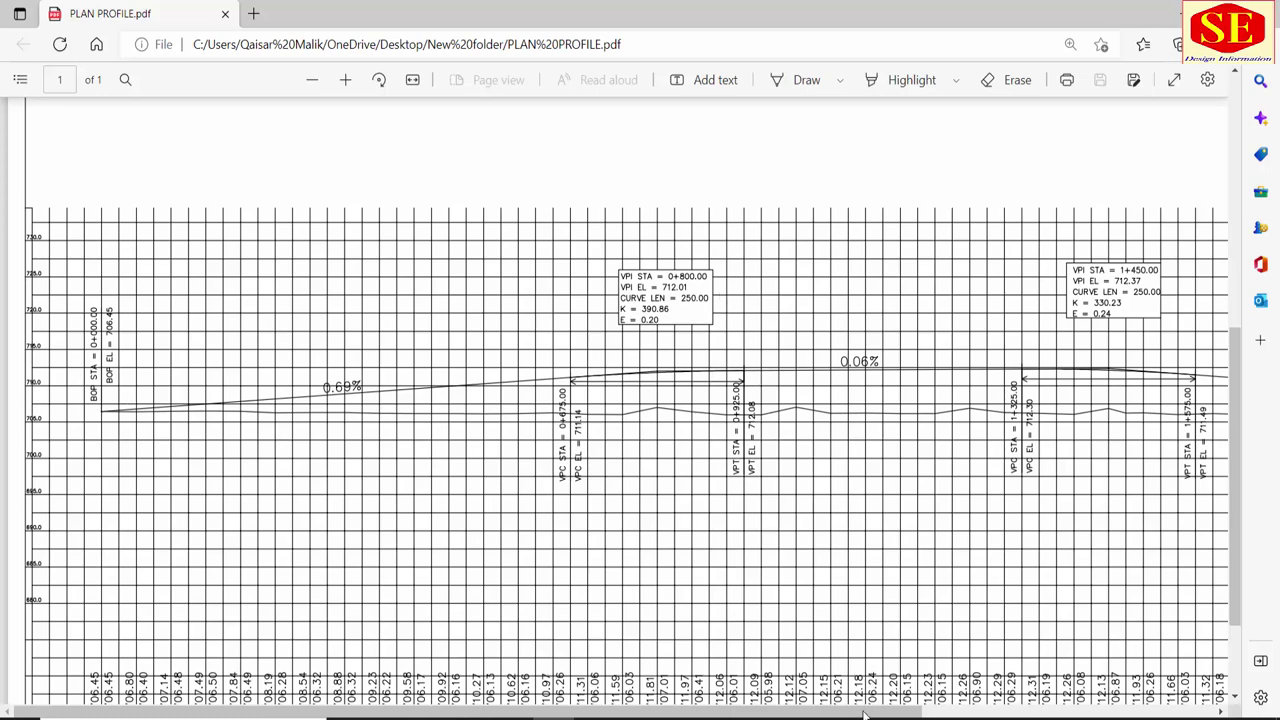
{"action": "left_click_drag", "start_coordinate": [866, 713], "coordinate": [1026, 713]}
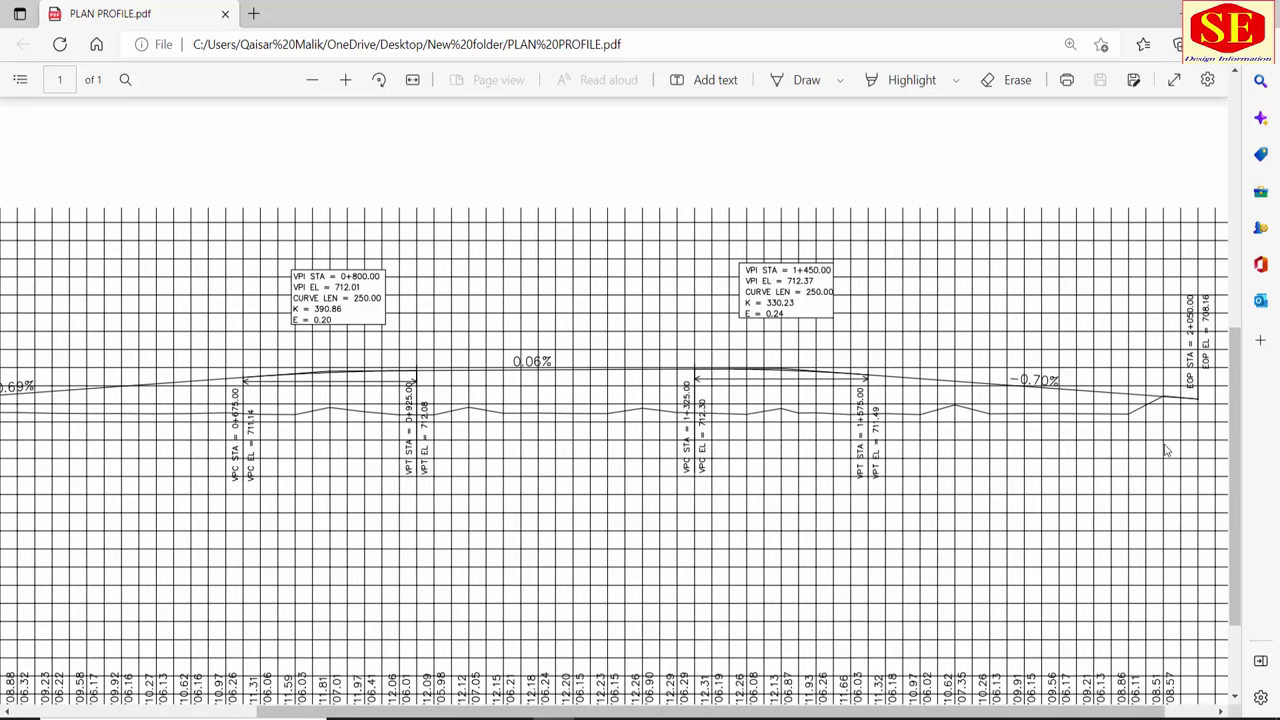
{"action": "scroll", "coordinate": [709, 466], "scroll_direction": "down", "scroll_amount": 3, "text": "ctrl"}
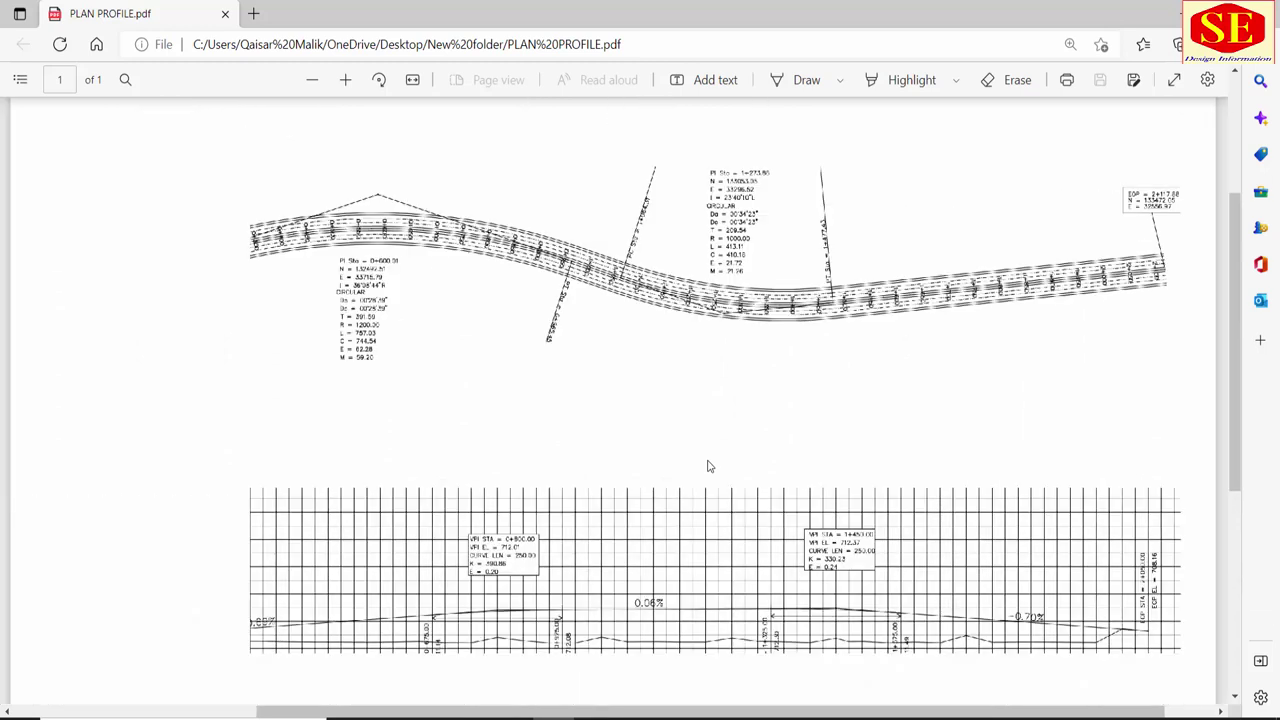
{"action": "scroll", "coordinate": [286, 314], "scroll_direction": "up", "scroll_amount": 1, "text": "ctrl"}
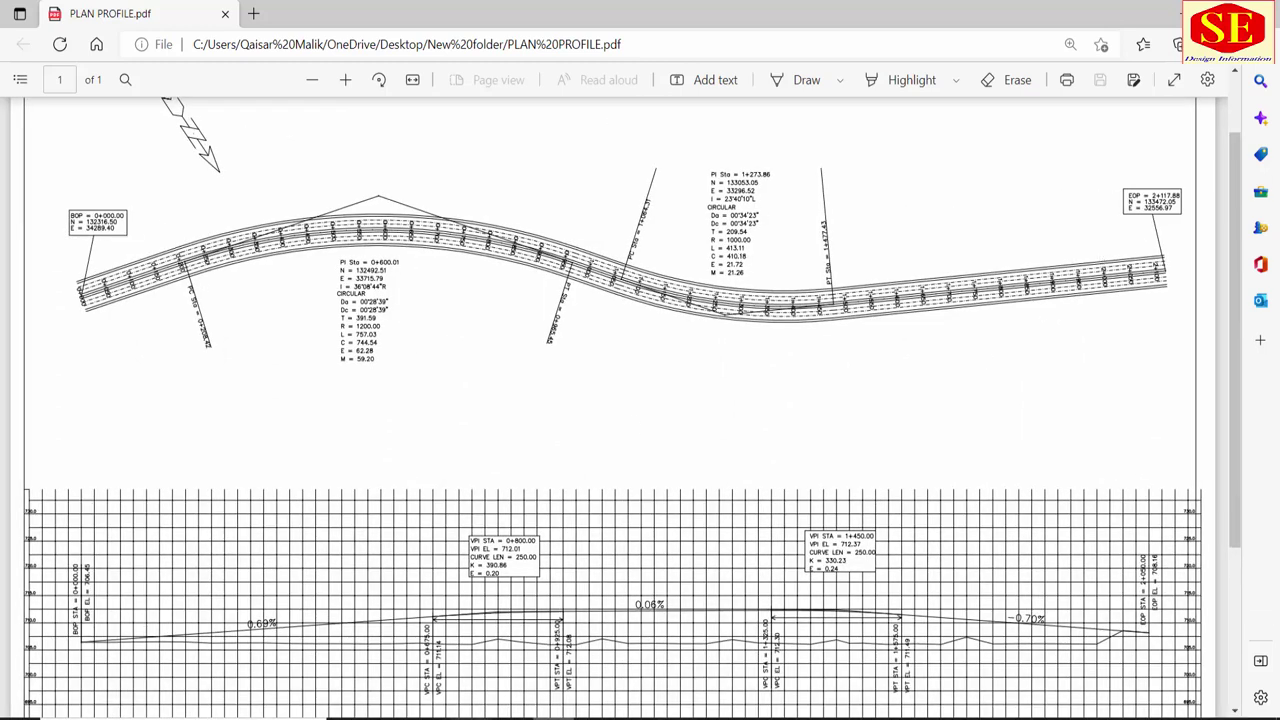
{"action": "left_click", "coordinate": [512, 718]}
- Check the PI1 600.01, PI2, EOP 2117.88, BOP easting 34289.4 and PI2 radius 1000 cells
{"action": "left_click", "coordinate": [785, 76]}
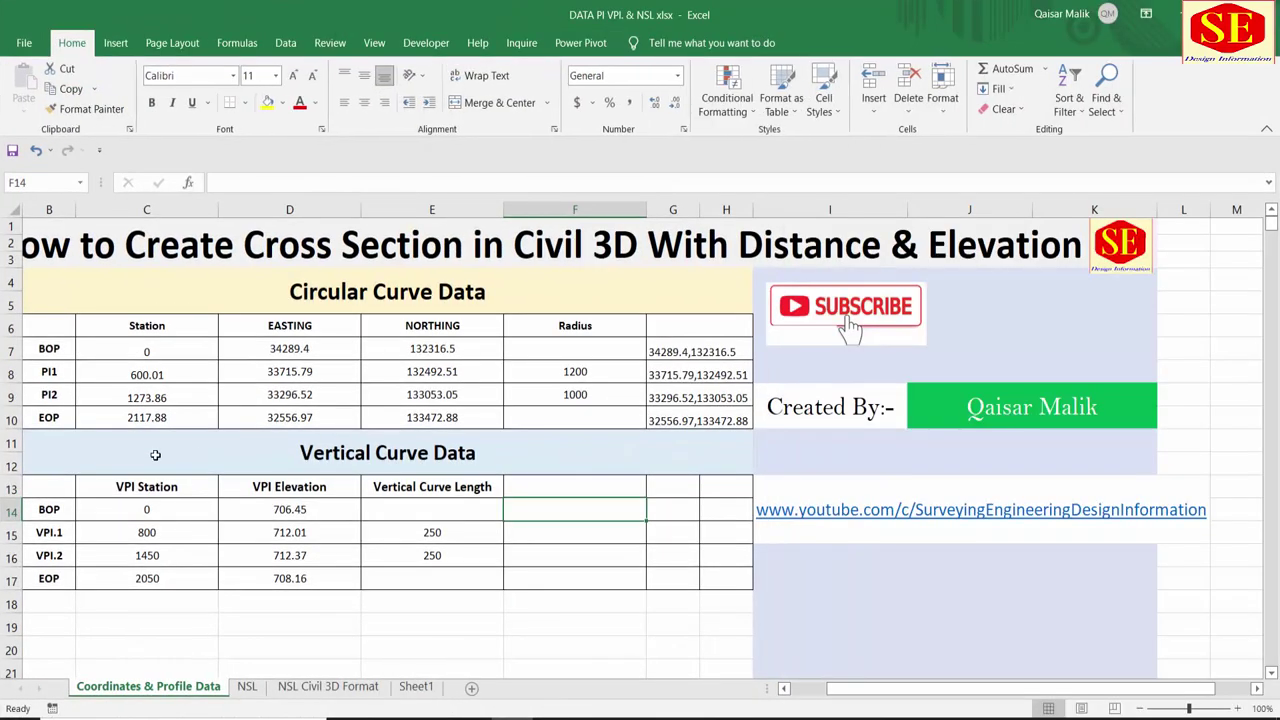
{"action": "left_click", "coordinate": [140, 374]}
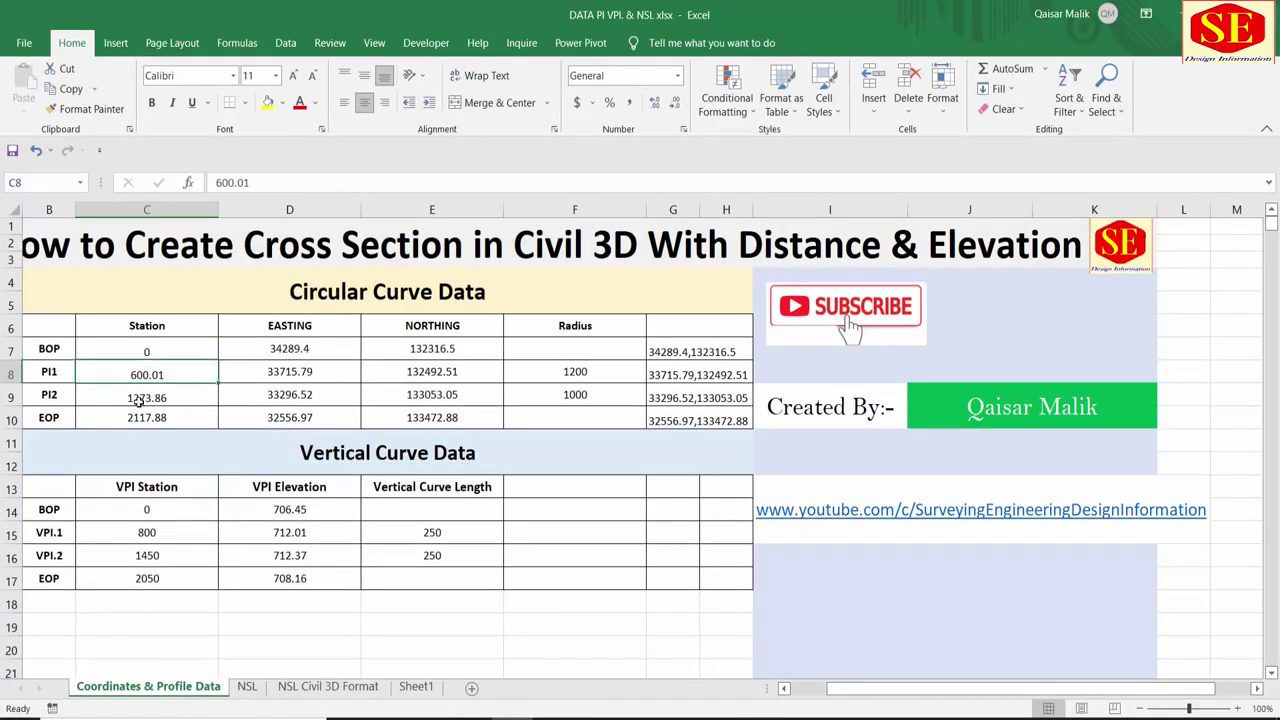
{"action": "left_click", "coordinate": [140, 398]}
{"action": "left_click", "coordinate": [138, 420]}
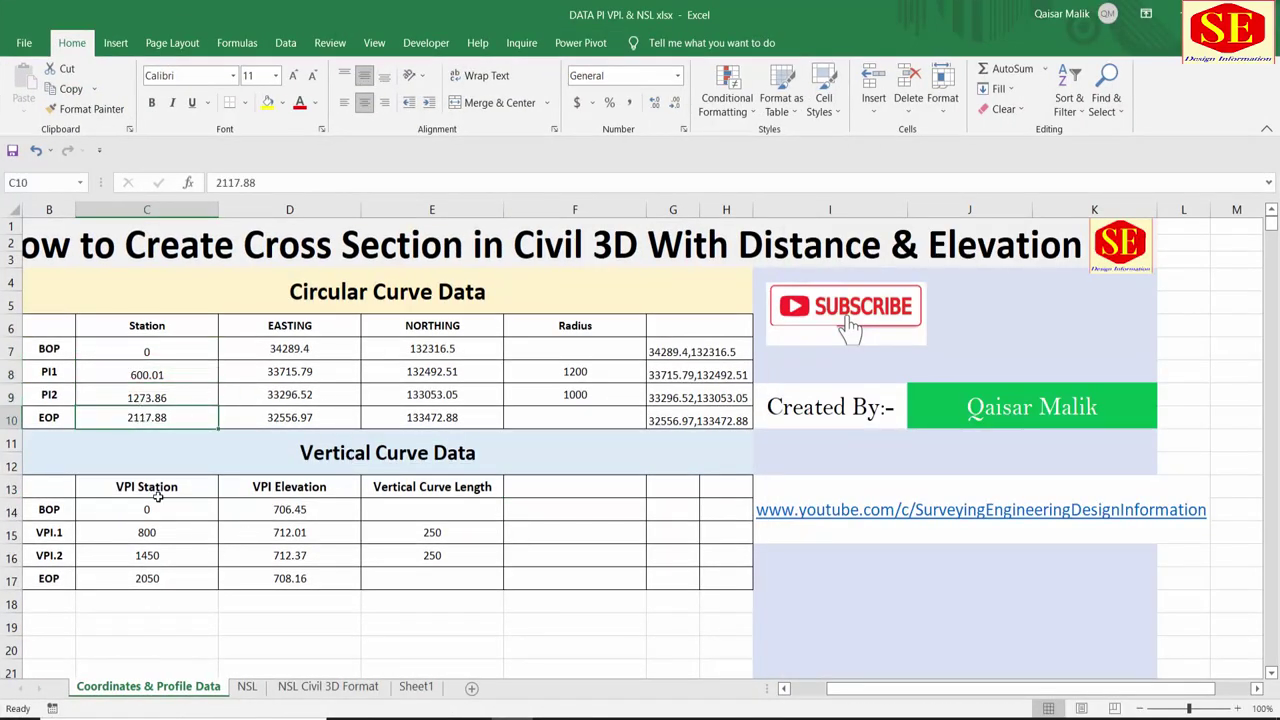
{"action": "left_click", "coordinate": [280, 346]}
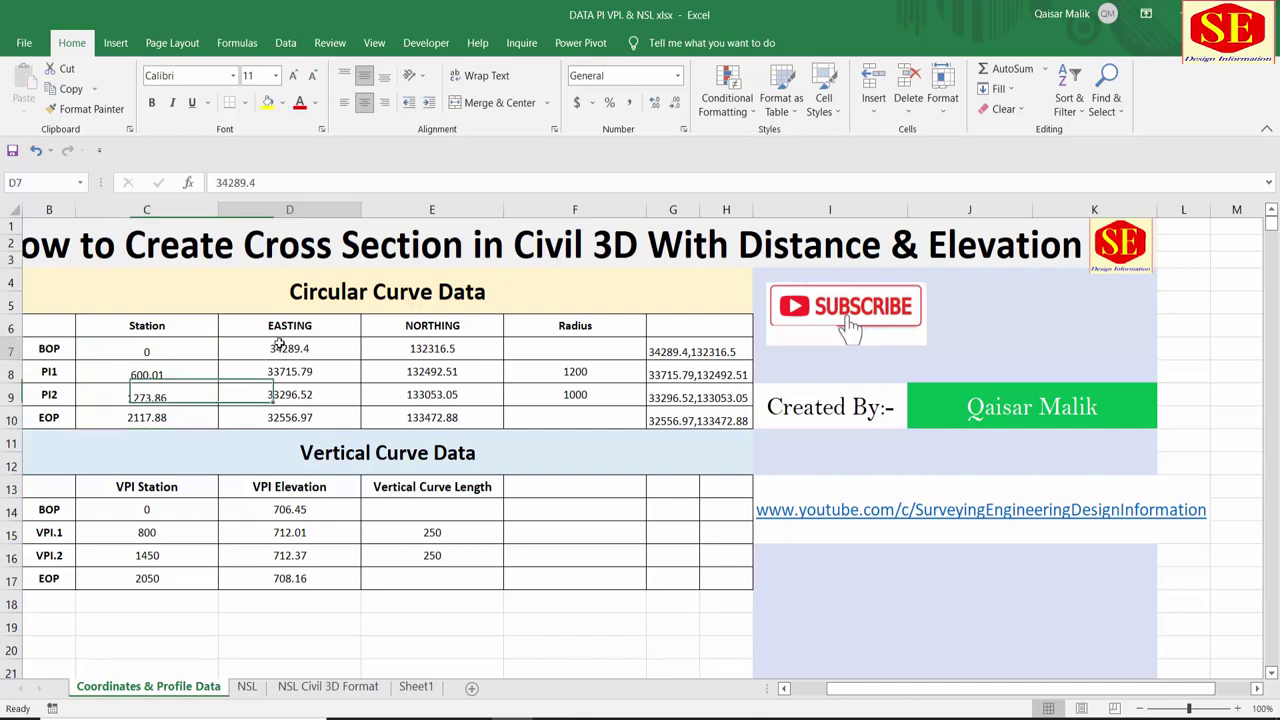
{"action": "left_click", "coordinate": [440, 350]}
{"action": "left_click", "coordinate": [550, 398]}
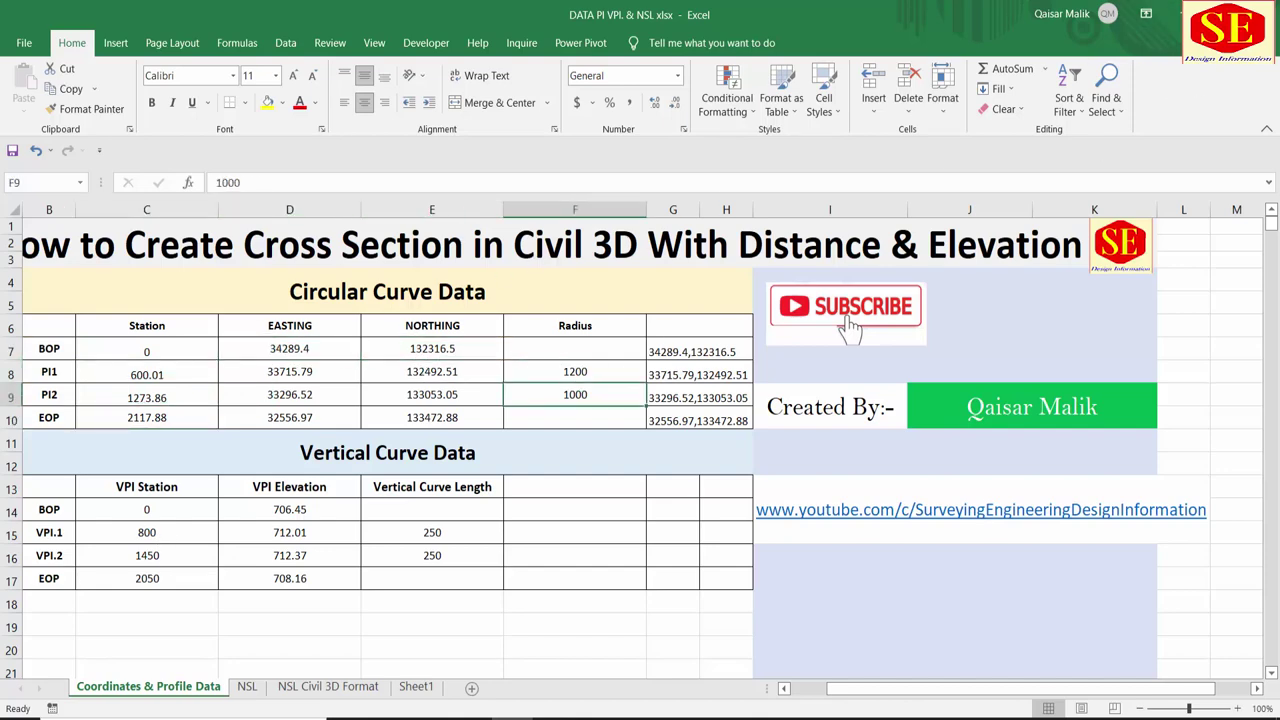
- Restore the workbook to a smaller window positioned over the PDF drawing
{"action": "key", "text": "super+Down"}
{"action": "mouse_move", "coordinate": [505, 95]}
{"action": "left_mouse_down"}
{"action": "mouse_move", "coordinate": [706, 97]}
{"action": "mouse_move", "coordinate": [575, 101]}
{"action": "left_mouse_up"}
{"action": "scroll", "coordinate": [60, 195], "scroll_direction": "up", "scroll_amount": 2, "text": "ctrl"}
- Compare BOP 34289.4/132316.5 and PI1 600.01, 33715.79/132492.51 against the PDF labels
{"action": "scroll", "coordinate": [55, 323], "scroll_direction": "up", "scroll_amount": 2, "text": "ctrl"}
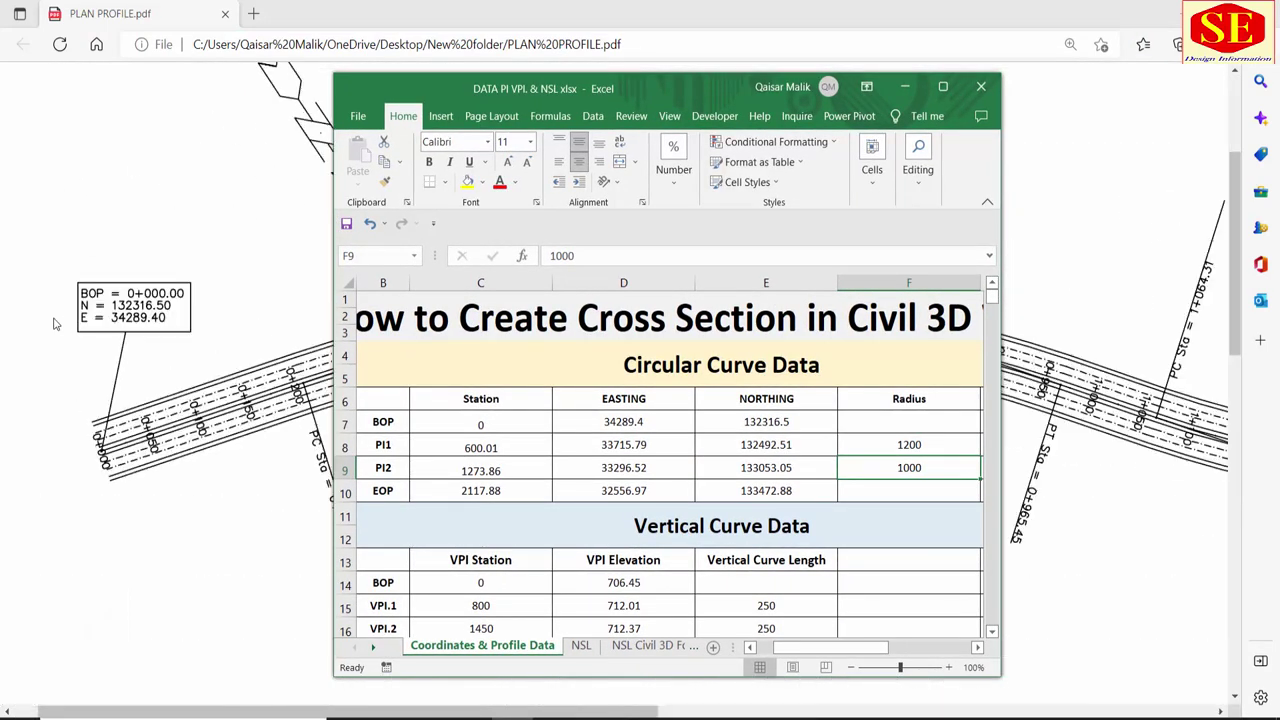
{"action": "left_click", "coordinate": [486, 424]}
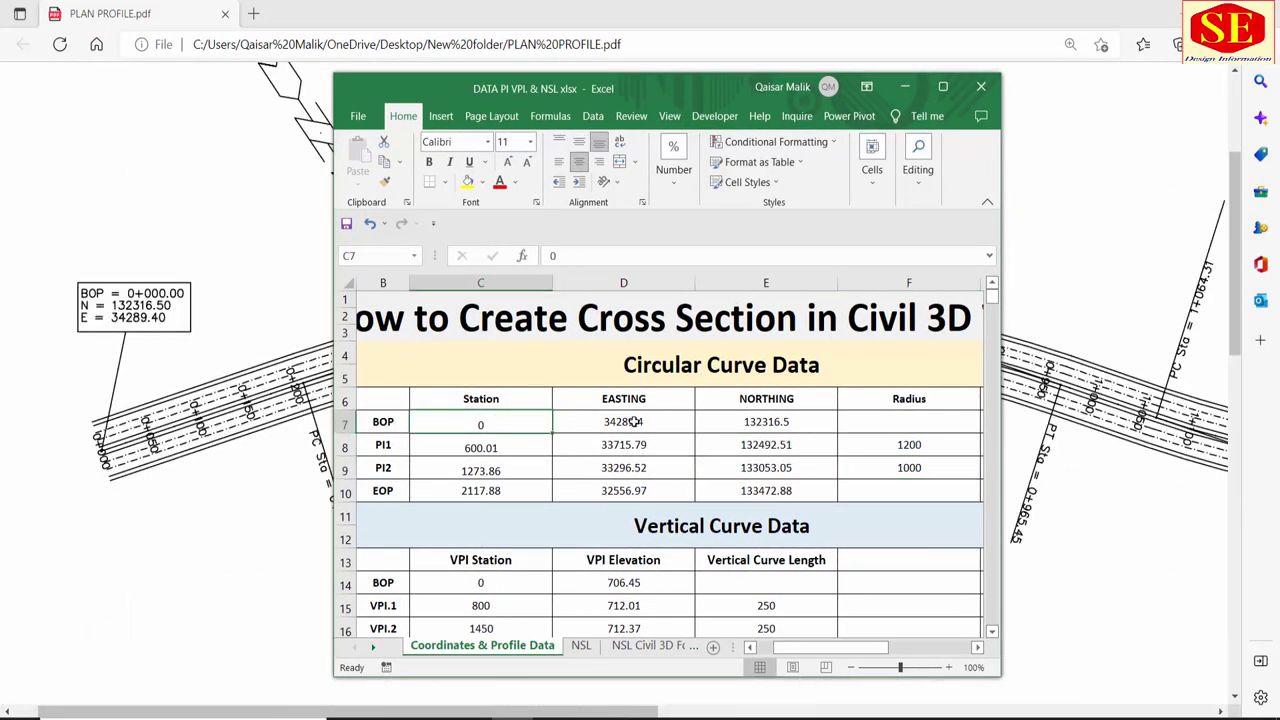
{"action": "left_click", "coordinate": [634, 421]}
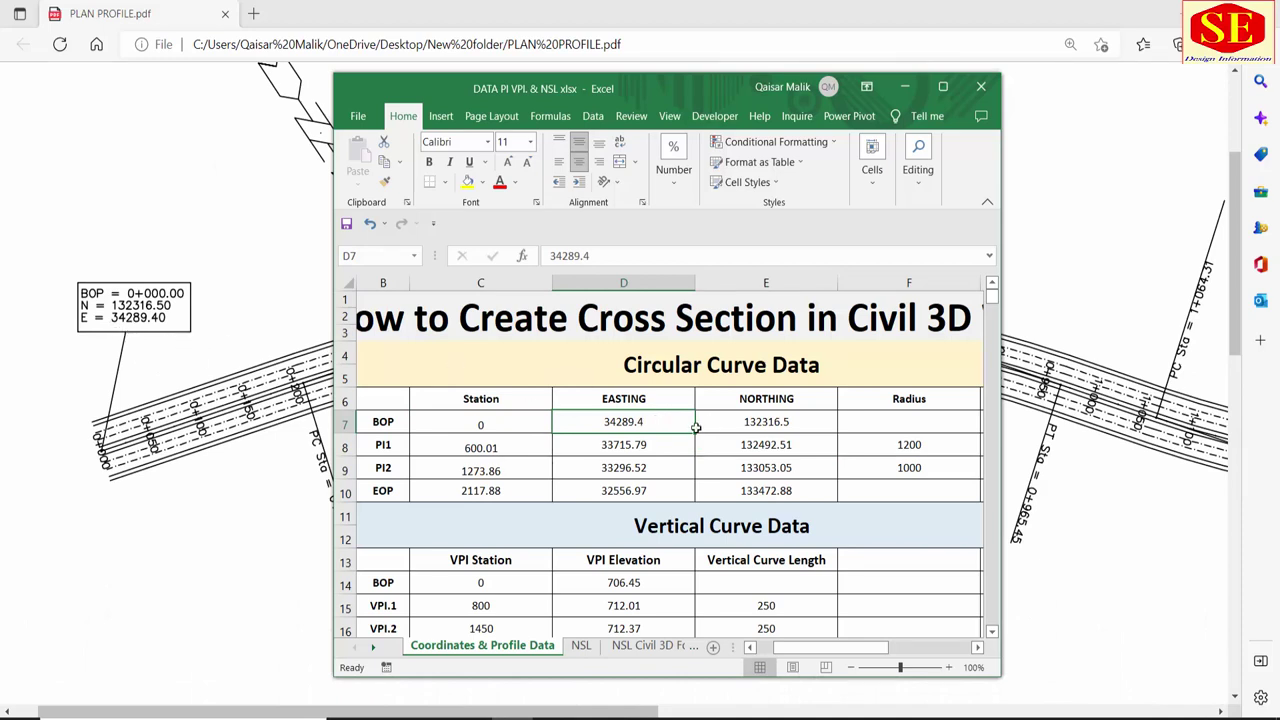
{"action": "left_click", "coordinate": [752, 426]}
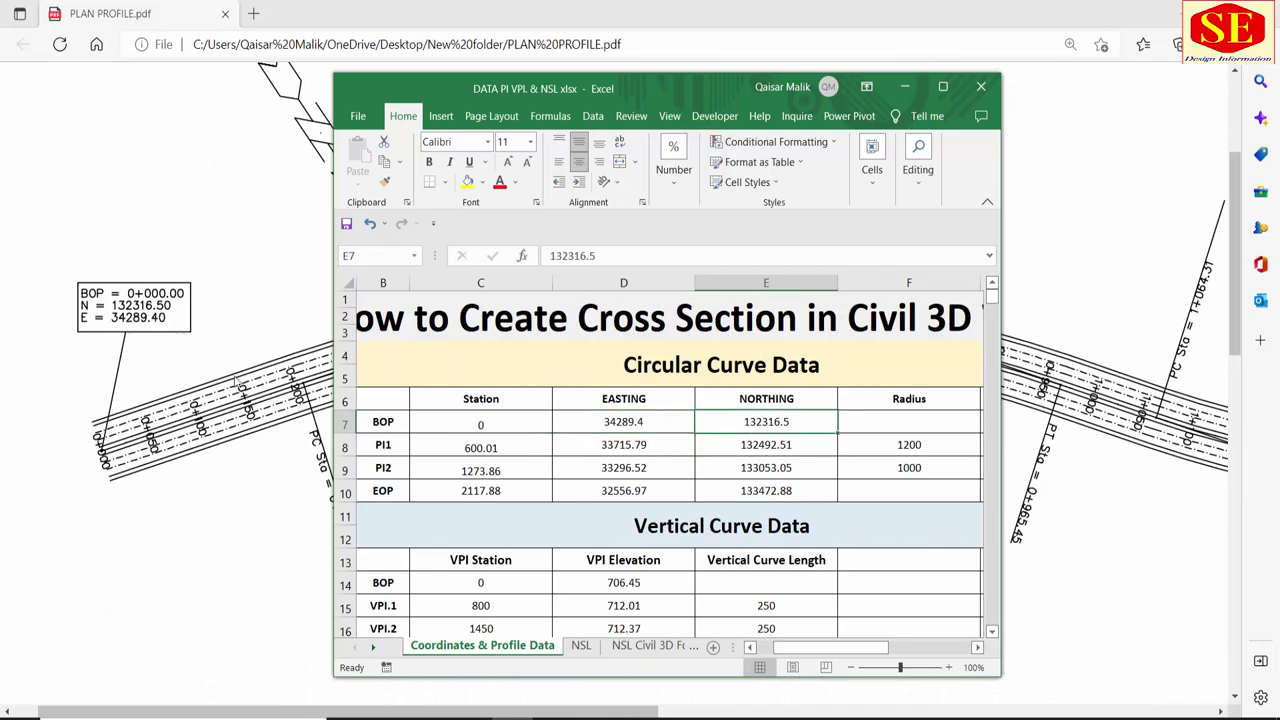
{"action": "left_click", "coordinate": [512, 455]}
{"action": "left_click", "coordinate": [1094, 525]}
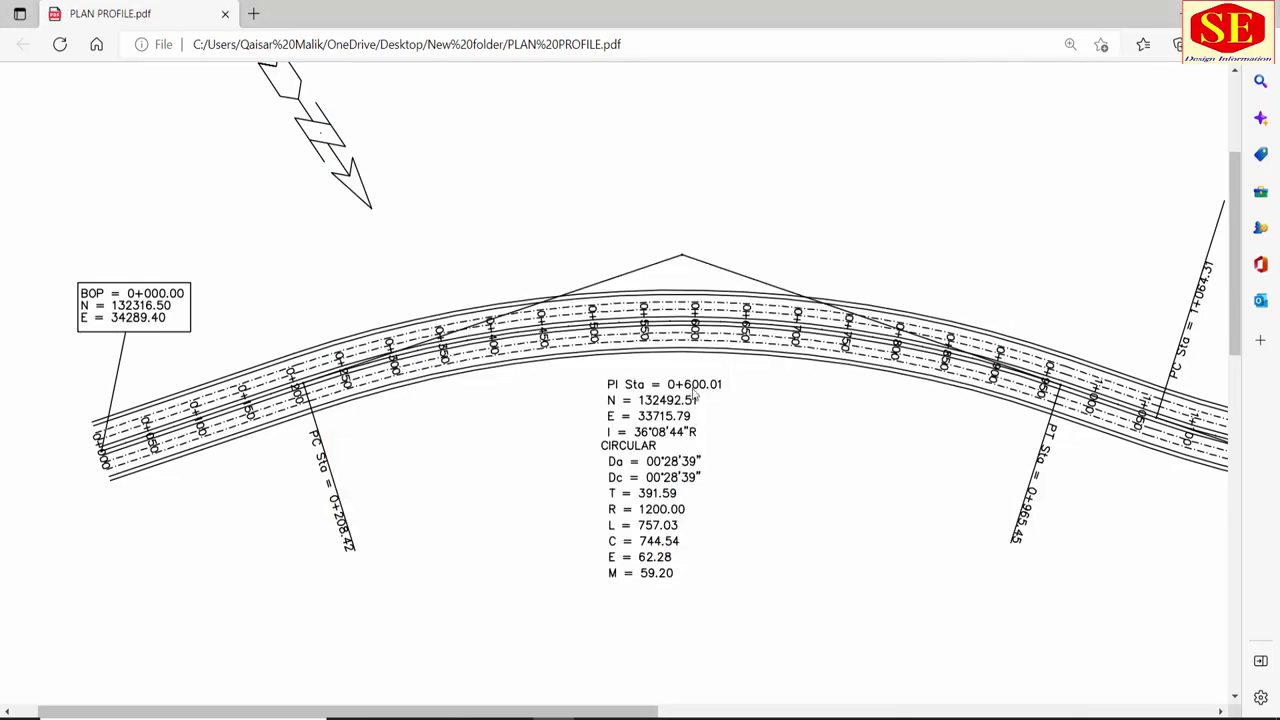
{"action": "left_click", "coordinate": [498, 718]}
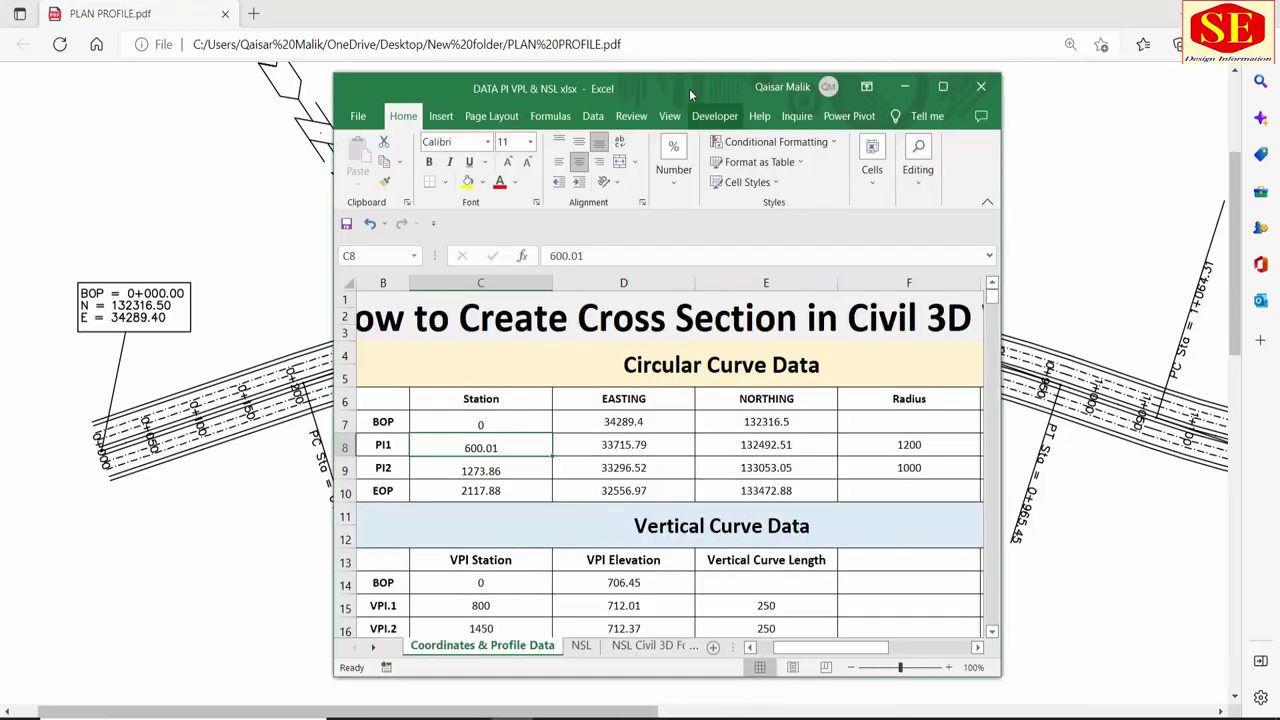
{"action": "mouse_move", "coordinate": [689, 88]}
{"action": "left_mouse_down"}
{"action": "mouse_move", "coordinate": [870, 129]}
{"action": "mouse_move", "coordinate": [1038, 112]}
{"action": "mouse_move", "coordinate": [908, 144]}
{"action": "mouse_move", "coordinate": [1093, 135]}
{"action": "mouse_move", "coordinate": [1113, 94]}
{"action": "mouse_move", "coordinate": [1100, 97]}
{"action": "left_mouse_up"}
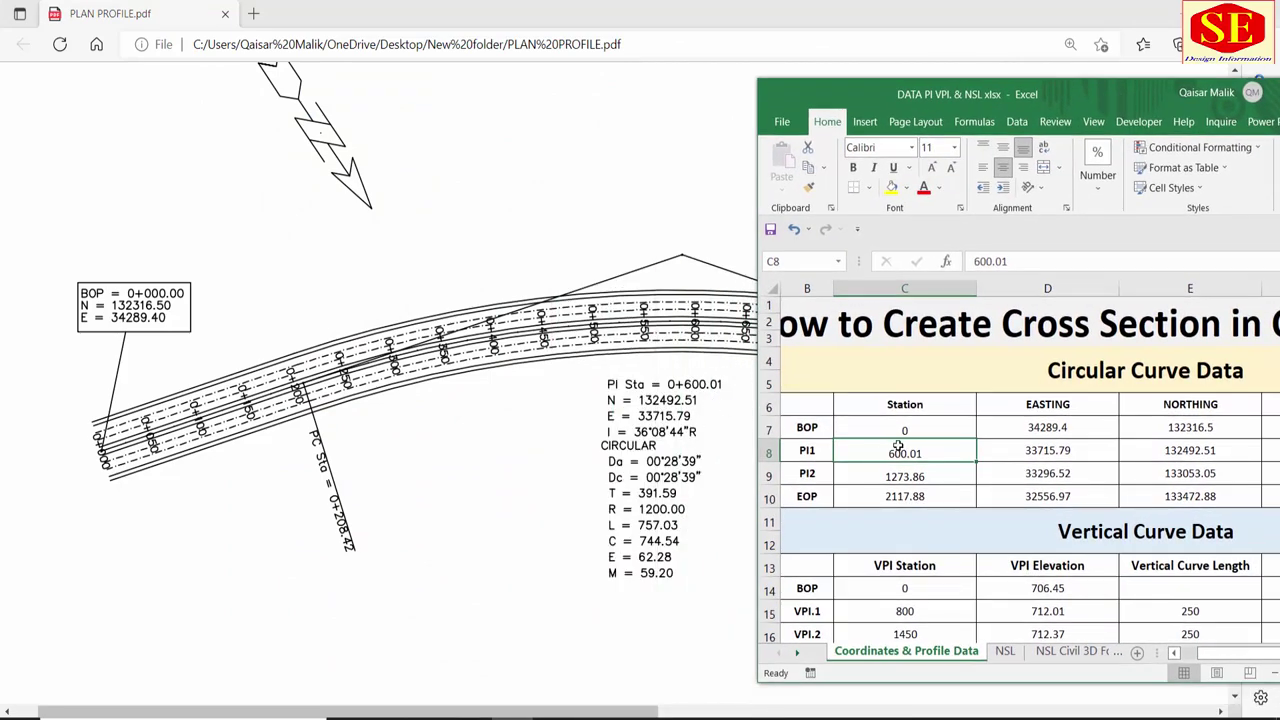
{"action": "left_click", "coordinate": [1050, 452]}
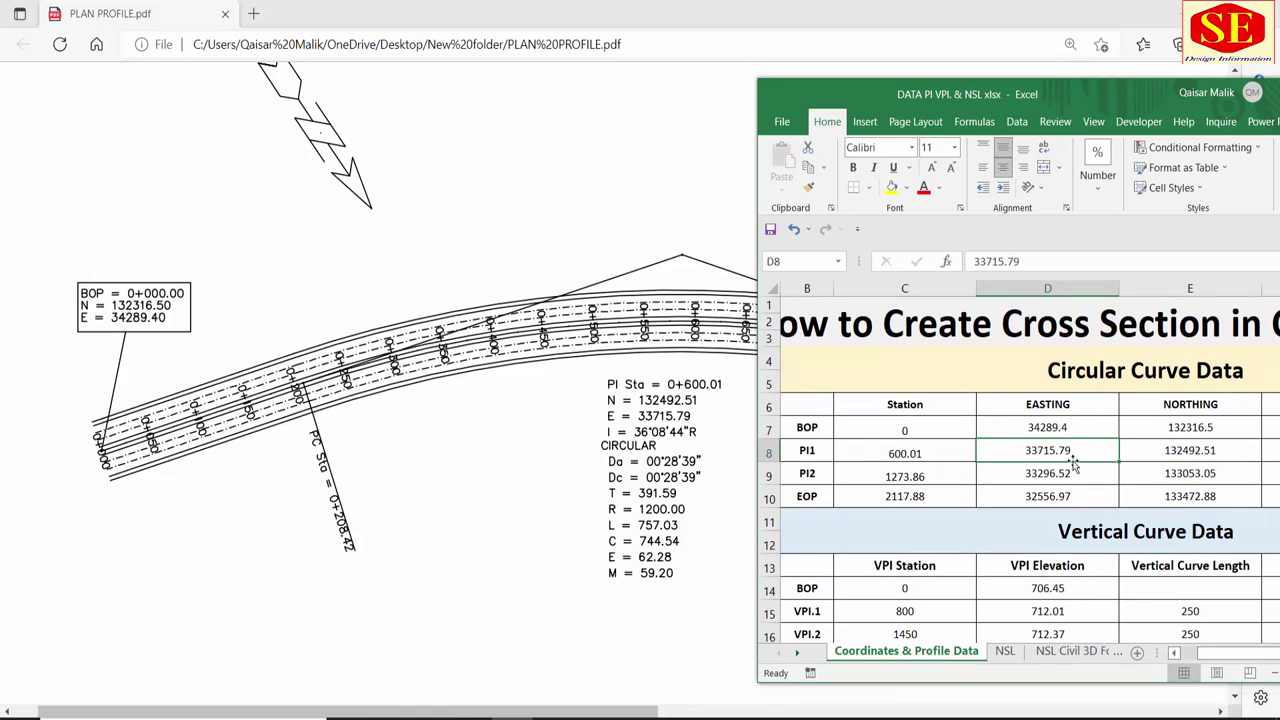
{"action": "left_click", "coordinate": [1165, 455]}
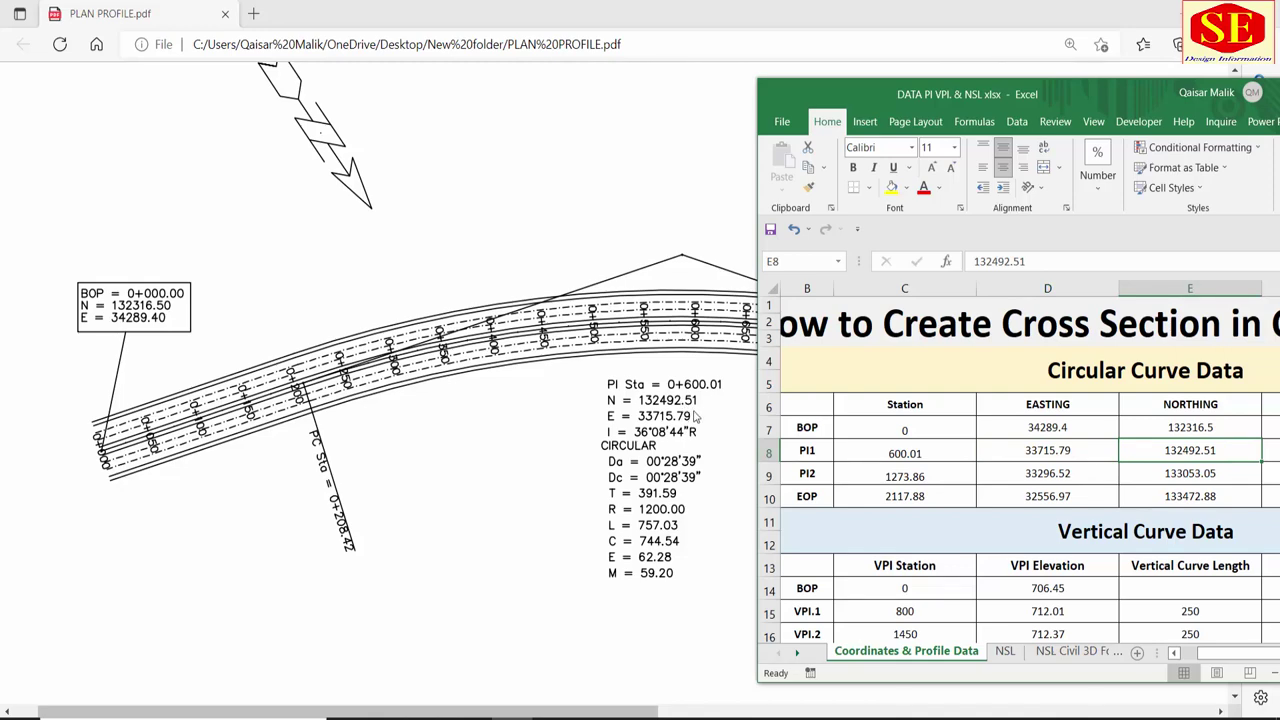
- Compare the PI1 radius 1200 and PI2 easting 33296.52 with the plan labels
{"action": "left_click_drag", "start_coordinate": [954, 86], "coordinate": [805, 78]}
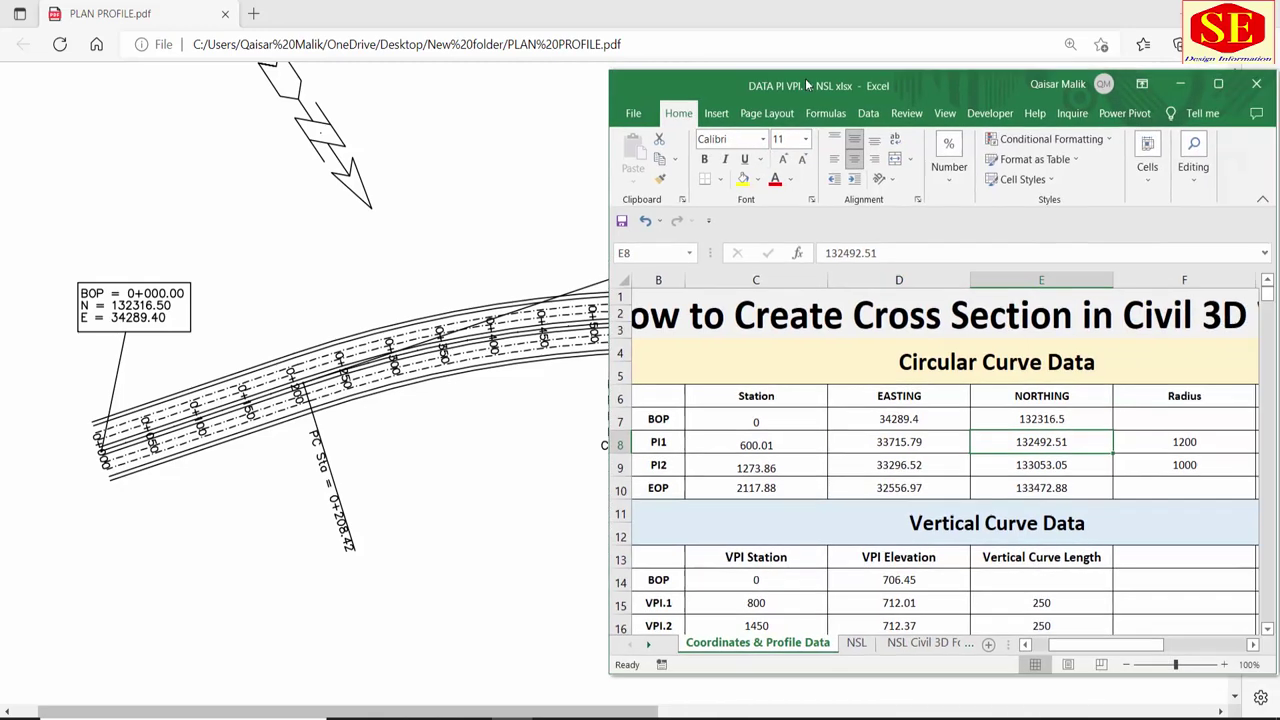
{"action": "left_click", "coordinate": [1168, 451]}
{"action": "mouse_move", "coordinate": [925, 88]}
{"action": "left_mouse_down"}
{"action": "mouse_move", "coordinate": [1095, 126]}
{"action": "mouse_move", "coordinate": [414, 116]}
{"action": "left_mouse_up"}
{"action": "scroll", "coordinate": [900, 407], "scroll_direction": "down", "scroll_amount": 1, "text": "ctrl"}
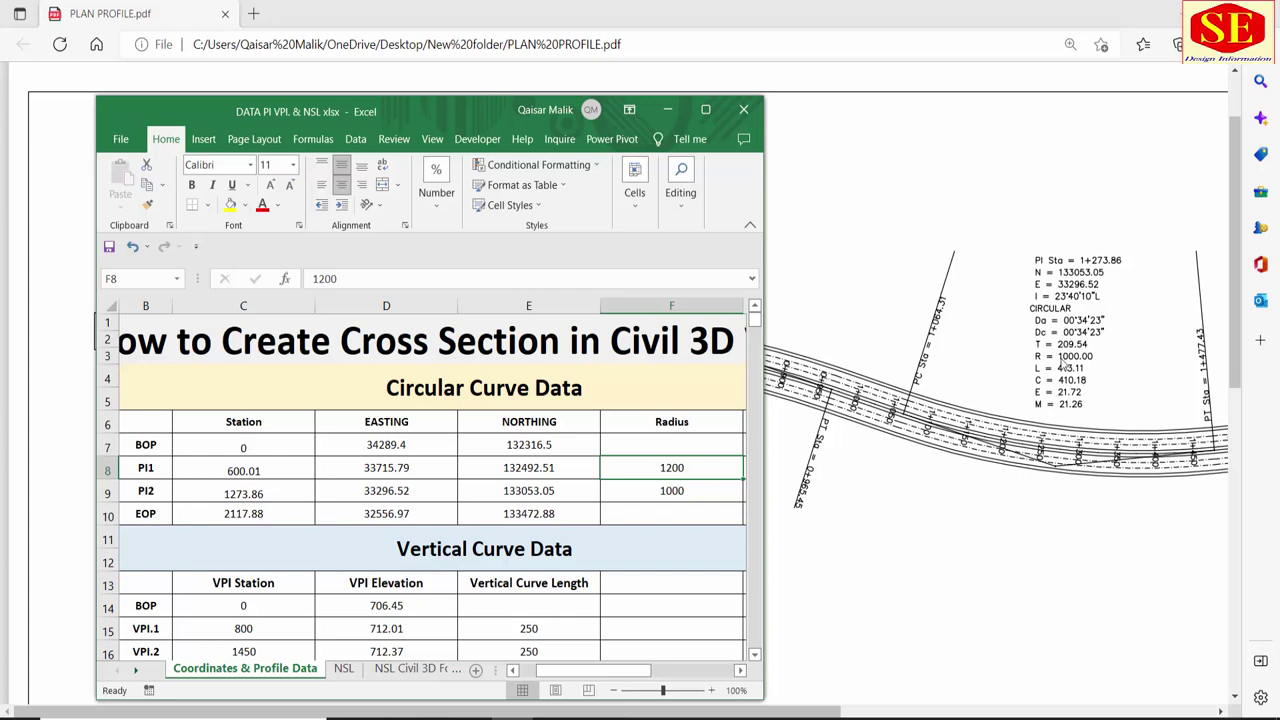
{"action": "left_click", "coordinate": [405, 495]}
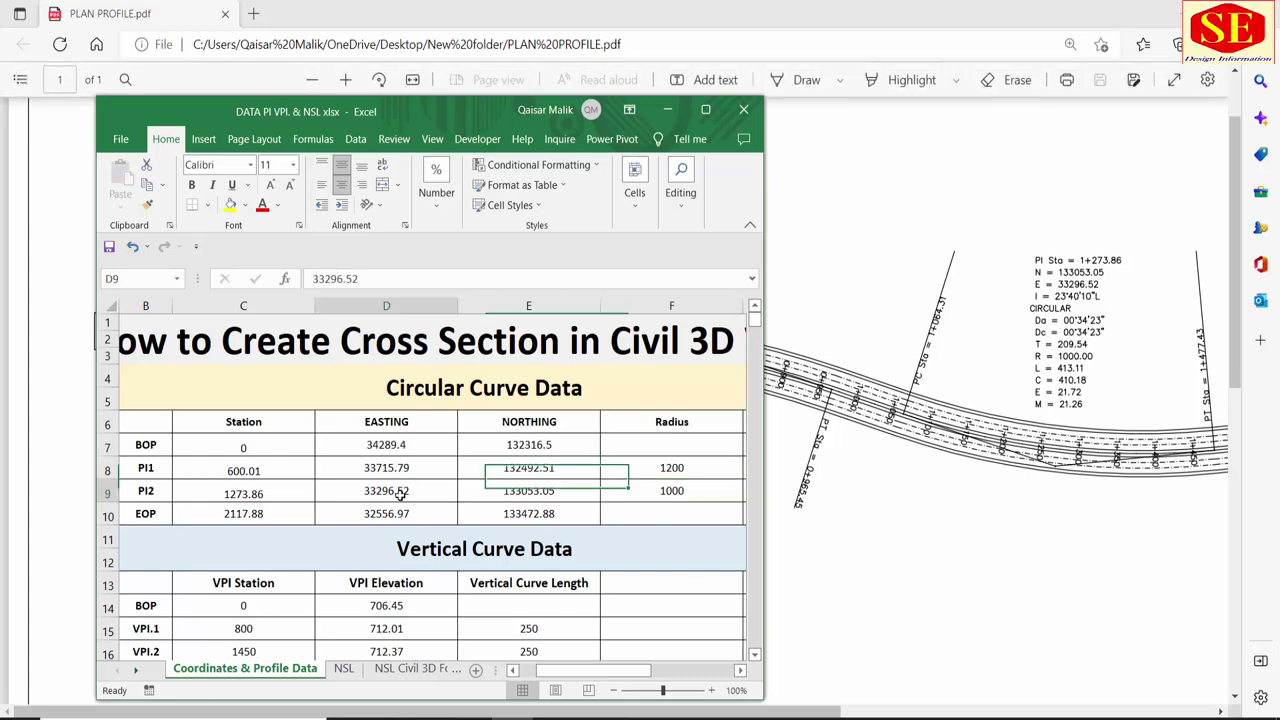
{"action": "scroll", "coordinate": [486, 518], "scroll_direction": "down", "scroll_amount": 1}
{"action": "scroll", "coordinate": [486, 518], "scroll_direction": "down", "scroll_amount": 2}
- Check the BOP VPI station 0 against the profile grid labels in the PDF
{"action": "left_click", "coordinate": [1100, 563]}
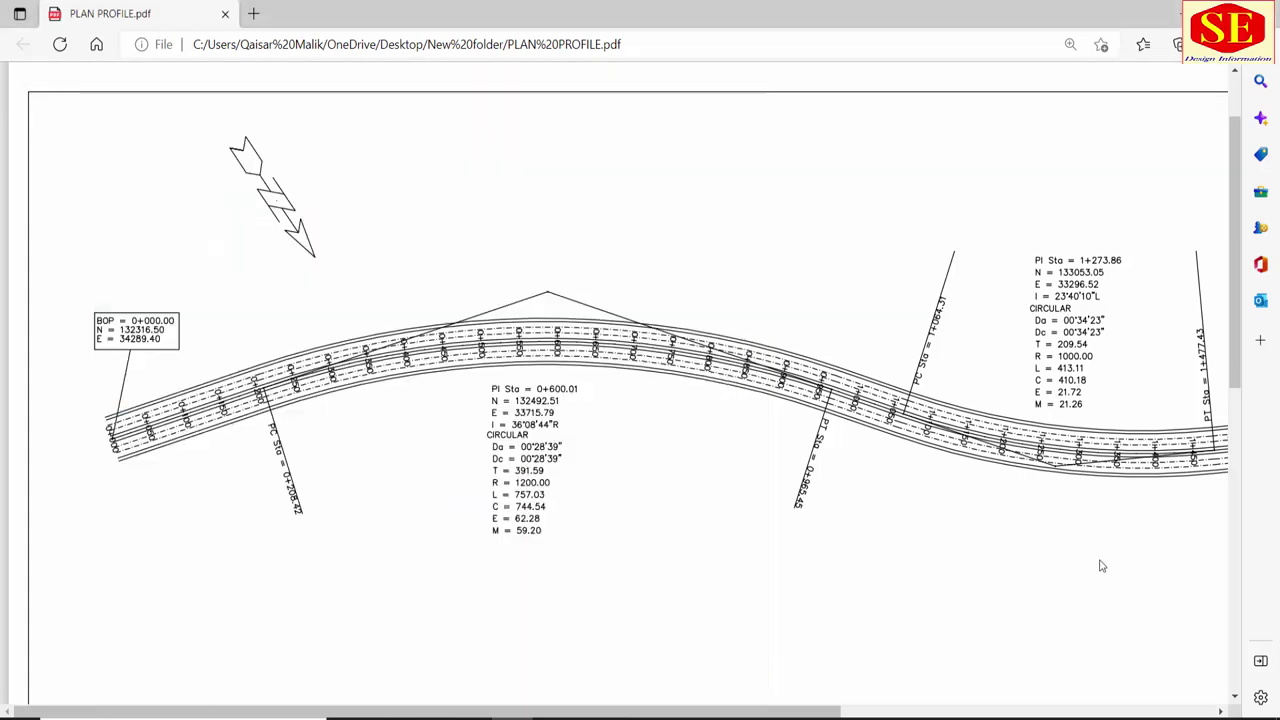
{"action": "scroll", "coordinate": [846, 491], "scroll_direction": "down", "scroll_amount": 3}
{"action": "scroll", "coordinate": [204, 527], "scroll_direction": "down", "scroll_amount": 2}
{"action": "key", "text": "alt+Tab"}
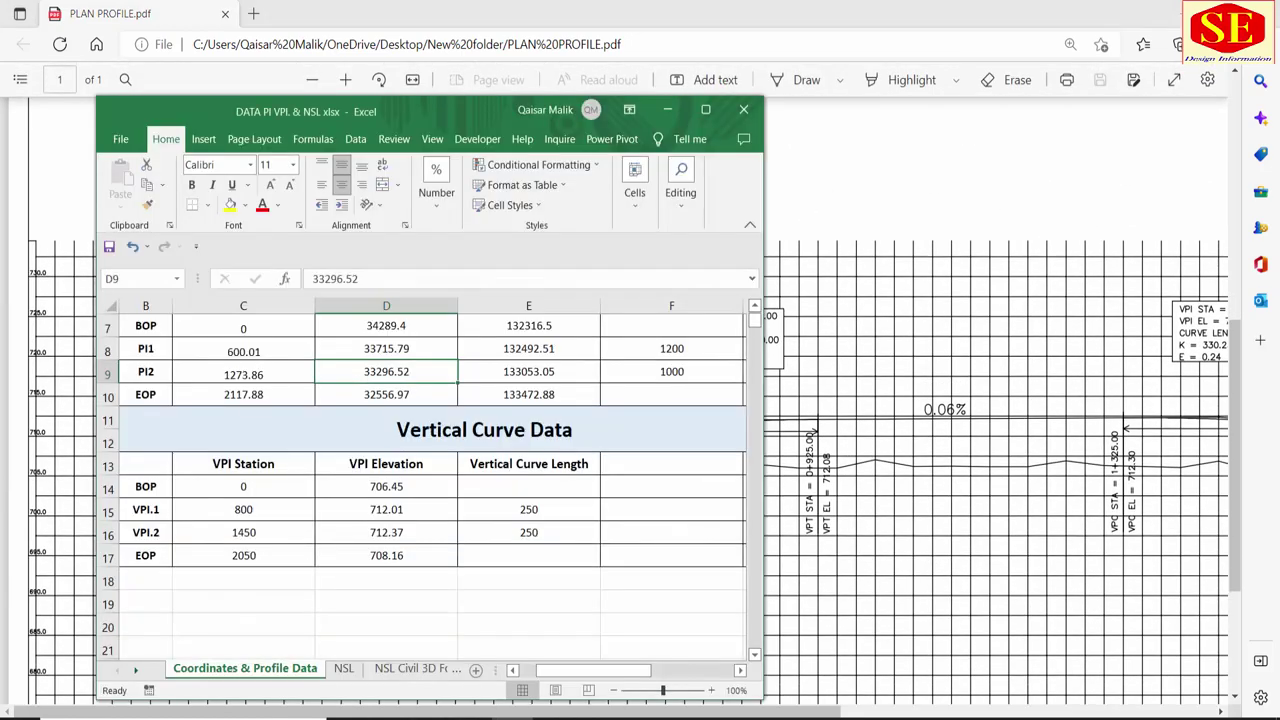
{"action": "left_click_drag", "start_coordinate": [243, 123], "coordinate": [377, 116]}
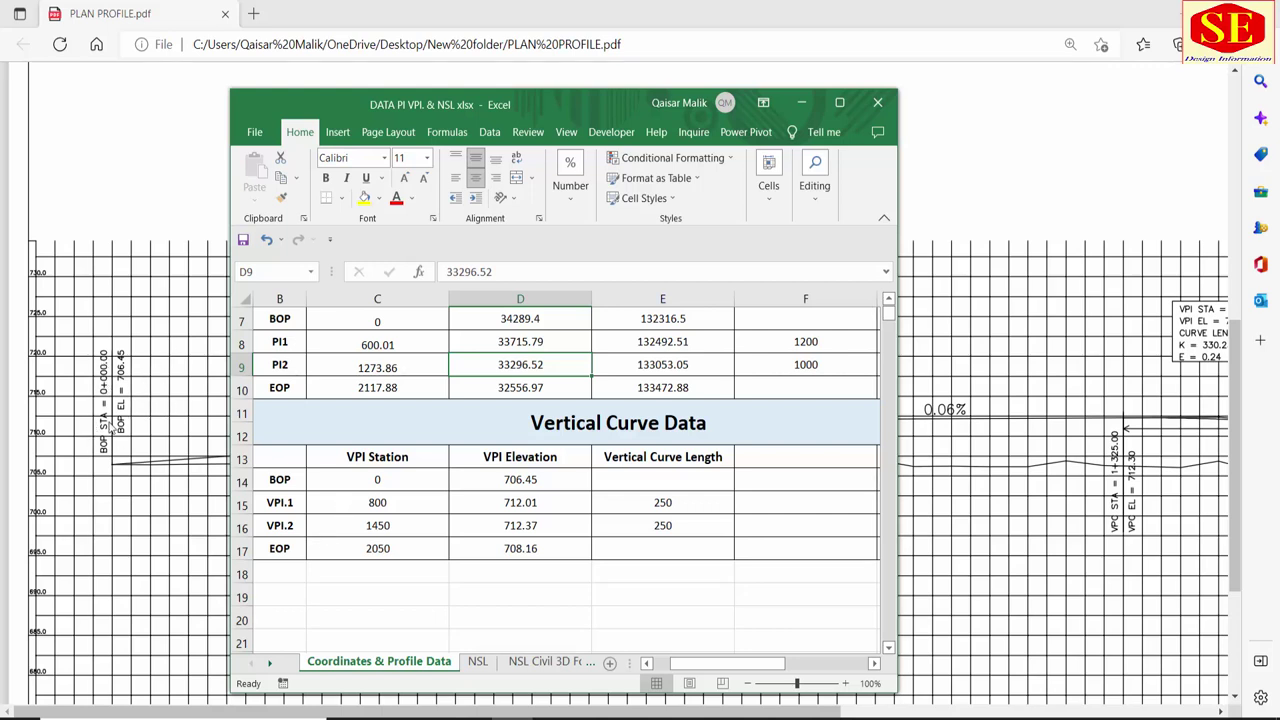
{"action": "left_click", "coordinate": [345, 479]}
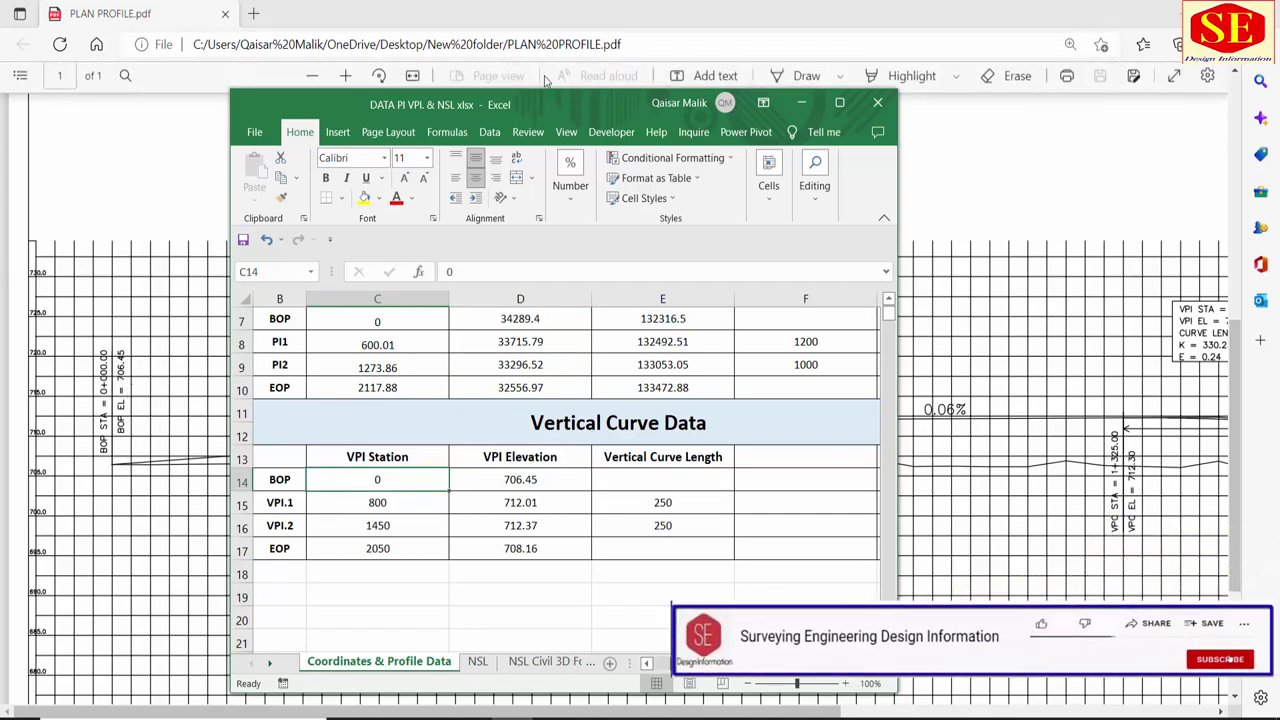
{"action": "mouse_move", "coordinate": [561, 101]}
{"action": "left_mouse_down"}
{"action": "mouse_move", "coordinate": [289, 121]}
{"action": "mouse_move", "coordinate": [339, 117]}
{"action": "left_mouse_up"}
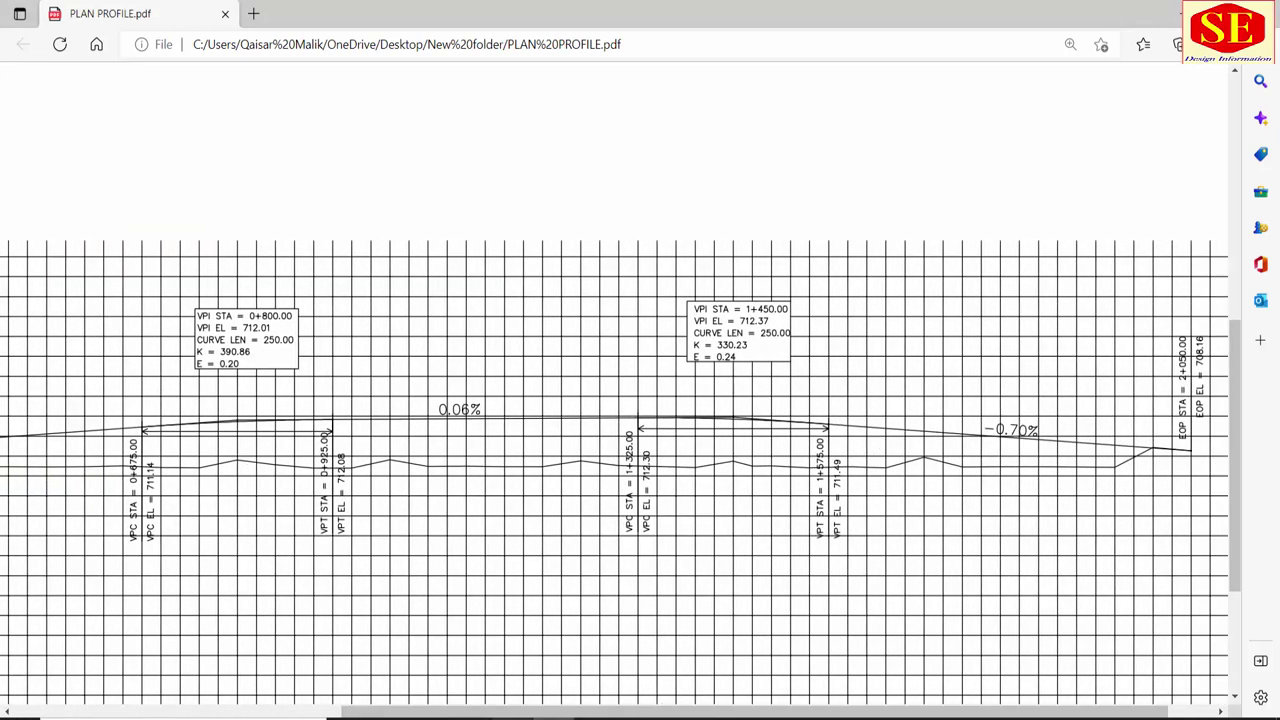
{"action": "key", "text": "alt+Tab"}
- Clear the old coordinate text in G7:H10 of the maximized workbook
{"action": "left_click", "coordinate": [587, 121]}
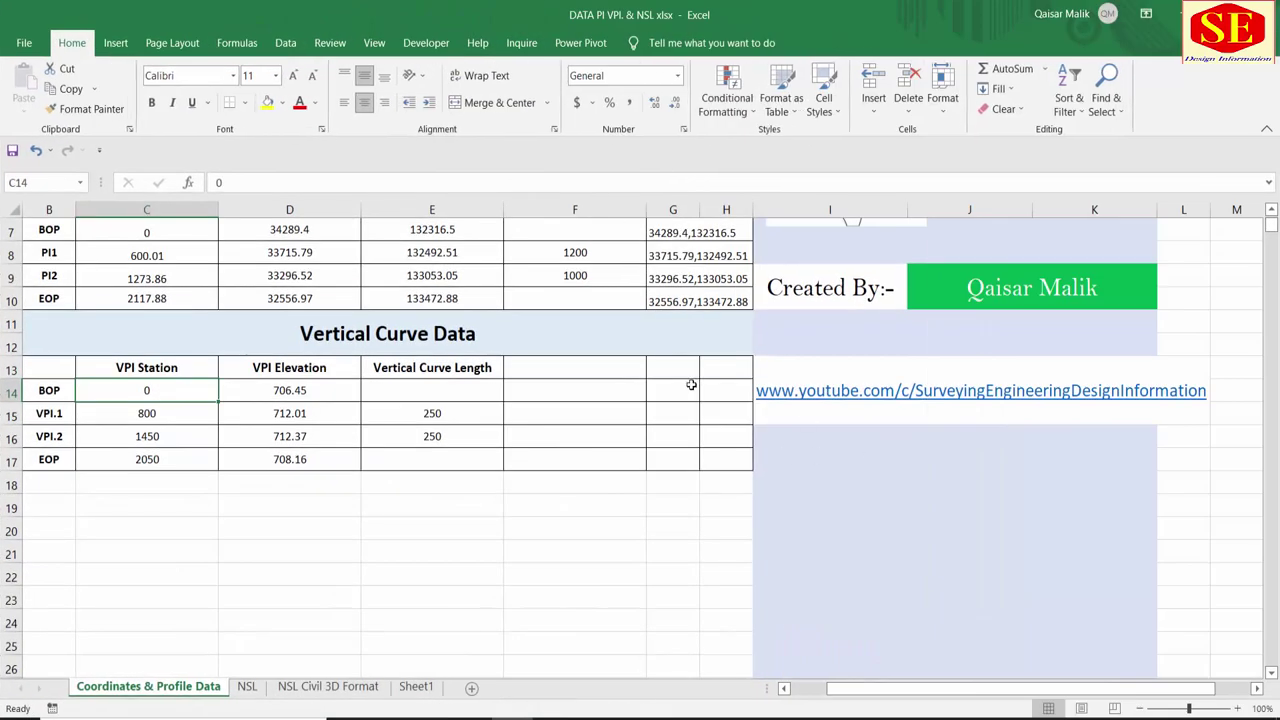
{"action": "scroll", "coordinate": [405, 495], "scroll_direction": "up", "scroll_amount": 2}
{"action": "left_click_drag", "start_coordinate": [704, 353], "coordinate": [693, 427]}
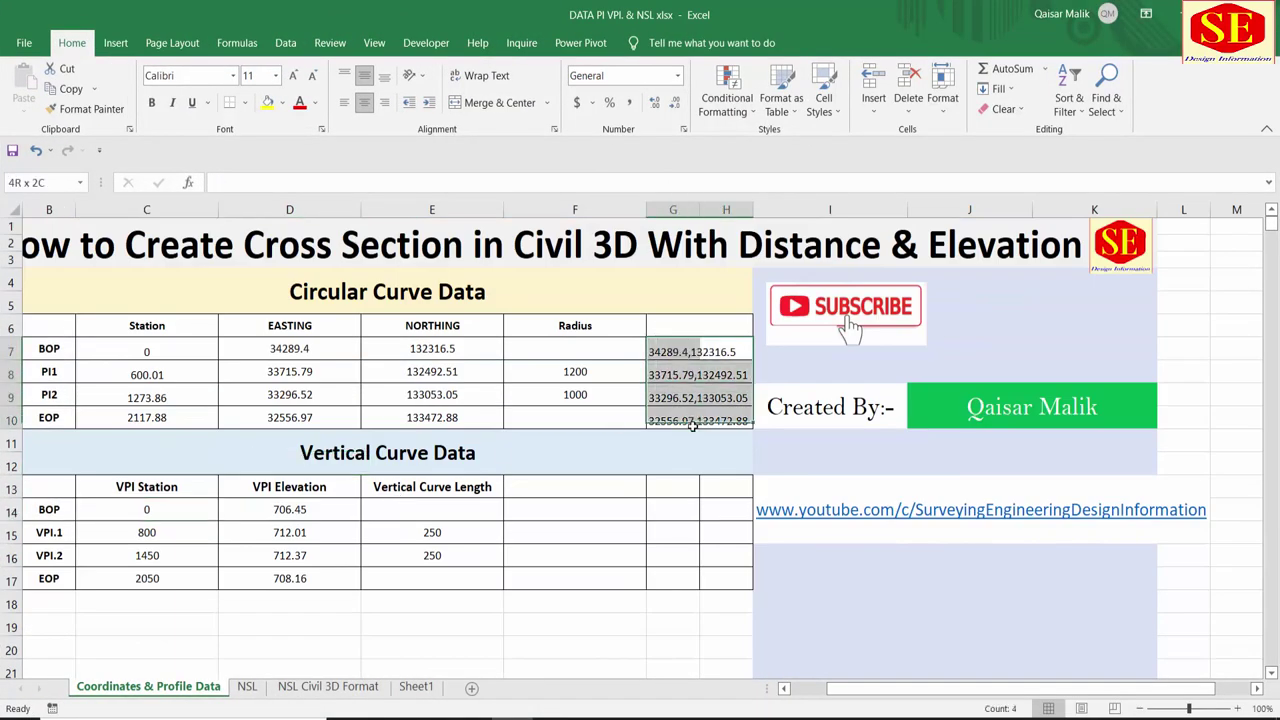
{"action": "key", "text": "Delete"}
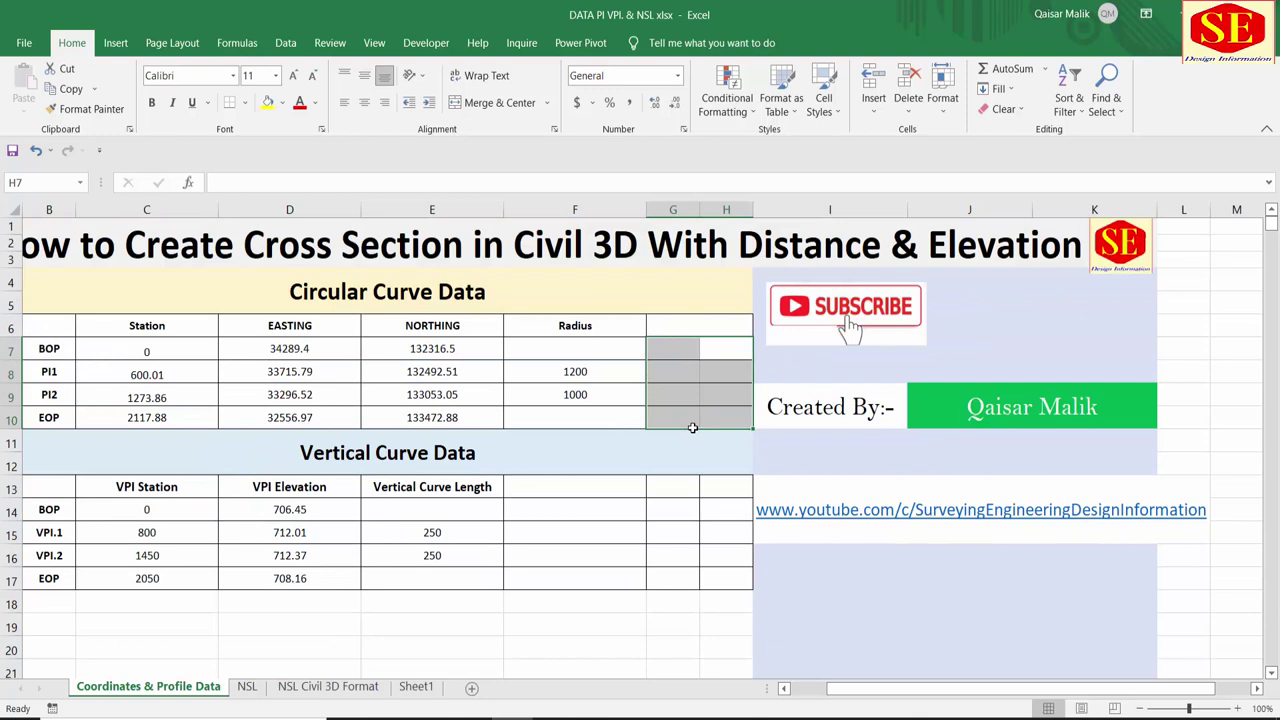
- Enter the =D7&","&E7 joining formula in G7 and fill it down to G10
{"action": "left_click", "coordinate": [688, 354]}
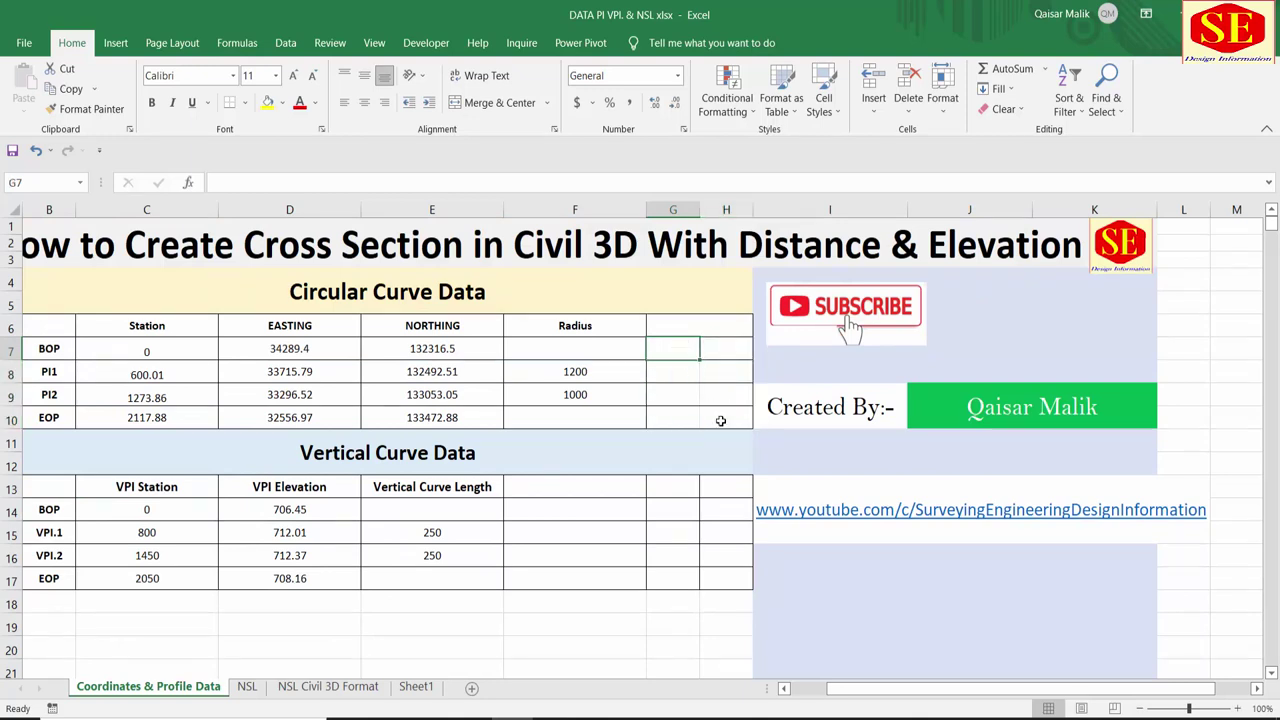
{"action": "type", "text": "="}
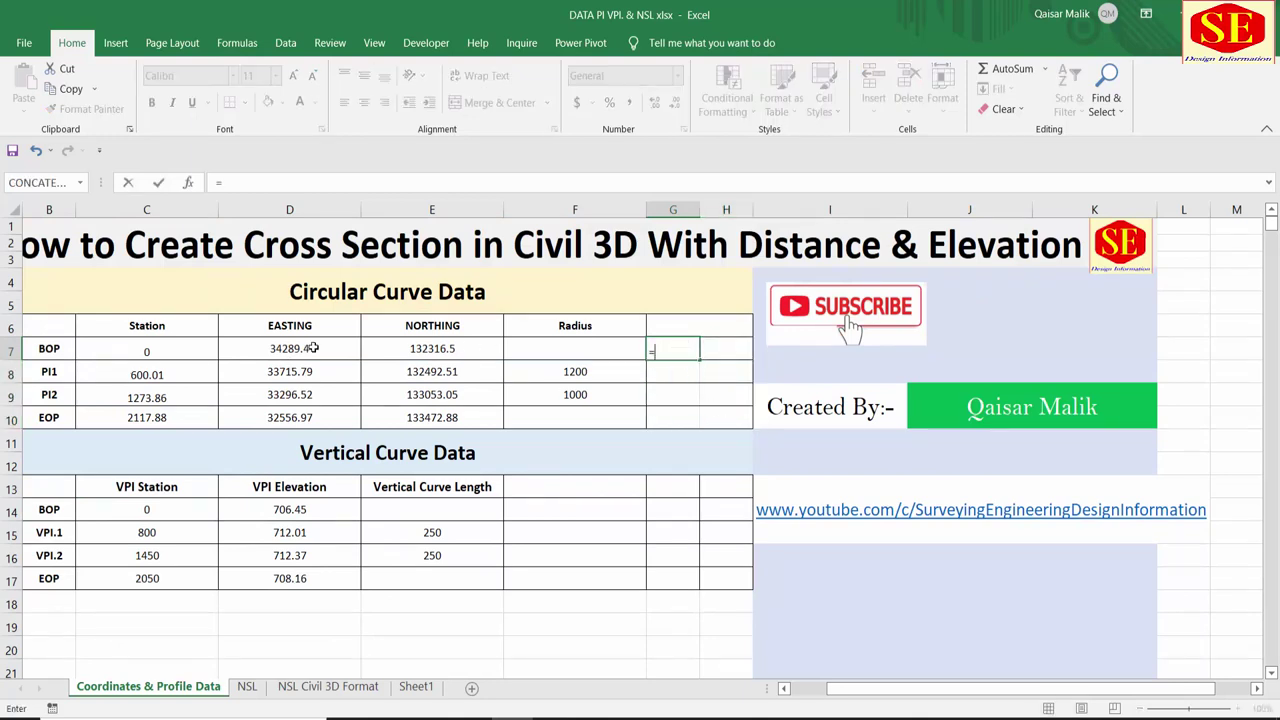
{"action": "left_click", "coordinate": [313, 347]}
{"action": "type", "text": "&\",\"&E7"}
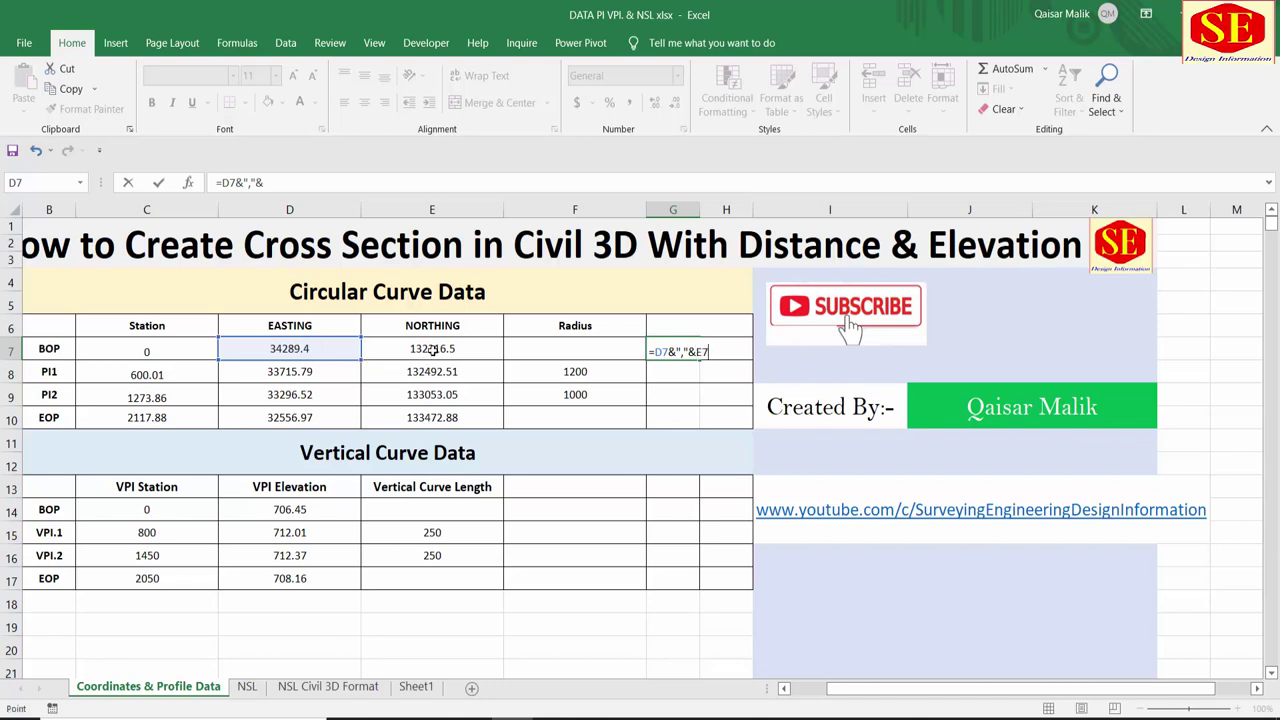
{"action": "left_click", "coordinate": [430, 351]}
{"action": "key", "text": "Return"}
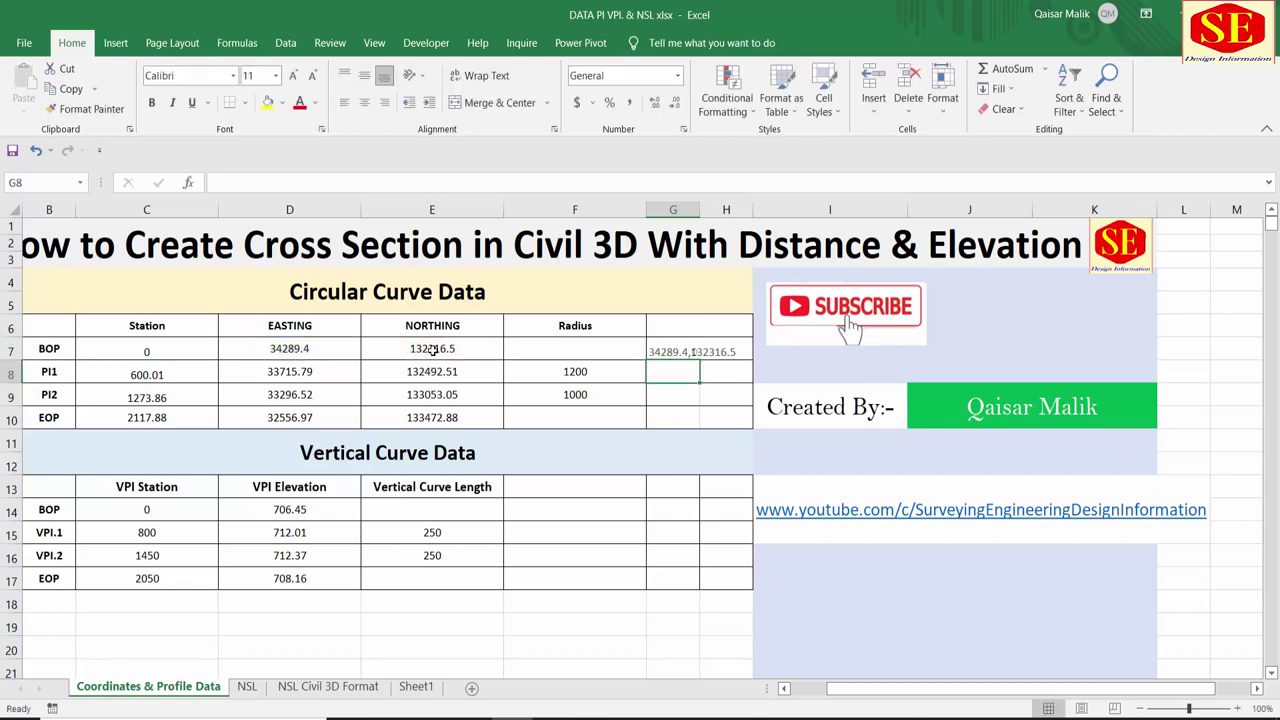
{"action": "key", "text": "Up"}
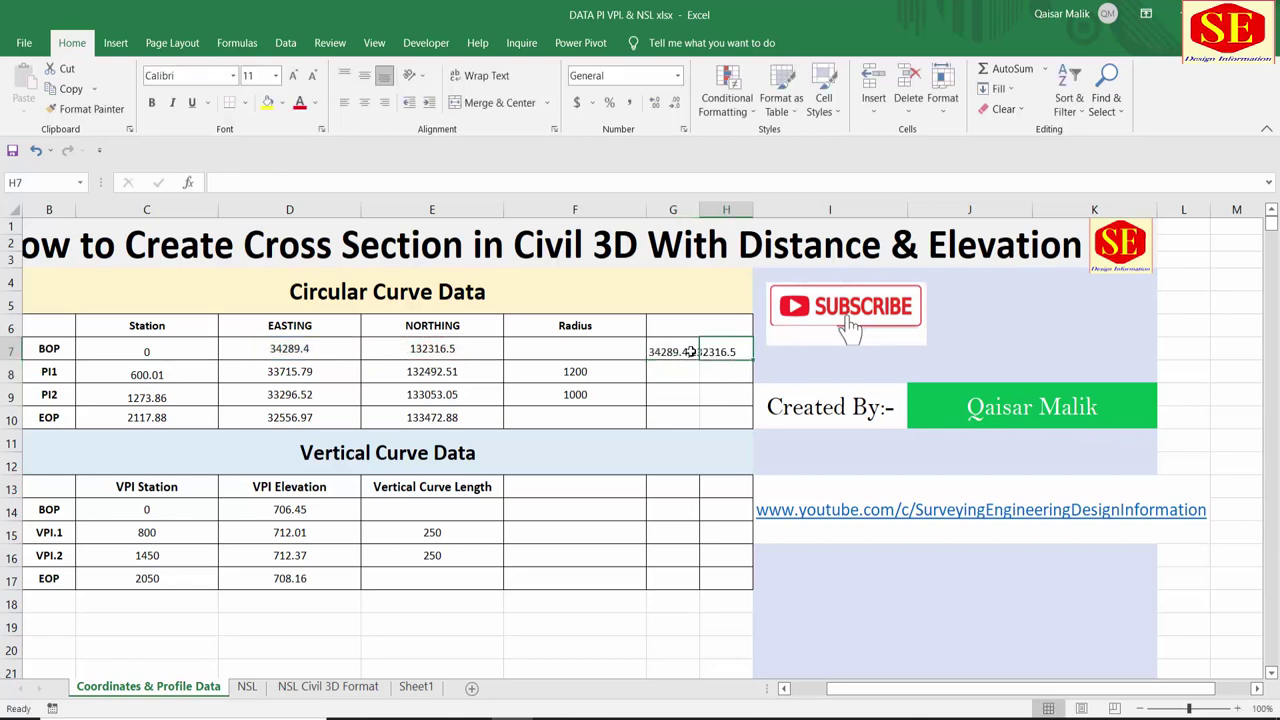
{"action": "left_click_drag", "start_coordinate": [701, 364], "coordinate": [703, 425]}
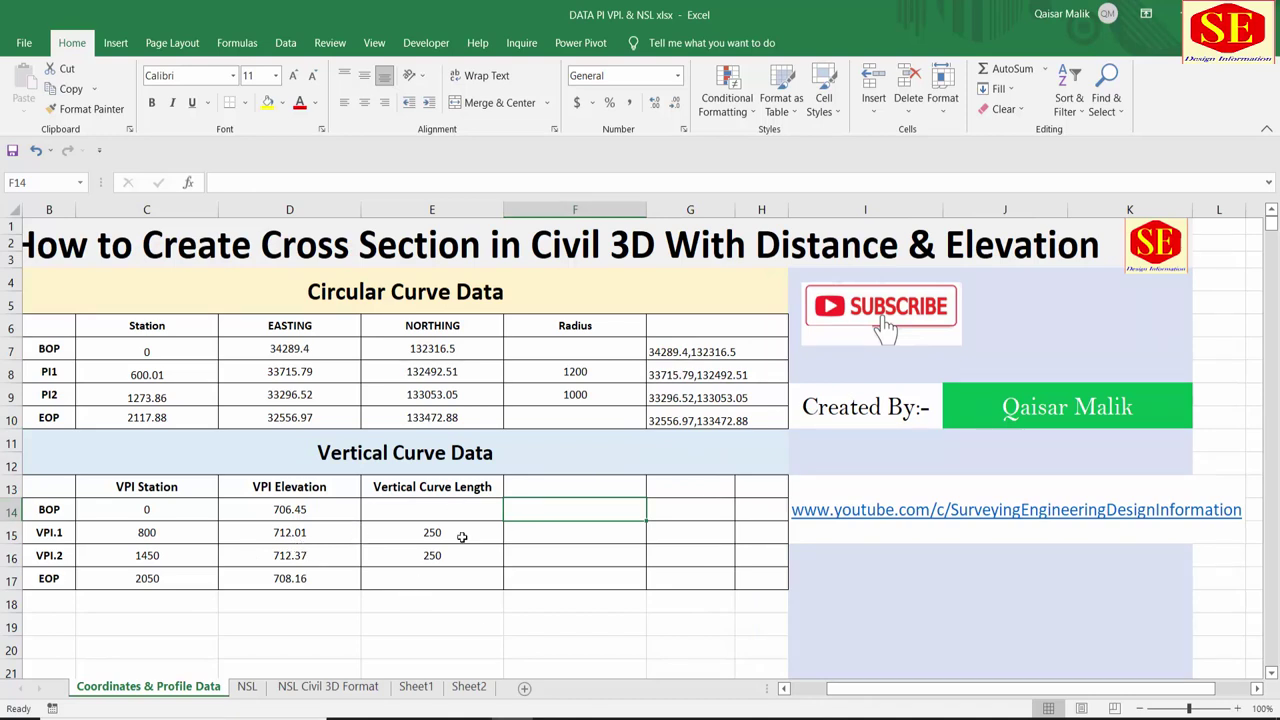
- Copy the joined easting,northing coordinates in G7:G10
{"action": "left_click_drag", "start_coordinate": [694, 360], "coordinate": [706, 418]}
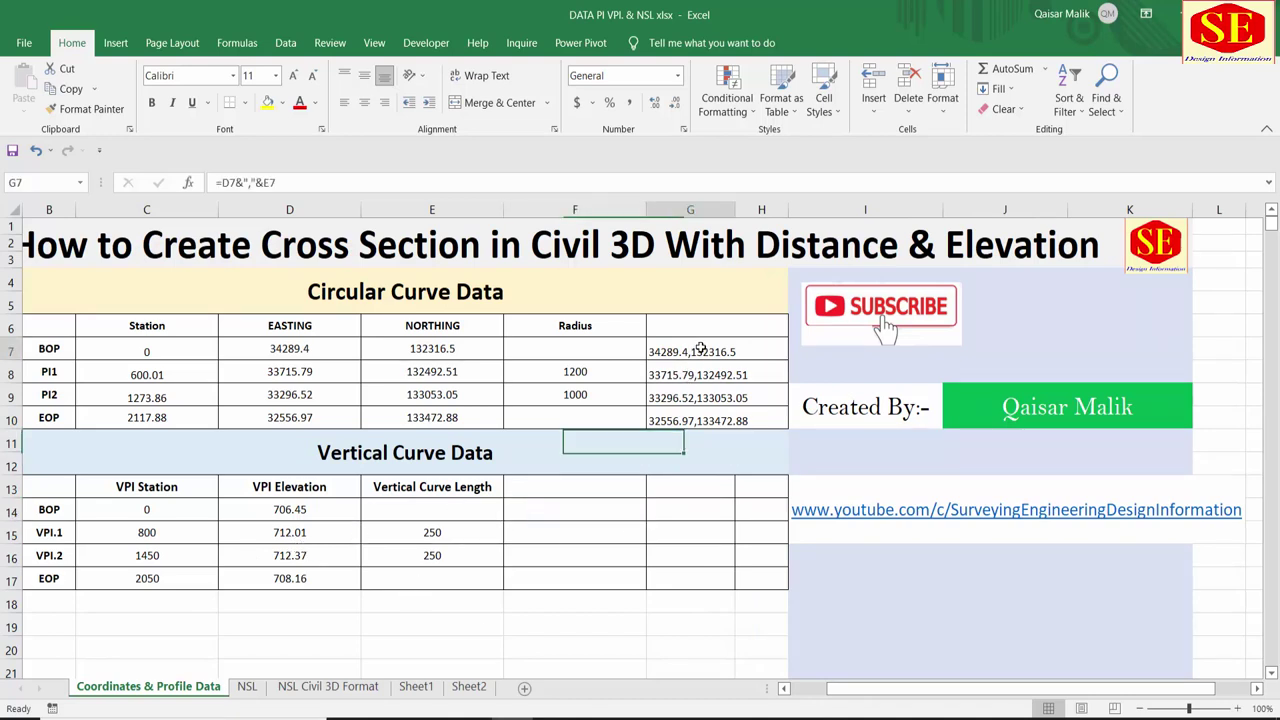
{"action": "right_click", "coordinate": [707, 418]}
{"action": "left_click", "coordinate": [748, 351]}
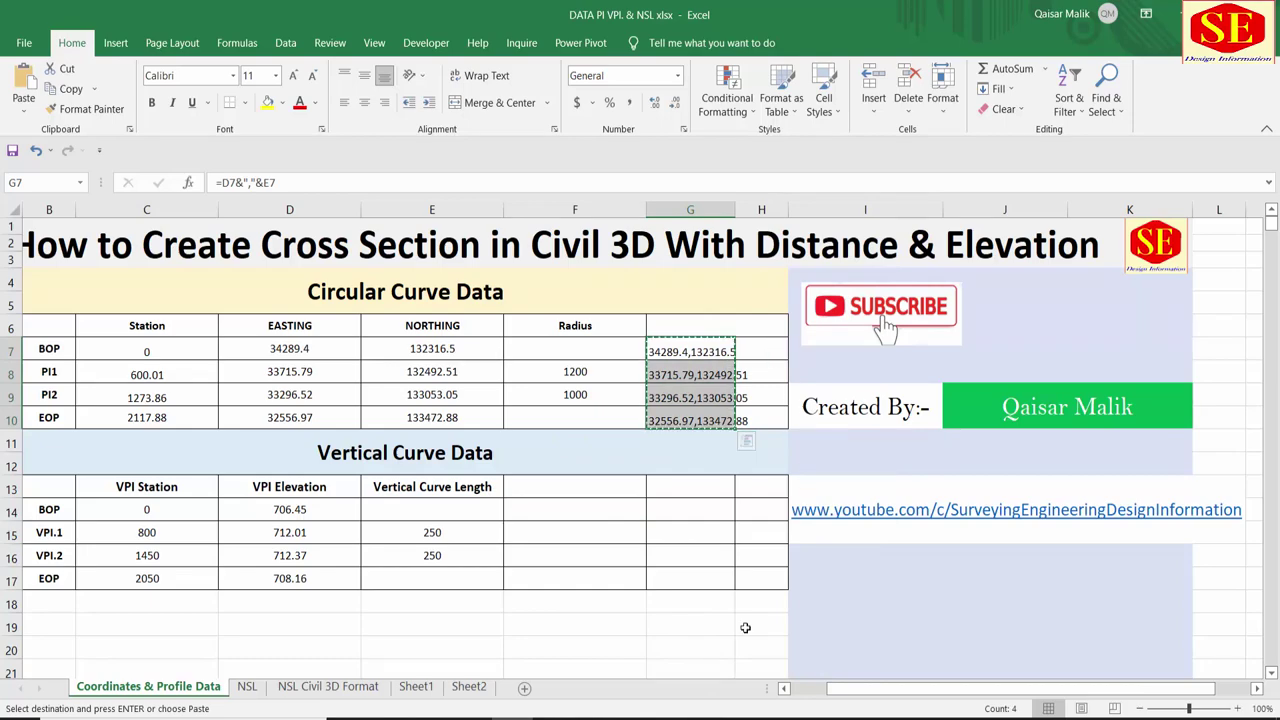
- Draw a polyline in Civil 3D by pasting the copied coordinates as its points
{"action": "key", "text": "alt+Tab"}
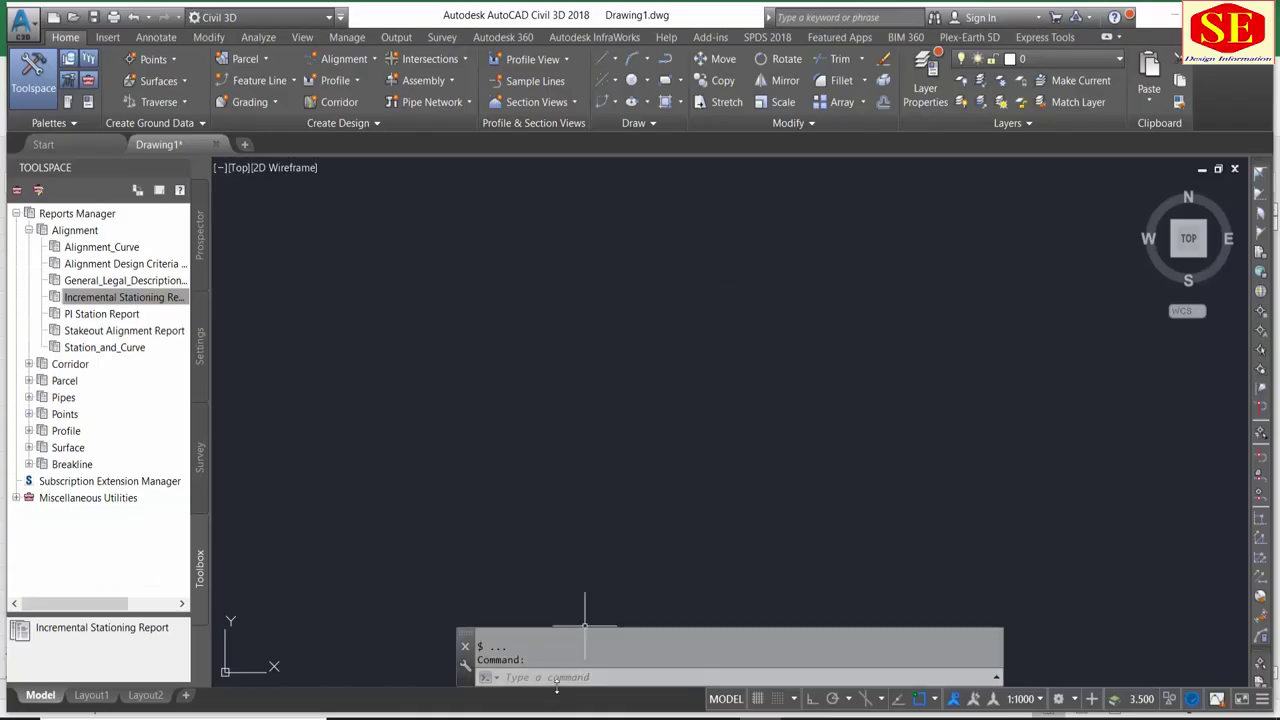
{"action": "left_click", "coordinate": [558, 677]}
{"action": "type", "text": "pl"}
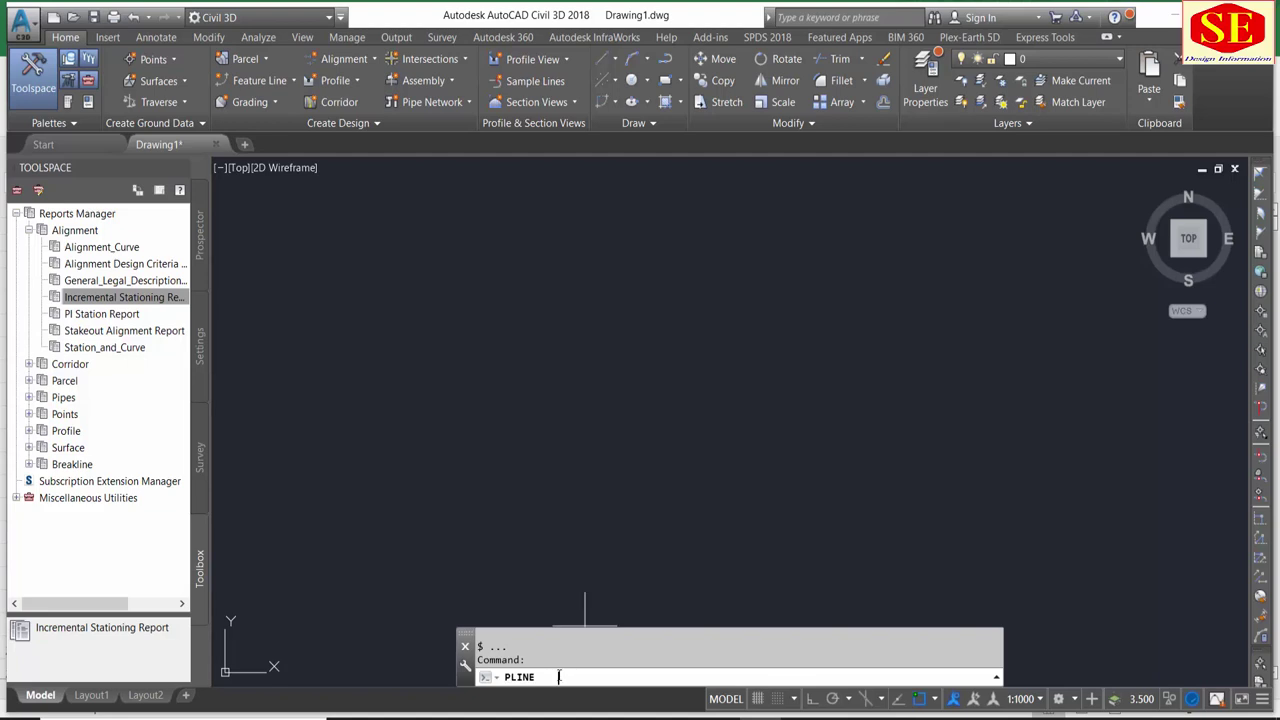
{"action": "key", "text": "Return"}
{"action": "right_click", "coordinate": [707, 660]}
{"action": "left_click", "coordinate": [725, 605]}
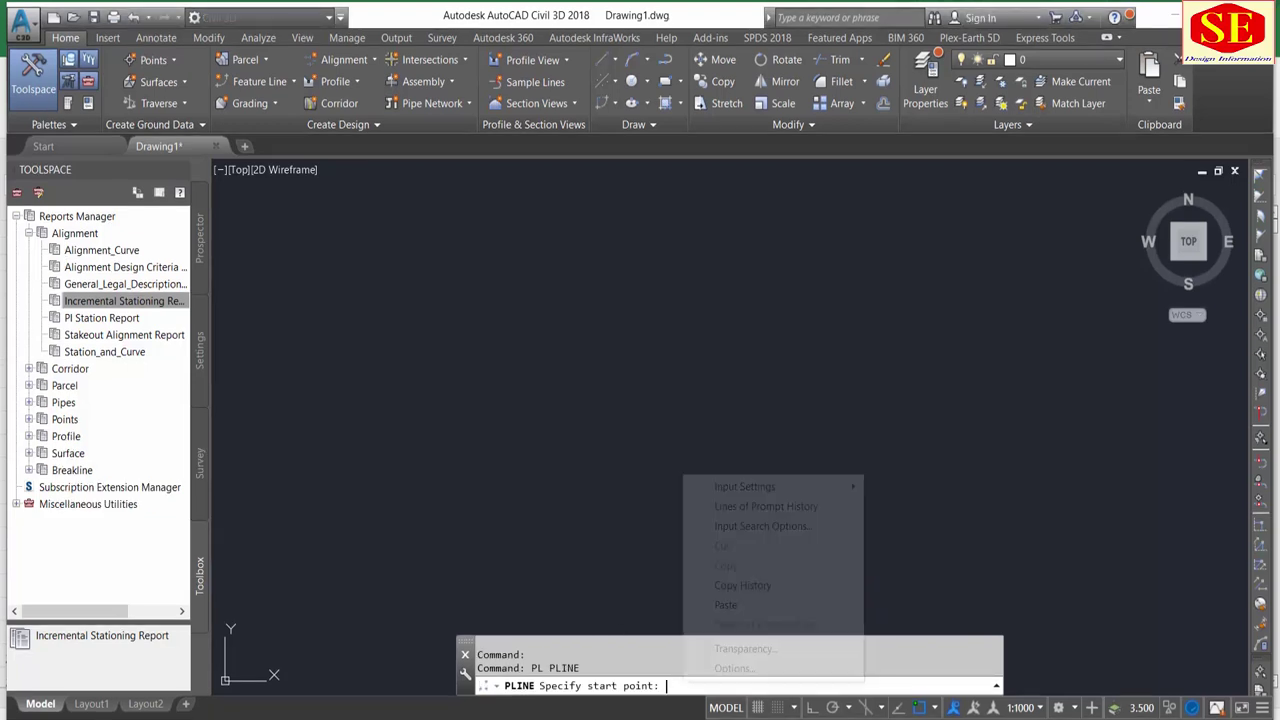
- End the polyline and zoom to extents (ZE) to show the whole centreline
{"action": "key", "text": "Escape"}
{"action": "type", "text": "z"}
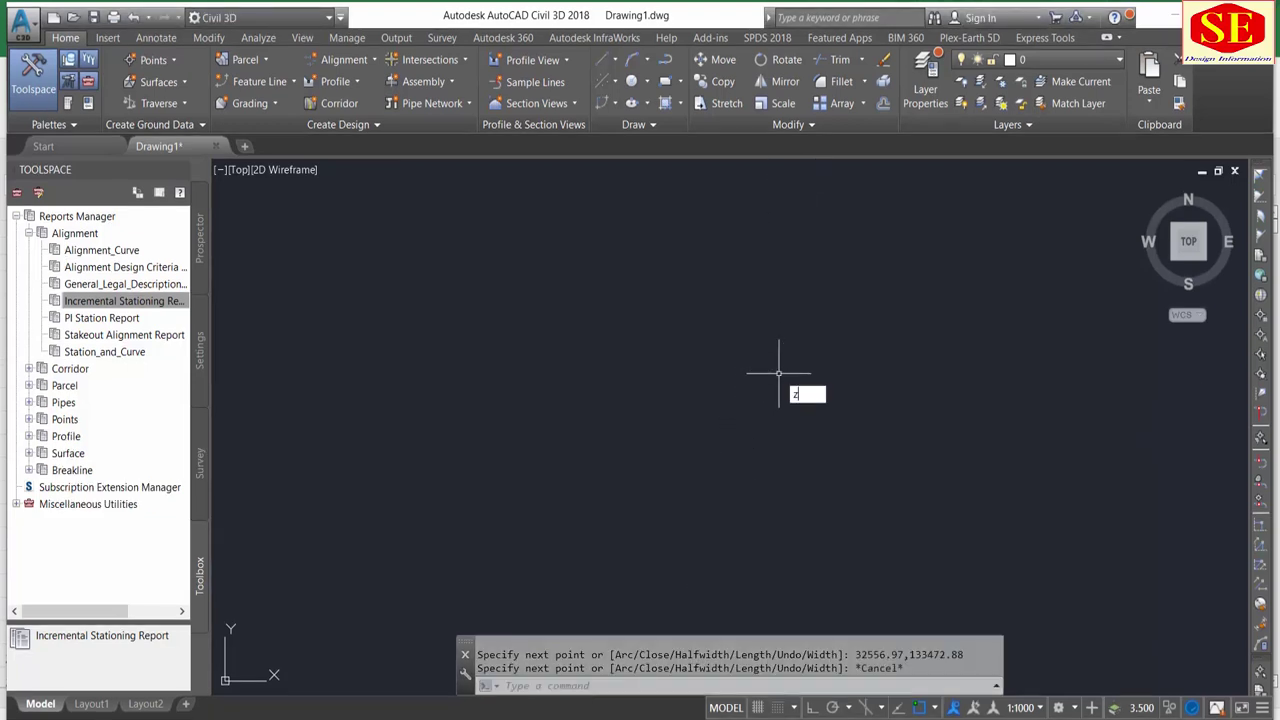
{"action": "type", "text": "e"}
{"action": "key", "text": "Return"}
{"action": "scroll", "coordinate": [742, 467], "scroll_direction": "down", "scroll_amount": 2}
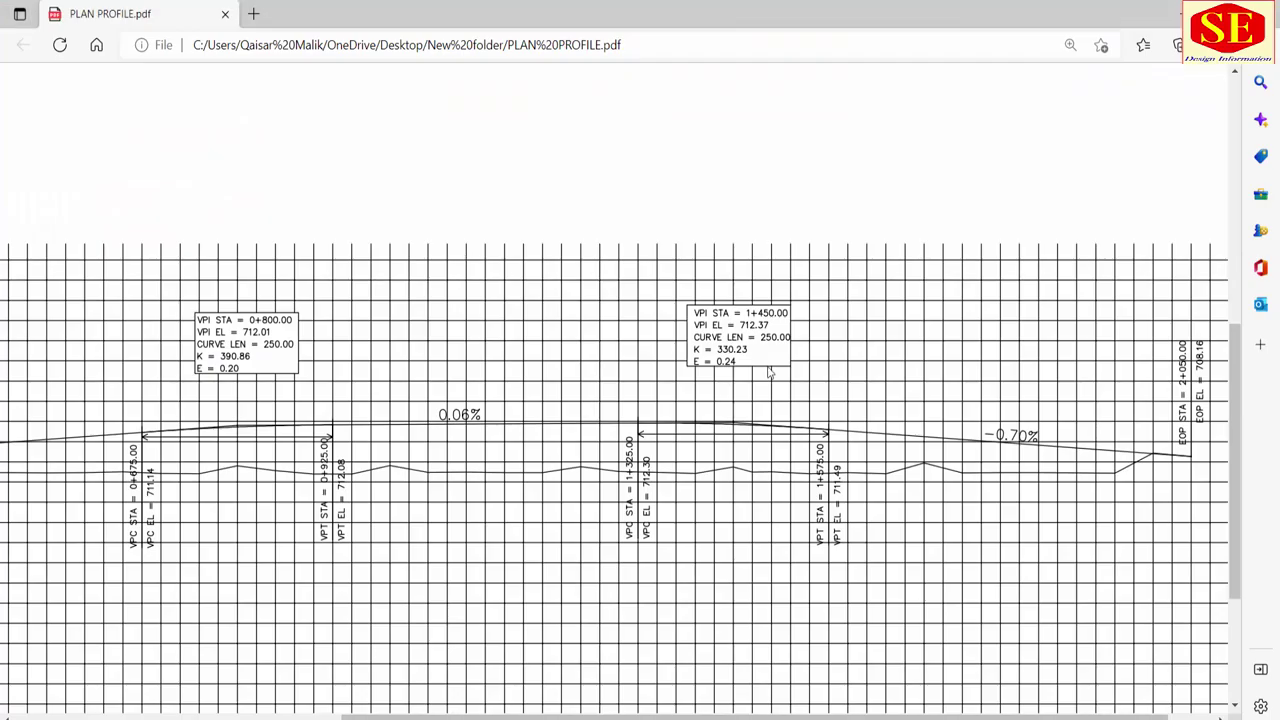
{"action": "scroll", "coordinate": [750, 372], "scroll_direction": "down", "scroll_amount": 2, "text": "ctrl"}
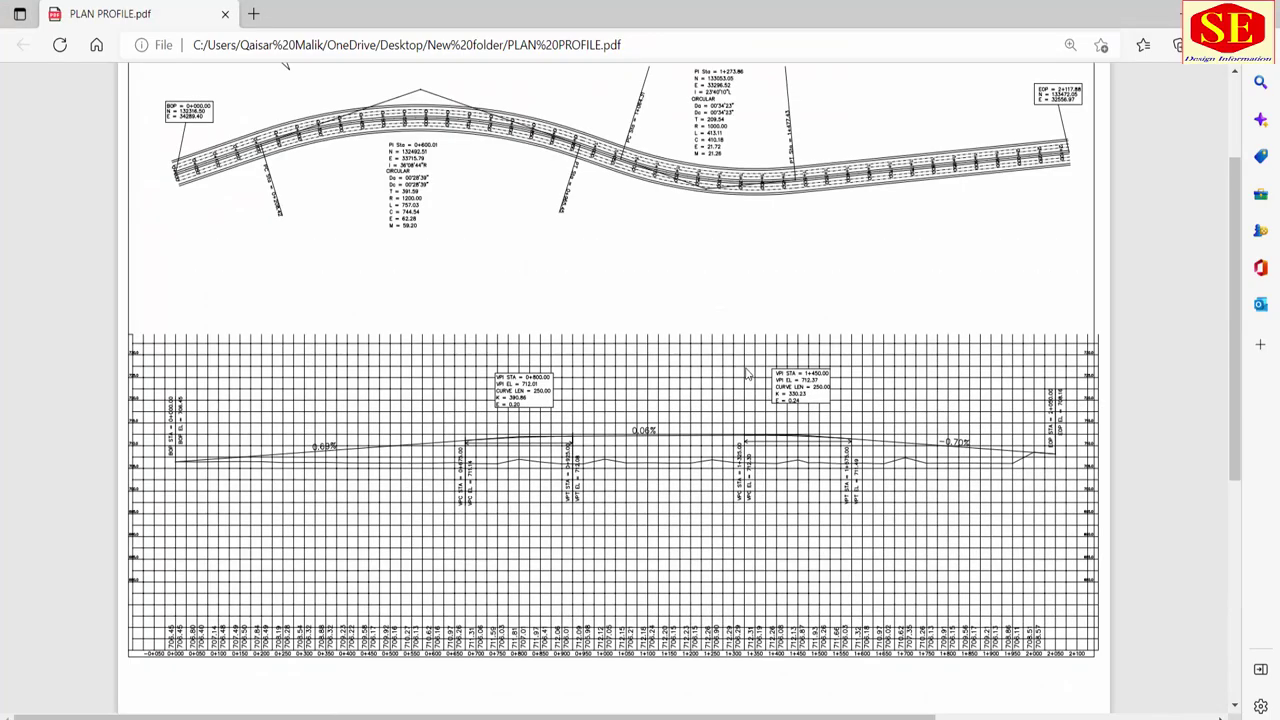
{"action": "scroll", "coordinate": [166, 318], "scroll_direction": "up", "scroll_amount": 1}
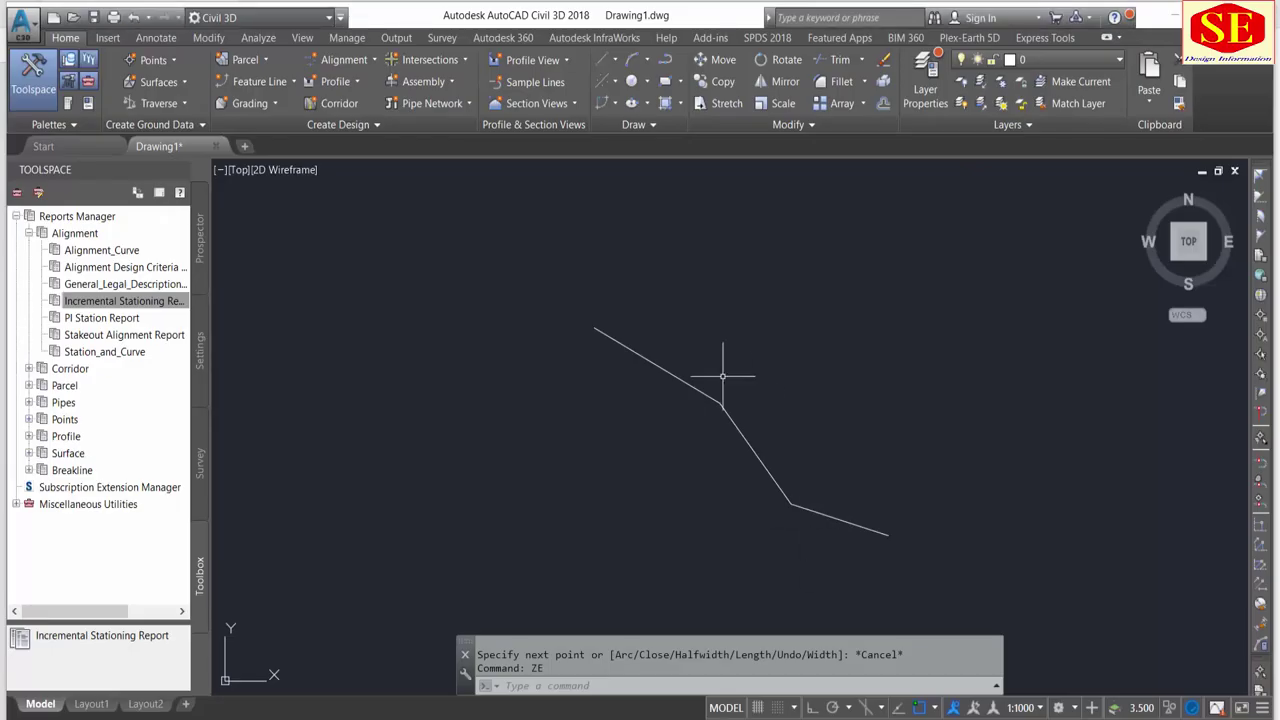
{"action": "scroll", "coordinate": [728, 385], "scroll_direction": "up", "scroll_amount": 2}
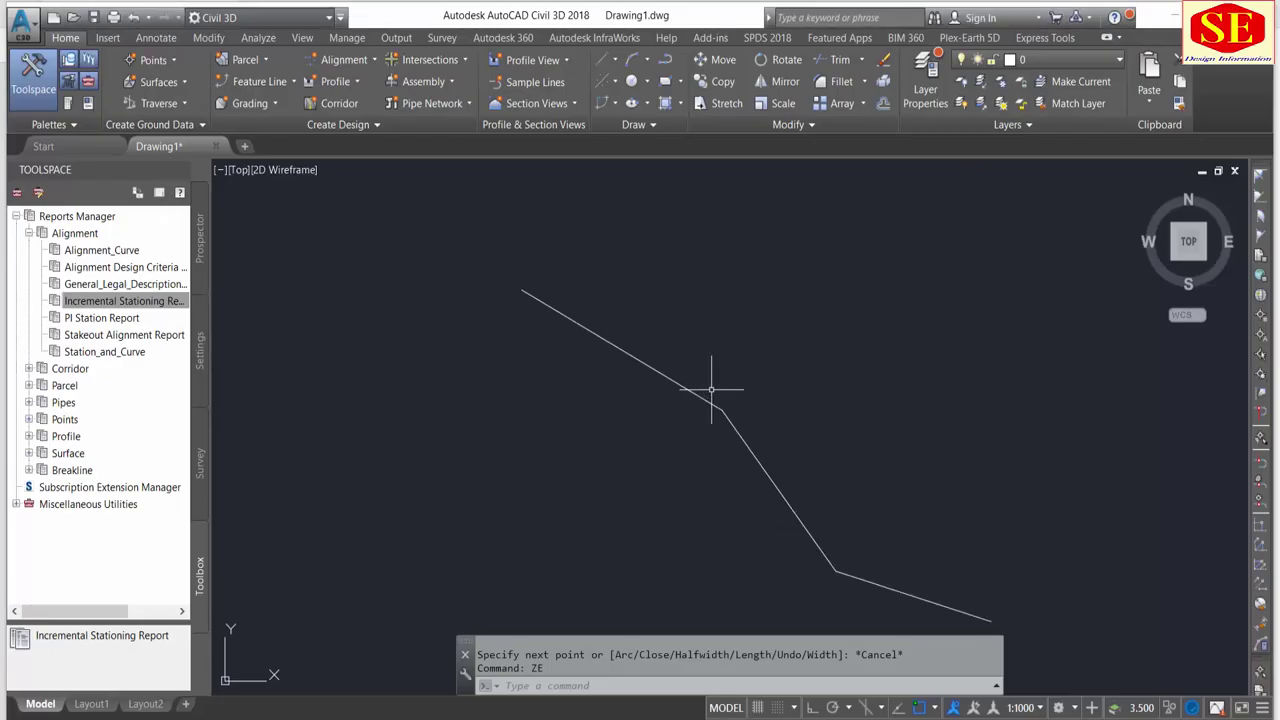
- Start Create Alignment from Objects on the polyline and accept its direction
{"action": "left_click", "coordinate": [374, 62]}
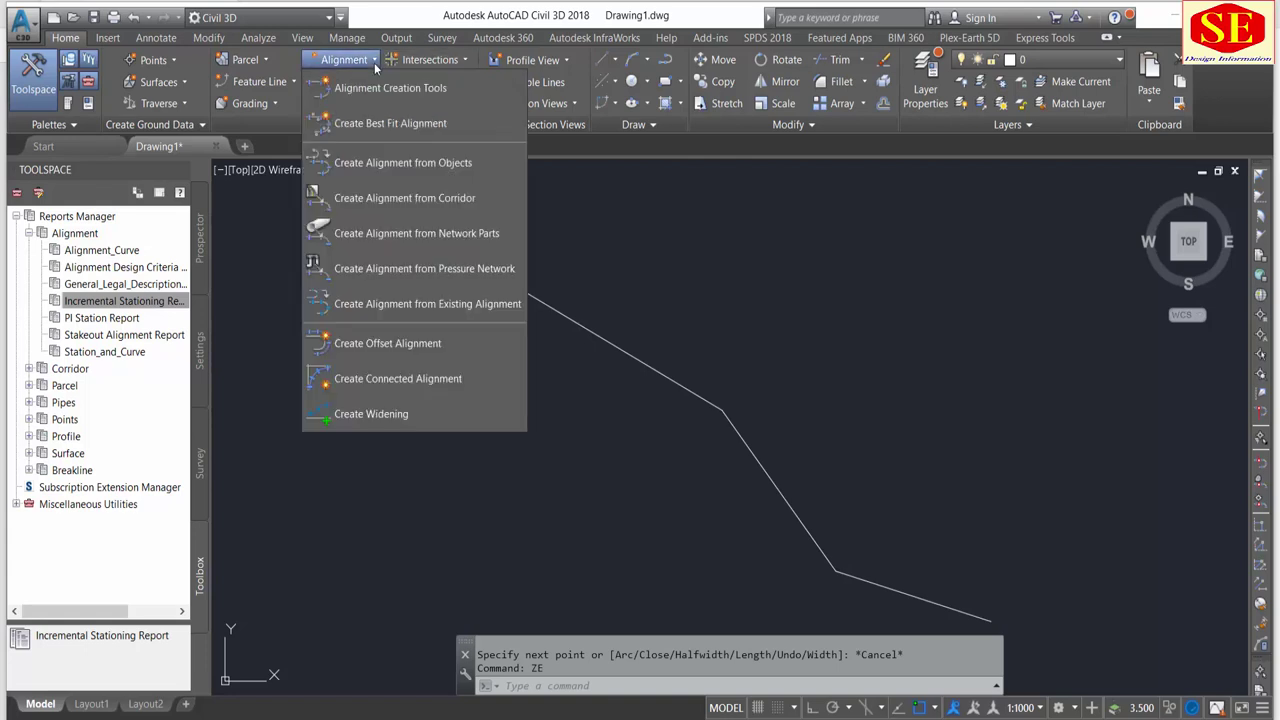
{"action": "left_click", "coordinate": [419, 163]}
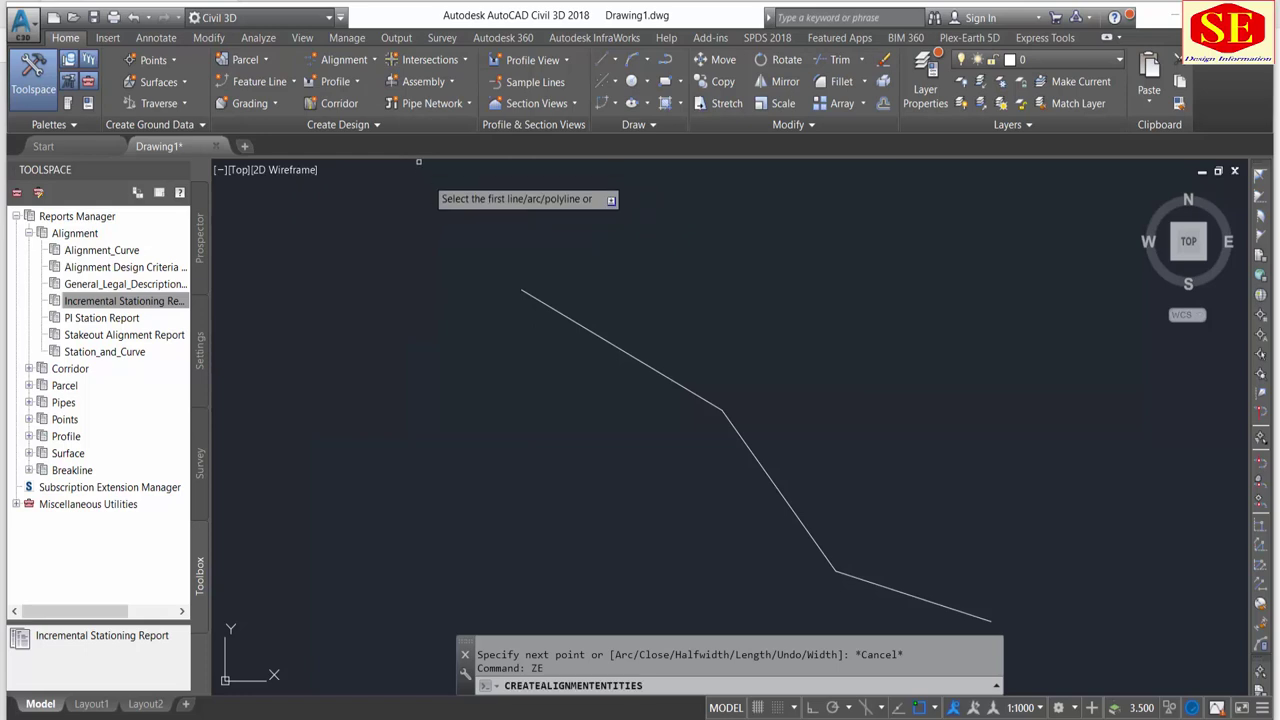
{"action": "left_click", "coordinate": [521, 292]}
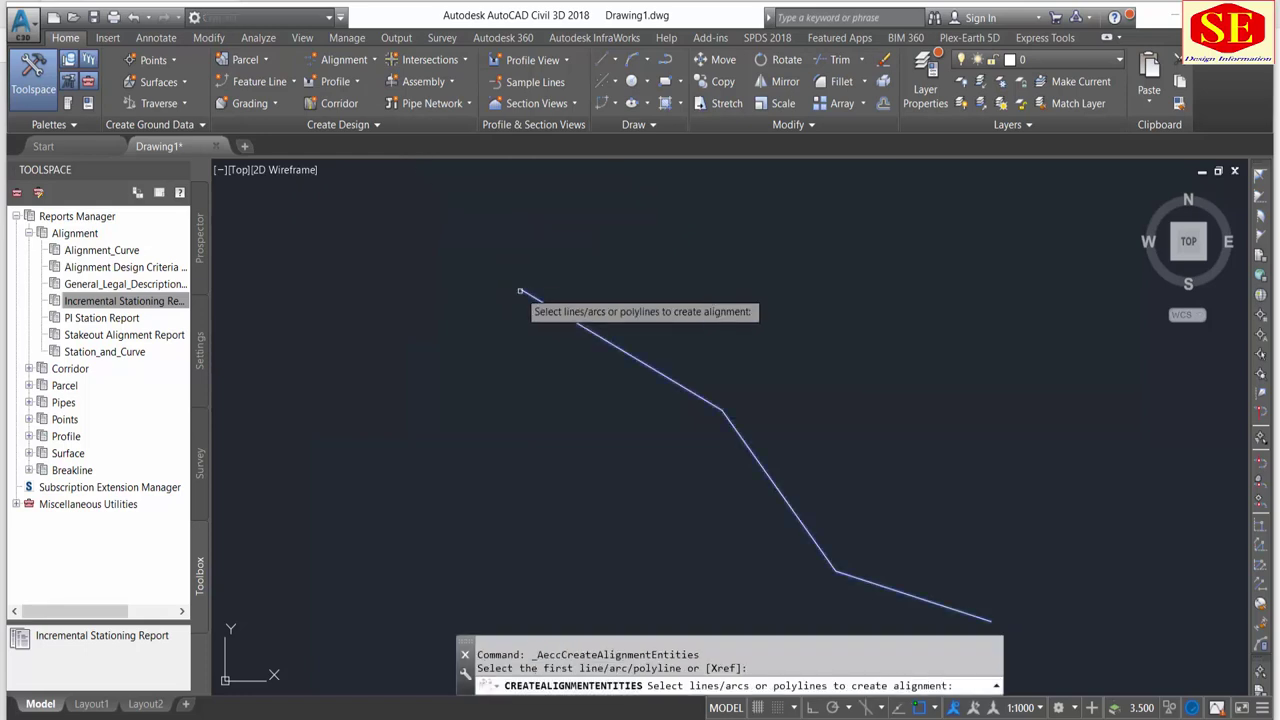
{"action": "key", "text": "Return"}
{"action": "right_click", "coordinate": [521, 294]}
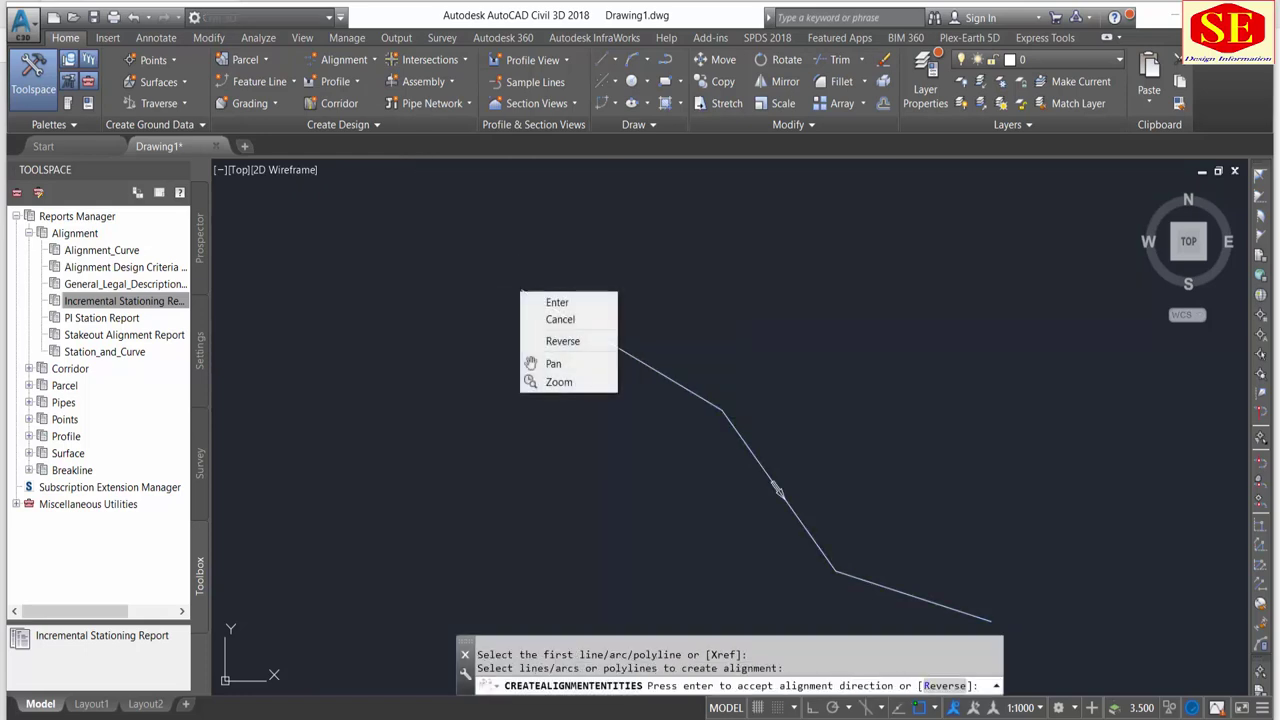
{"action": "left_click", "coordinate": [536, 297]}
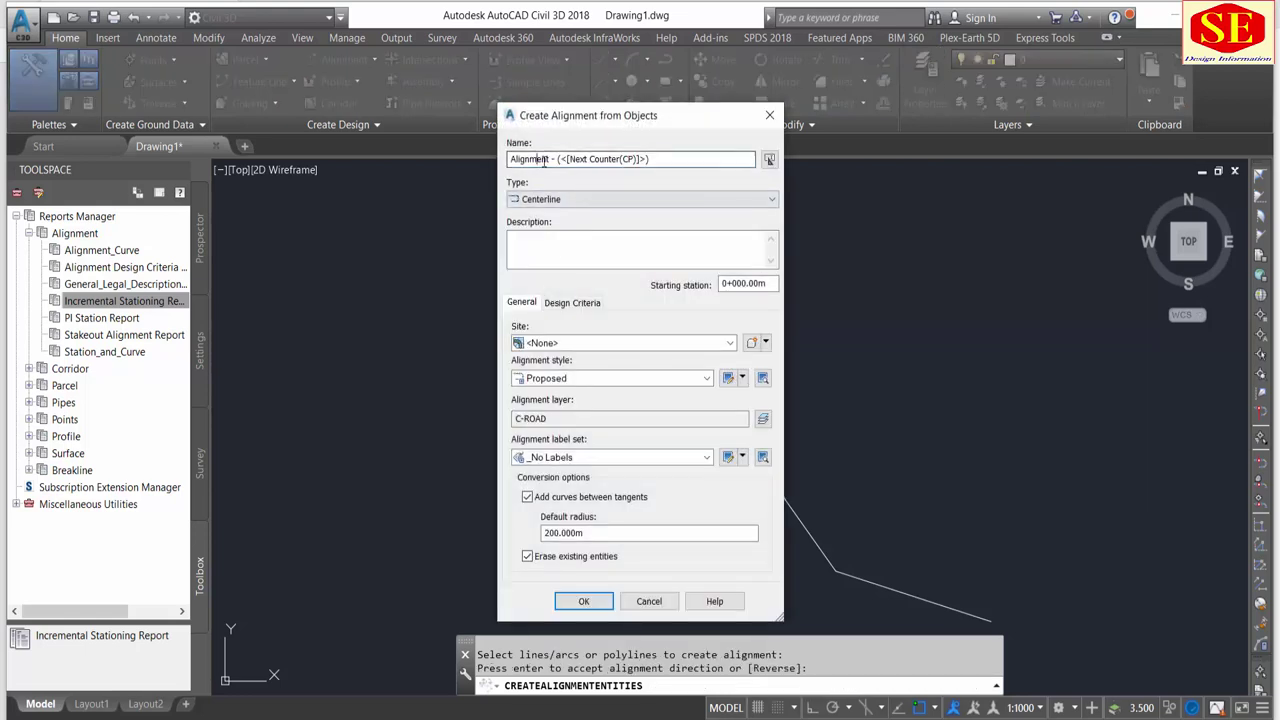
- Name the alignment XYZ with Existing style, All Labels and 200.000m default radius
{"action": "left_click_drag", "start_coordinate": [656, 159], "coordinate": [470, 158]}
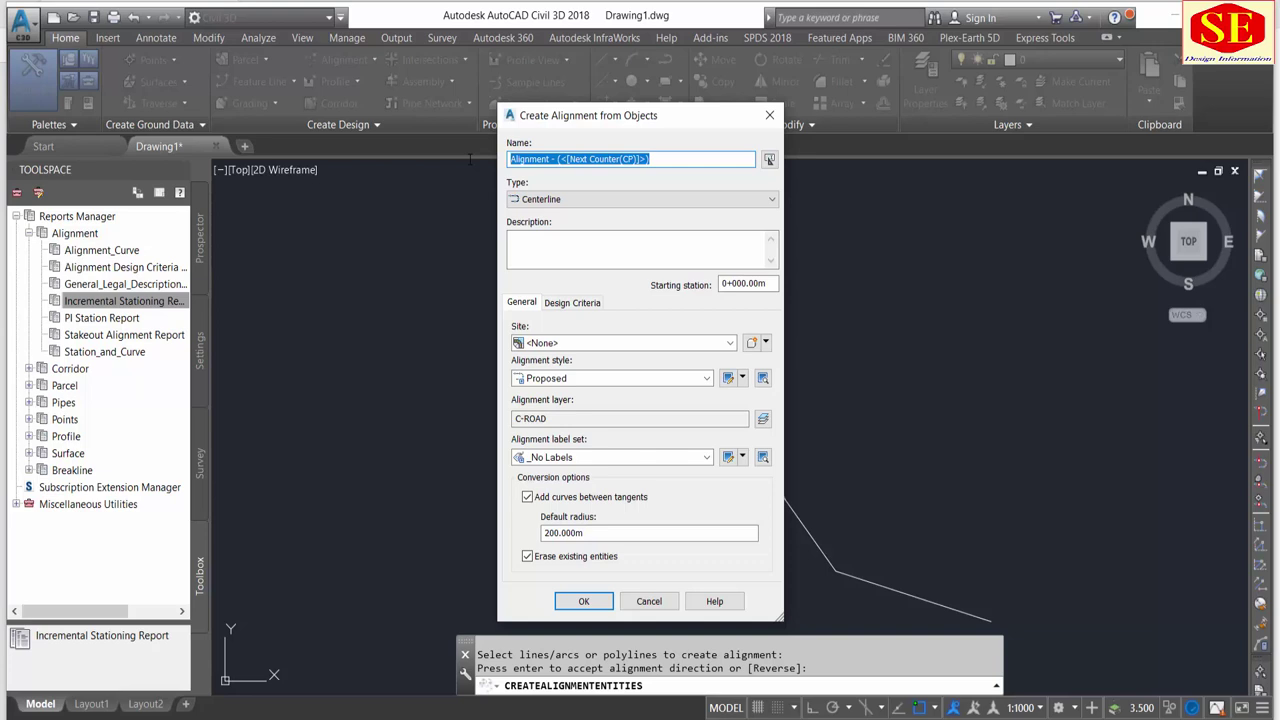
{"action": "type", "text": "XYZ"}
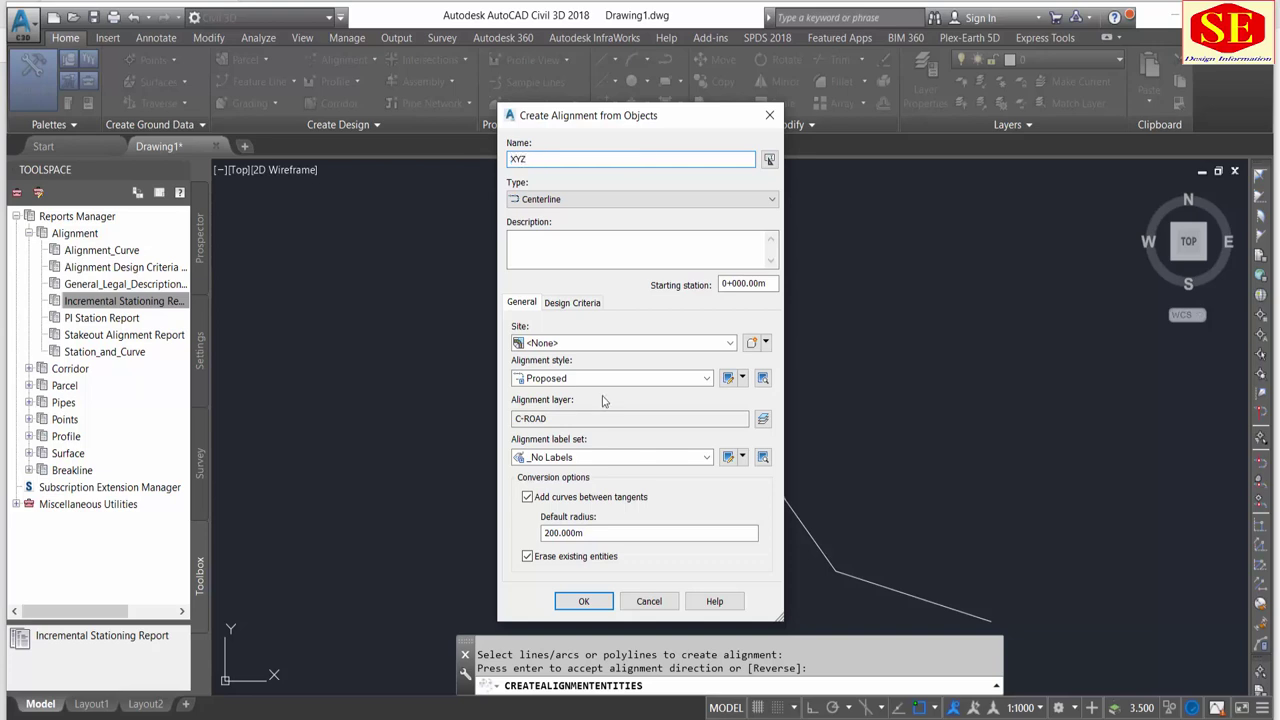
{"action": "left_click", "coordinate": [560, 379]}
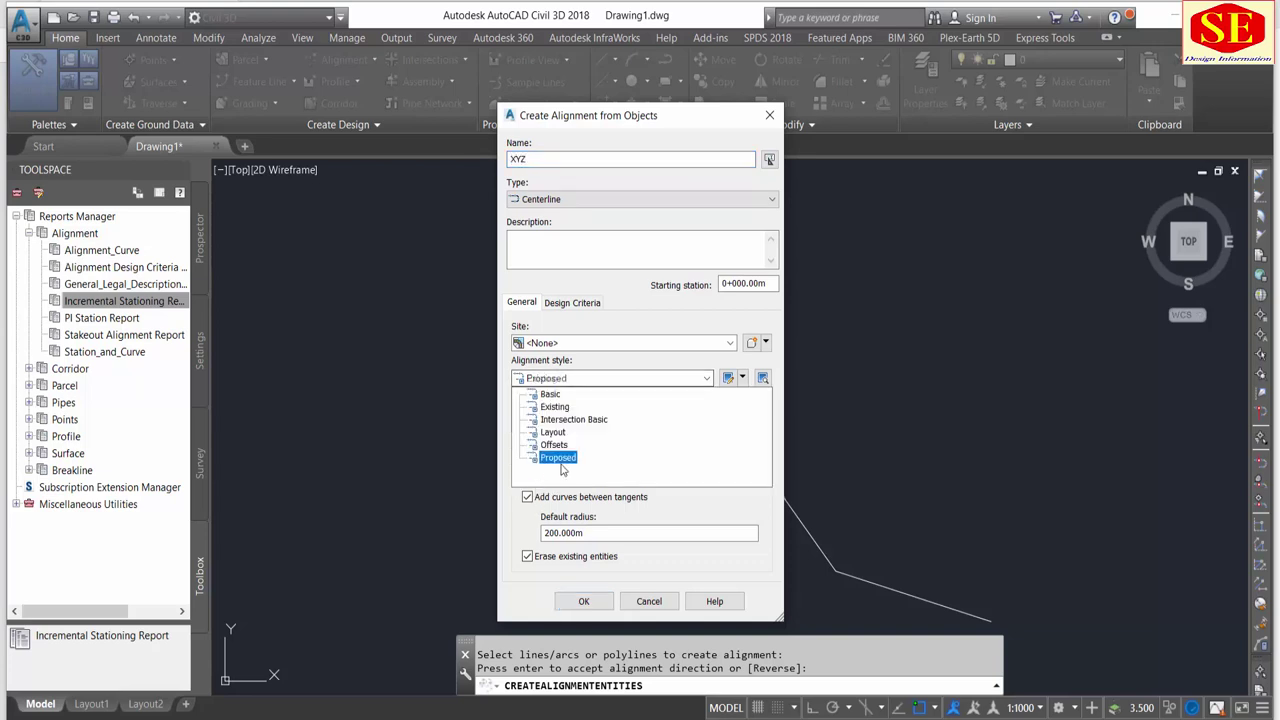
{"action": "left_click", "coordinate": [555, 407]}
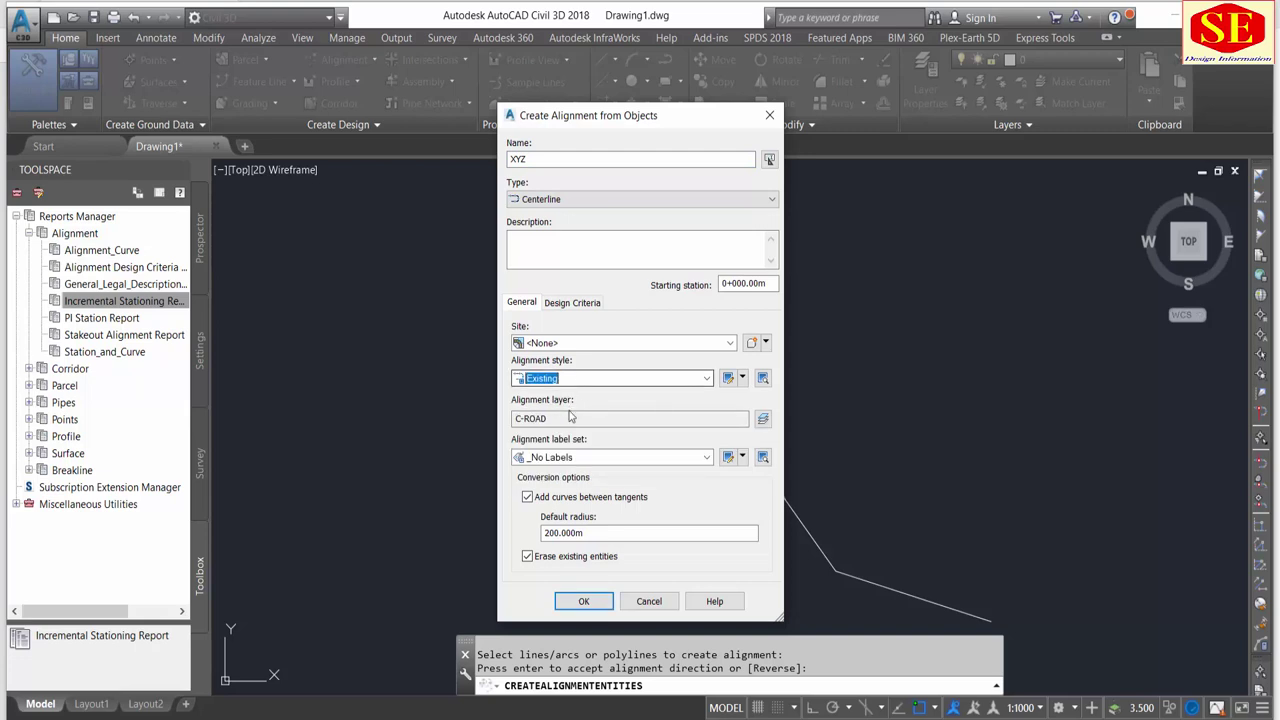
{"action": "left_click", "coordinate": [579, 459]}
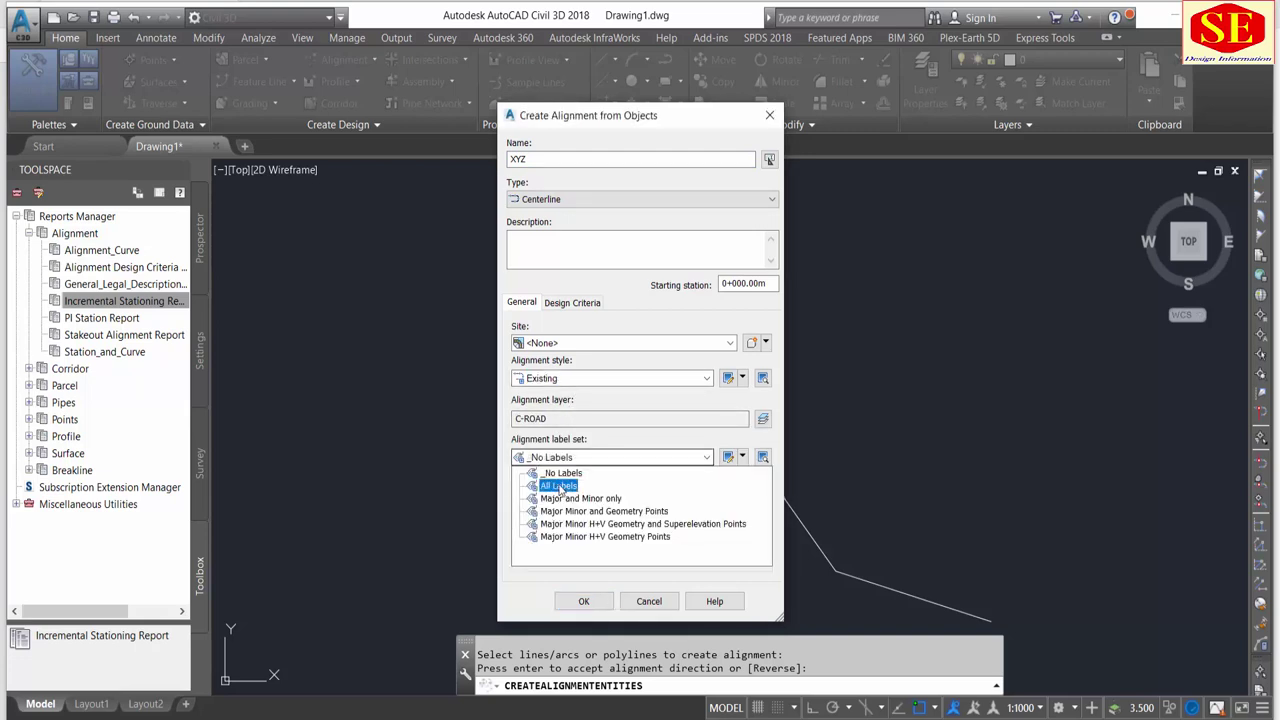
{"action": "left_click", "coordinate": [560, 487]}
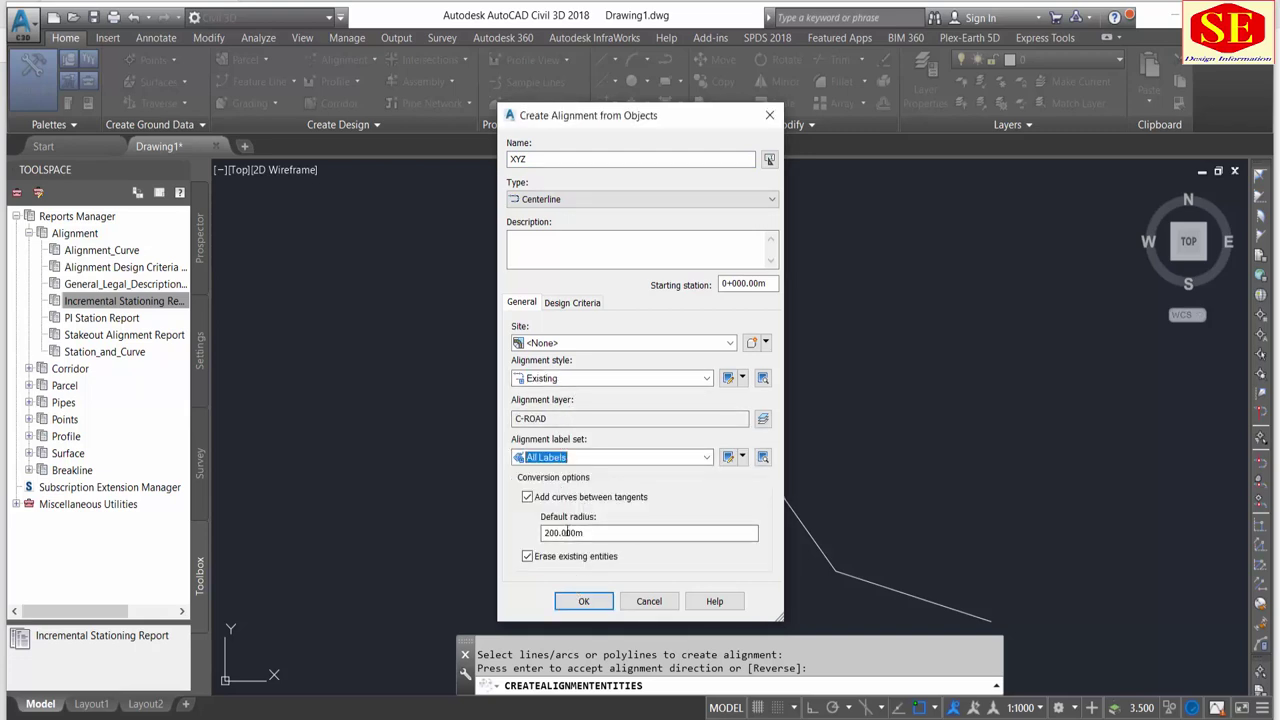
{"action": "left_click", "coordinate": [563, 532]}
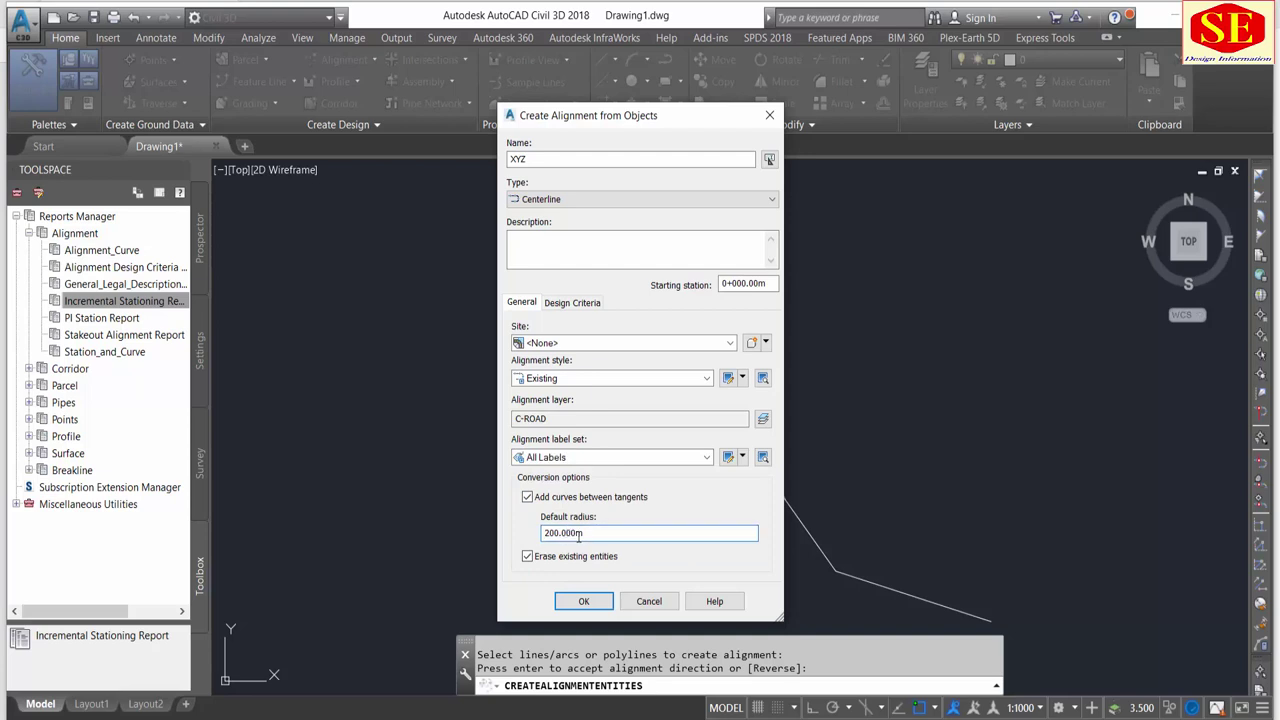
- Create alignment XYZ, with station labels like 0+880, and open its Geometry Editor tools
{"action": "left_click", "coordinate": [584, 601]}
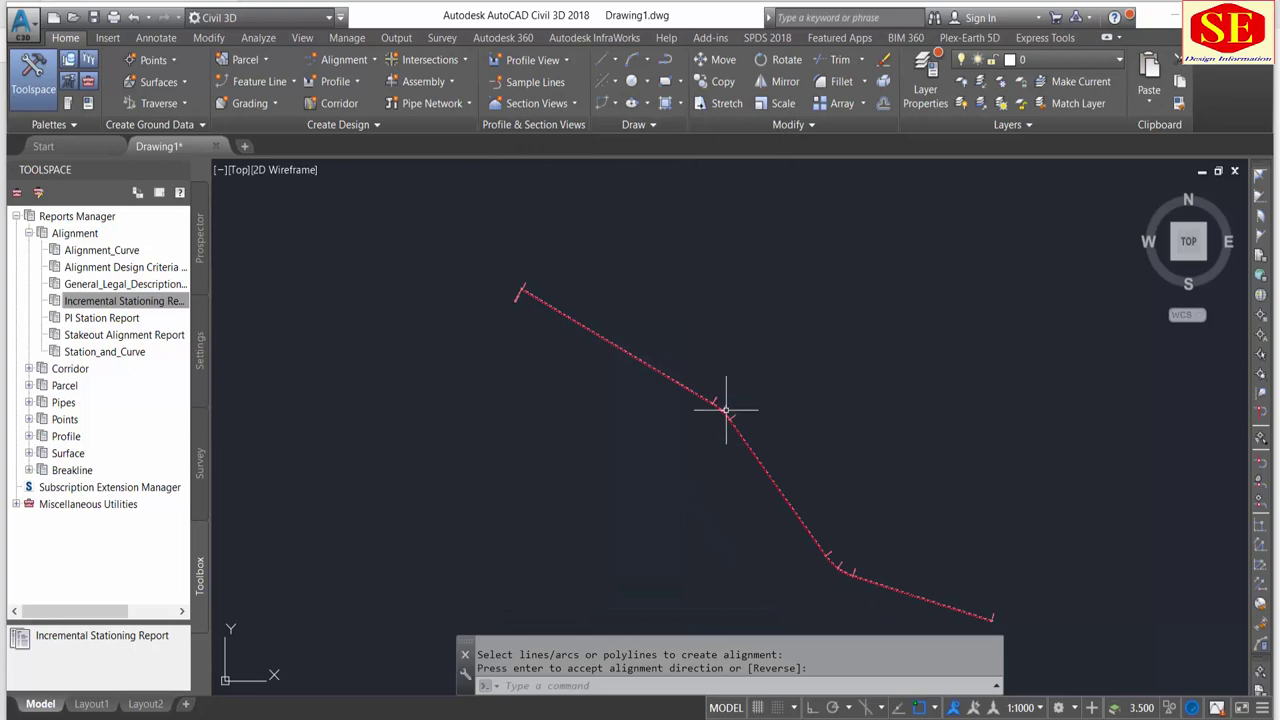
{"action": "scroll", "coordinate": [710, 407], "scroll_direction": "up", "scroll_amount": 3}
{"action": "scroll", "coordinate": [690, 380], "scroll_direction": "up", "scroll_amount": 2}
{"action": "scroll", "coordinate": [500, 300], "scroll_direction": "down", "scroll_amount": 4}
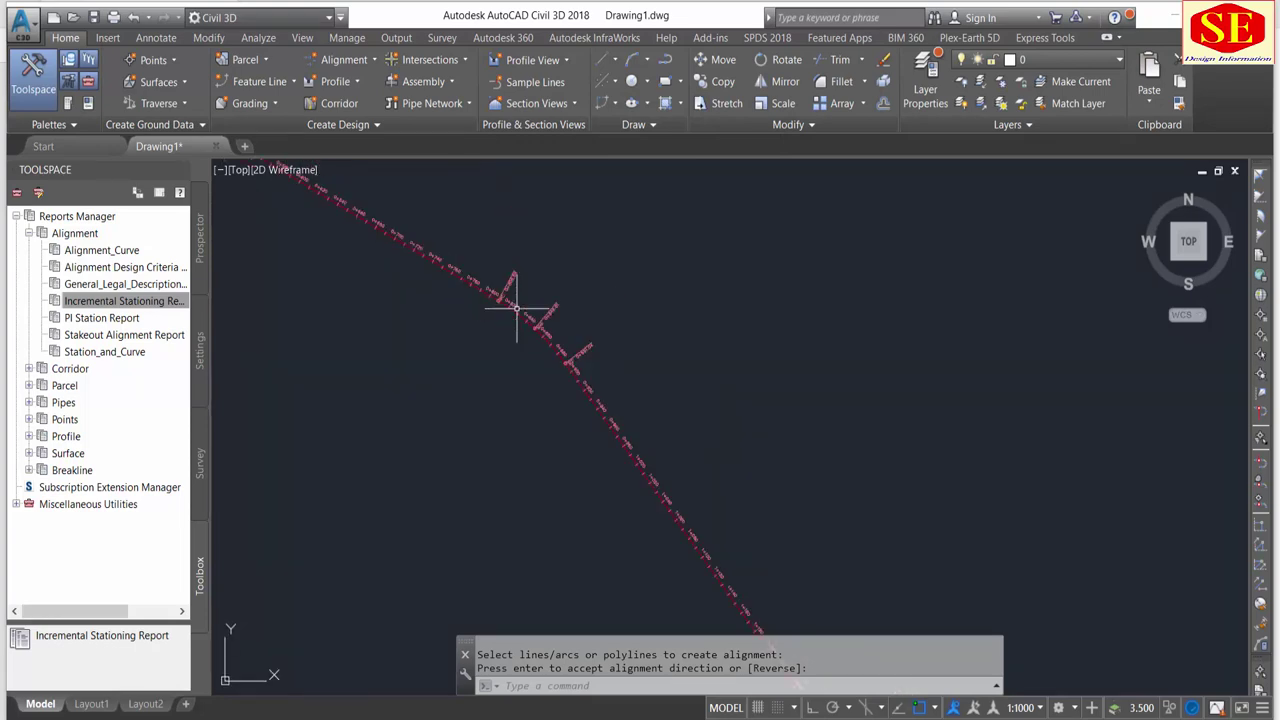
{"action": "scroll", "coordinate": [520, 311], "scroll_direction": "down", "scroll_amount": 2}
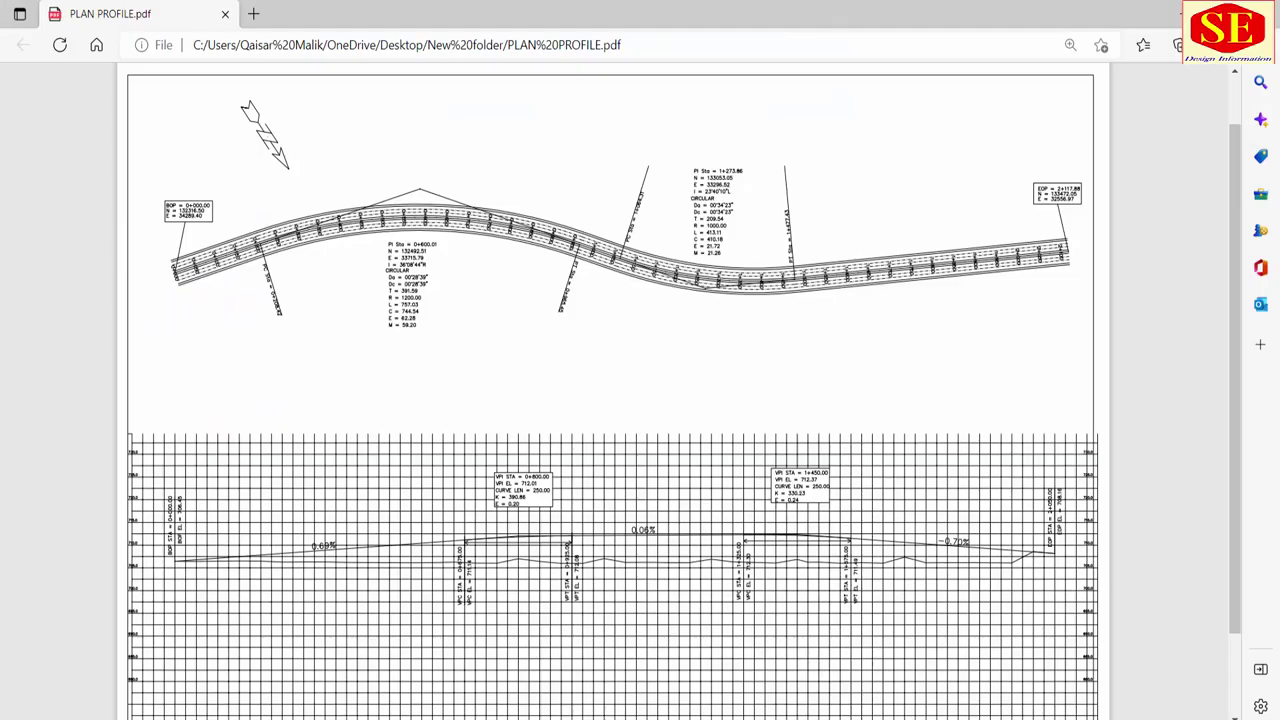
{"action": "scroll", "coordinate": [398, 311], "scroll_direction": "up", "scroll_amount": 2, "text": "ctrl"}
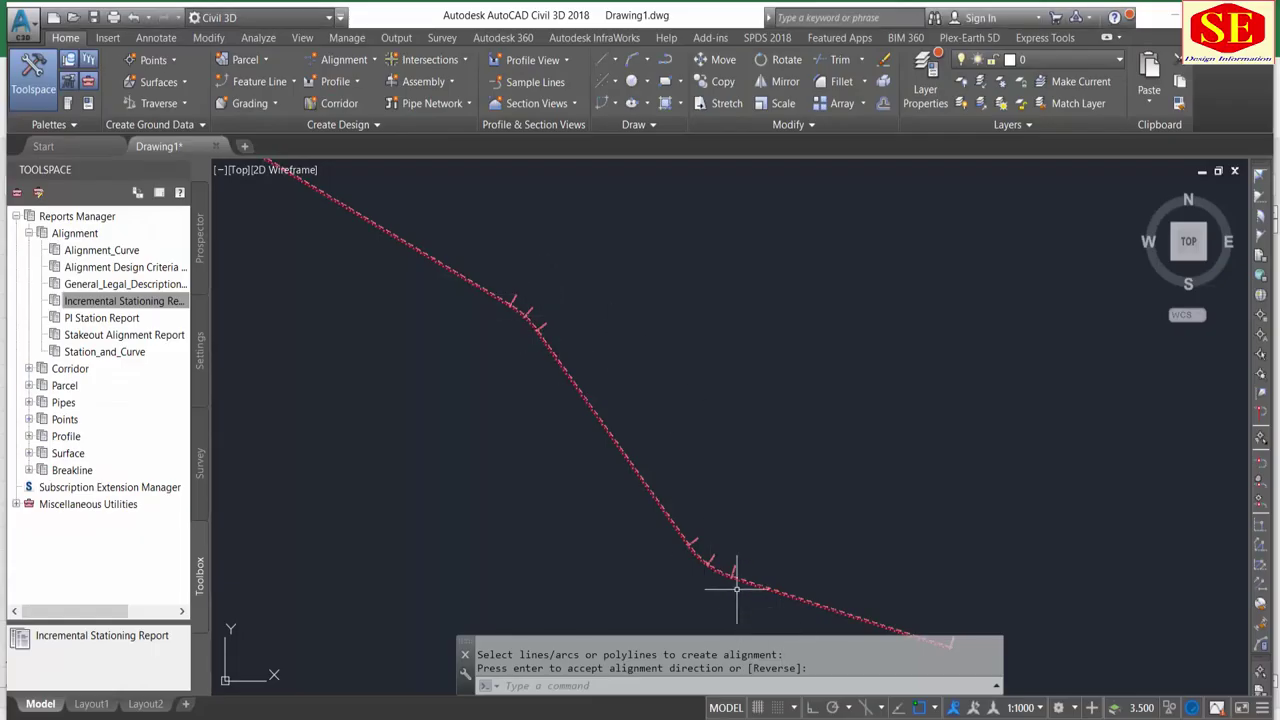
{"action": "scroll", "coordinate": [736, 590], "scroll_direction": "up", "scroll_amount": 3}
{"action": "scroll", "coordinate": [986, 500], "scroll_direction": "up", "scroll_amount": 3}
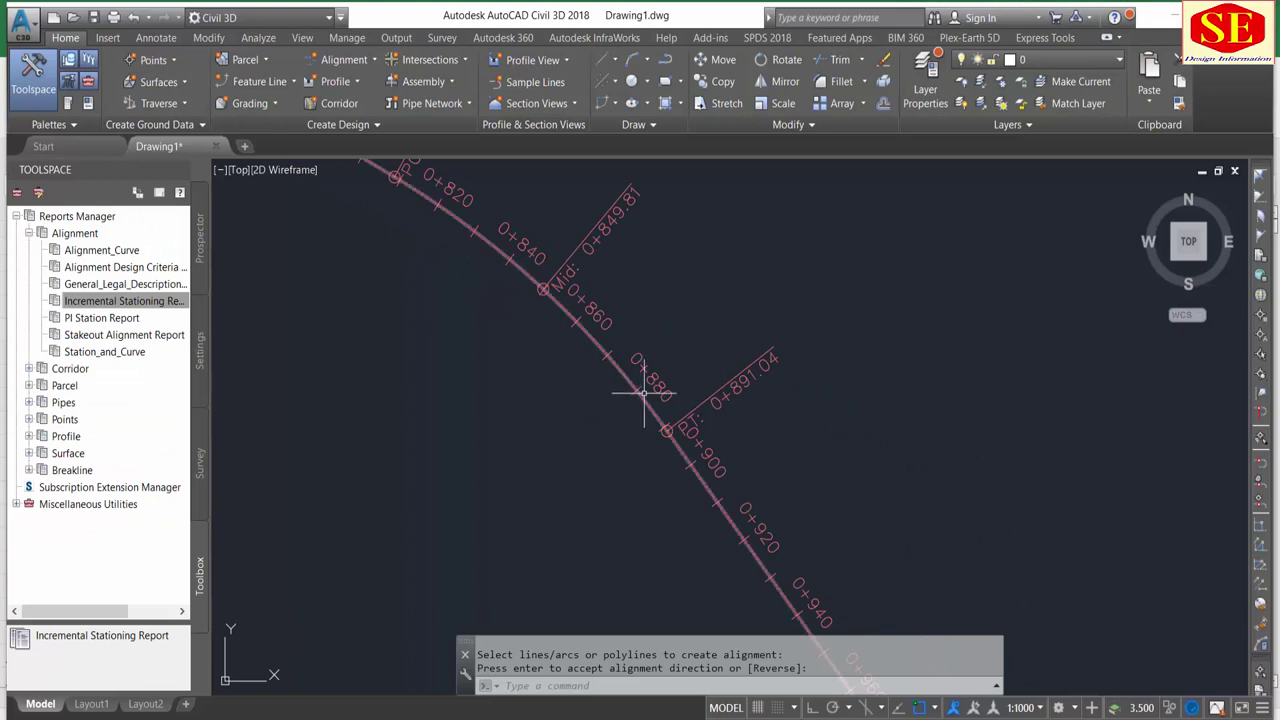
{"action": "key", "text": "Return"}
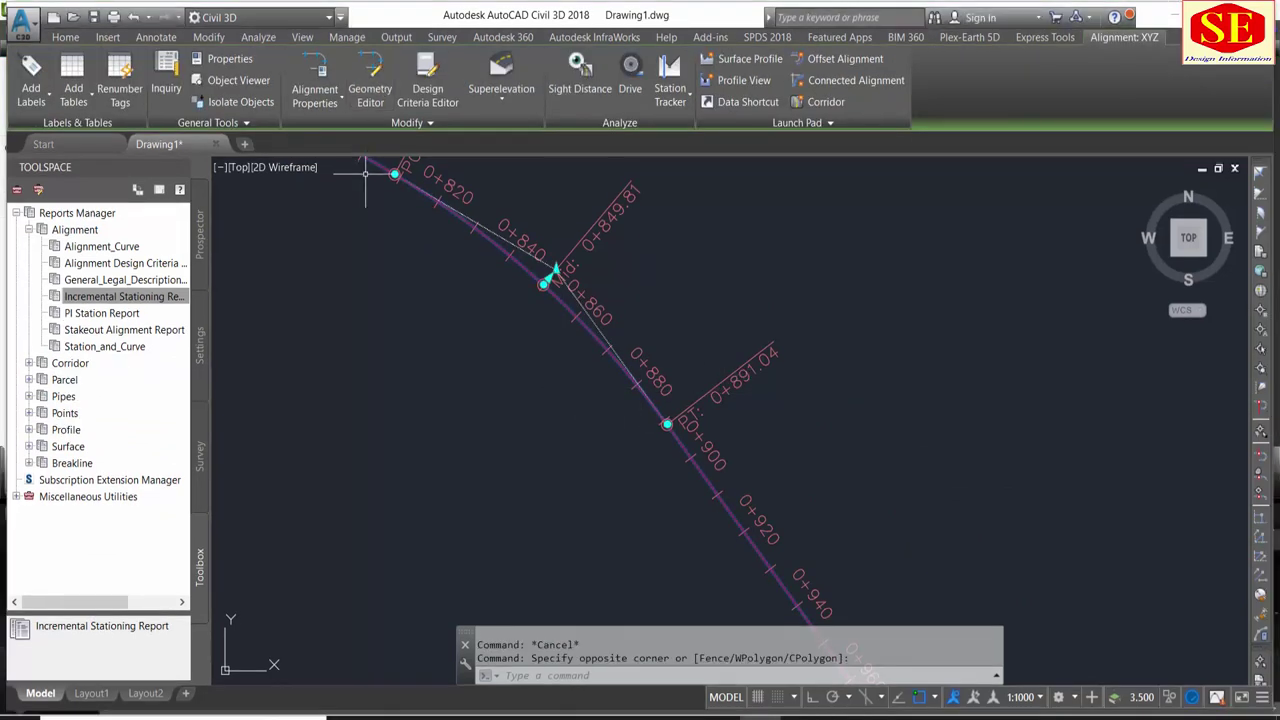
{"action": "left_click", "coordinate": [381, 105]}
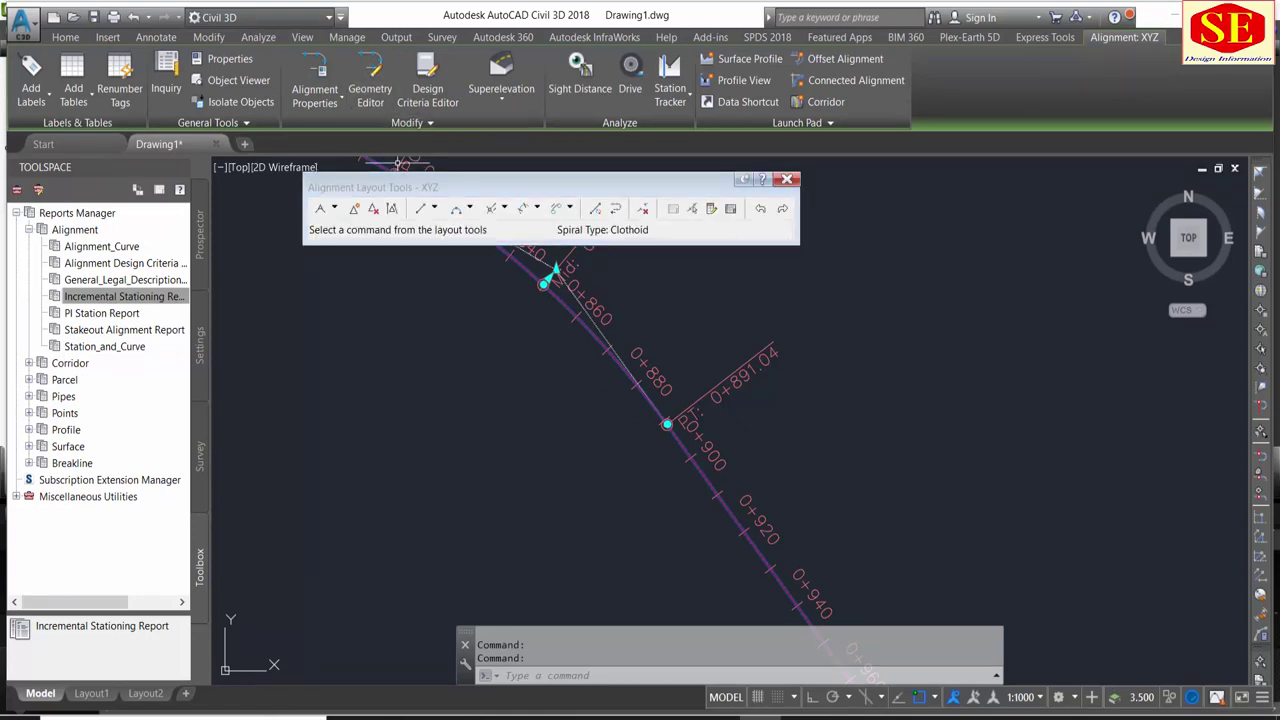
- Open the alignment grid view and change the first curve's radius from 200 m to 1200 m
{"action": "left_click_drag", "start_coordinate": [366, 178], "coordinate": [282, 225]}
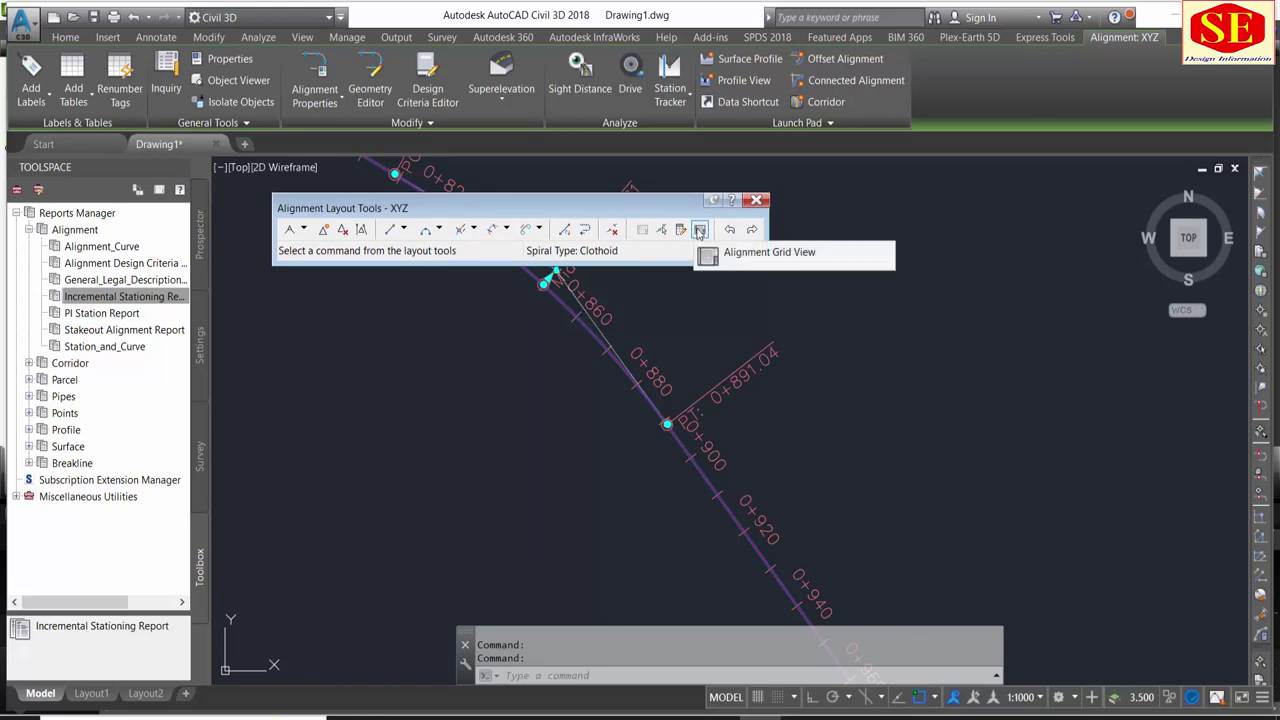
{"action": "left_click", "coordinate": [700, 230]}
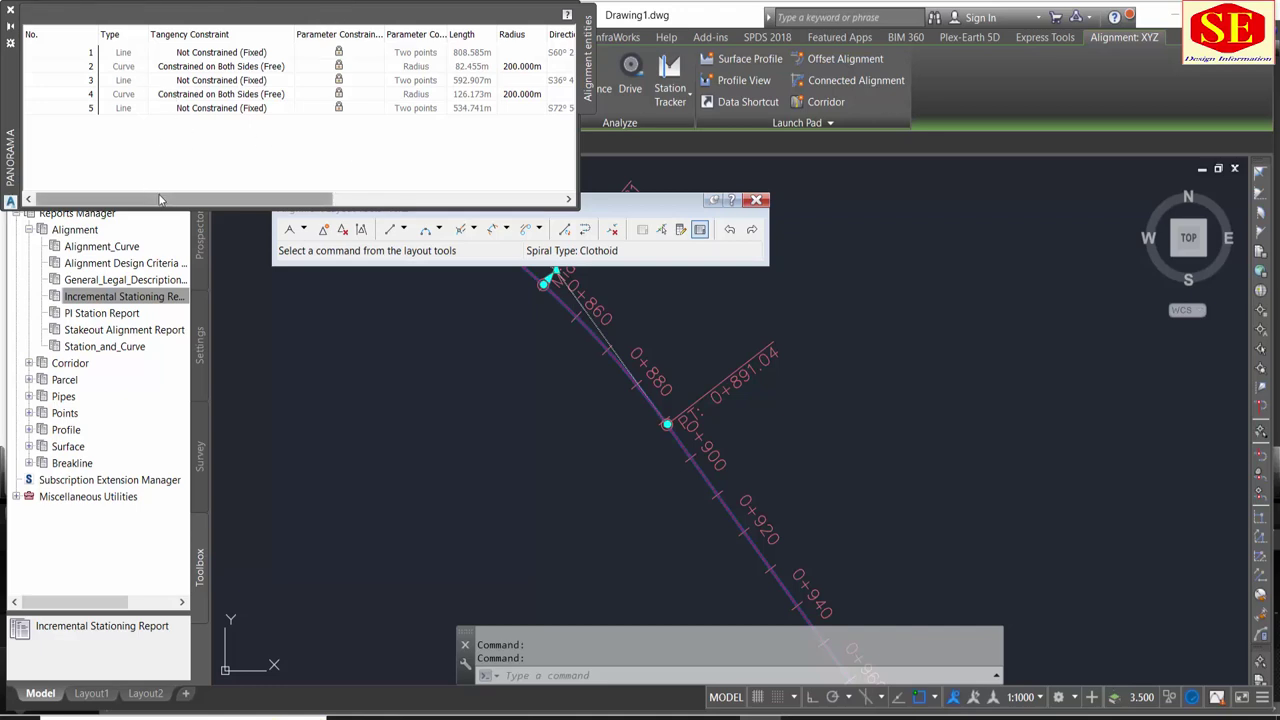
{"action": "left_click_drag", "start_coordinate": [157, 199], "coordinate": [275, 199]}
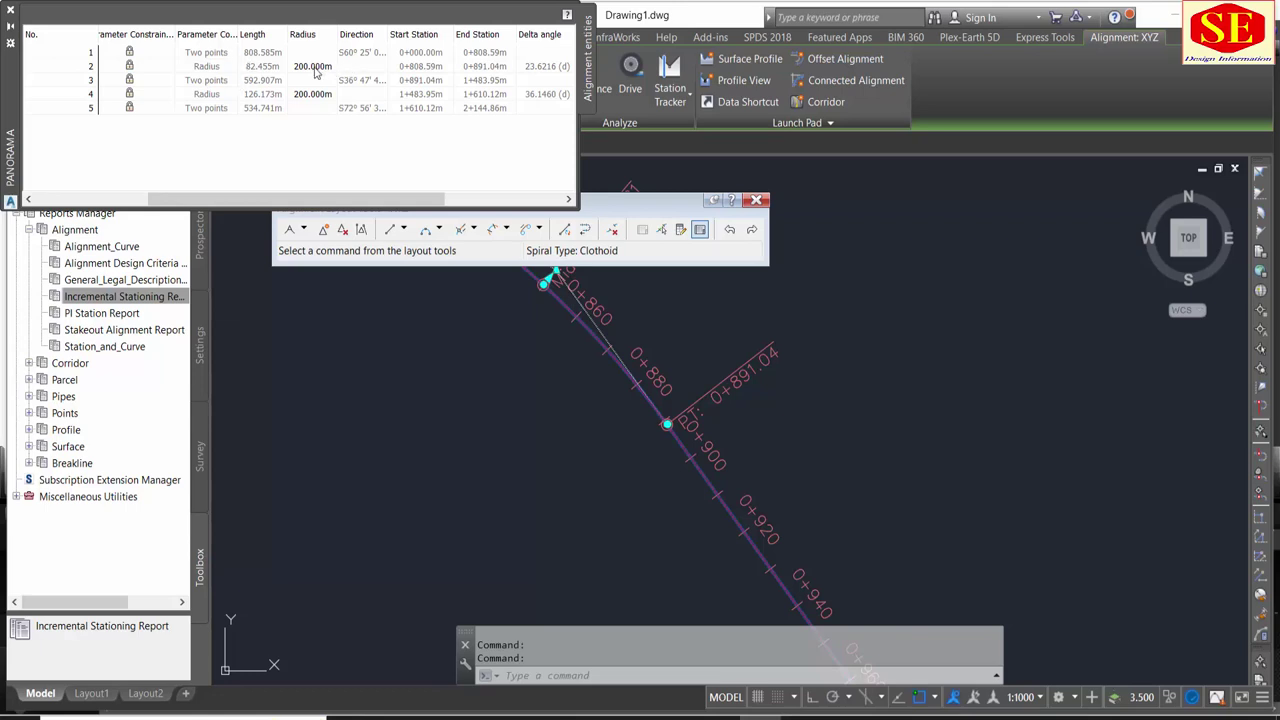
{"action": "left_click", "coordinate": [314, 67]}
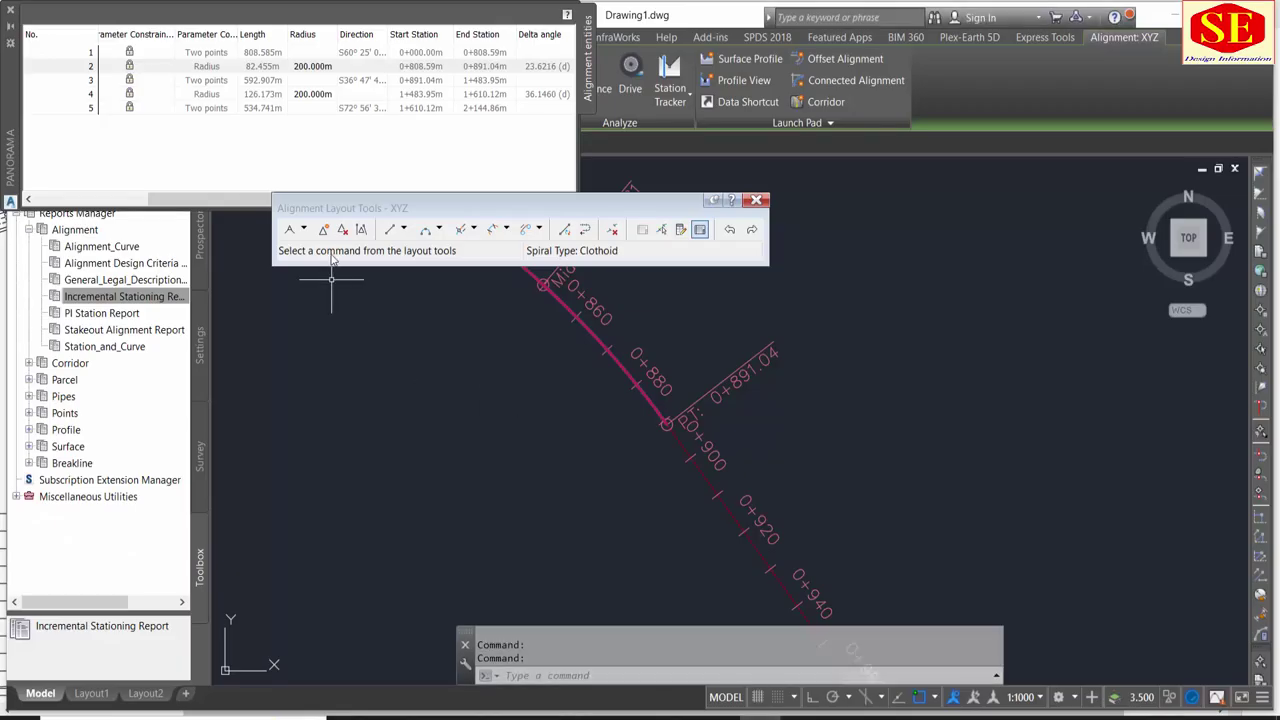
{"action": "left_click", "coordinate": [320, 68]}
{"action": "left_click", "coordinate": [320, 68]}
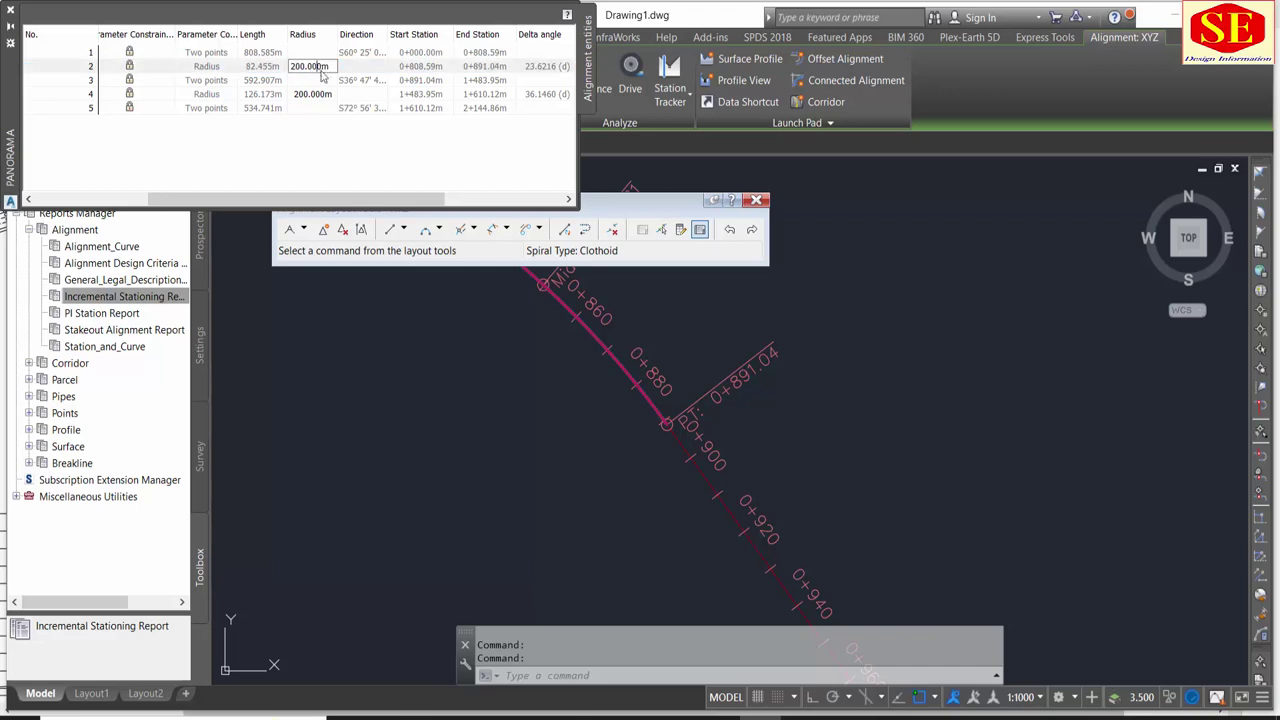
{"action": "left_click_drag", "start_coordinate": [332, 67], "coordinate": [222, 66]}
{"action": "type", "text": "1200"}
{"action": "key", "text": "Return"}
- Change the second curve's radius to 1000 m
{"action": "double_click", "coordinate": [320, 95]}
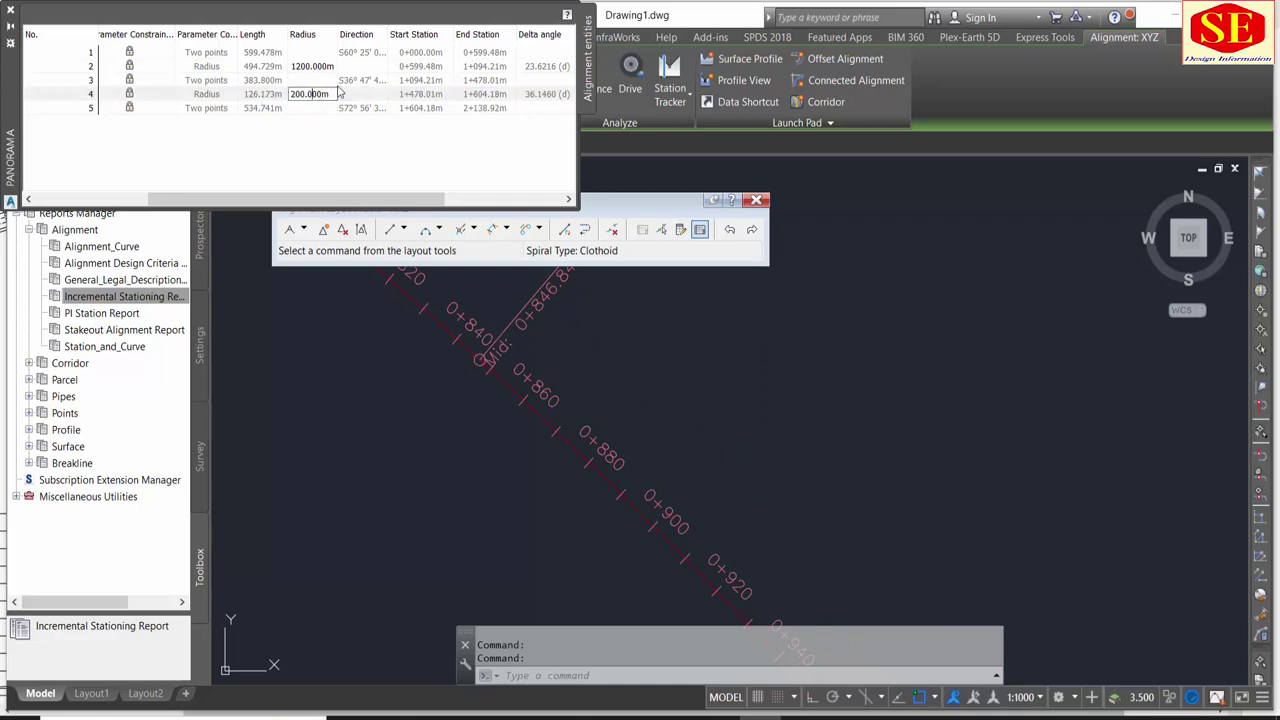
{"action": "left_click_drag", "start_coordinate": [318, 95], "coordinate": [185, 107]}
{"action": "type", "text": "1000"}
{"action": "key", "text": "Return"}
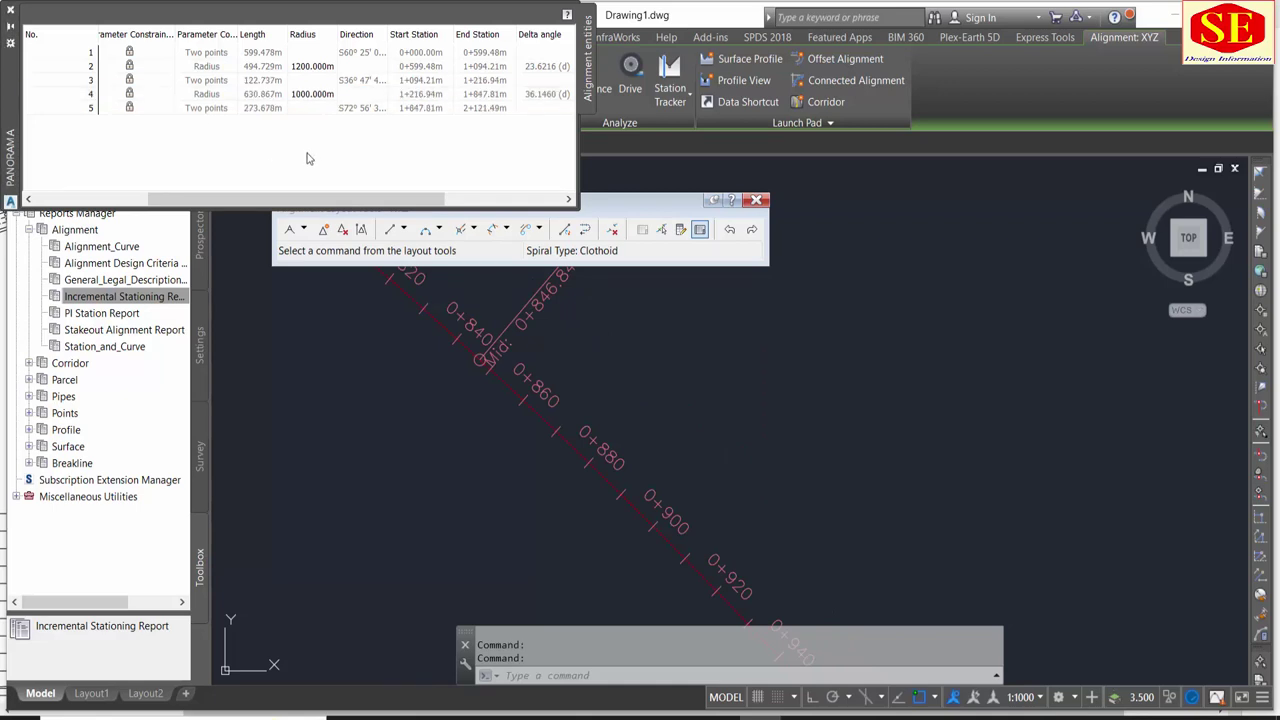
{"action": "scroll", "coordinate": [529, 449], "scroll_direction": "down", "scroll_amount": 4}
{"action": "scroll", "coordinate": [529, 449], "scroll_direction": "down", "scroll_amount": 3}
{"action": "scroll", "coordinate": [614, 528], "scroll_direction": "up", "scroll_amount": 2}
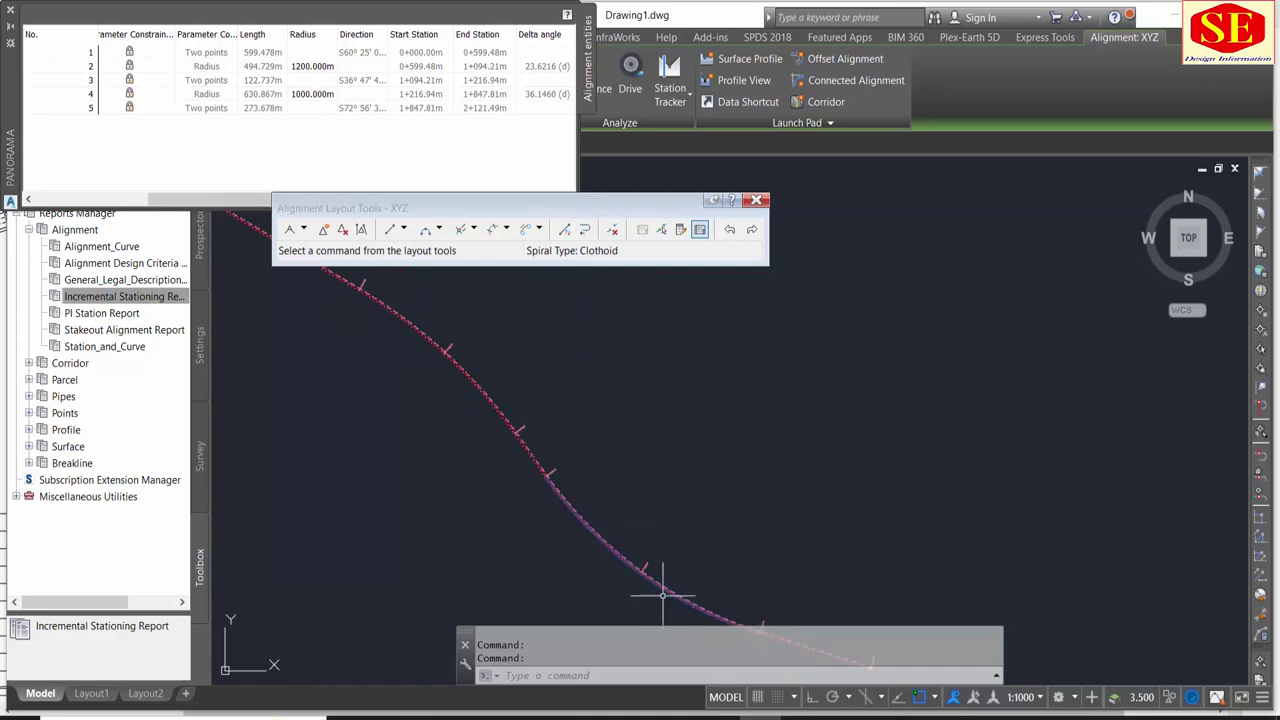
{"action": "scroll", "coordinate": [671, 600], "scroll_direction": "up", "scroll_amount": 2}
- Close the Alignment Layout Tools and check the redrawn station labels along the curve
{"action": "mouse_move", "coordinate": [514, 428]}
{"action": "middle_mouse_down"}
{"action": "mouse_move", "coordinate": [428, 383]}
{"action": "mouse_move", "coordinate": [531, 409]}
{"action": "middle_mouse_up"}
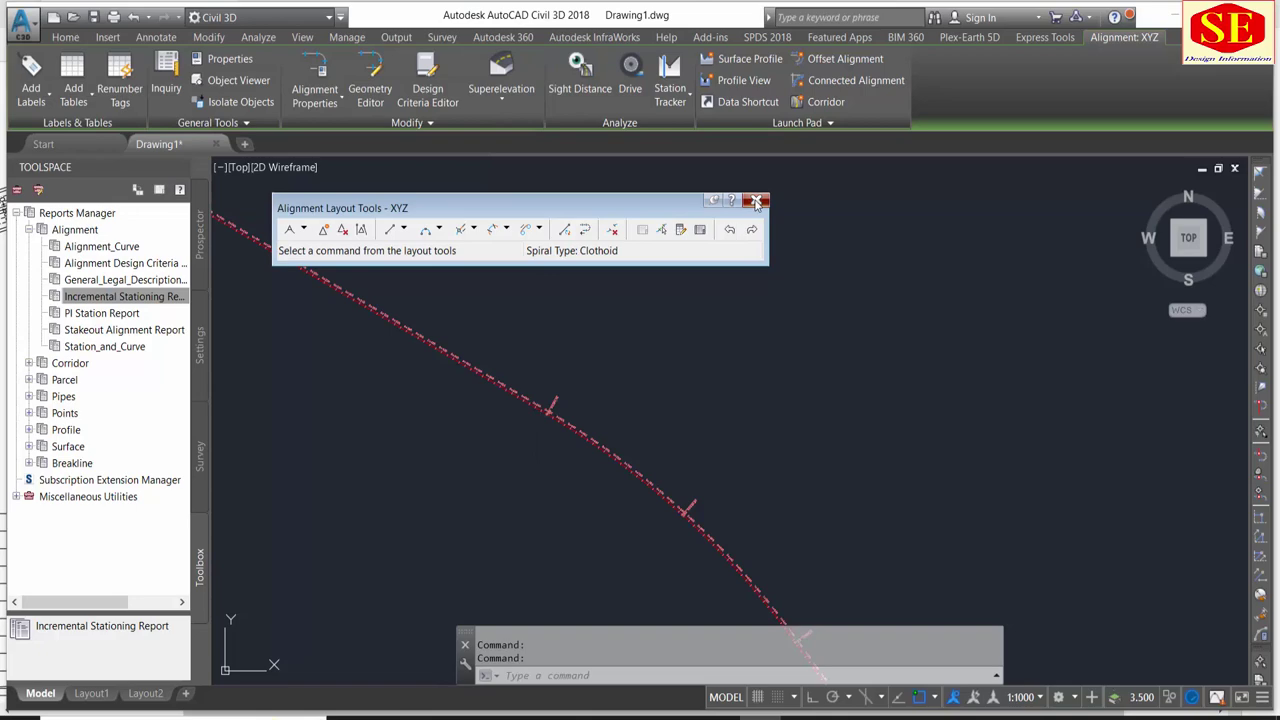
{"action": "key", "text": "Escape"}
{"action": "key", "text": "Escape"}
{"action": "scroll", "coordinate": [697, 260], "scroll_direction": "down", "scroll_amount": 3}
{"action": "scroll", "coordinate": [697, 260], "scroll_direction": "up", "scroll_amount": 5}
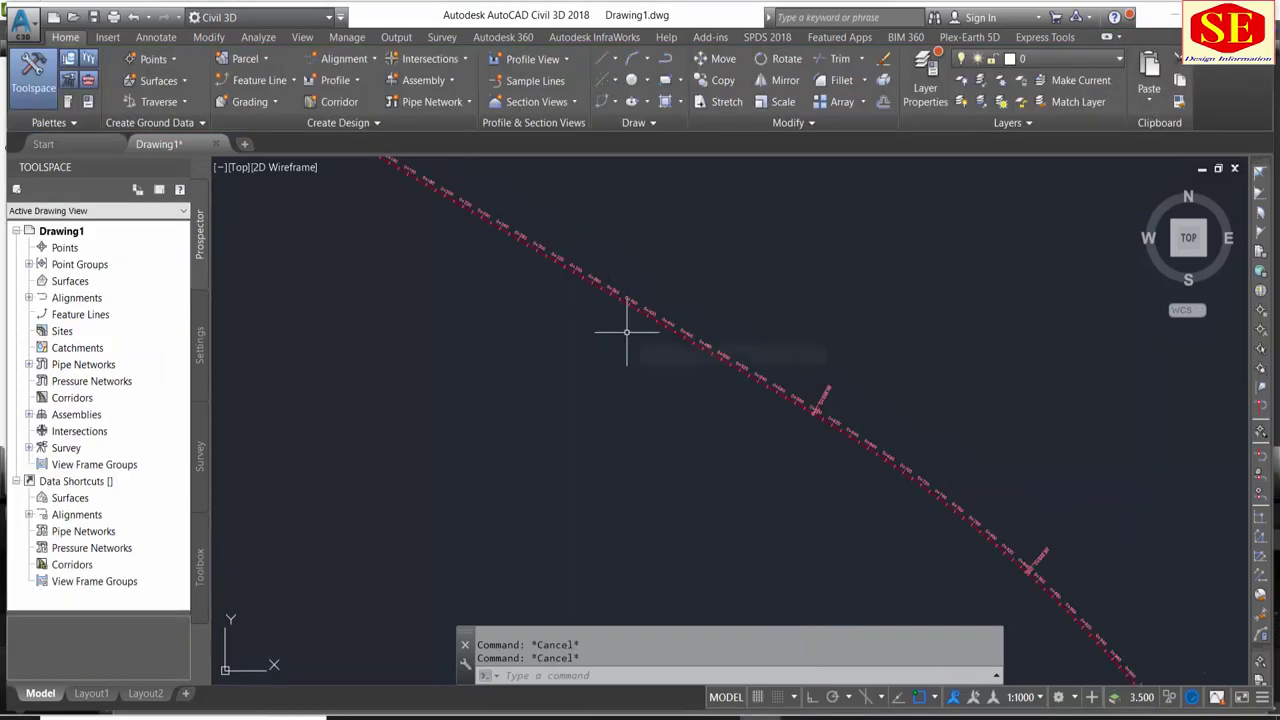
{"action": "scroll", "coordinate": [573, 281], "scroll_direction": "up", "scroll_amount": 2}
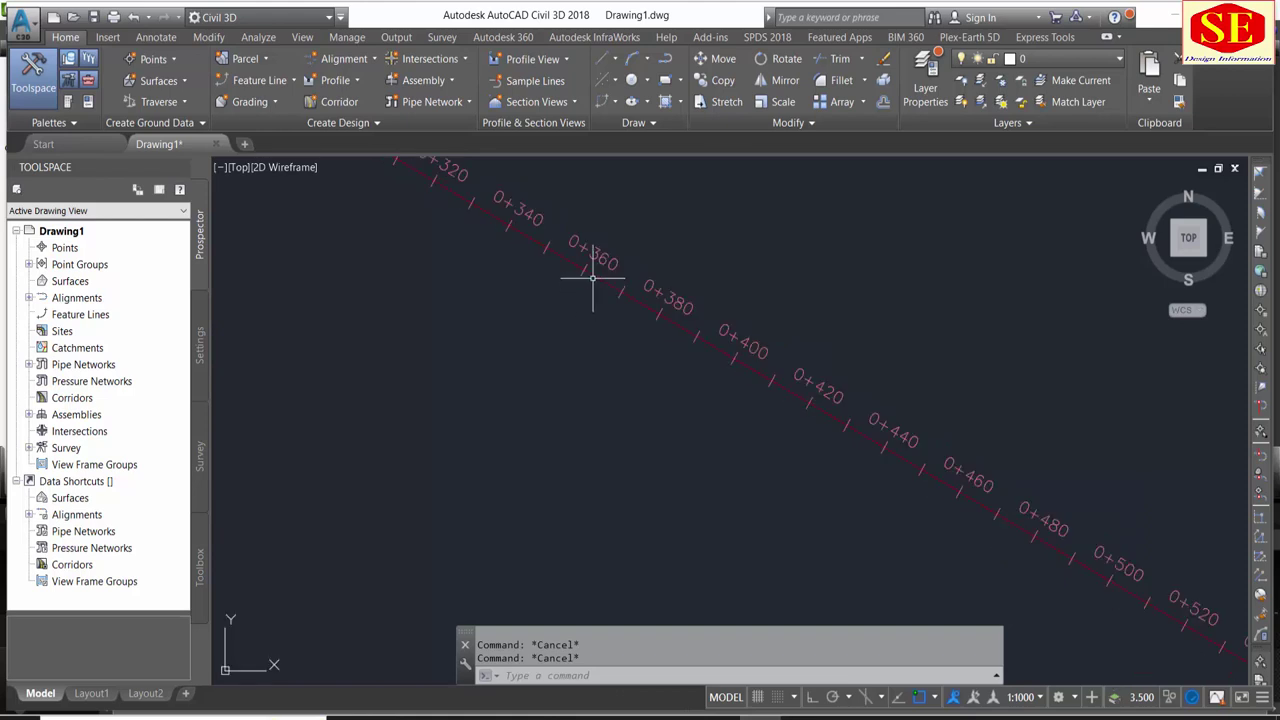
- Select alignment XYZ and show the Toolbox in Toolspace
{"action": "left_click", "coordinate": [509, 172]}
{"action": "scroll", "coordinate": [590, 320], "scroll_direction": "down", "scroll_amount": 2}
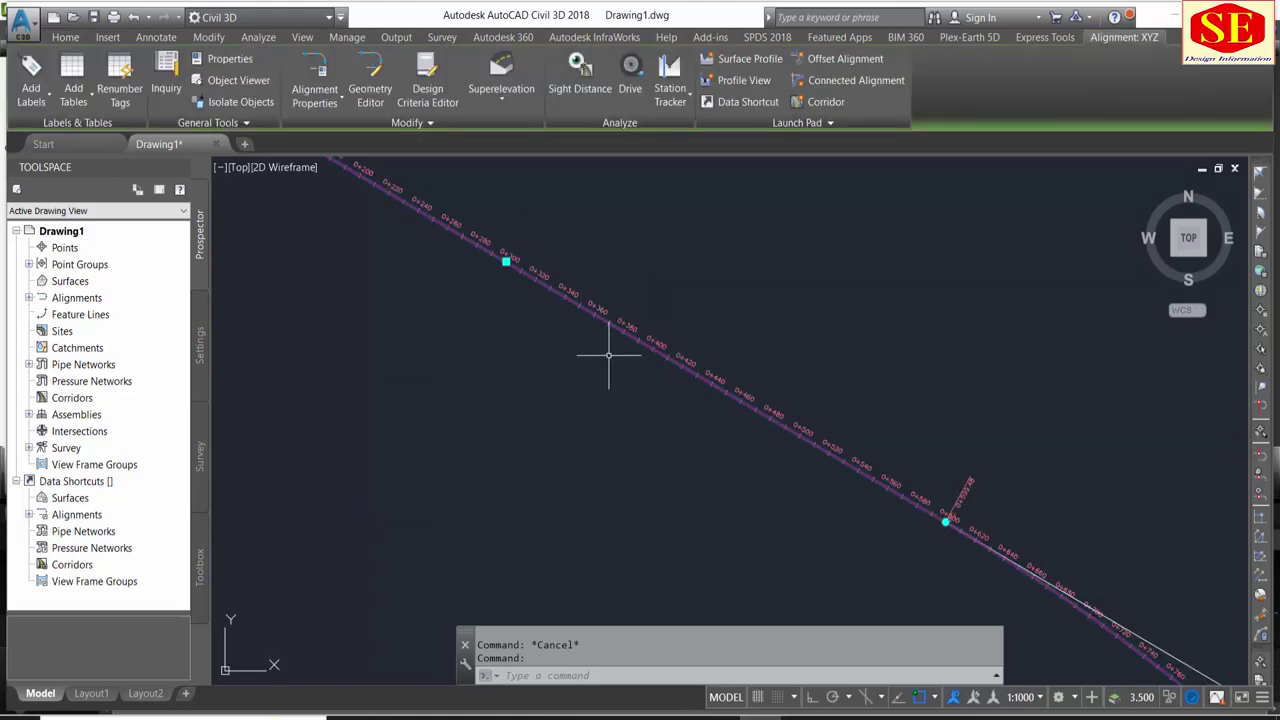
{"action": "left_click", "coordinate": [200, 570]}
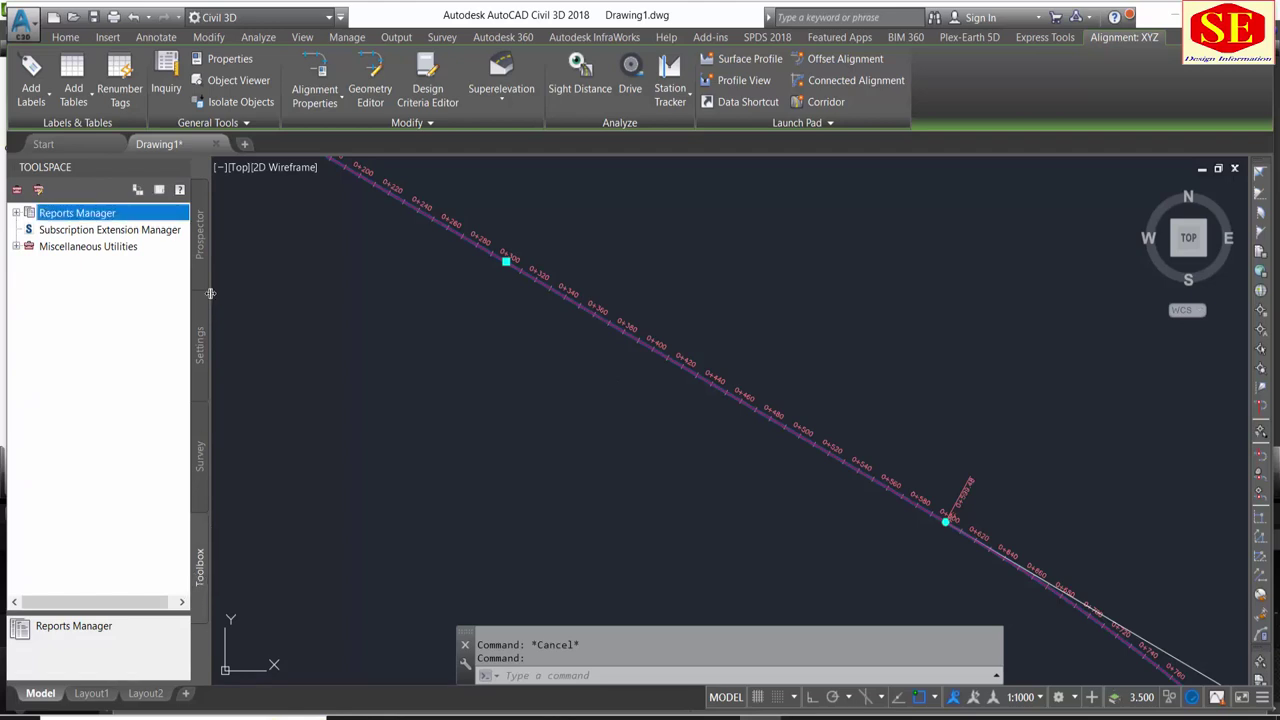
- Return to the Toolbox and expand Reports Manager
{"action": "left_click", "coordinate": [199, 255]}
{"action": "left_click", "coordinate": [203, 360]}
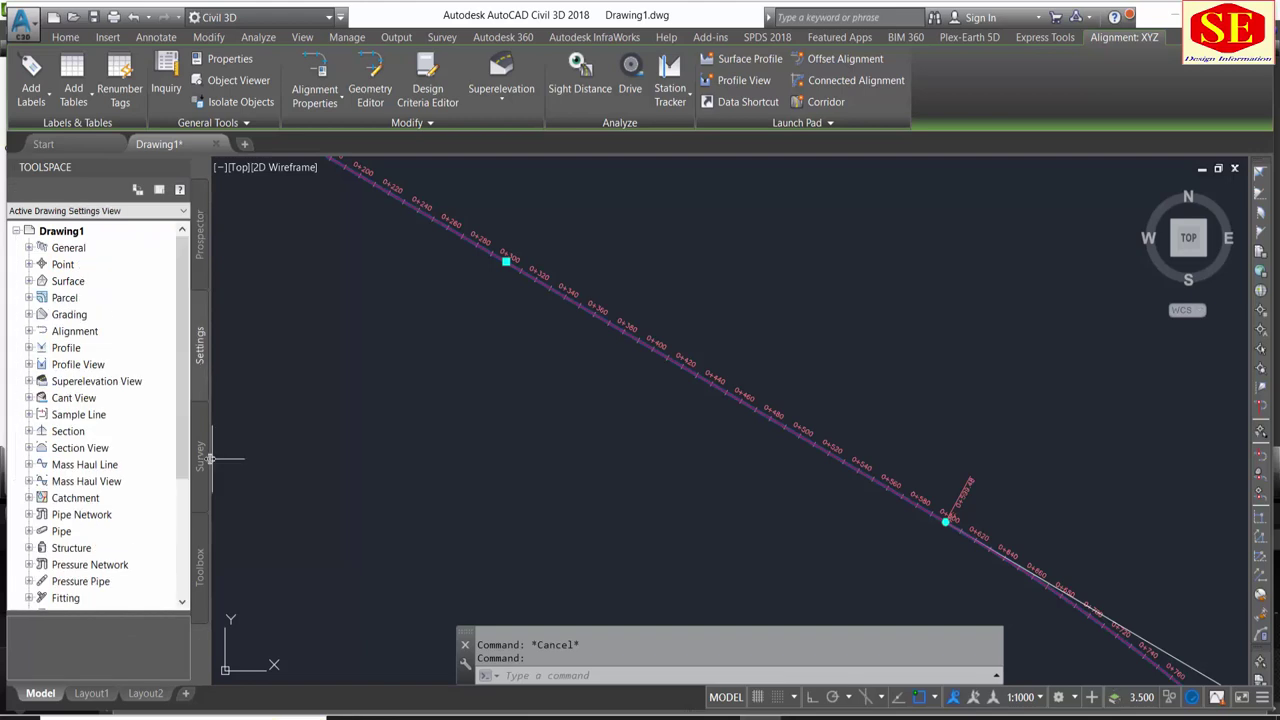
{"action": "left_click", "coordinate": [200, 458]}
{"action": "left_click", "coordinate": [200, 568]}
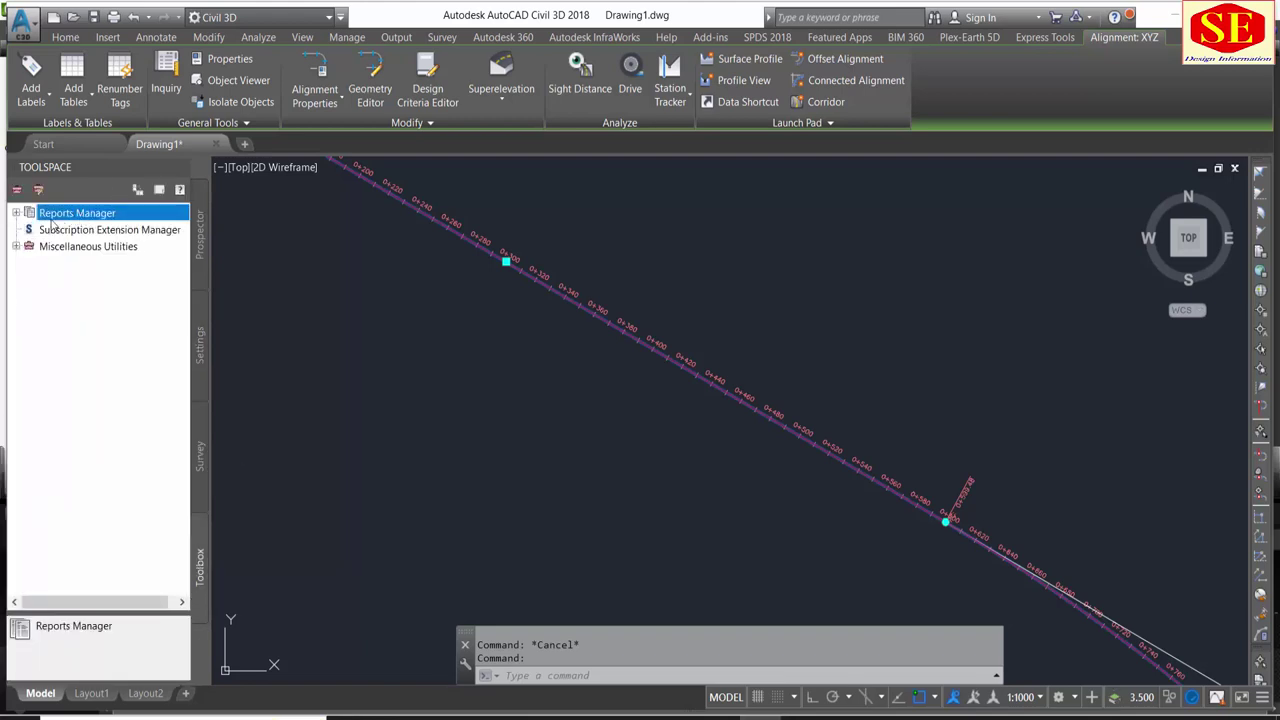
{"action": "left_click", "coordinate": [15, 214]}
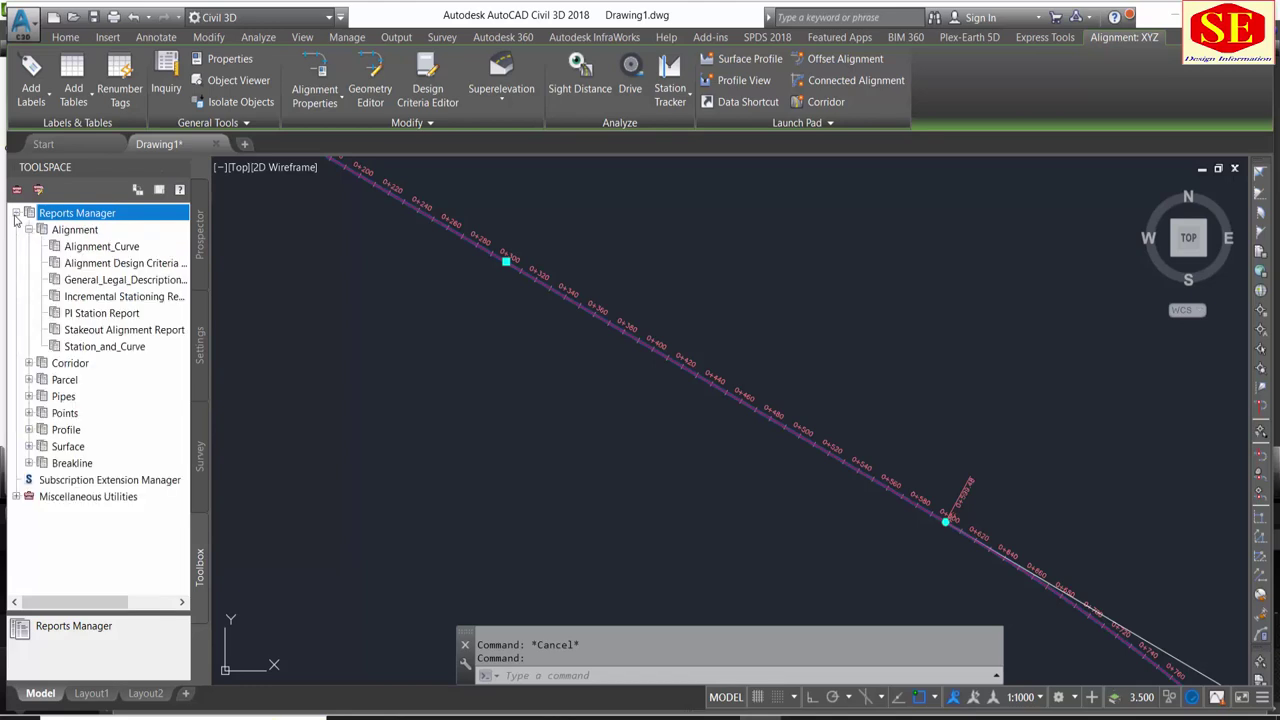
- Browse the Alignment reports and bring up the Incremental Stationing Report's context menu
{"action": "left_click", "coordinate": [90, 248]}
{"action": "left_click", "coordinate": [92, 264]}
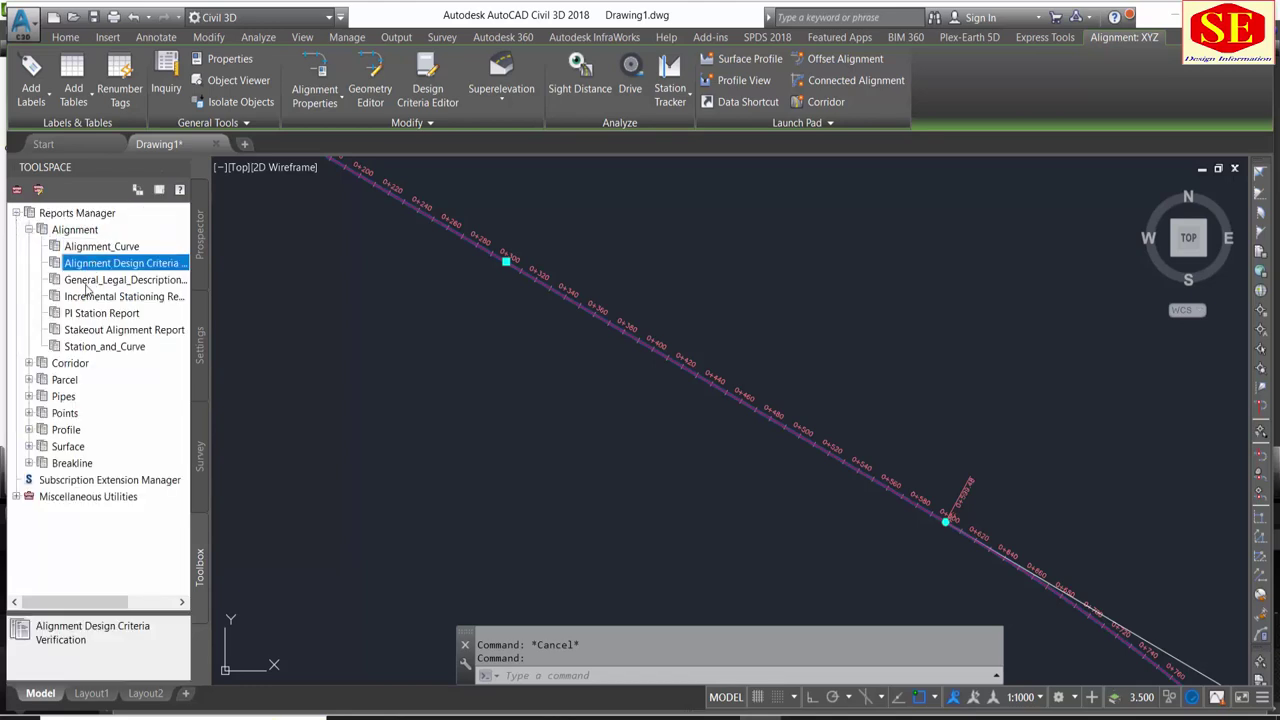
{"action": "left_click", "coordinate": [90, 281]}
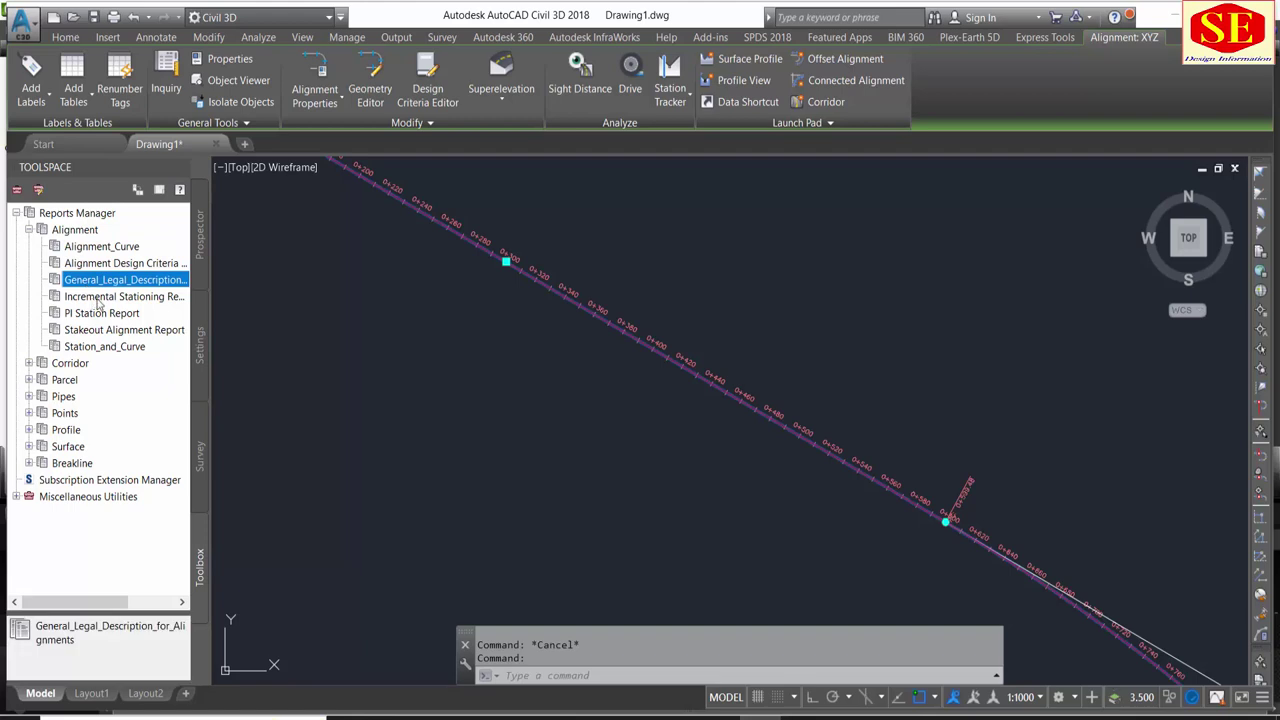
{"action": "left_click", "coordinate": [97, 299]}
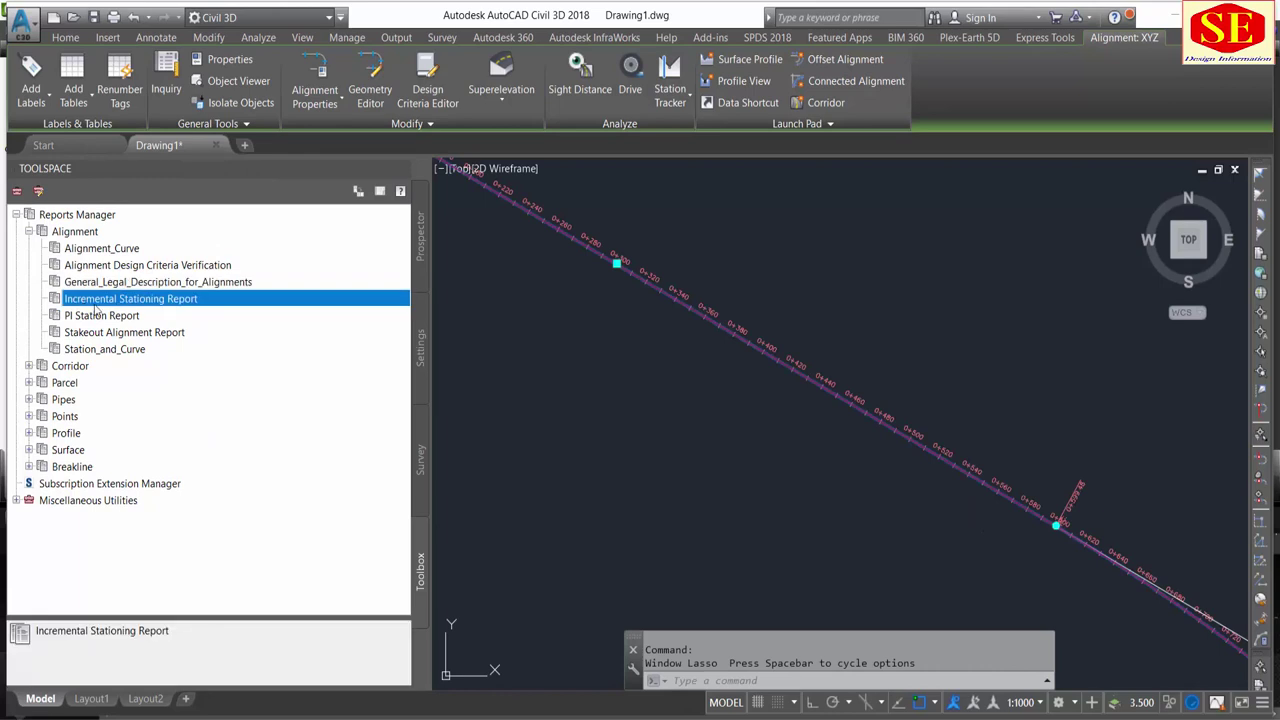
{"action": "right_click", "coordinate": [158, 307]}
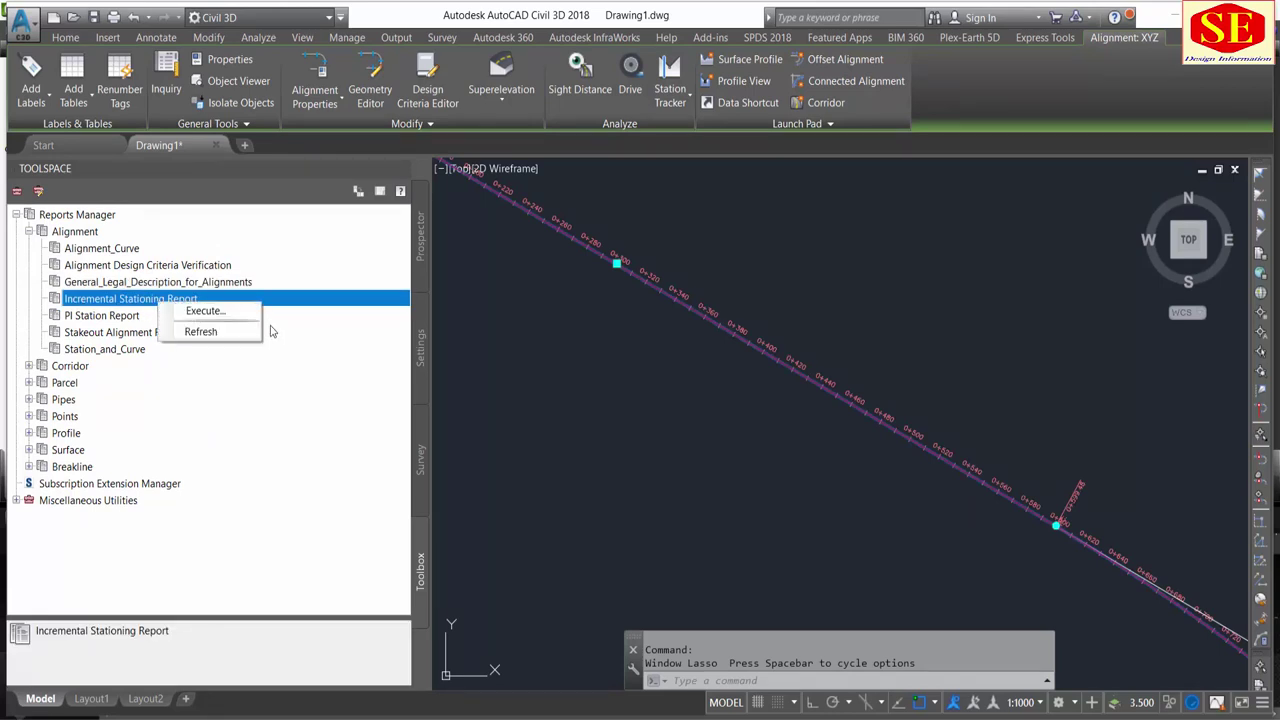
- Create the Incremental Stationing Report for alignment XYZ with a 1.00 station increment
{"action": "left_click", "coordinate": [241, 316]}
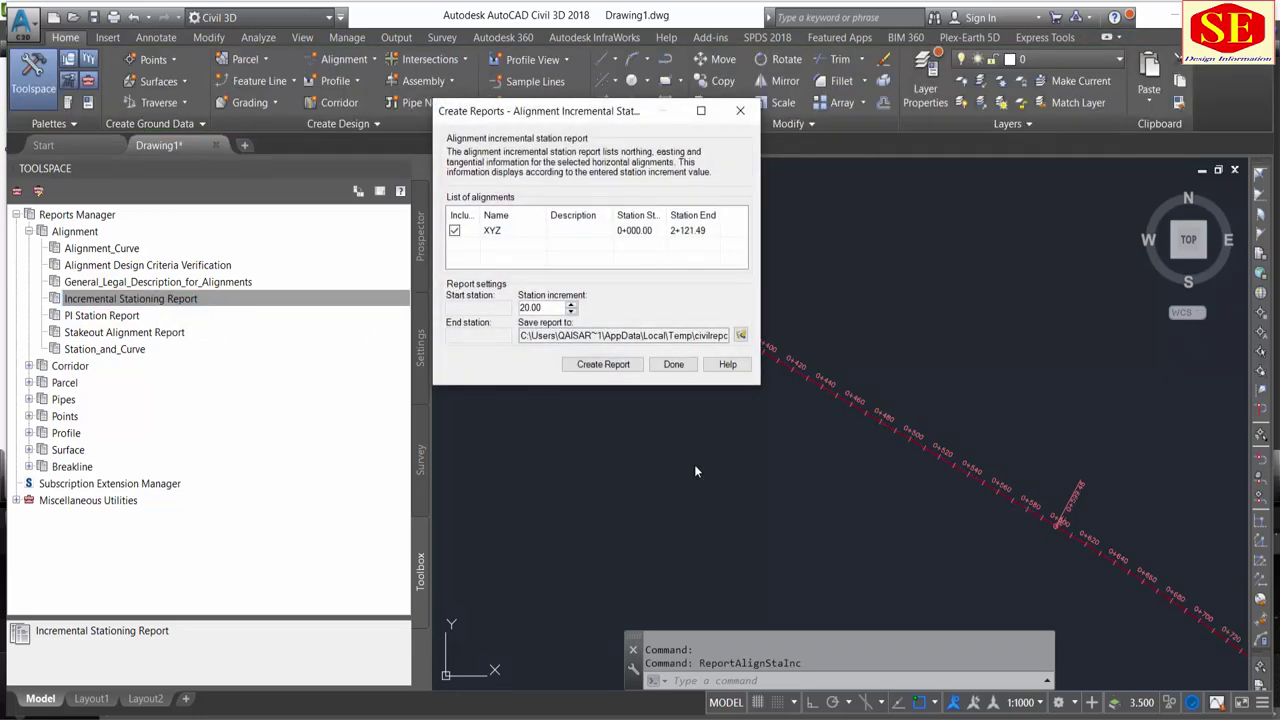
{"action": "left_click", "coordinate": [631, 236]}
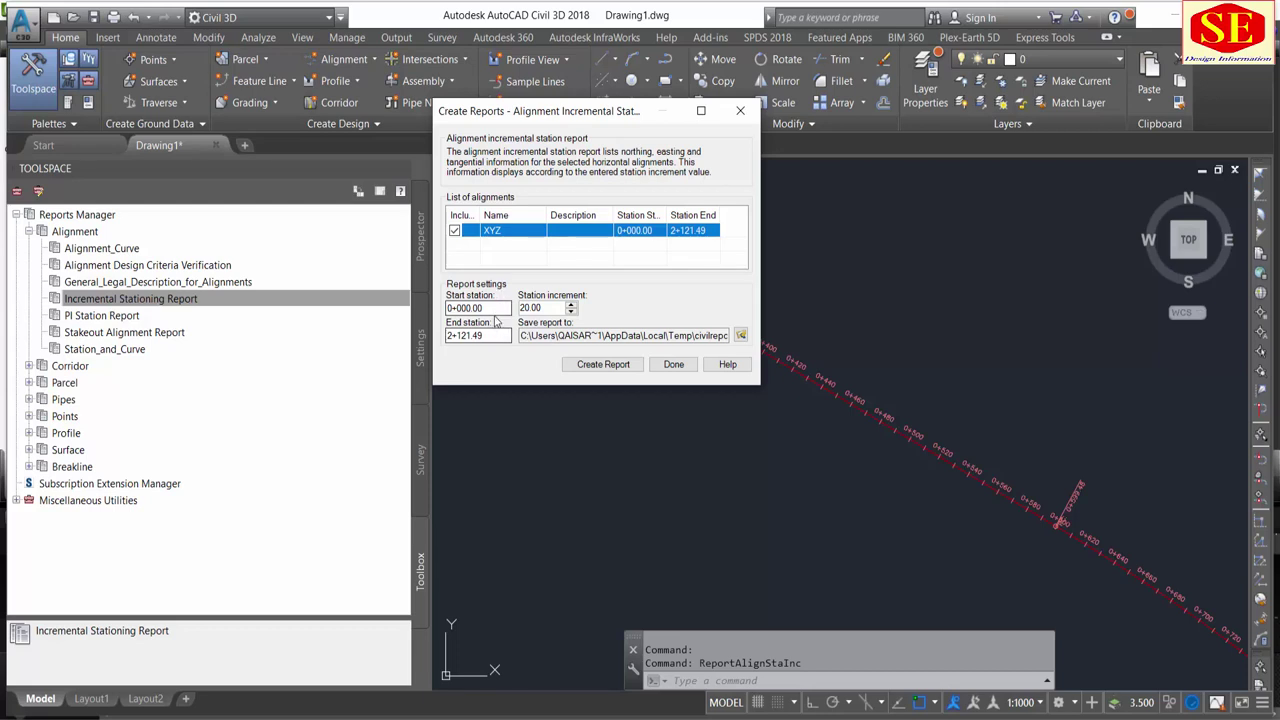
{"action": "left_click", "coordinate": [527, 308]}
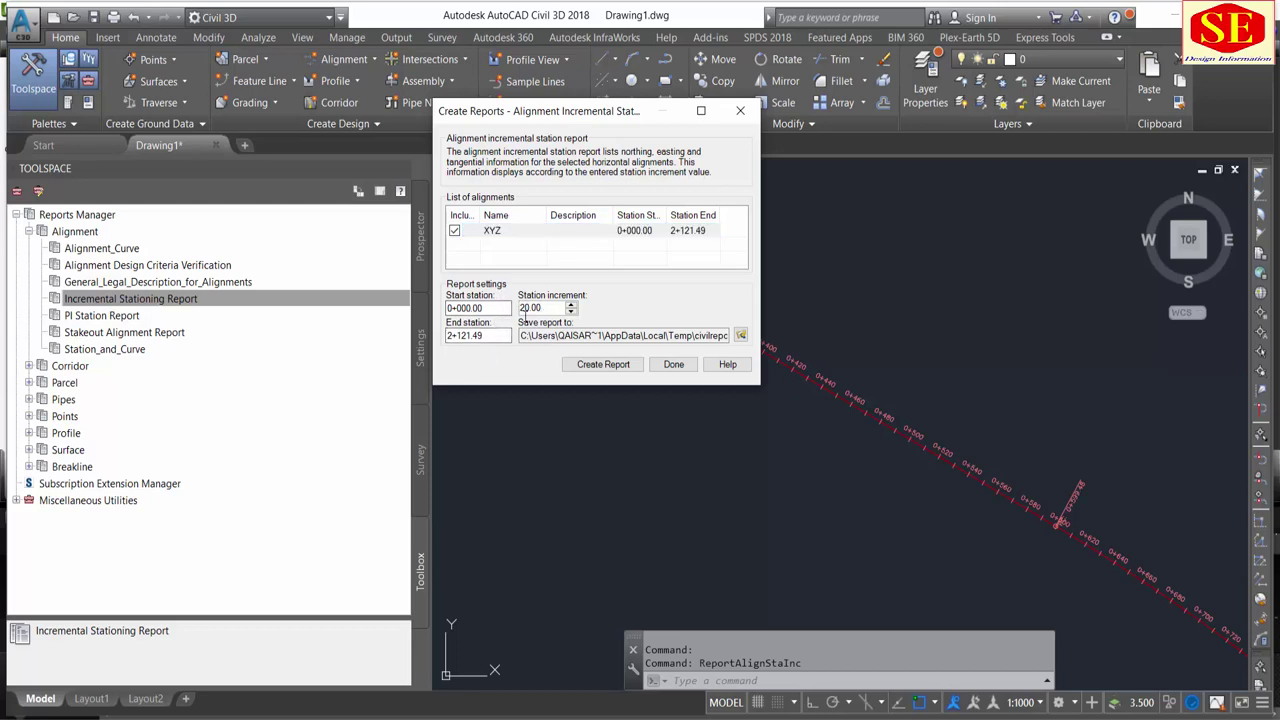
{"action": "left_click_drag", "start_coordinate": [546, 309], "coordinate": [441, 315]}
{"action": "type", "text": "1"}
{"action": "left_click", "coordinate": [605, 372]}
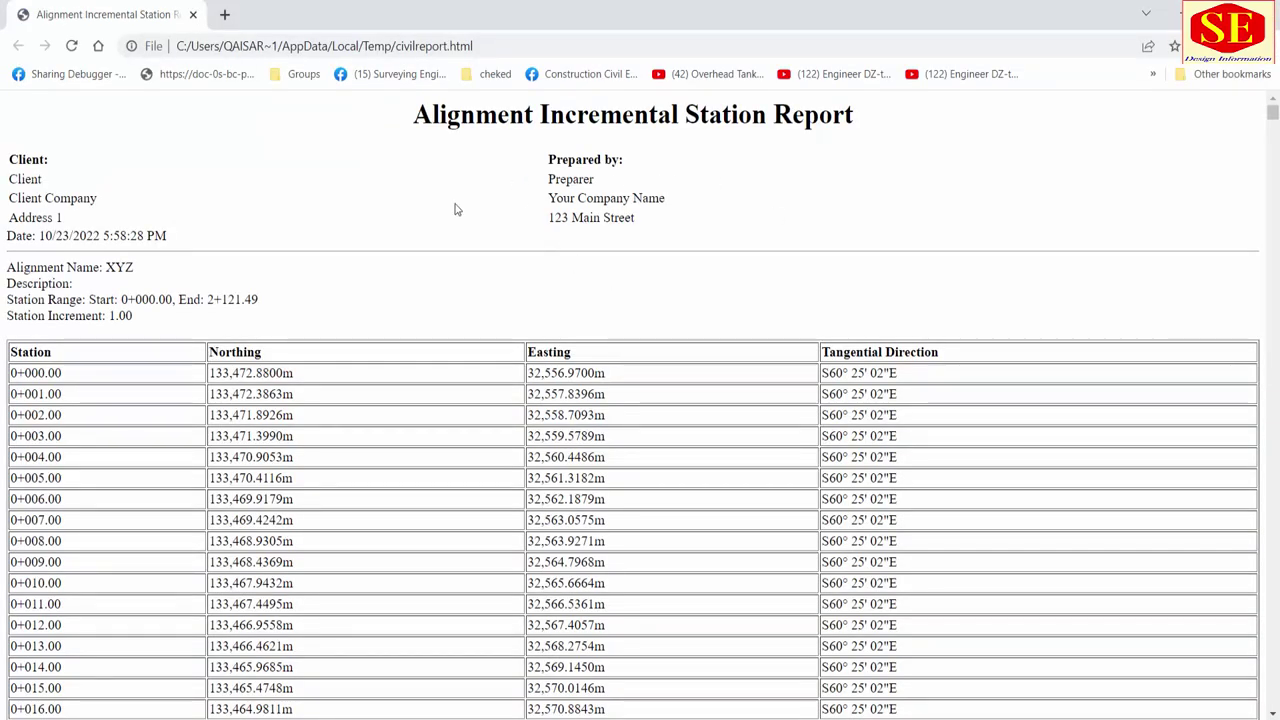
- Copy the whole station report from Chrome and switch to the Excel workbook
{"action": "scroll", "coordinate": [366, 309], "scroll_direction": "down", "scroll_amount": 4}
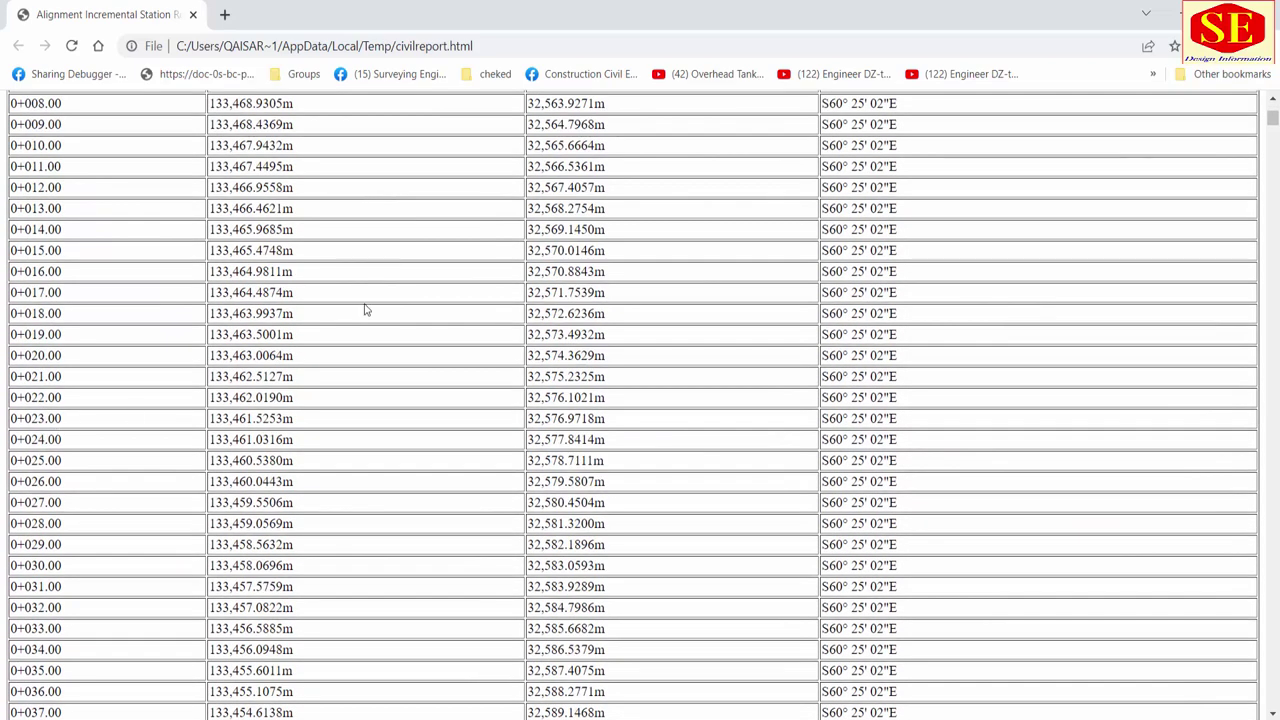
{"action": "scroll", "coordinate": [500, 440], "scroll_direction": "up", "scroll_amount": 3}
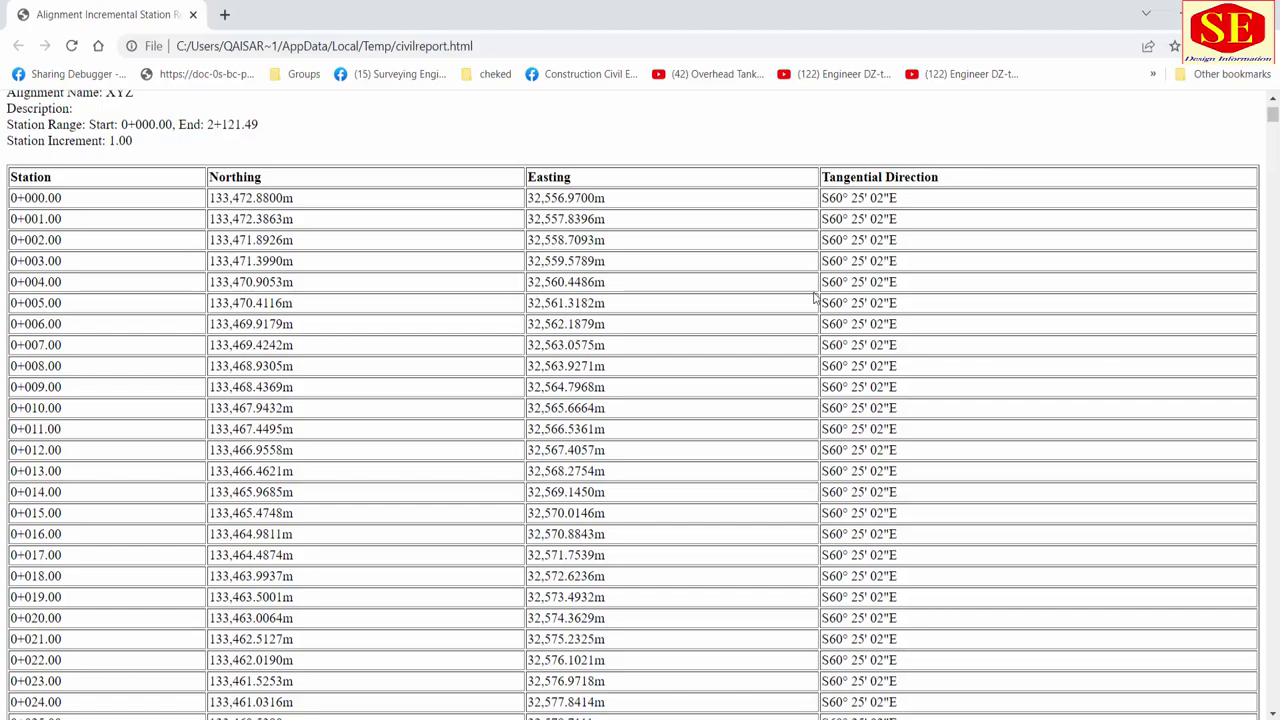
{"action": "scroll", "coordinate": [768, 323], "scroll_direction": "down", "scroll_amount": 5}
{"action": "scroll", "coordinate": [768, 323], "scroll_direction": "down", "scroll_amount": 10}
{"action": "scroll", "coordinate": [770, 324], "scroll_direction": "down", "scroll_amount": 8}
{"action": "scroll", "coordinate": [770, 324], "scroll_direction": "down", "scroll_amount": 12}
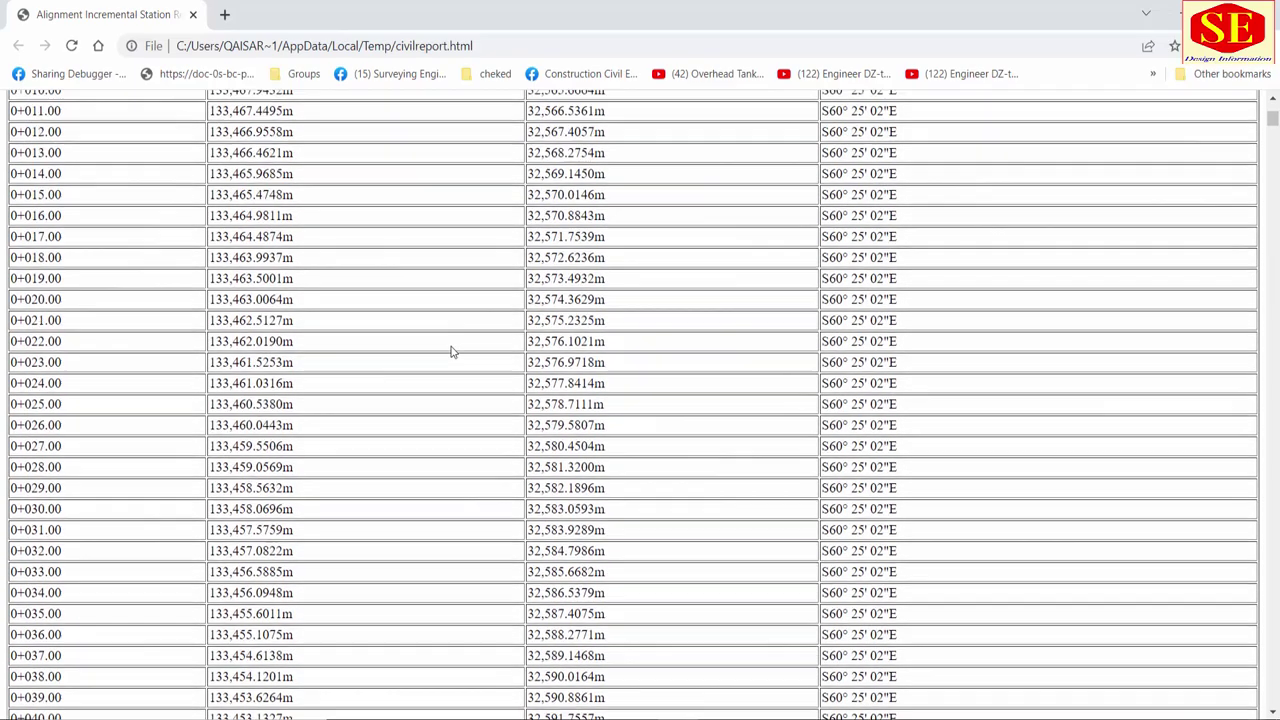
{"action": "scroll", "coordinate": [450, 351], "scroll_direction": "down", "scroll_amount": 2}
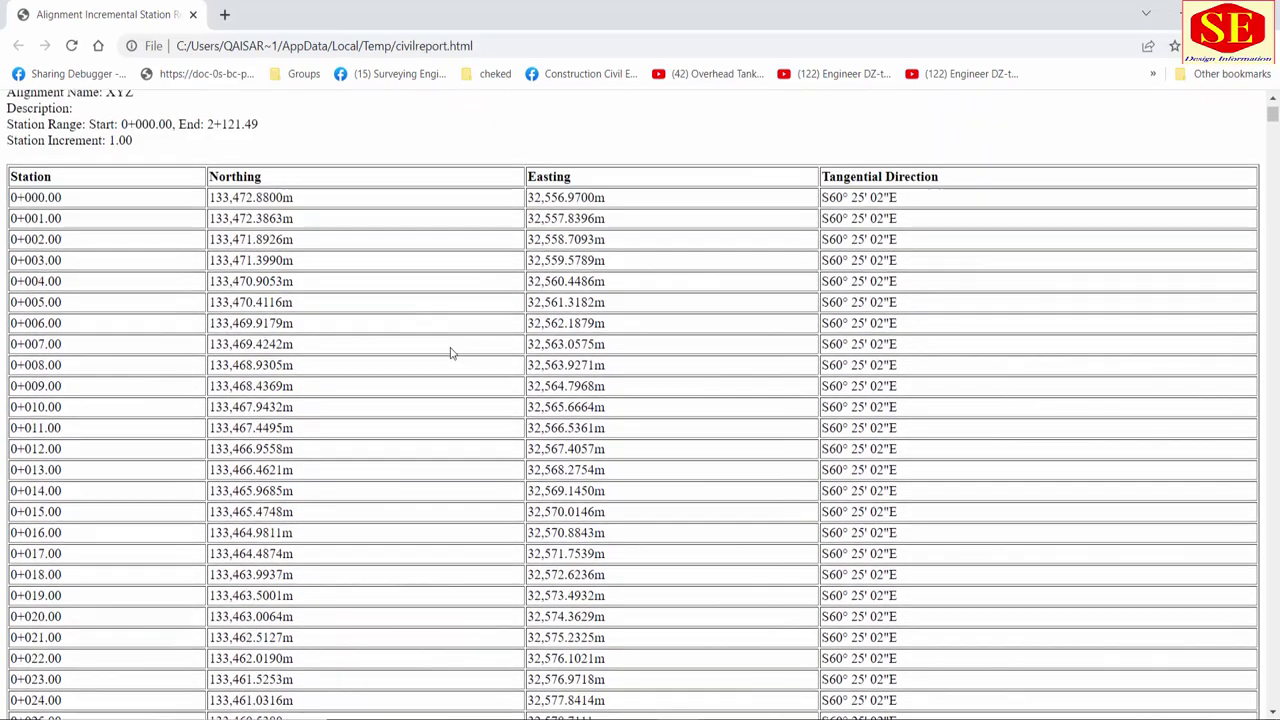
{"action": "key", "text": "ctrl+a"}
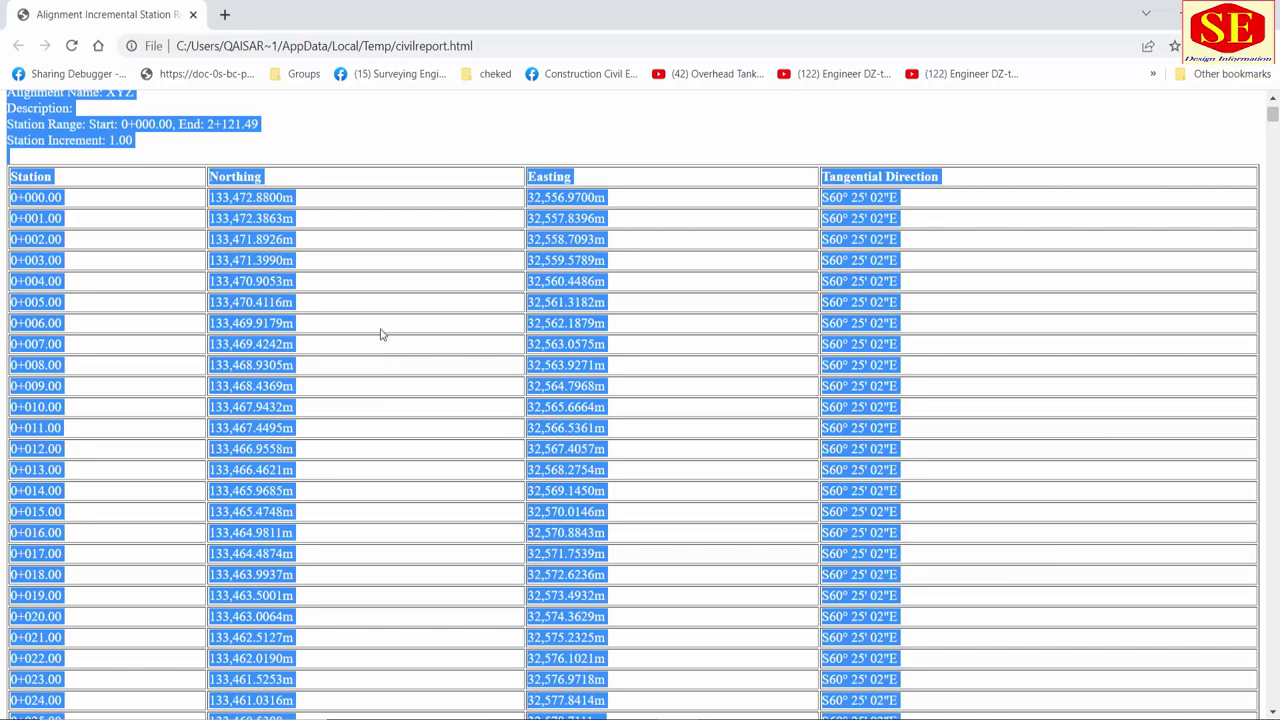
{"action": "right_click", "coordinate": [380, 334]}
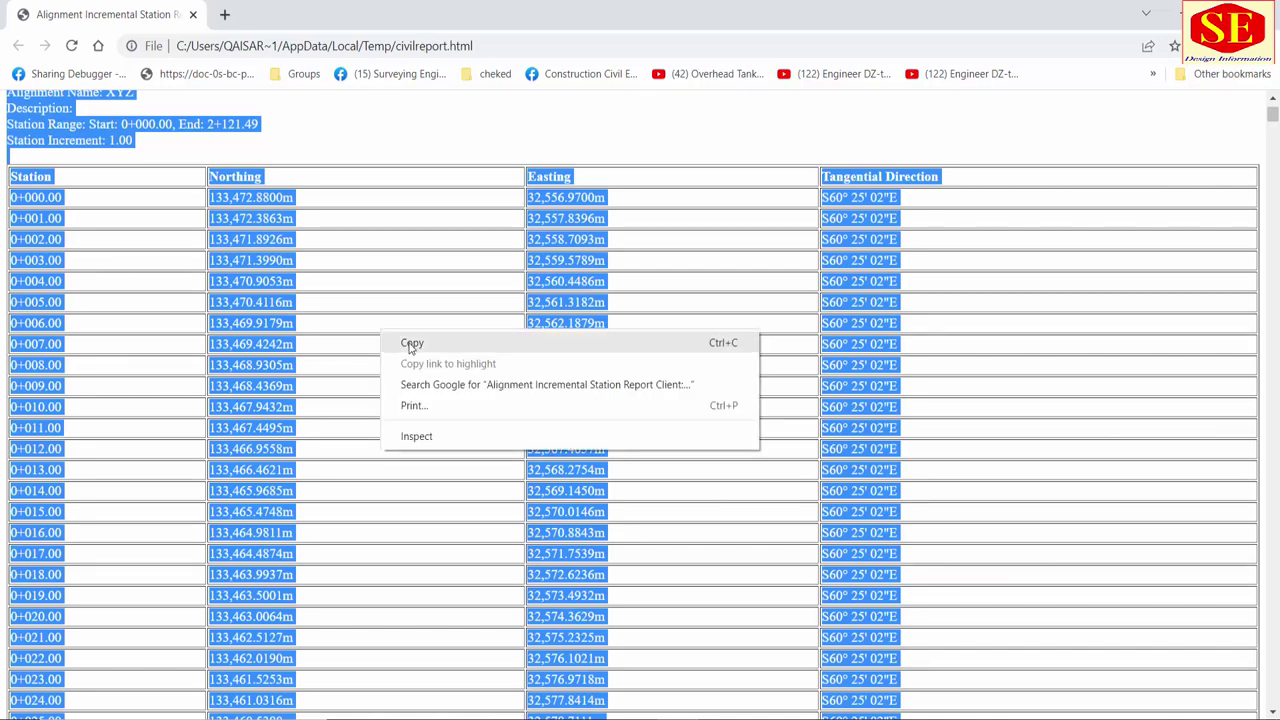
{"action": "left_click", "coordinate": [409, 345]}
{"action": "key", "text": "alt+Tab"}
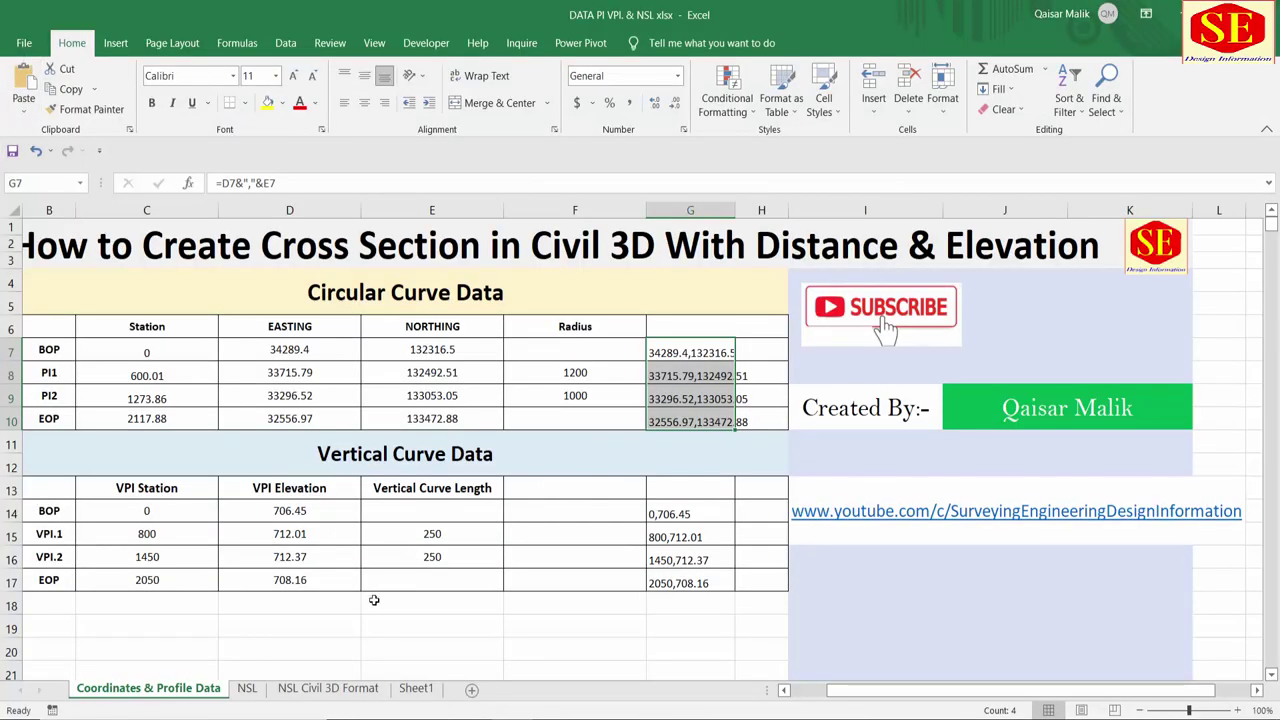
- Add a new sheet and paste the station report into cell A1 of Sheet2
{"action": "left_click", "coordinate": [414, 692]}
{"action": "left_click", "coordinate": [472, 690]}
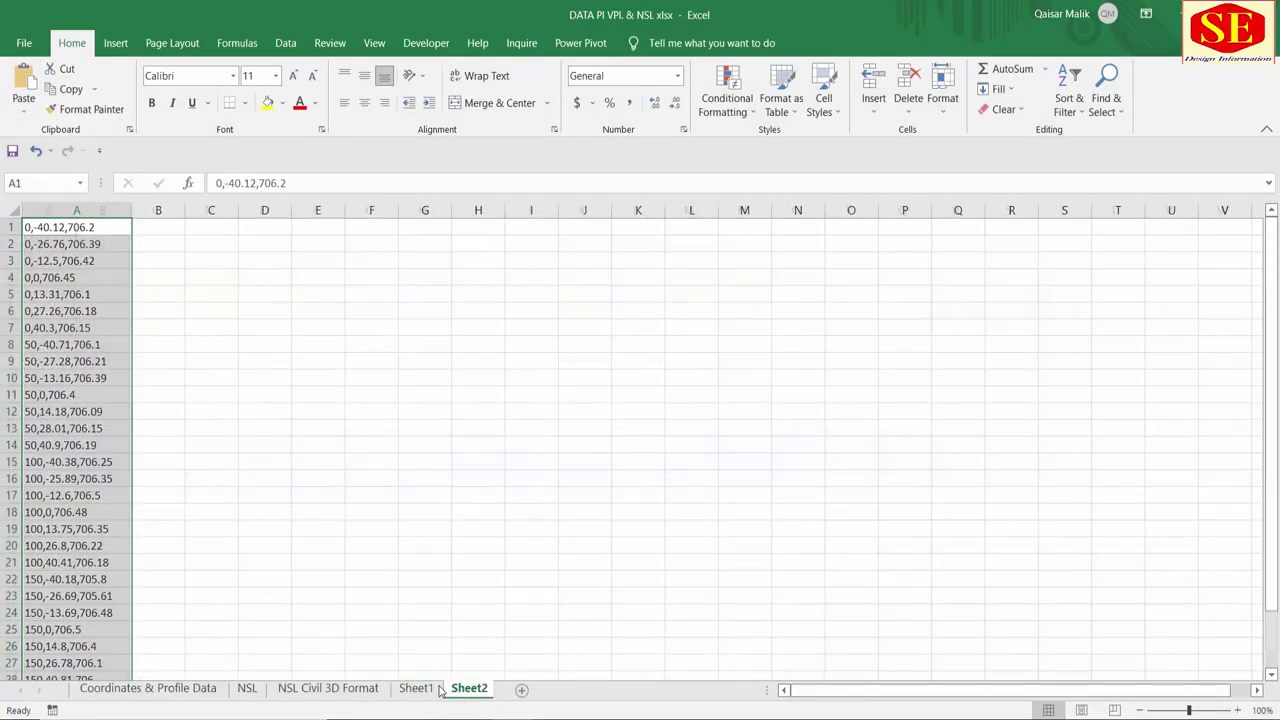
{"action": "right_click", "coordinate": [54, 226]}
{"action": "left_click", "coordinate": [84, 336]}
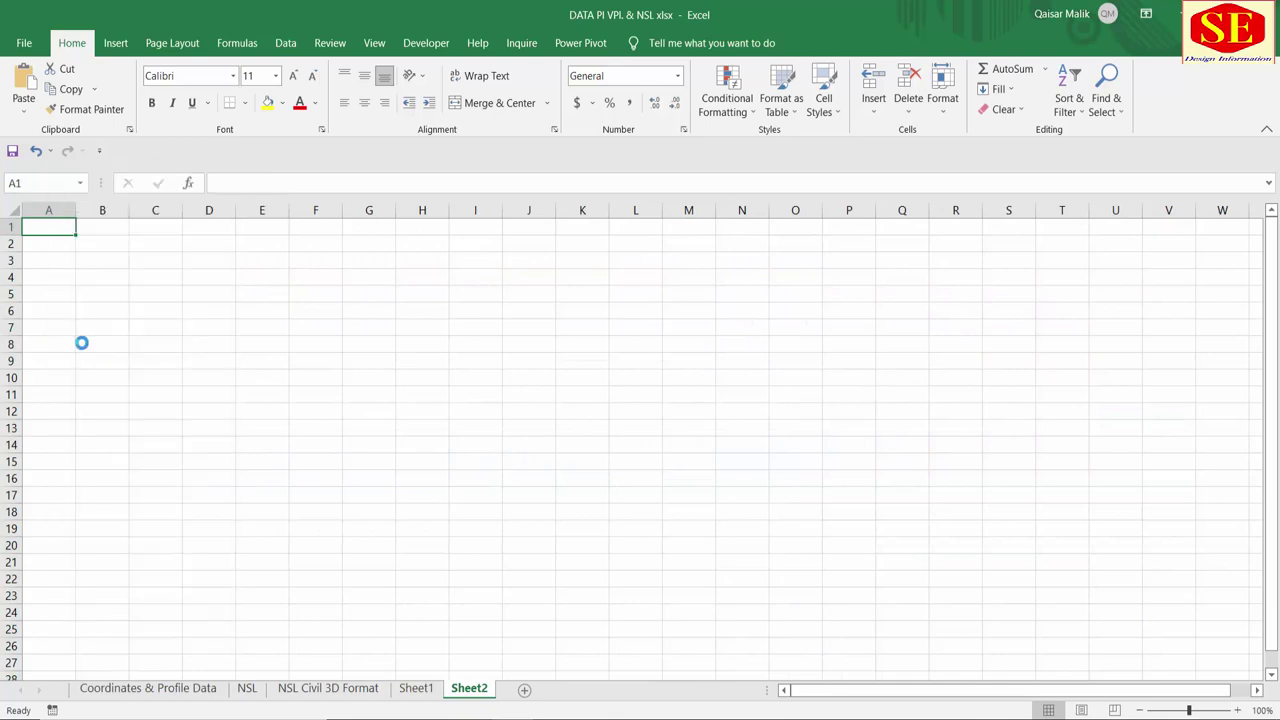
- Widen columns B, C and D so northings, eastings and directions fit
{"action": "scroll", "coordinate": [394, 350], "scroll_direction": "down", "scroll_amount": 6}
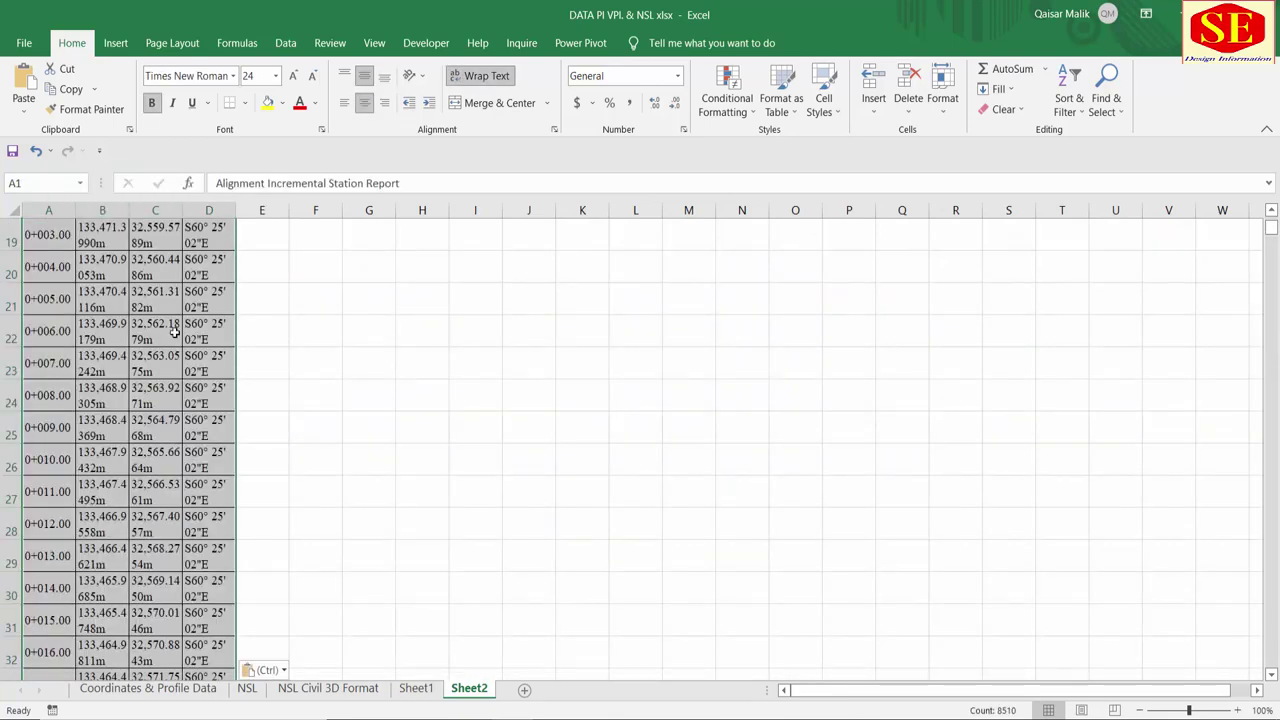
{"action": "mouse_move", "coordinate": [232, 210]}
{"action": "left_mouse_down"}
{"action": "mouse_move", "coordinate": [177, 210]}
{"action": "mouse_move", "coordinate": [291, 210]}
{"action": "left_mouse_up"}
{"action": "left_click_drag", "start_coordinate": [177, 210], "coordinate": [279, 210]}
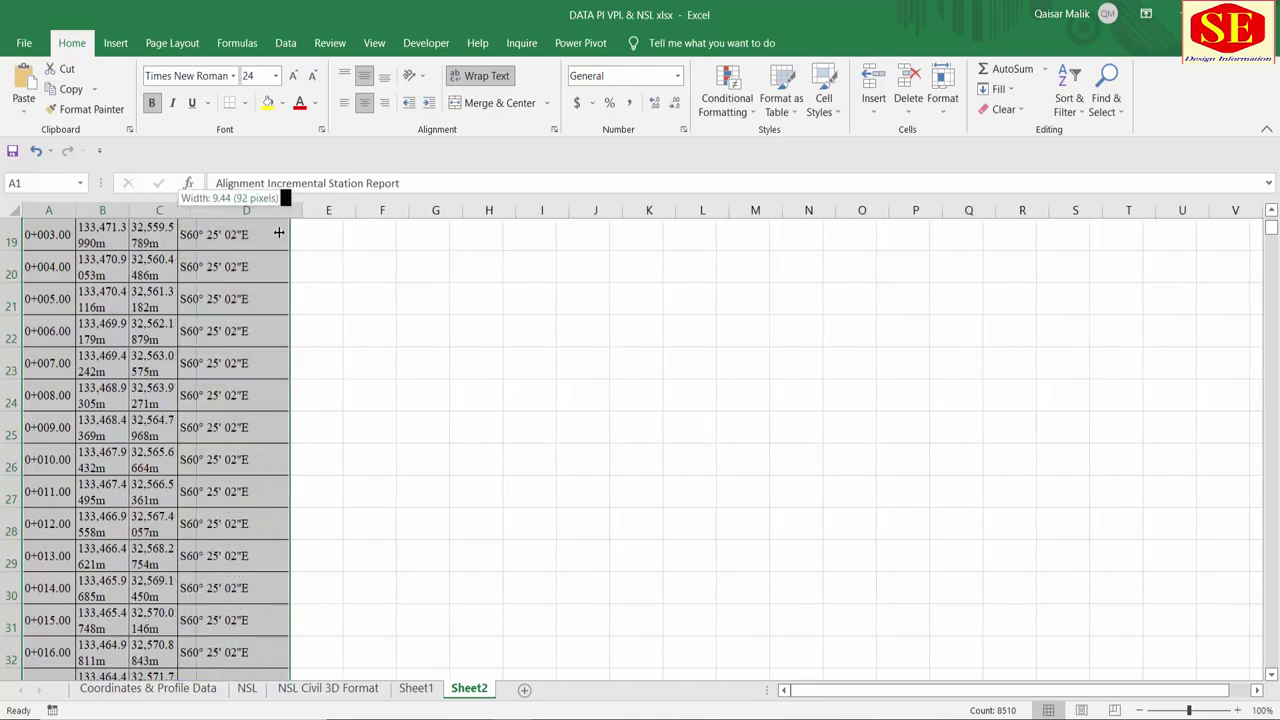
{"action": "left_click_drag", "start_coordinate": [129, 210], "coordinate": [219, 210]}
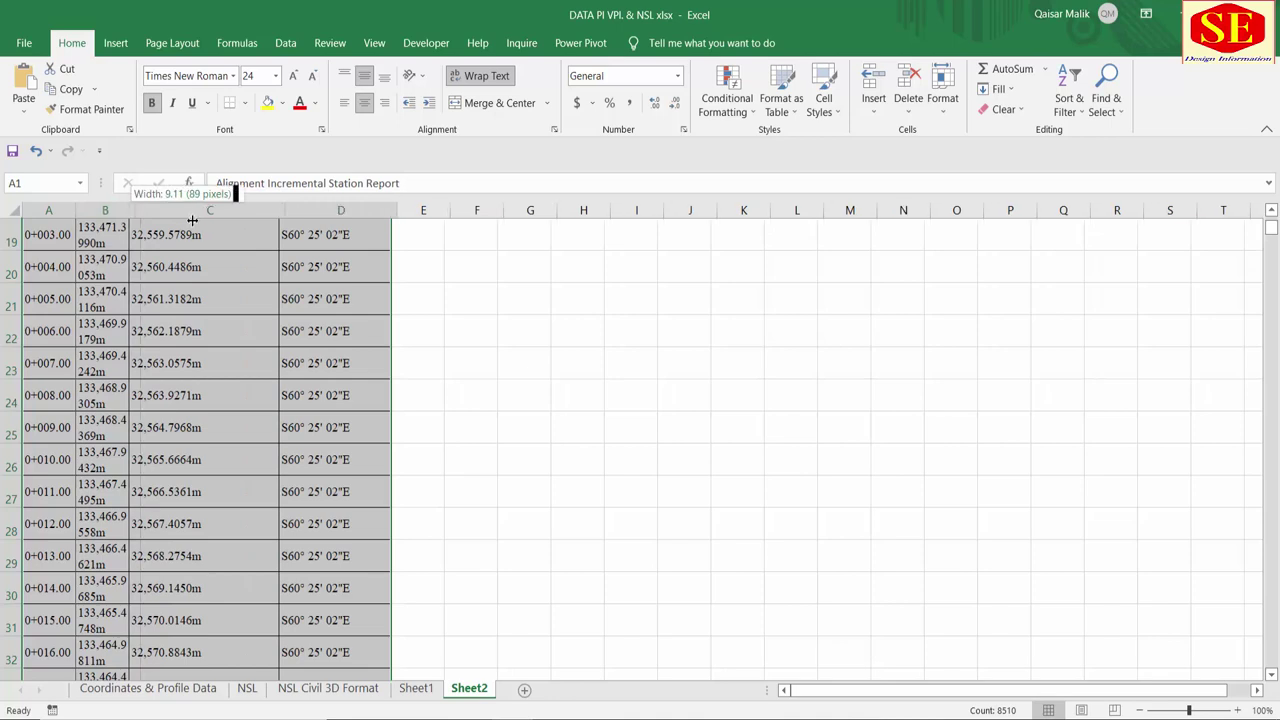
- Merge and centre the report title across A1:K1
{"action": "scroll", "coordinate": [180, 323], "scroll_direction": "up", "scroll_amount": 5}
{"action": "scroll", "coordinate": [600, 451], "scroll_direction": "up", "scroll_amount": 1}
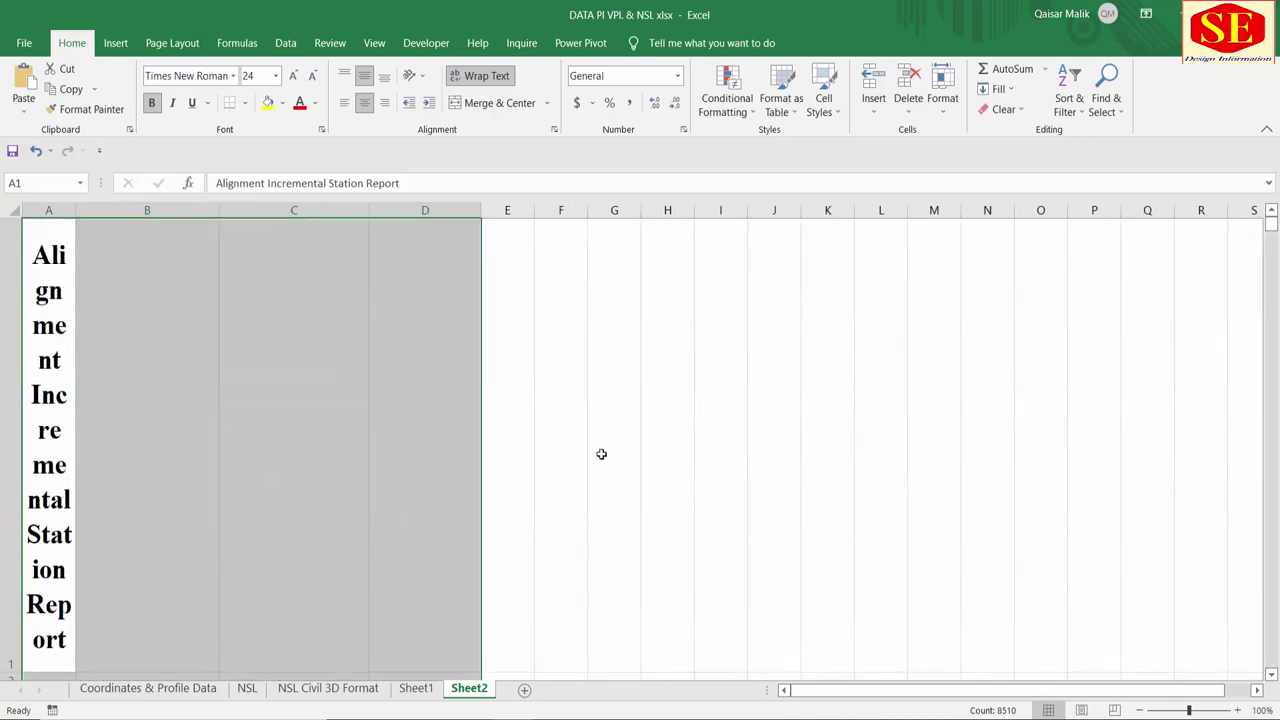
{"action": "left_click_drag", "start_coordinate": [48, 380], "coordinate": [828, 390]}
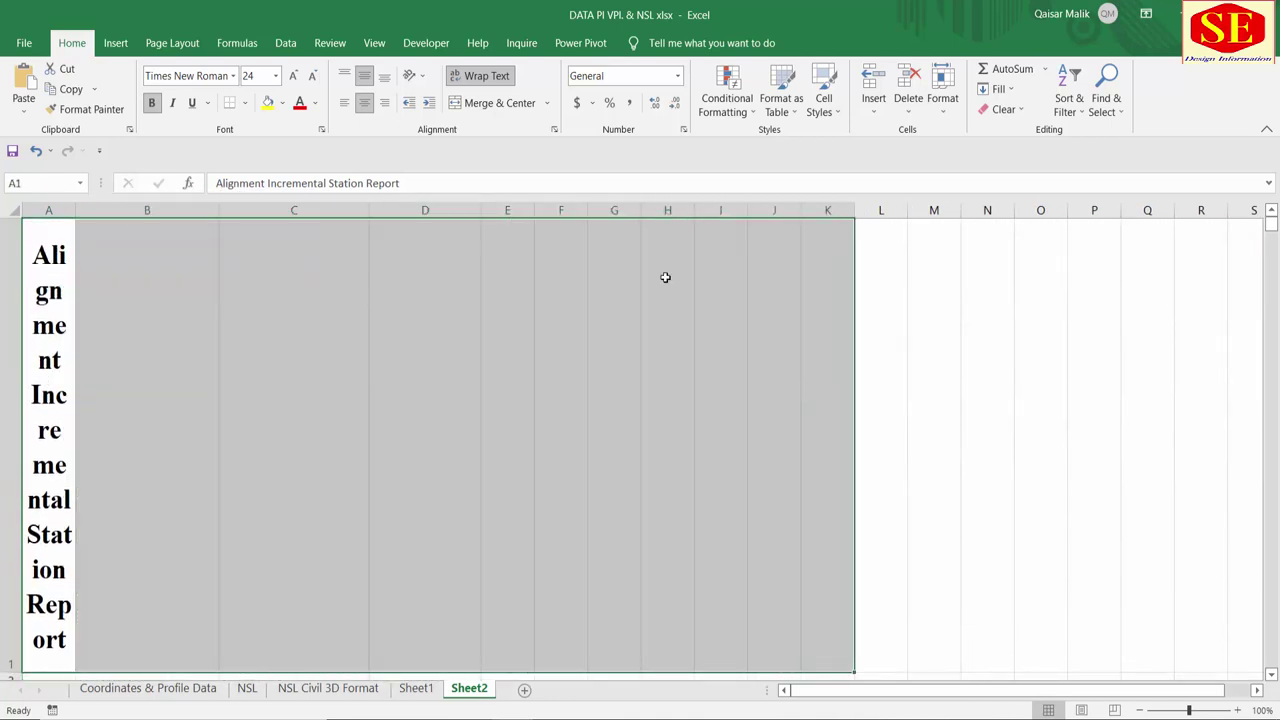
{"action": "left_click", "coordinate": [457, 107]}
{"action": "scroll", "coordinate": [428, 415], "scroll_direction": "down", "scroll_amount": 3}
{"action": "scroll", "coordinate": [428, 415], "scroll_direction": "down", "scroll_amount": 1}
{"action": "scroll", "coordinate": [616, 452], "scroll_direction": "up", "scroll_amount": 1}
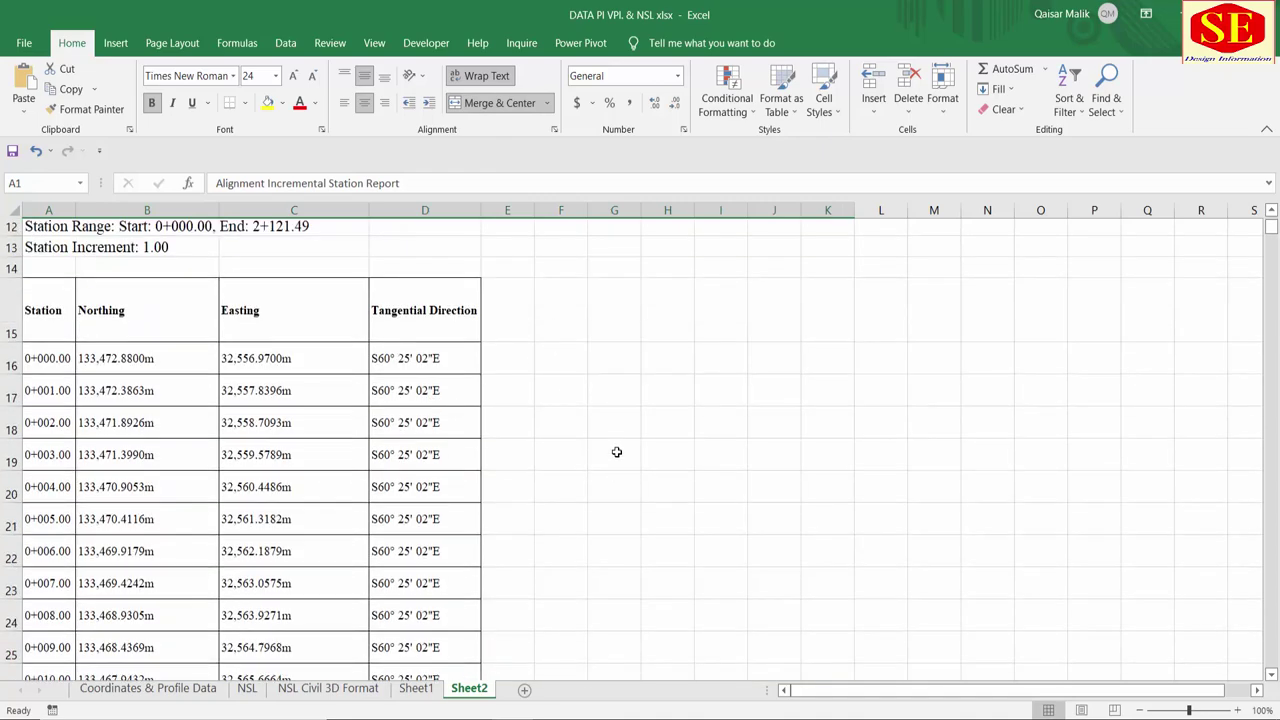
{"action": "scroll", "coordinate": [614, 449], "scroll_direction": "up", "scroll_amount": 2}
{"action": "scroll", "coordinate": [310, 400], "scroll_direction": "up", "scroll_amount": 1}
{"action": "scroll", "coordinate": [320, 357], "scroll_direction": "down", "scroll_amount": 2}
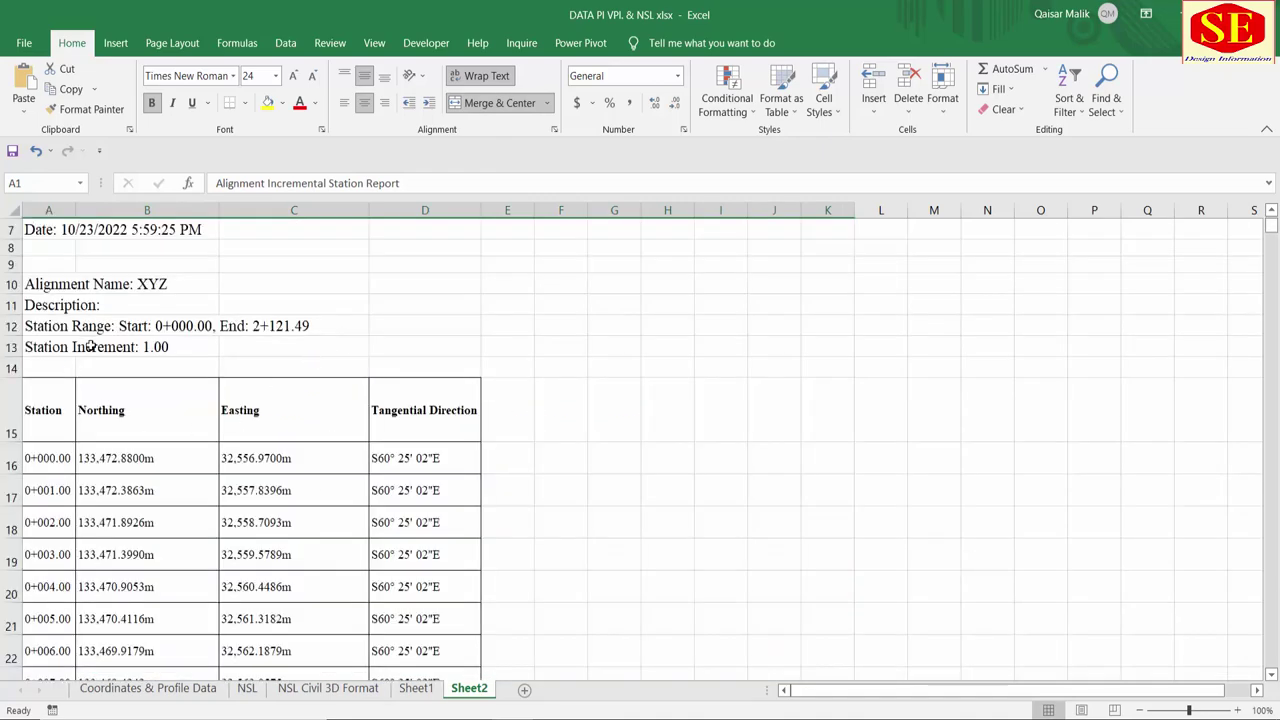
{"action": "scroll", "coordinate": [90, 360], "scroll_direction": "up", "scroll_amount": 2}
{"action": "scroll", "coordinate": [30, 545], "scroll_direction": "down", "scroll_amount": 2}
{"action": "scroll", "coordinate": [20, 420], "scroll_direction": "up", "scroll_amount": 1}
{"action": "scroll", "coordinate": [45, 360], "scroll_direction": "up", "scroll_amount": 1}
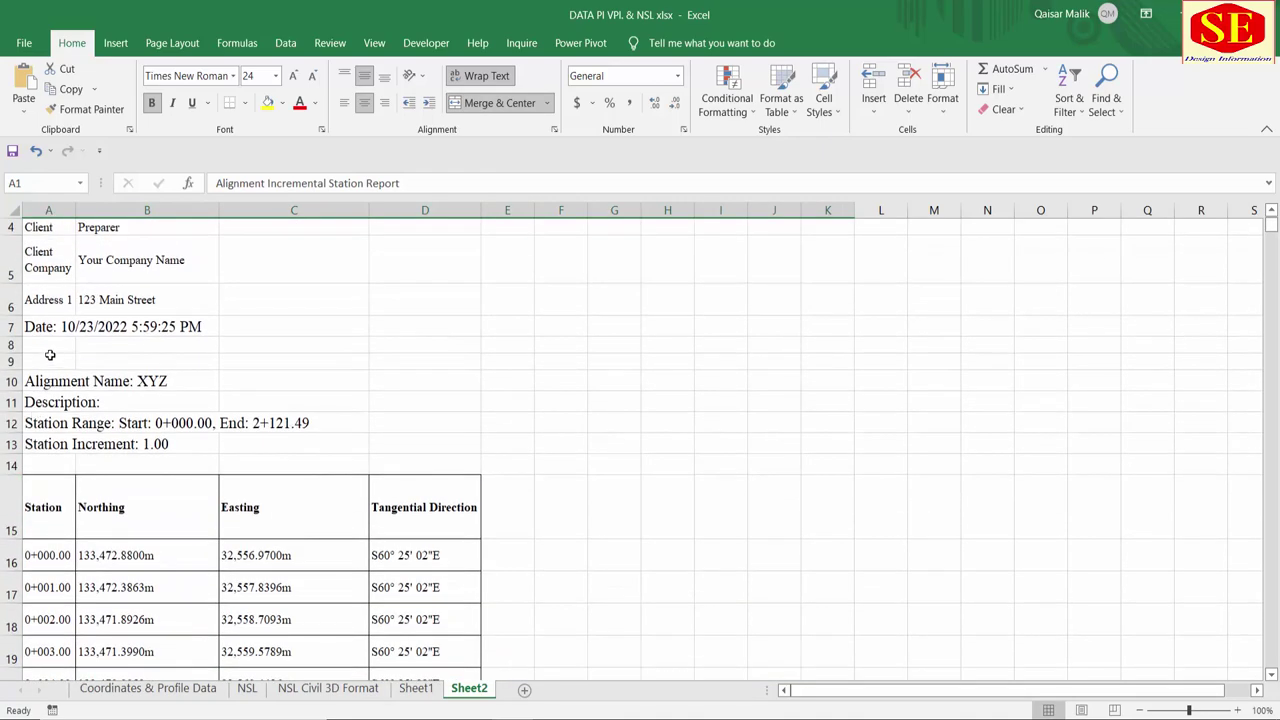
{"action": "scroll", "coordinate": [10, 500], "scroll_direction": "up", "scroll_amount": 1}
- Shrink the oversized row 1 and check the Northing values below it
{"action": "left_click_drag", "start_coordinate": [12, 672], "coordinate": [97, 294]}
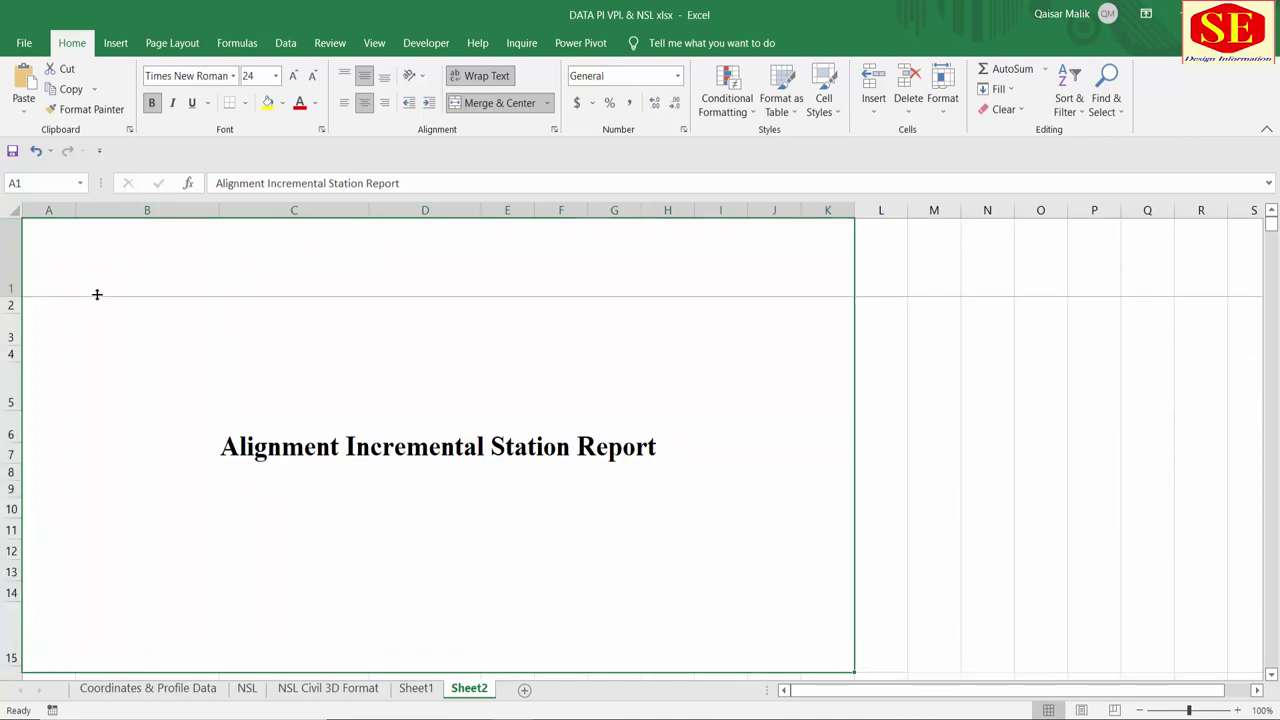
{"action": "left_click_drag", "start_coordinate": [12, 297], "coordinate": [12, 274]}
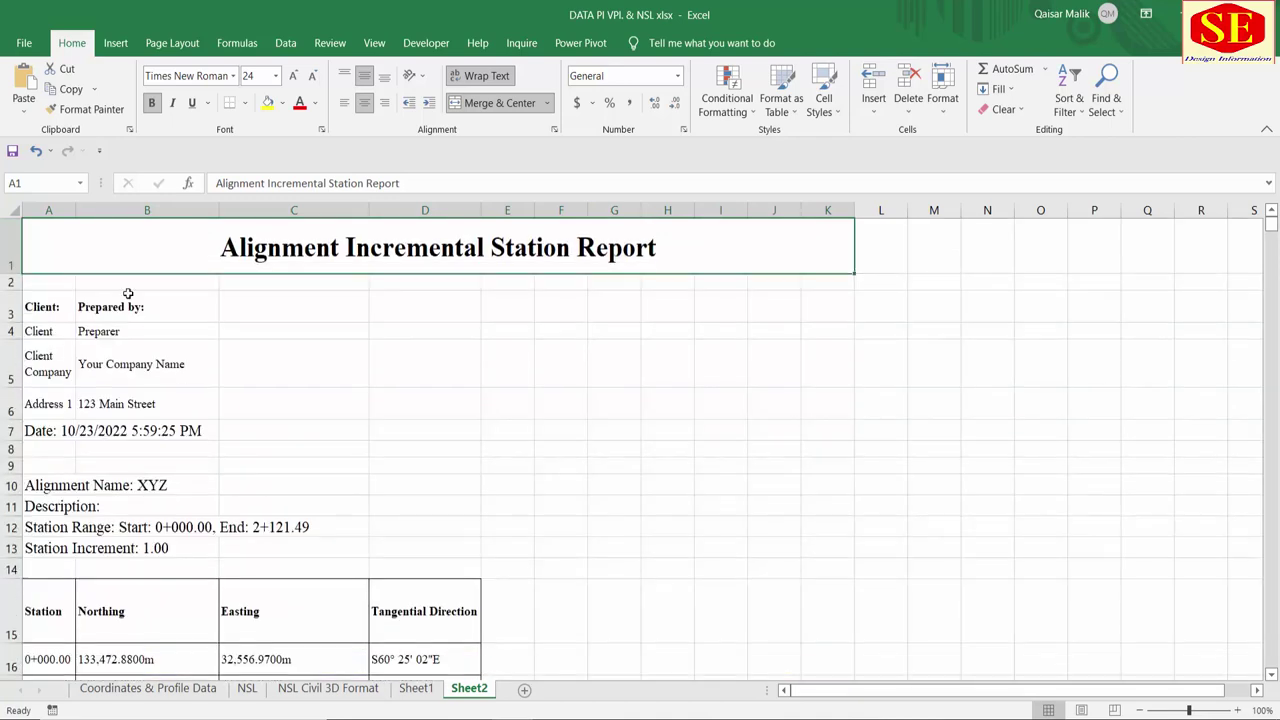
{"action": "scroll", "coordinate": [302, 432], "scroll_direction": "down", "scroll_amount": 4}
{"action": "left_click", "coordinate": [323, 415]}
{"action": "left_click", "coordinate": [180, 466]}
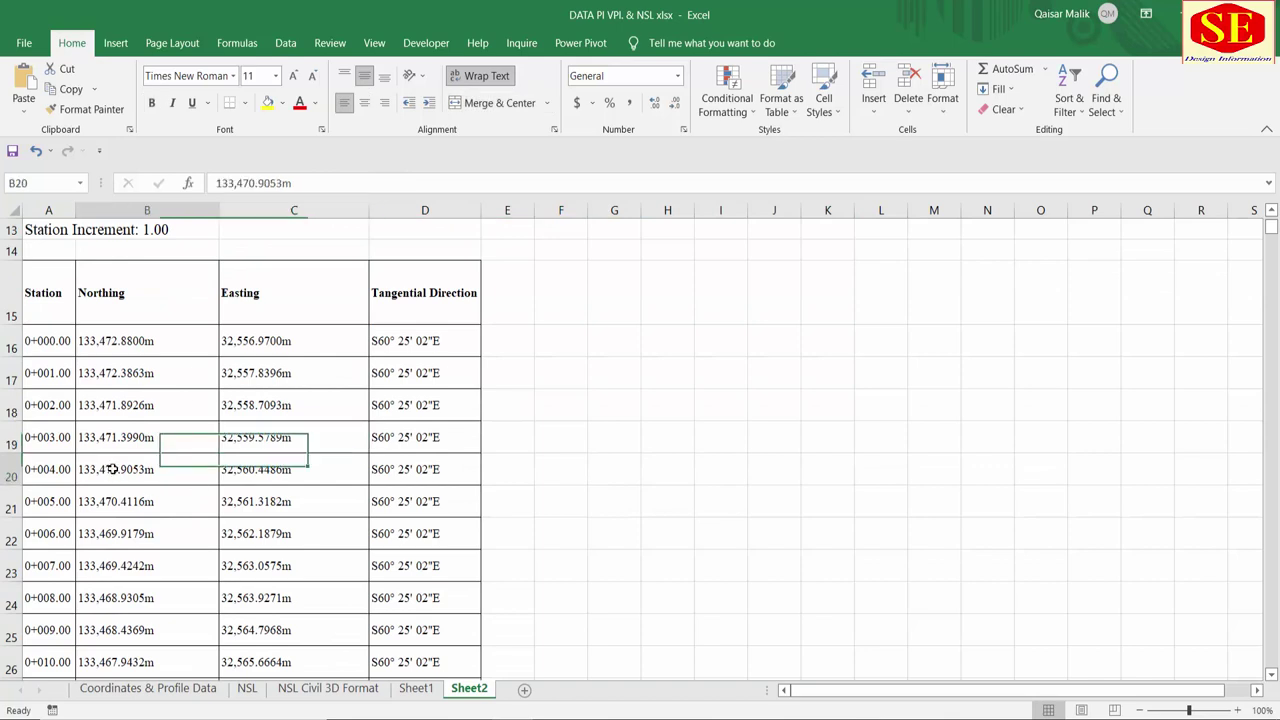
{"action": "key", "text": "Down"}
{"action": "key", "text": "Down"}
{"action": "scroll", "coordinate": [253, 432], "scroll_direction": "down", "scroll_amount": 7}
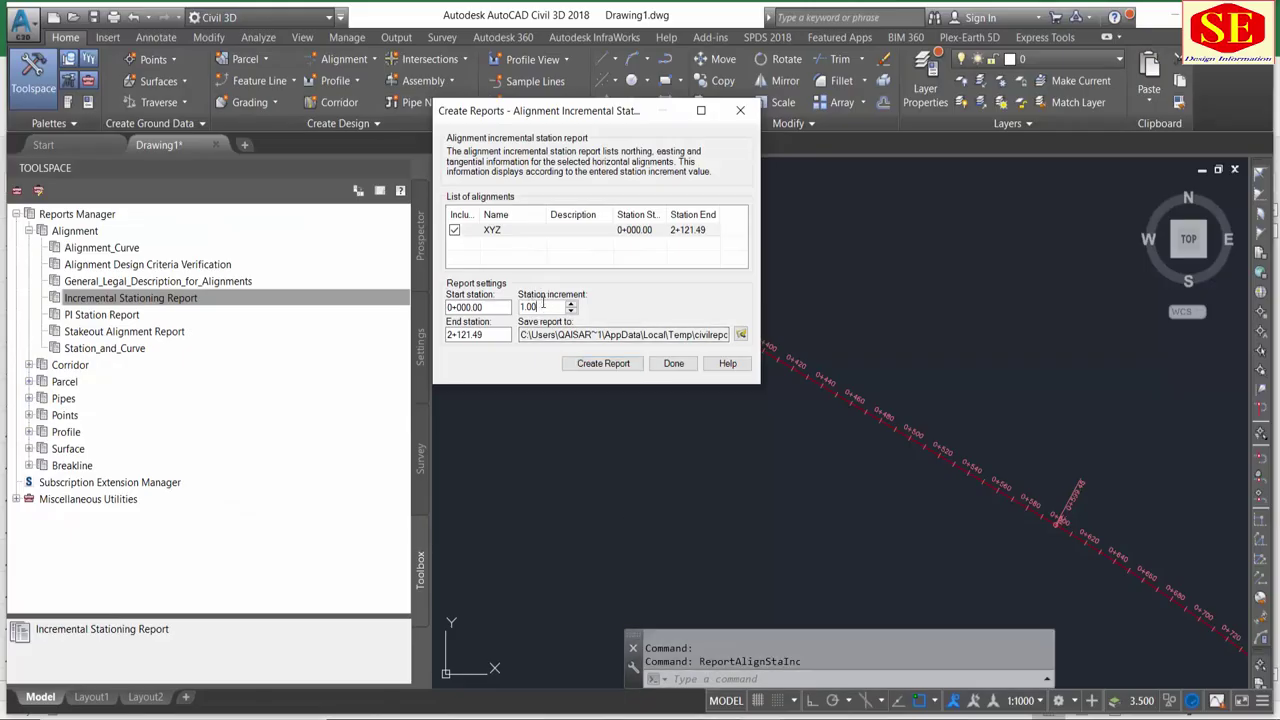
- Create XYZ station reports at 10 m and then 25 m increments
{"action": "left_click_drag", "start_coordinate": [553, 306], "coordinate": [404, 323]}
{"action": "type", "text": "10"}
{"action": "left_click", "coordinate": [610, 365]}
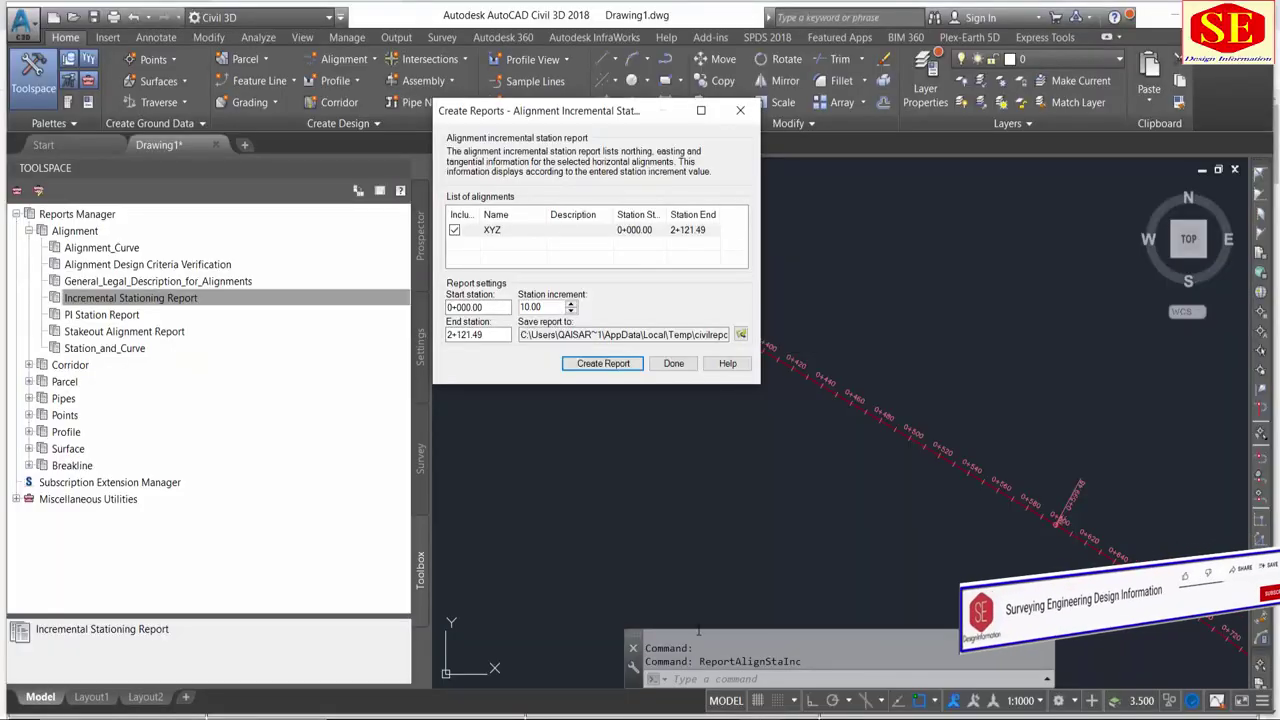
{"action": "type", "text": "25"}
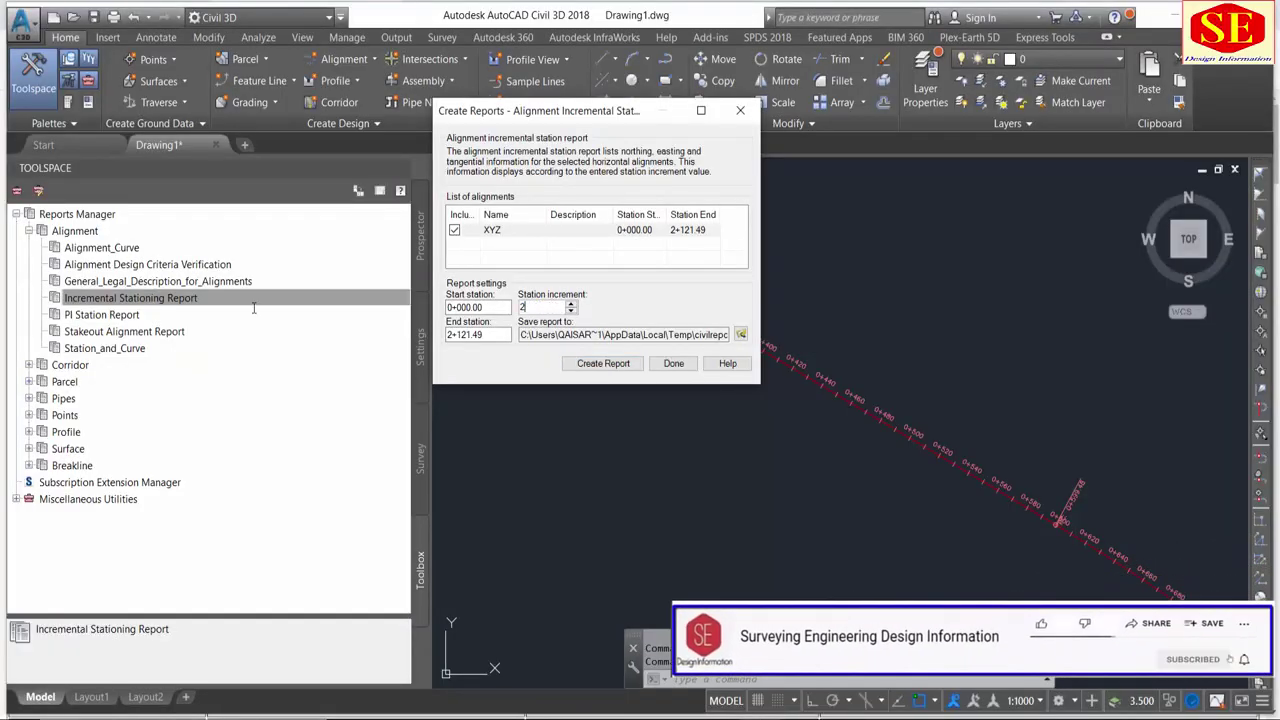
{"action": "left_click", "coordinate": [610, 367]}
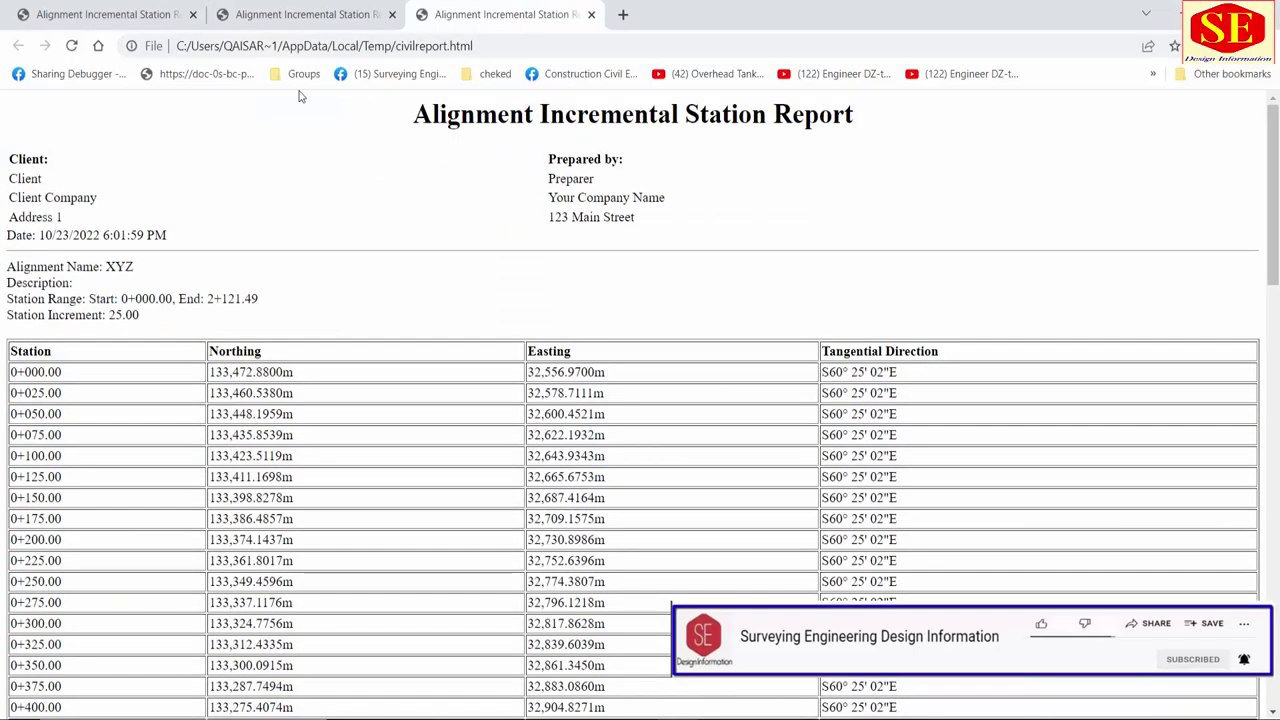
- Compare the 1 m, 10 m and 25 m report tabs, then return to Civil 3D
{"action": "left_click", "coordinate": [102, 12]}
{"action": "left_click", "coordinate": [42, 443]}
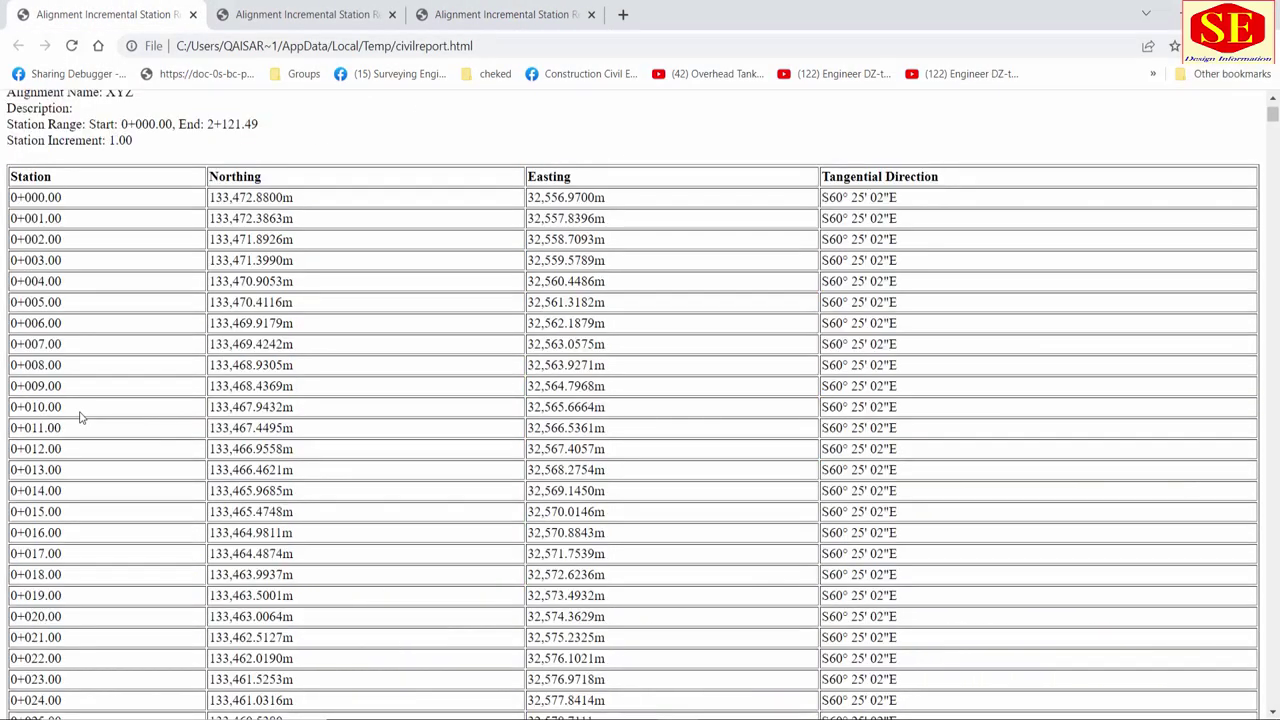
{"action": "left_click", "coordinate": [287, 10]}
{"action": "left_click", "coordinate": [487, 10]}
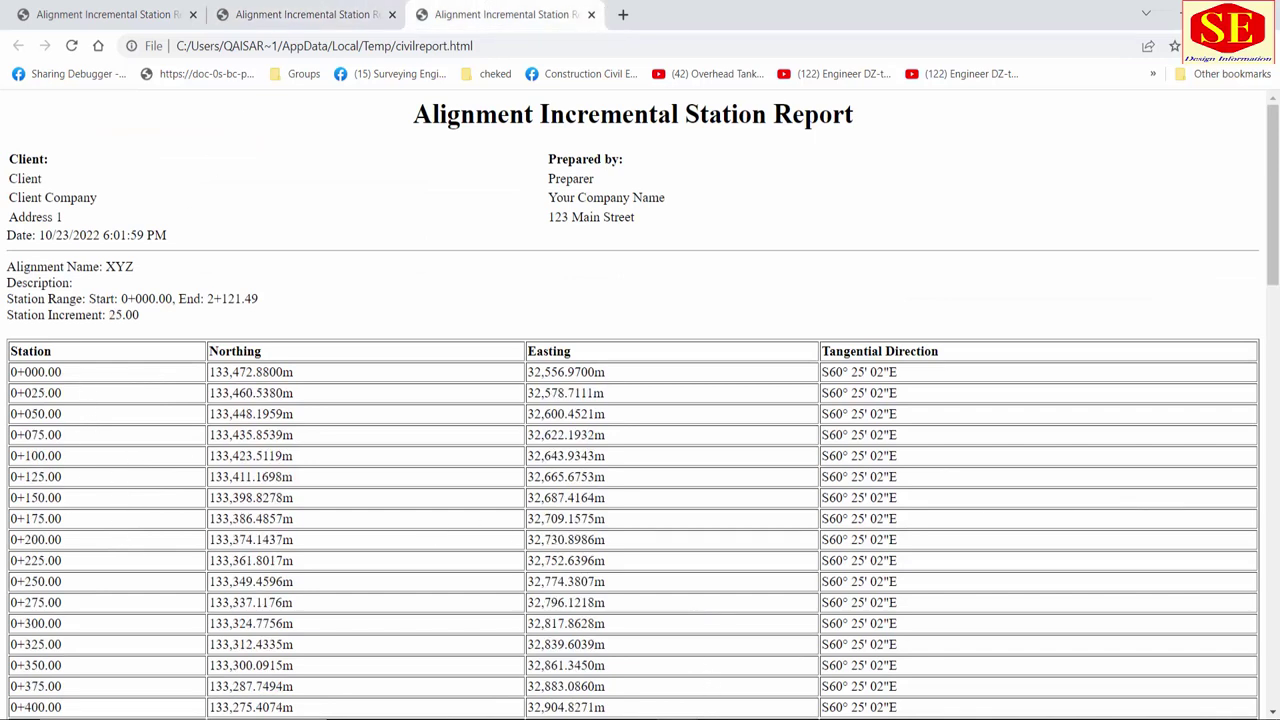
{"action": "key", "text": "alt+Tab"}
- Set the station increment to 100 and create the 100 m station report
{"action": "double_click", "coordinate": [535, 307]}
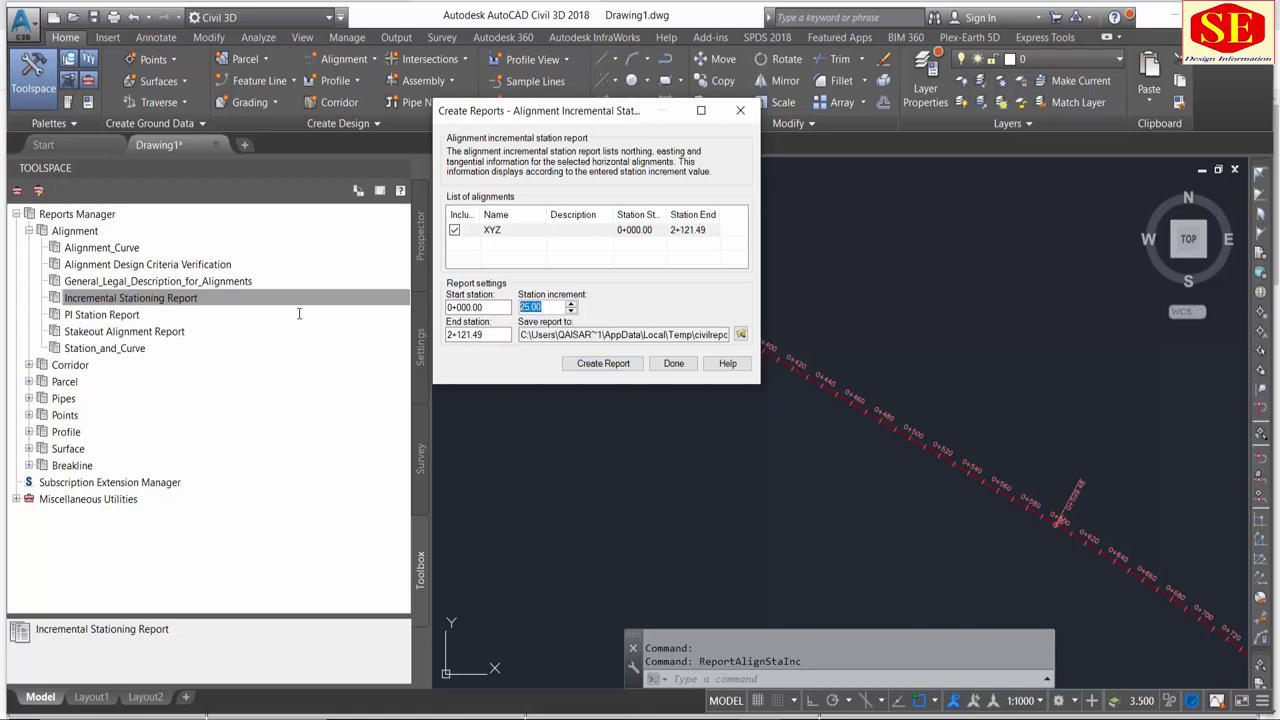
{"action": "type", "text": "100"}
{"action": "left_click", "coordinate": [613, 366]}
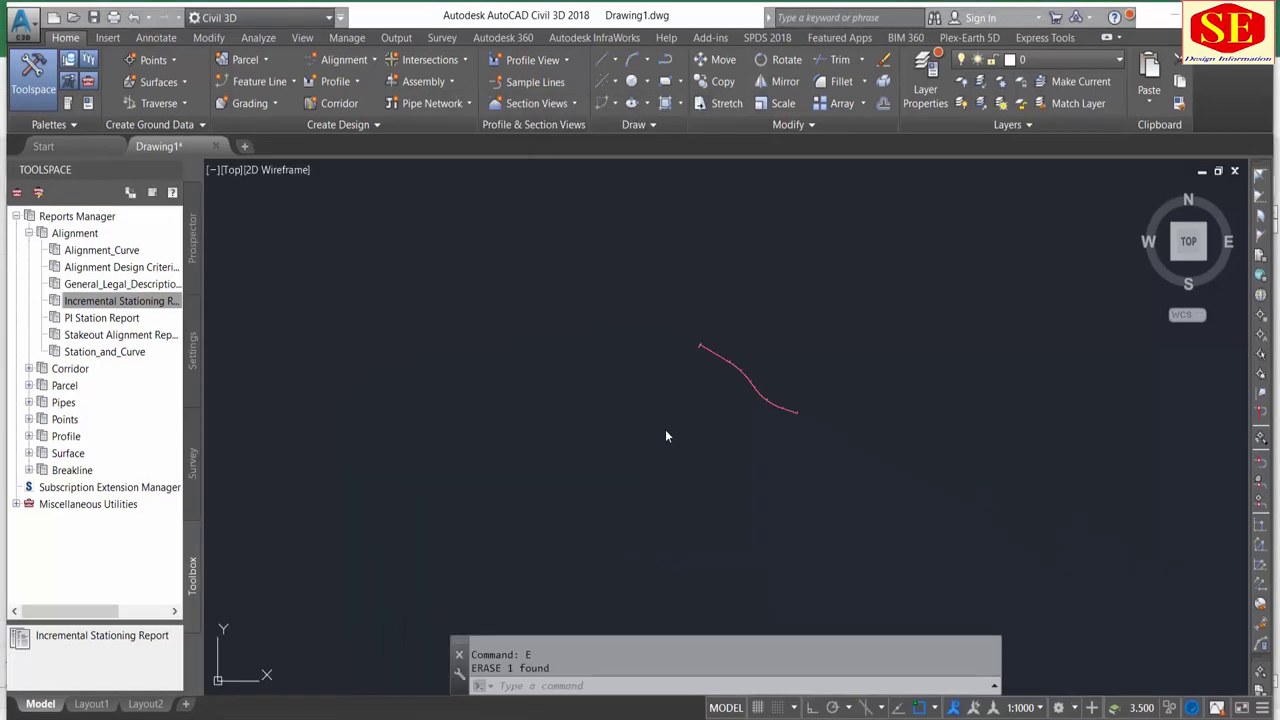
{"action": "scroll", "coordinate": [718, 385], "scroll_direction": "up", "scroll_amount": 4}
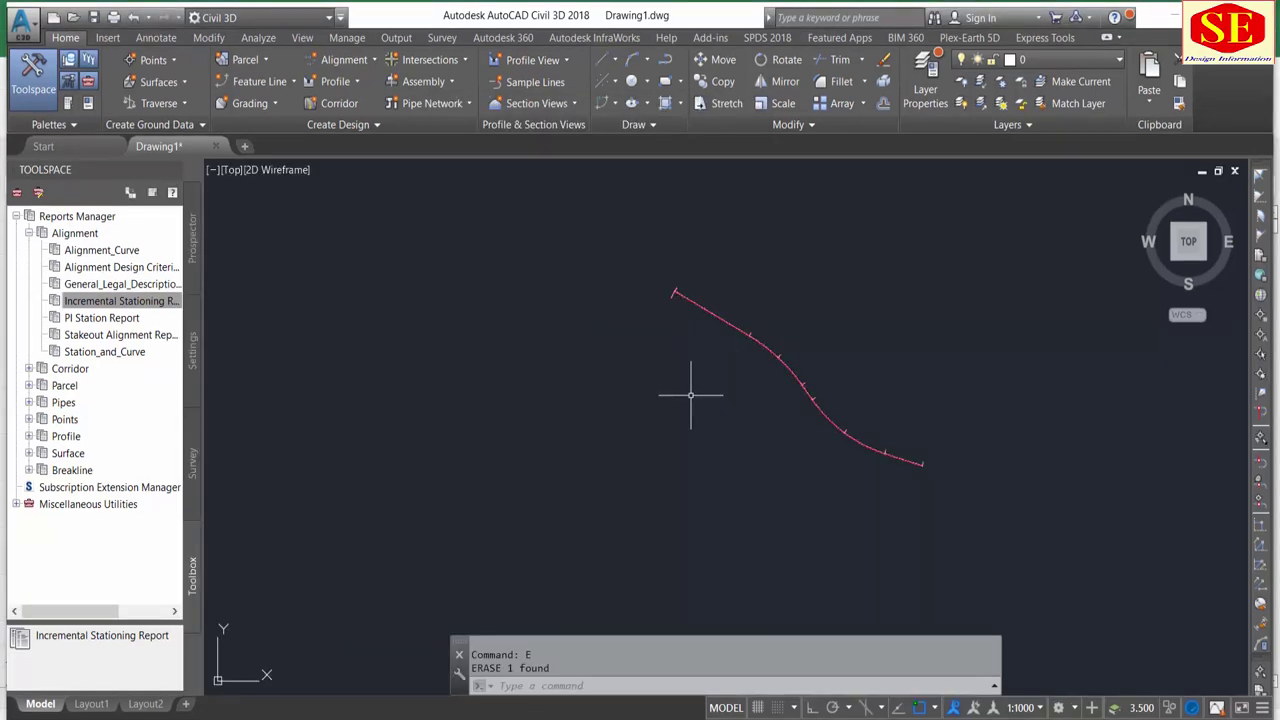
- Start Create Profile View for XYZ, rename the view starting 'De', and continue to Station Range
{"action": "left_click", "coordinate": [566, 65]}
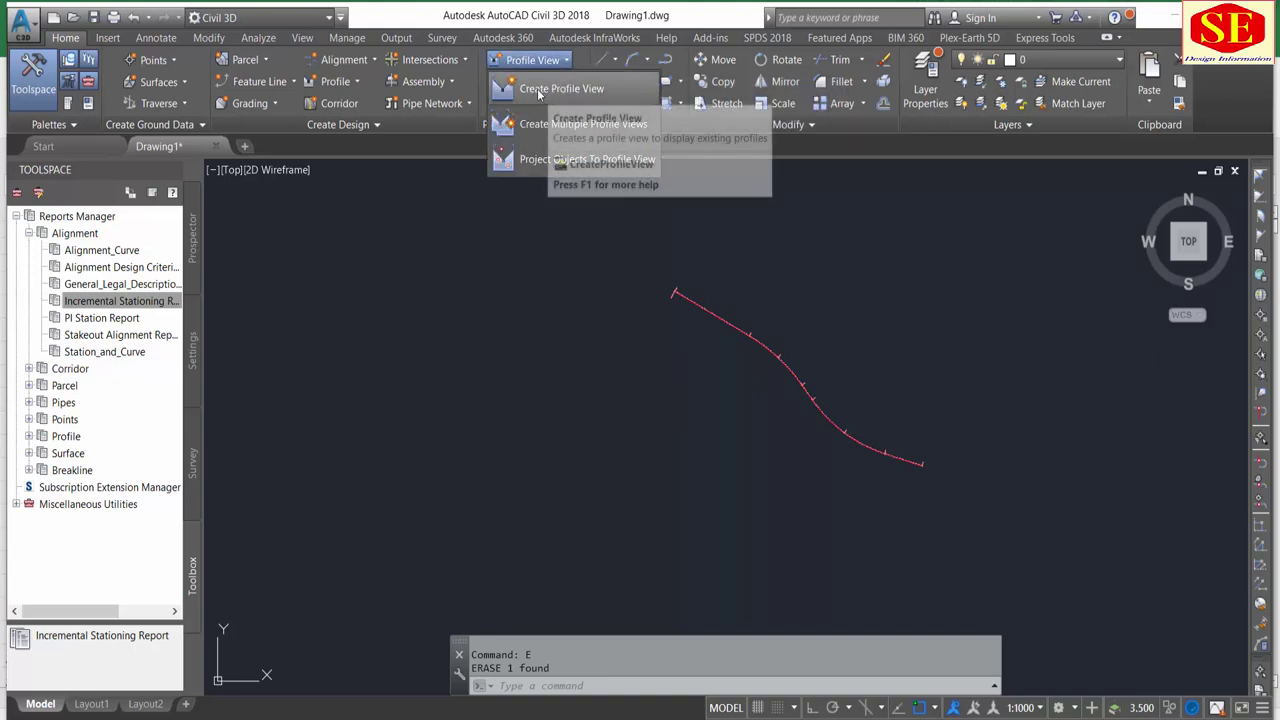
{"action": "left_click", "coordinate": [546, 92]}
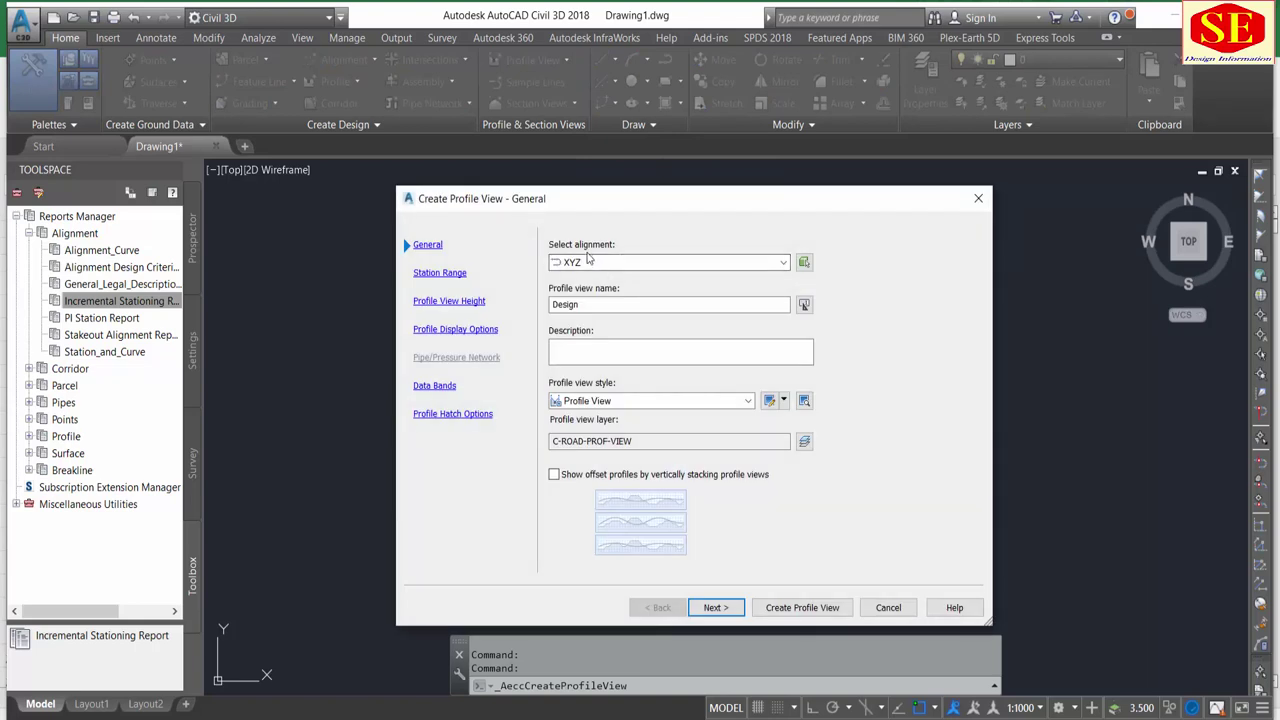
{"action": "left_click_drag", "start_coordinate": [598, 306], "coordinate": [512, 308]}
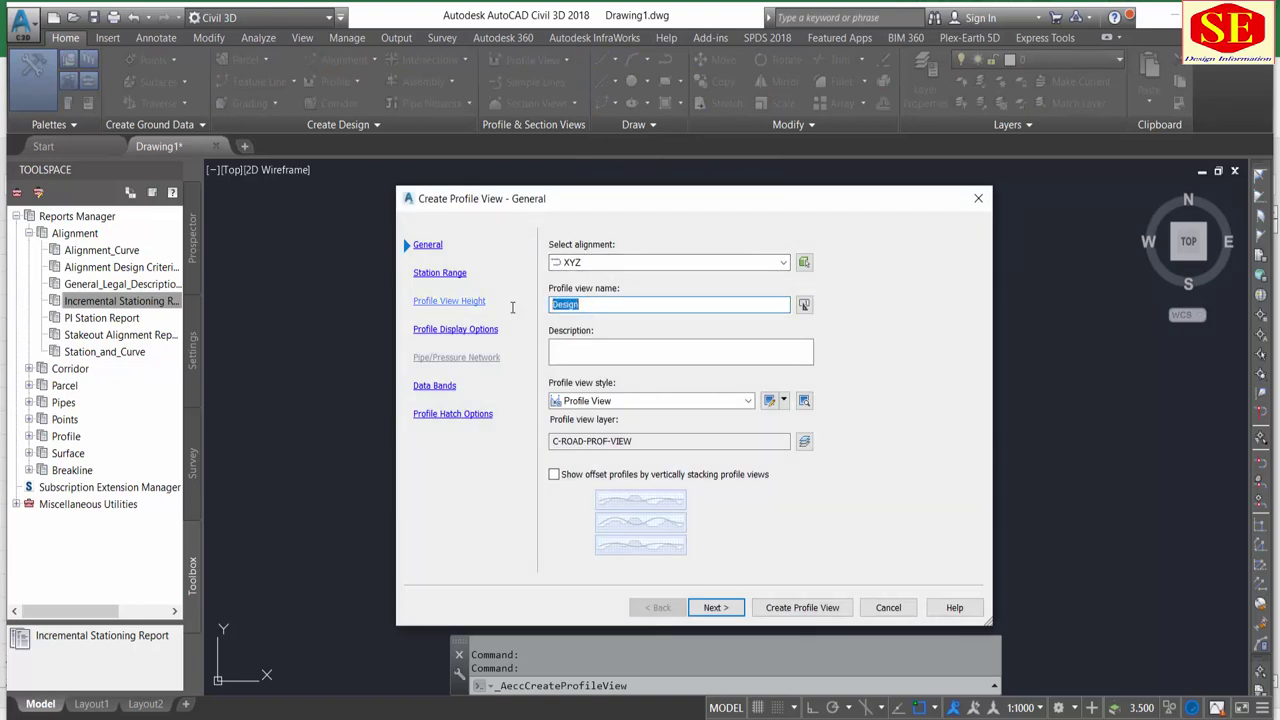
{"action": "type", "text": "De"}
{"action": "left_click", "coordinate": [716, 607]}
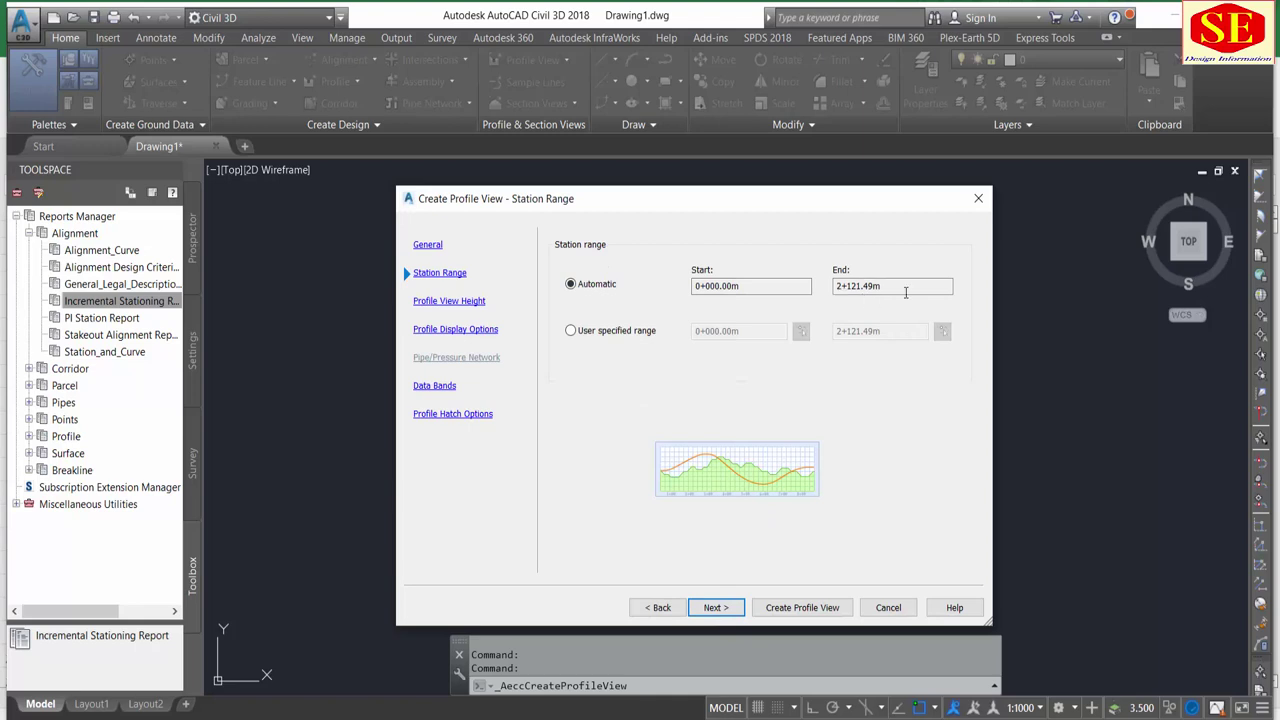
- Keep the station range on Automatic and set the profile view height to User specified
{"action": "left_click", "coordinate": [572, 331]}
{"action": "left_click", "coordinate": [597, 286]}
{"action": "left_click", "coordinate": [716, 608]}
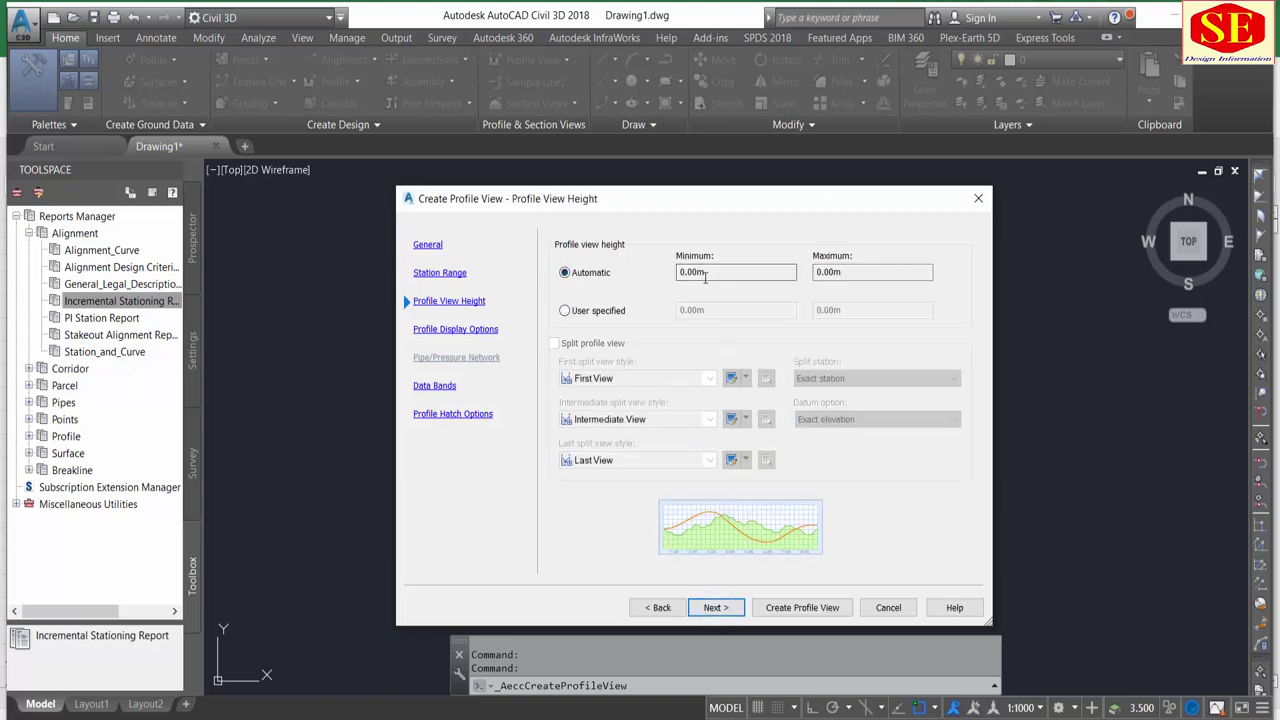
{"action": "left_click", "coordinate": [572, 278]}
{"action": "left_click", "coordinate": [586, 312]}
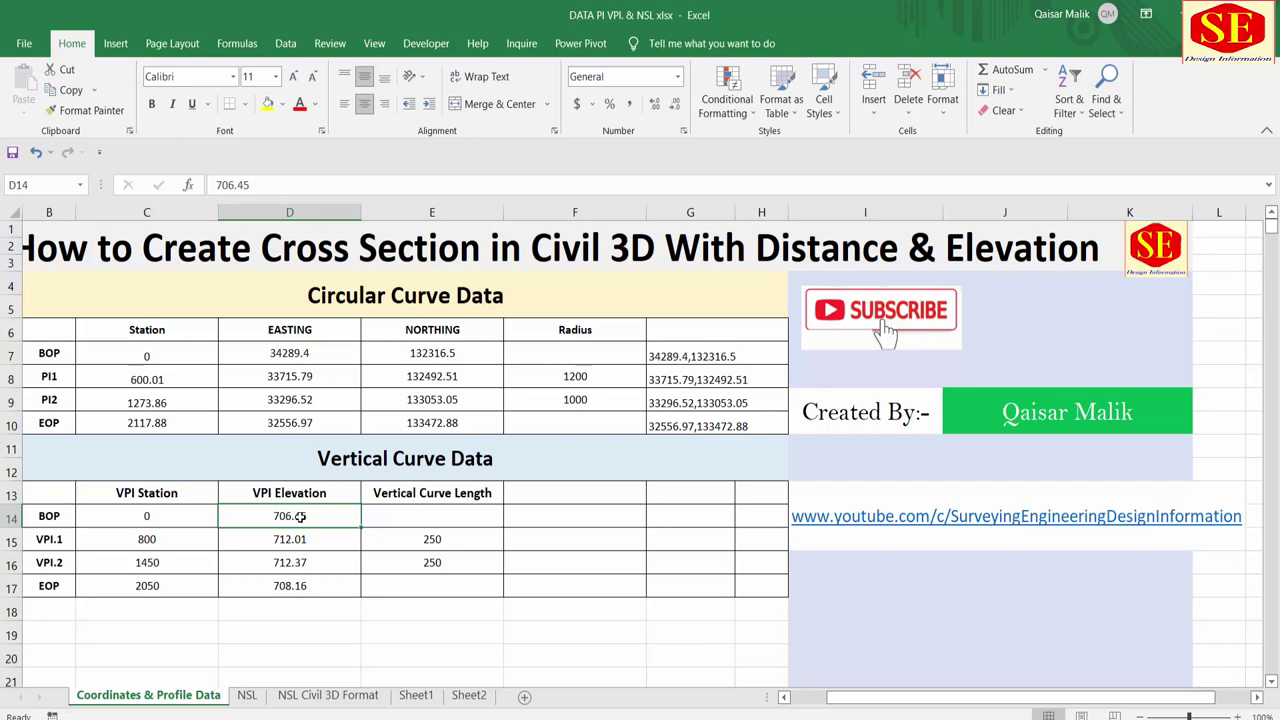
- Check the VPI elevations in Excel, then set the profile view height to 703 minimum and 715 maximum
{"action": "left_click", "coordinate": [294, 564]}
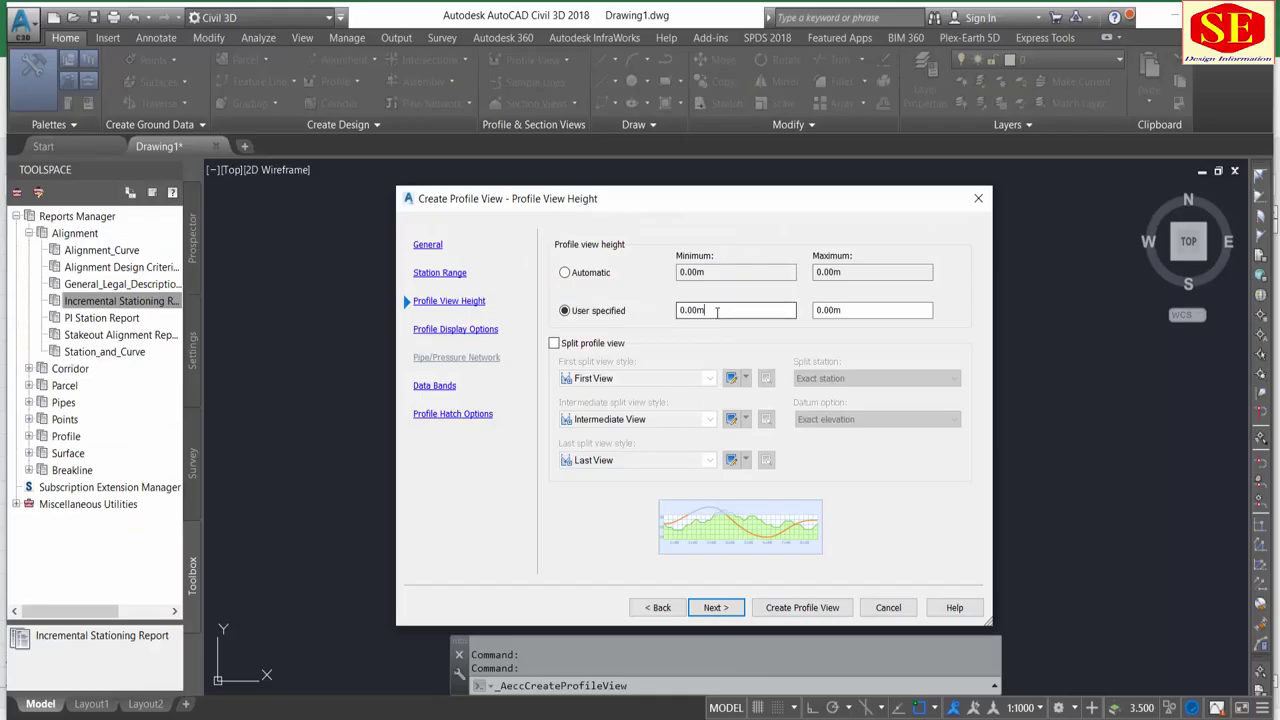
{"action": "left_click_drag", "start_coordinate": [716, 310], "coordinate": [644, 324]}
{"action": "type", "text": "703"}
{"action": "left_click_drag", "start_coordinate": [843, 308], "coordinate": [811, 313]}
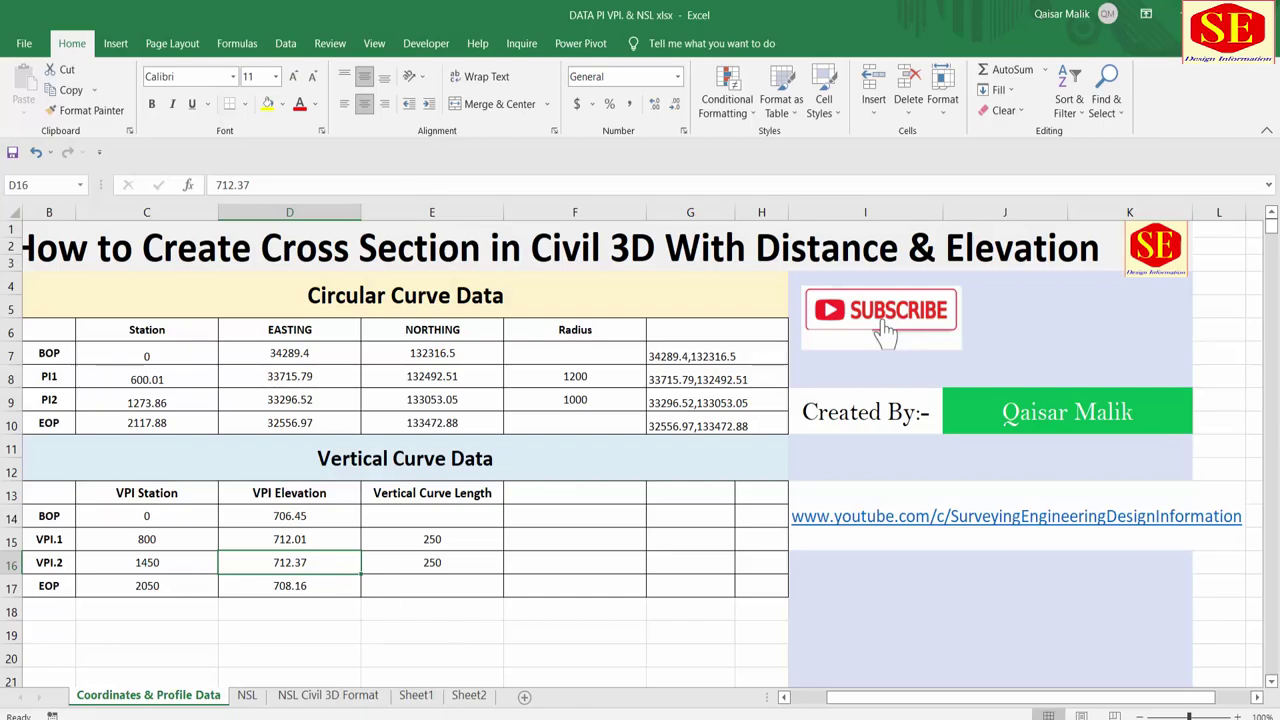
{"action": "type", "text": "715"}
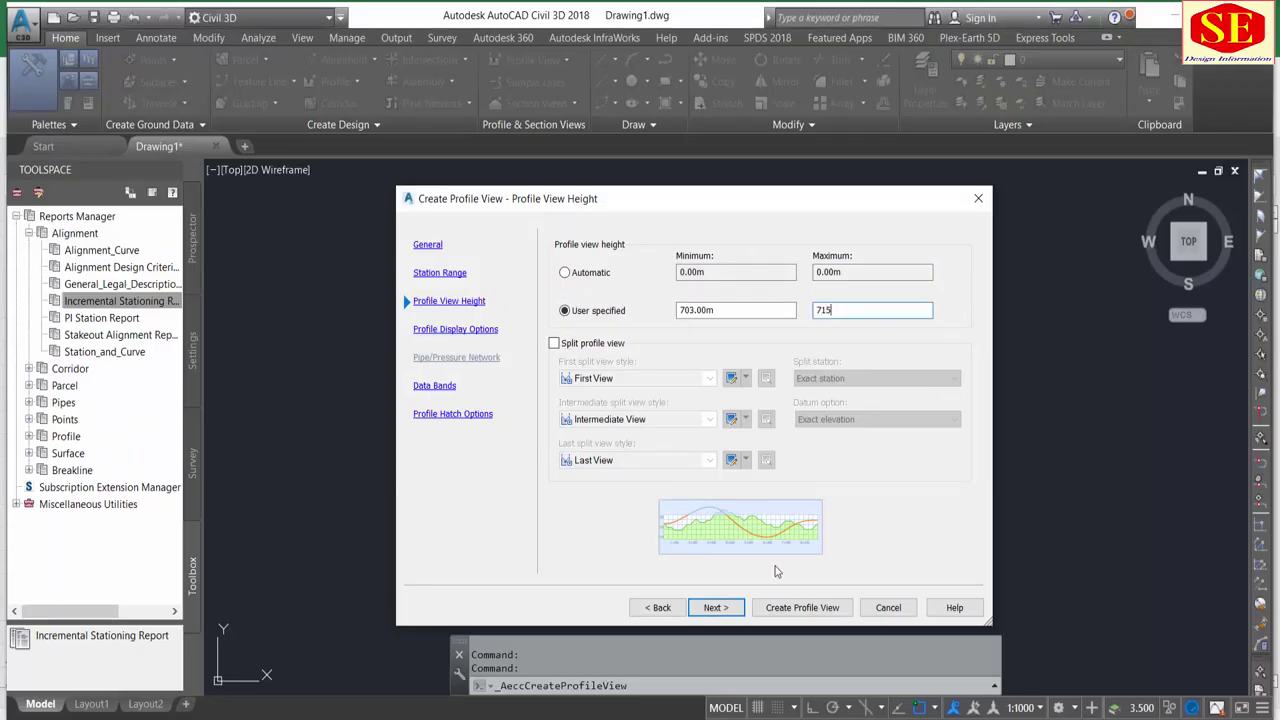
- Create the XYZ profile view, placing its origin in open space below the alignment, and frame the whole grid
{"action": "left_click", "coordinate": [715, 608]}
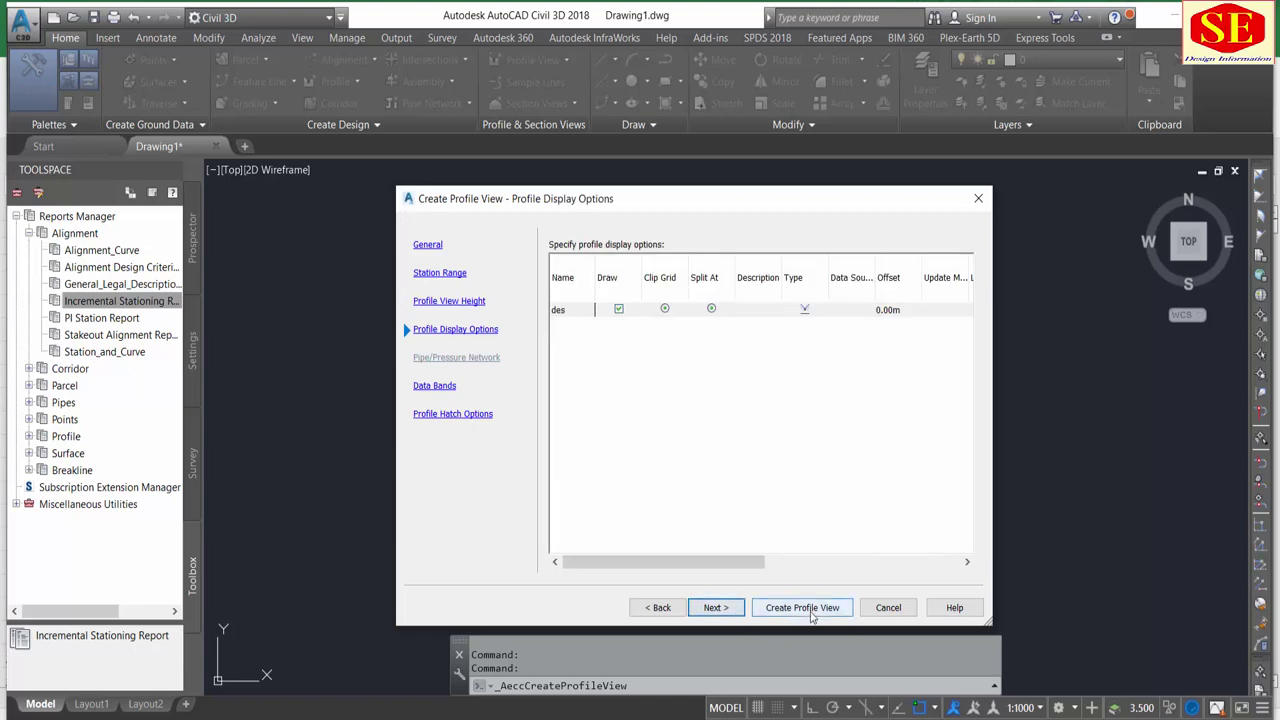
{"action": "left_click", "coordinate": [811, 612]}
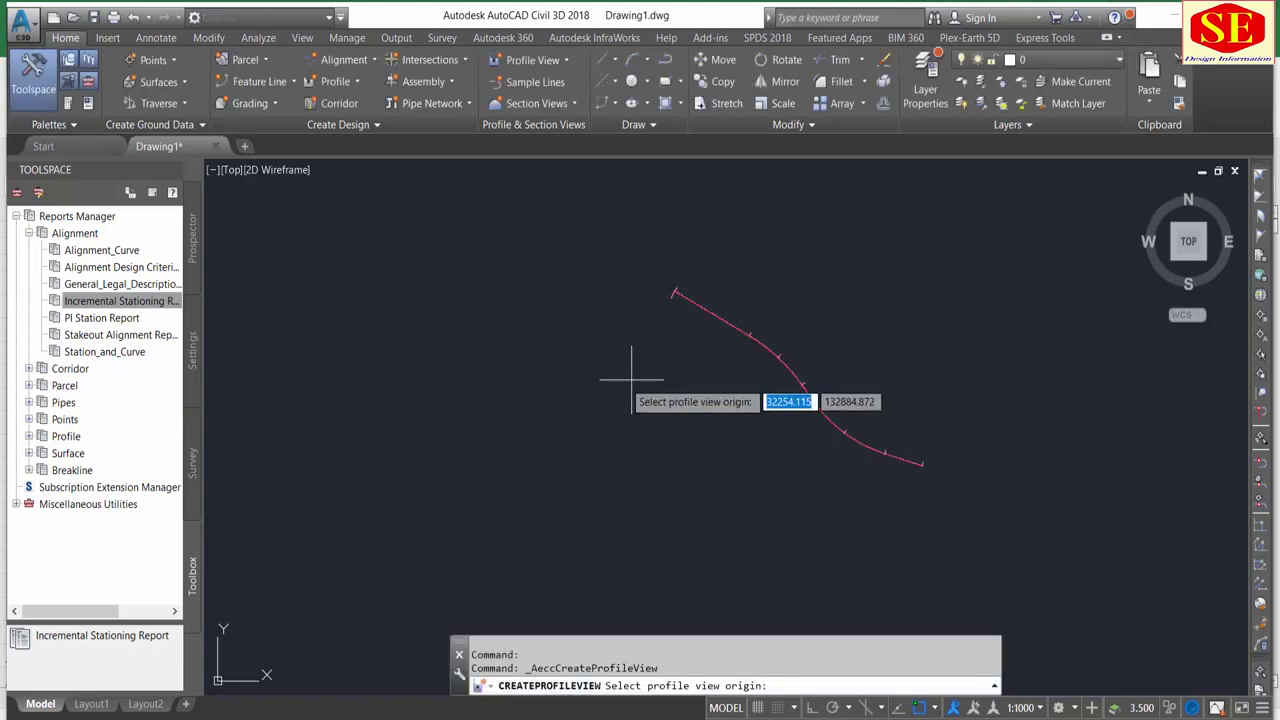
{"action": "middle_click_drag", "start_coordinate": [480, 509], "coordinate": [506, 420]}
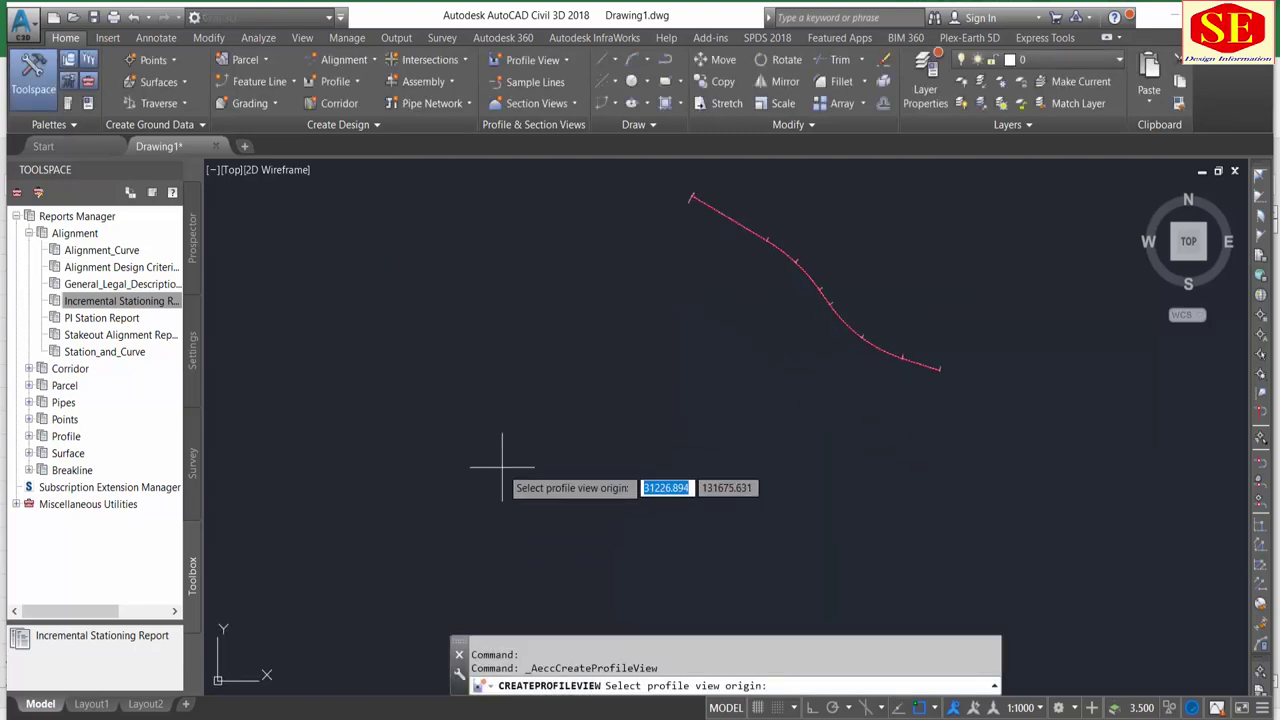
{"action": "left_click", "coordinate": [503, 468]}
{"action": "scroll", "coordinate": [503, 468], "scroll_direction": "up", "scroll_amount": 5}
{"action": "scroll", "coordinate": [508, 457], "scroll_direction": "up", "scroll_amount": 2}
{"action": "scroll", "coordinate": [523, 414], "scroll_direction": "down", "scroll_amount": 3}
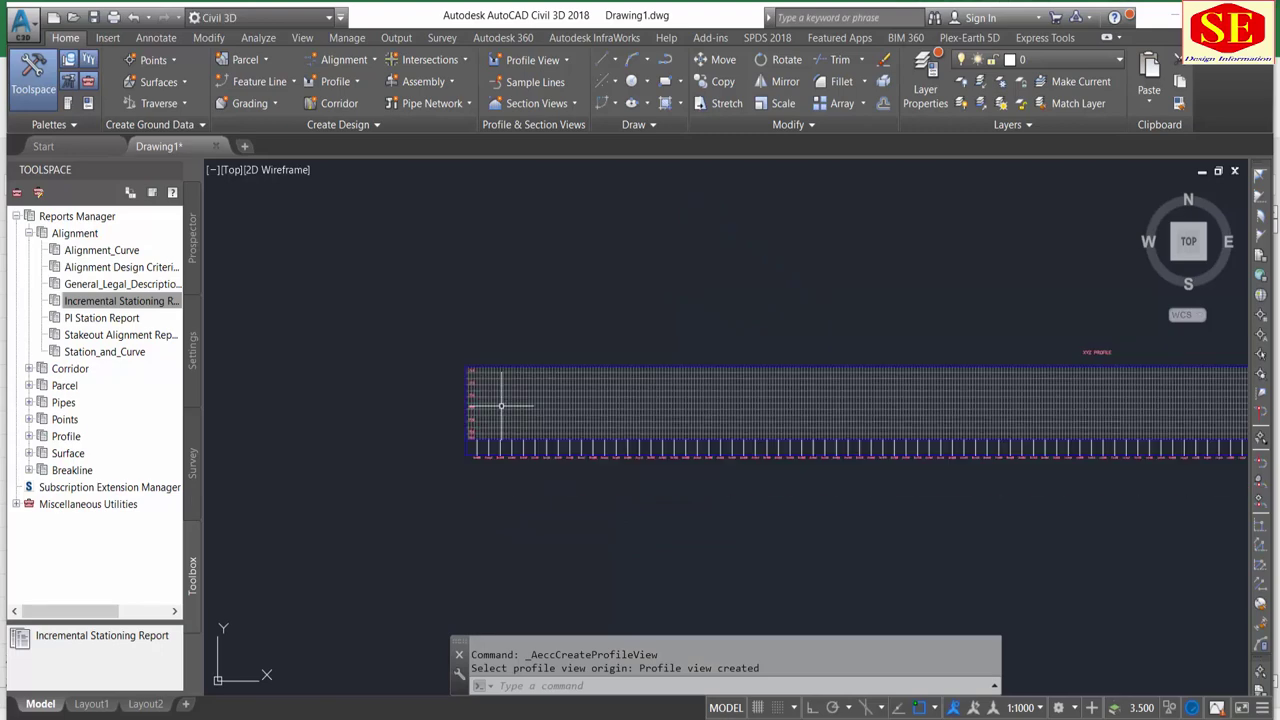
{"action": "middle_click_drag", "start_coordinate": [945, 437], "coordinate": [980, 363]}
{"action": "scroll", "coordinate": [980, 363], "scroll_direction": "up", "scroll_amount": 3}
{"action": "scroll", "coordinate": [983, 434], "scroll_direction": "down", "scroll_amount": 3}
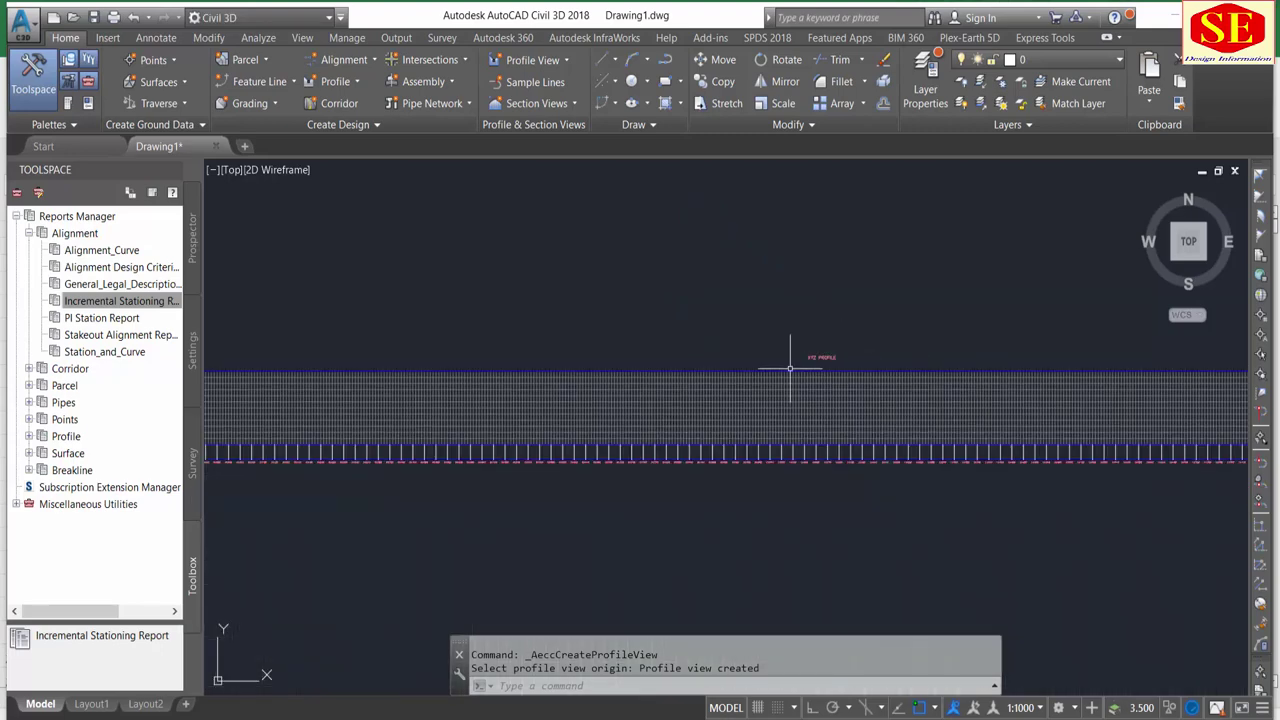
{"action": "mouse_move", "coordinate": [789, 363]}
{"action": "middle_mouse_down"}
{"action": "mouse_move", "coordinate": [740, 376]}
{"action": "mouse_move", "coordinate": [854, 376]}
{"action": "middle_mouse_up"}
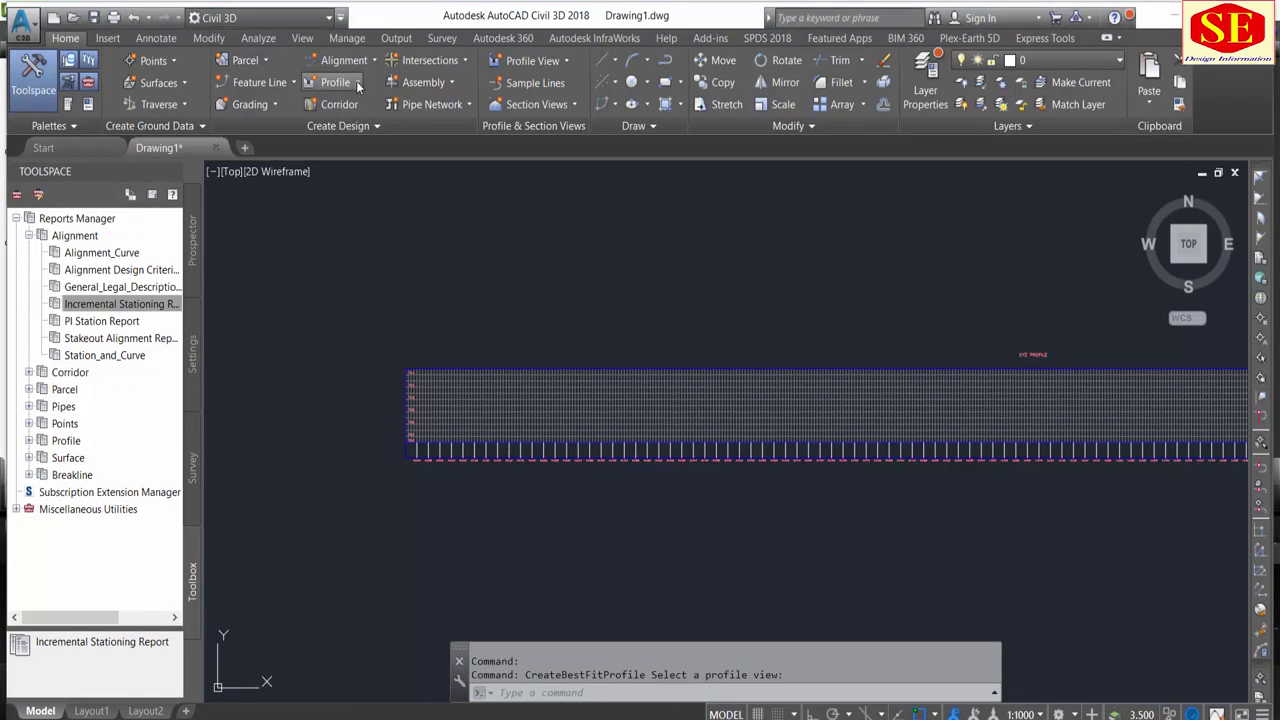
- Create design profile Layout (1) for alignment XYZ in the profile view using the Design Profile style
{"action": "left_click", "coordinate": [358, 87]}
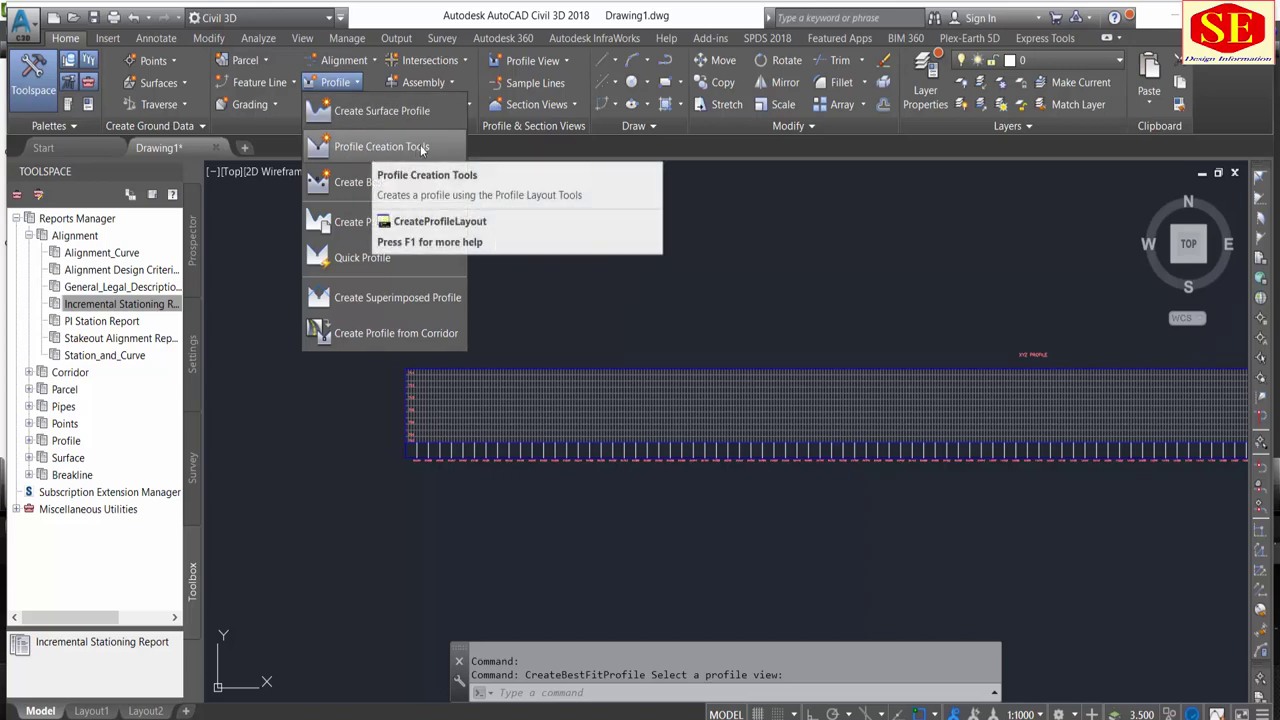
{"action": "left_click", "coordinate": [418, 149]}
{"action": "left_click", "coordinate": [475, 379]}
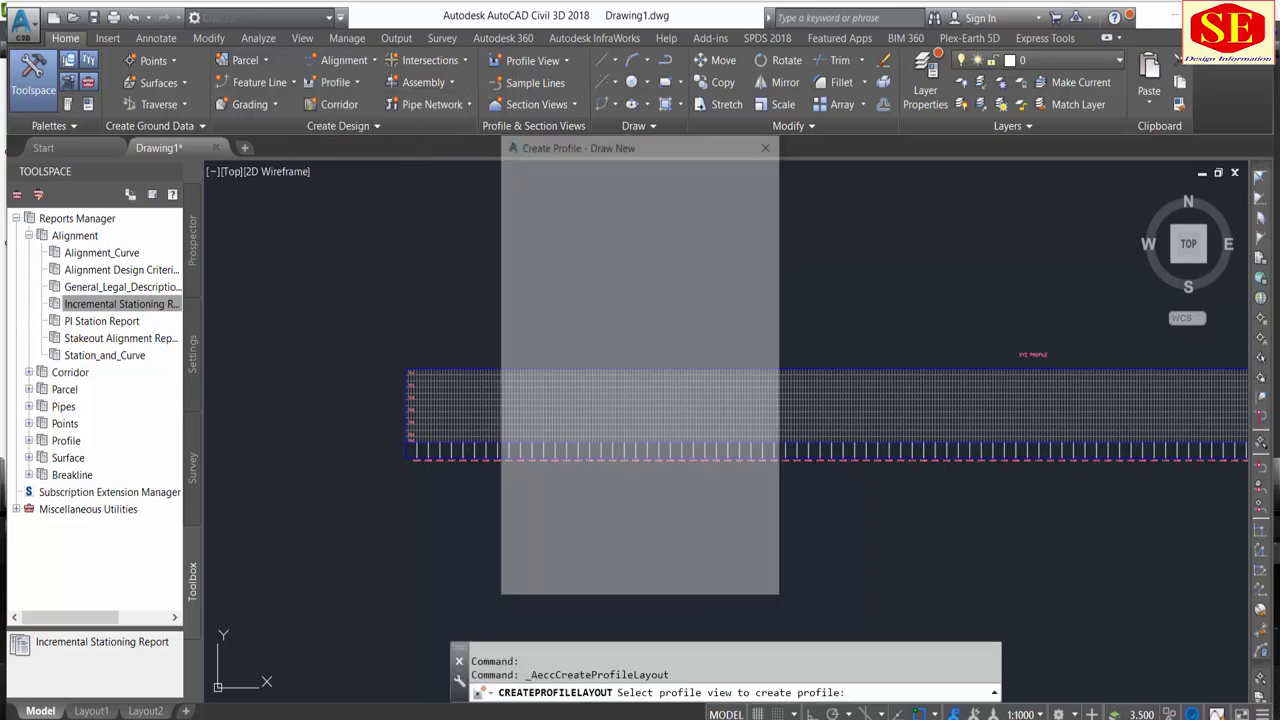
{"action": "left_click", "coordinate": [623, 227]}
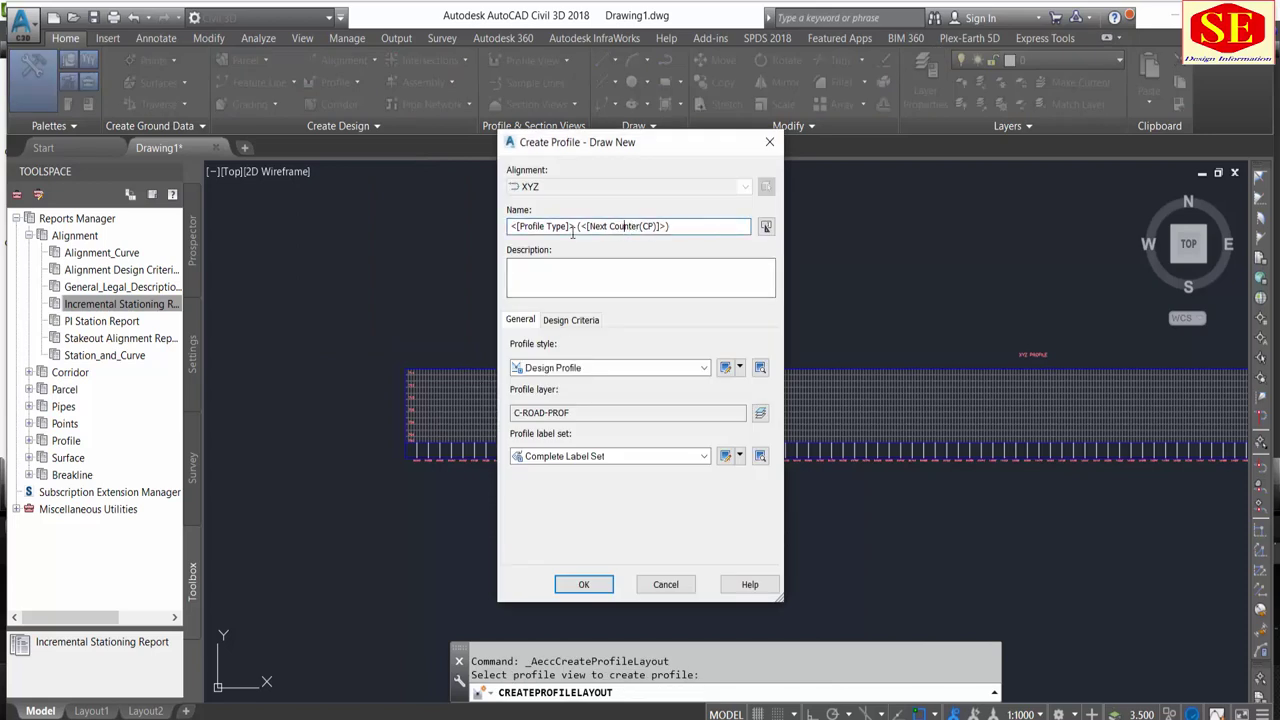
{"action": "left_click", "coordinate": [600, 368]}
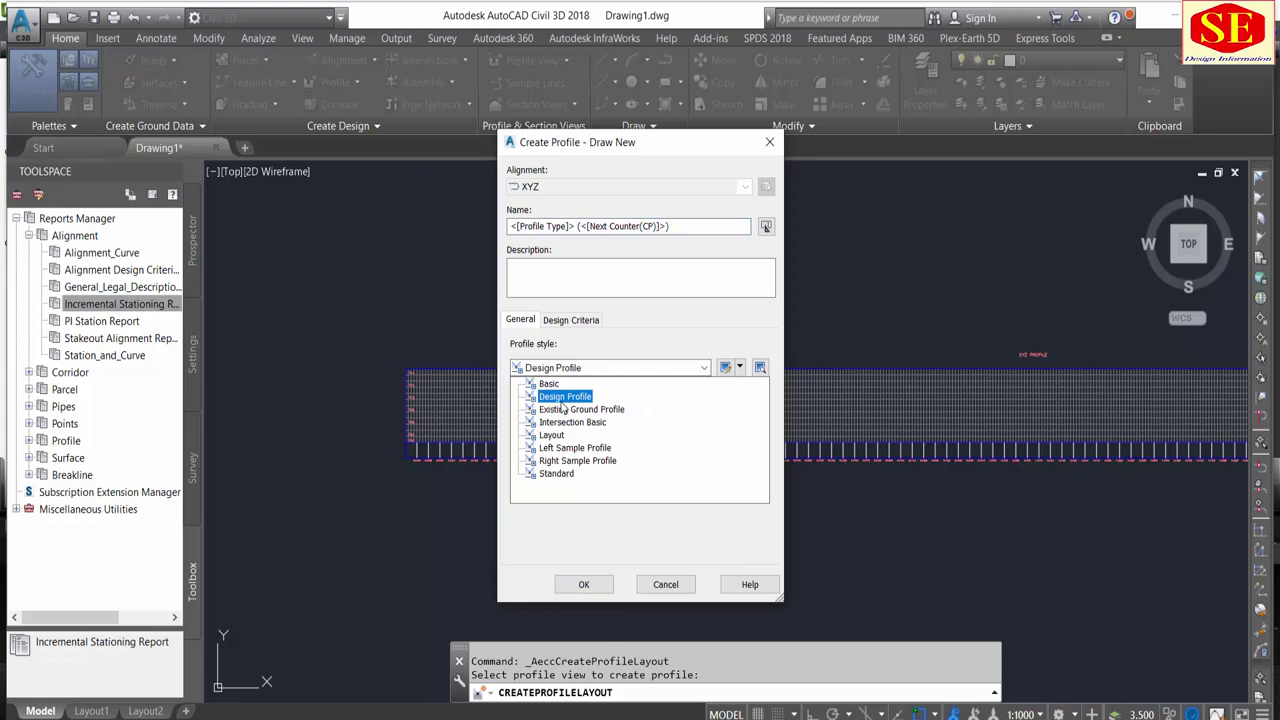
{"action": "left_click", "coordinate": [564, 400]}
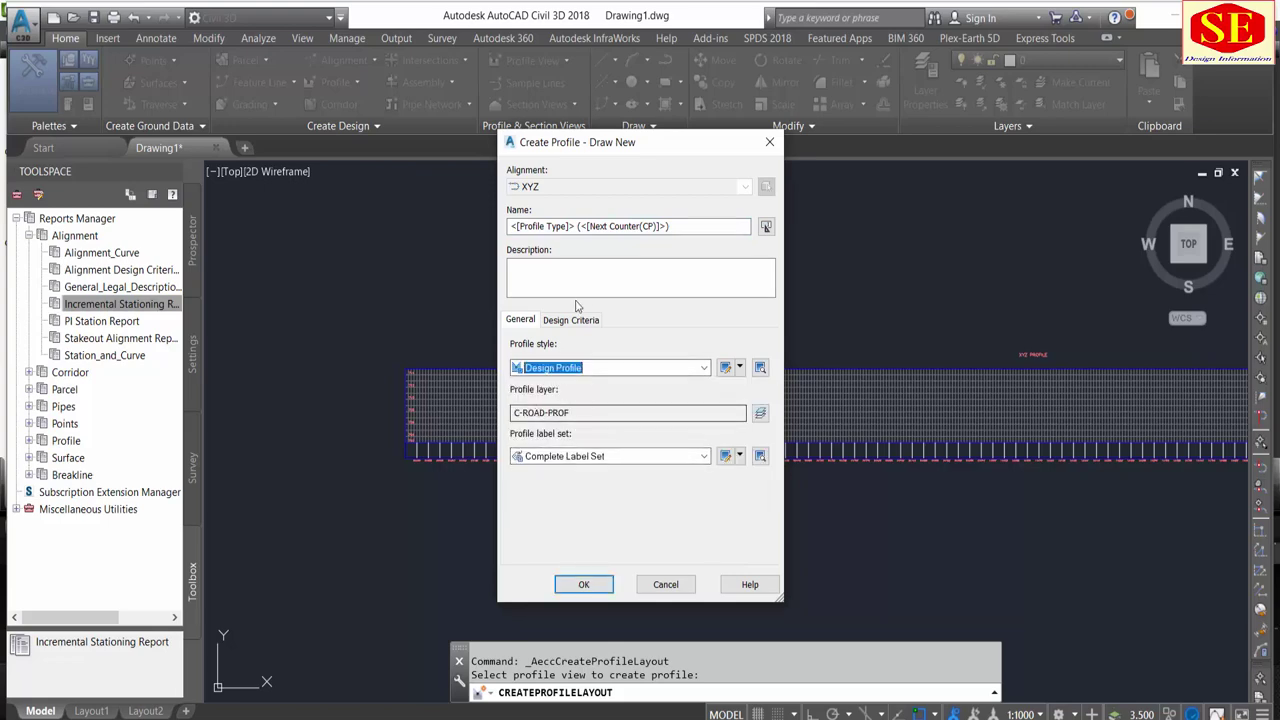
{"action": "left_click", "coordinate": [585, 584]}
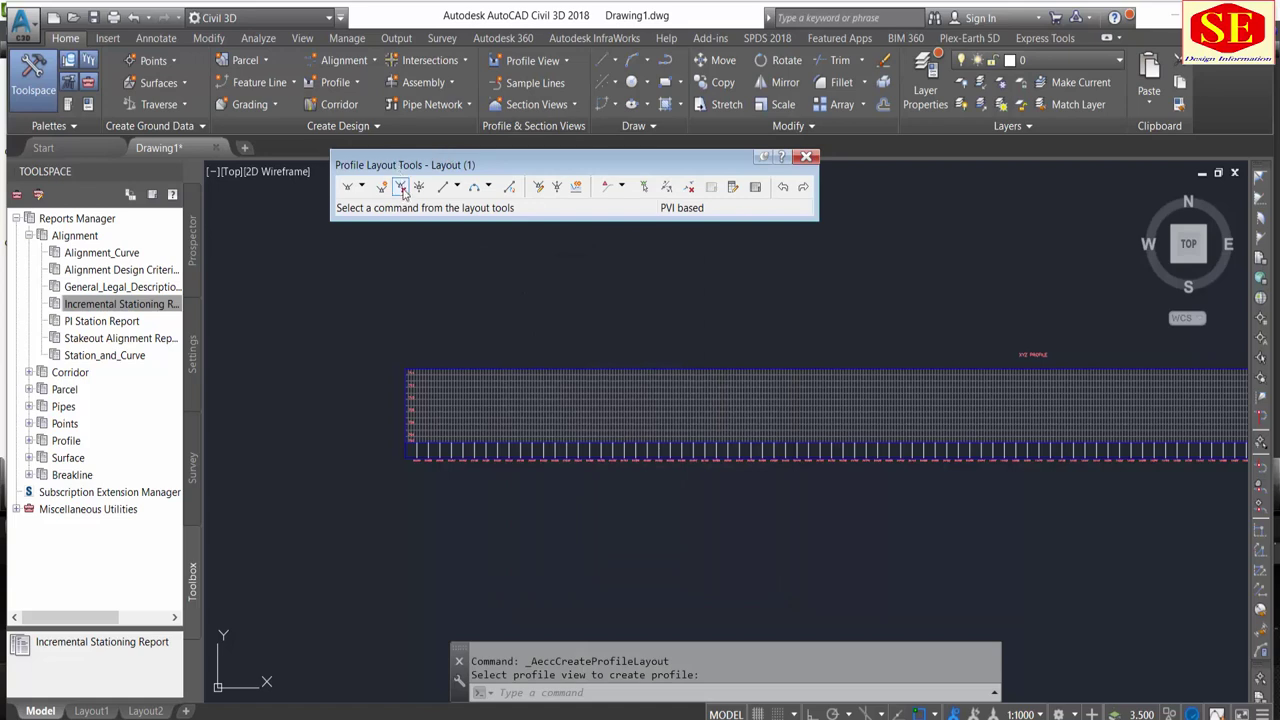
- Switch to Draw Tangents With Curves and start station/elevation point entry ('PSE) on the profile view
{"action": "left_click_drag", "start_coordinate": [398, 165], "coordinate": [425, 196]}
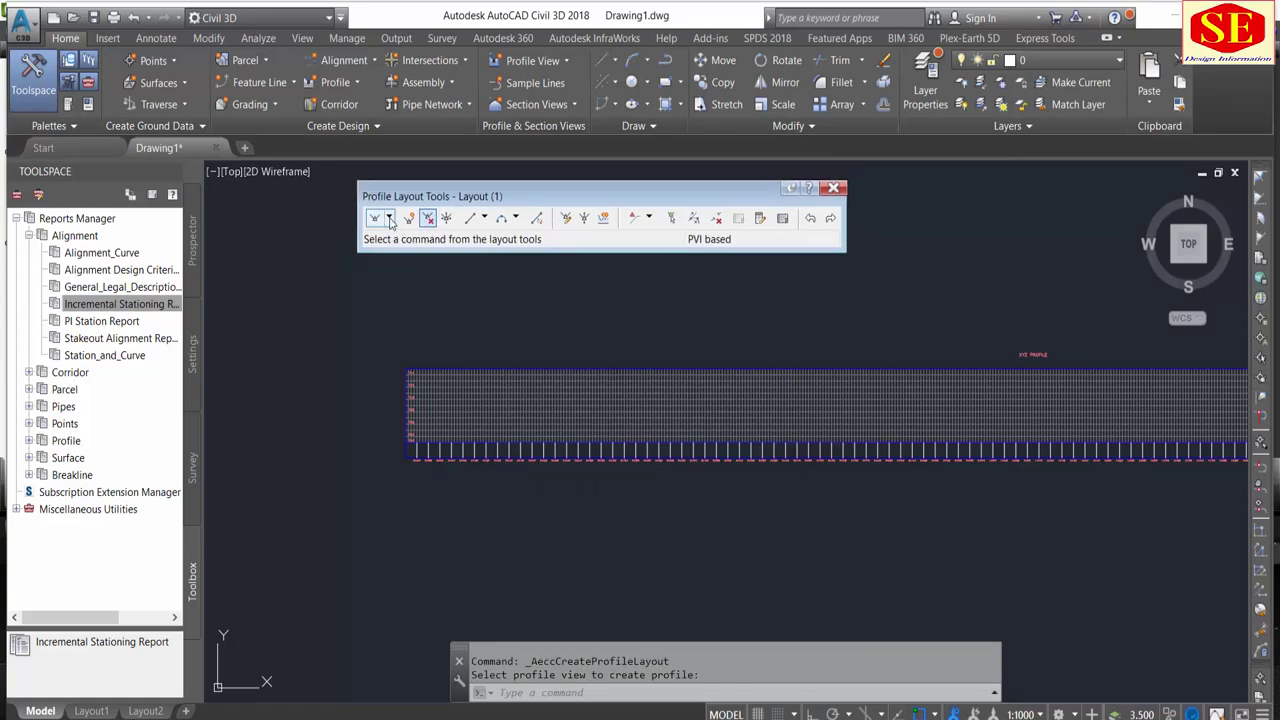
{"action": "left_click", "coordinate": [389, 219]}
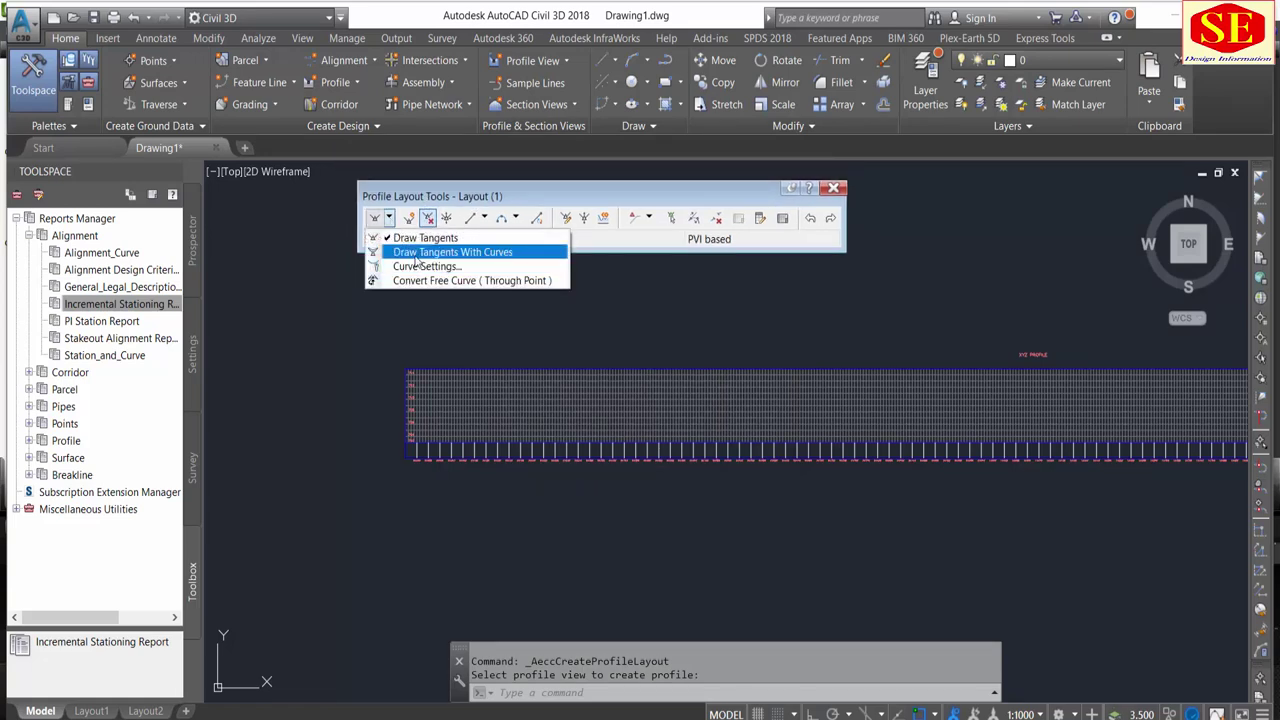
{"action": "left_click", "coordinate": [465, 253]}
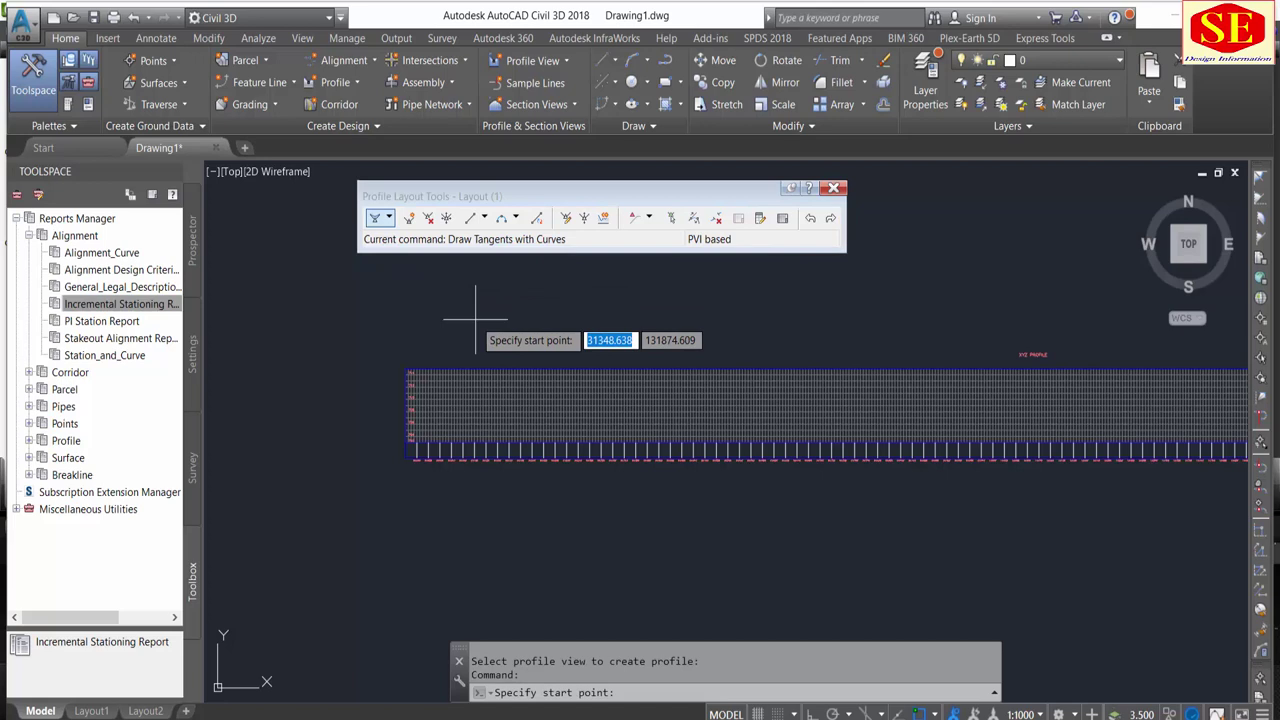
{"action": "type", "text": "1"}
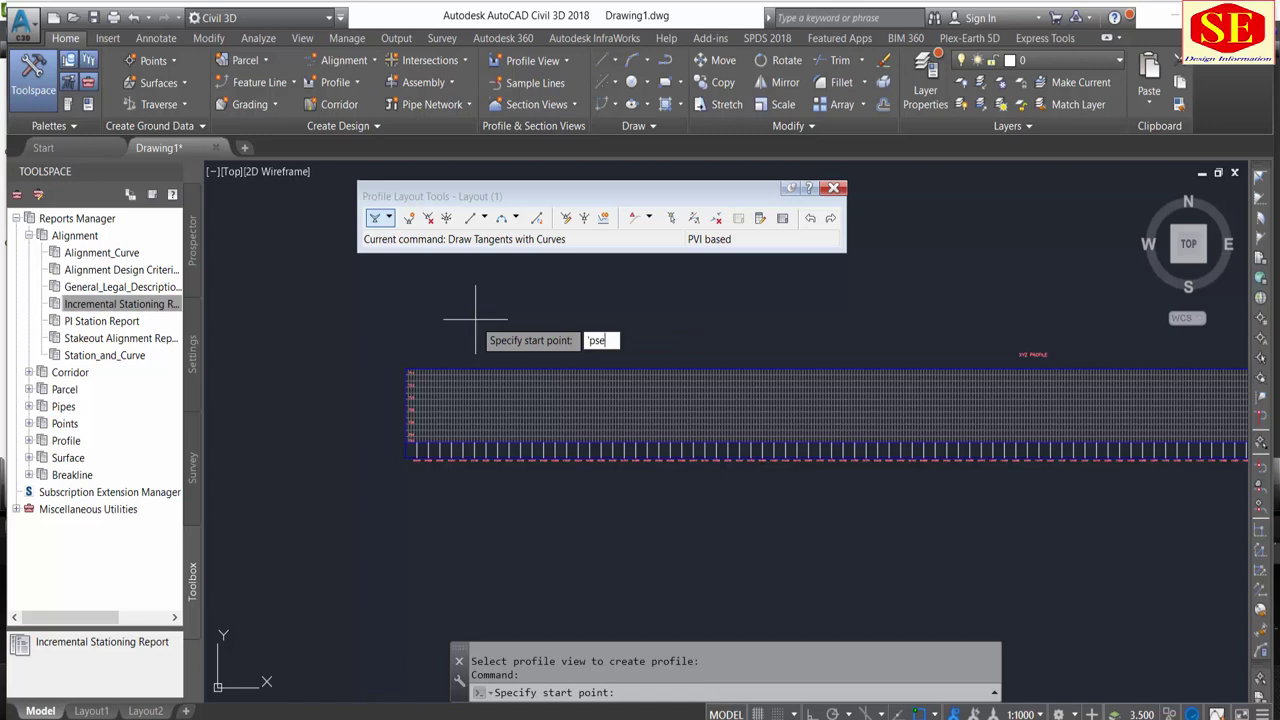
{"action": "key", "text": "Return"}
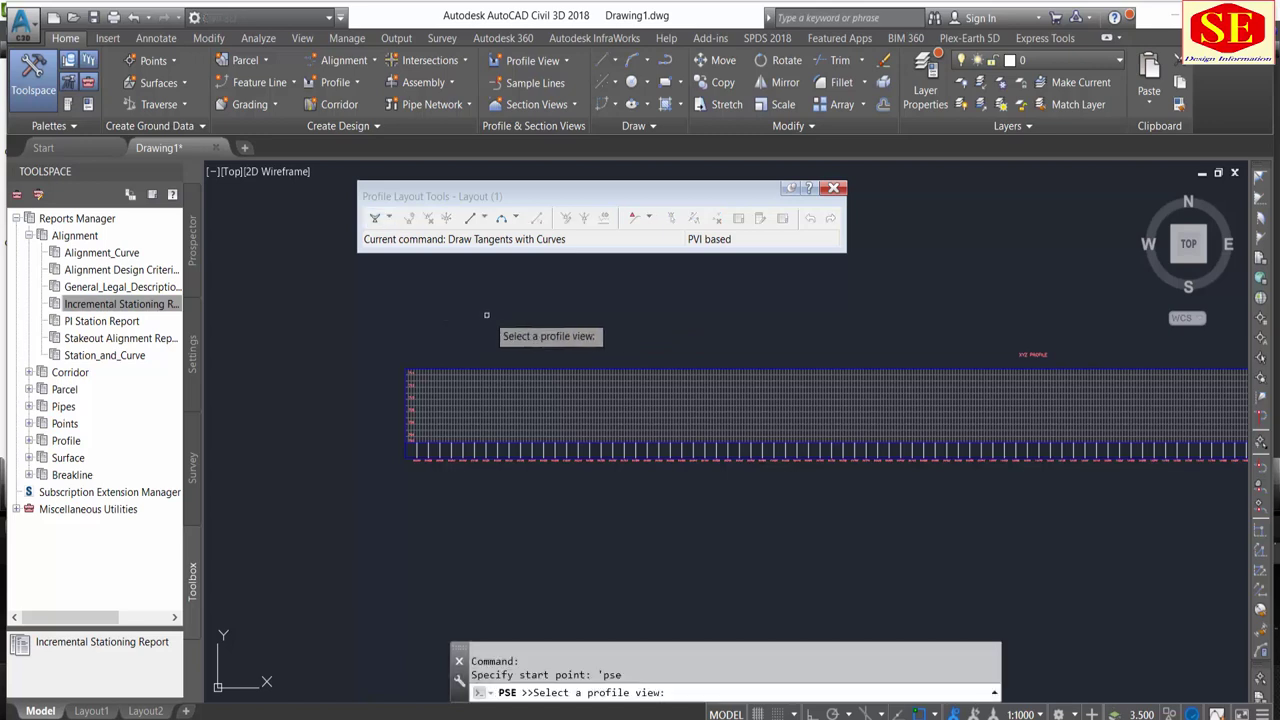
{"action": "left_click", "coordinate": [497, 369]}
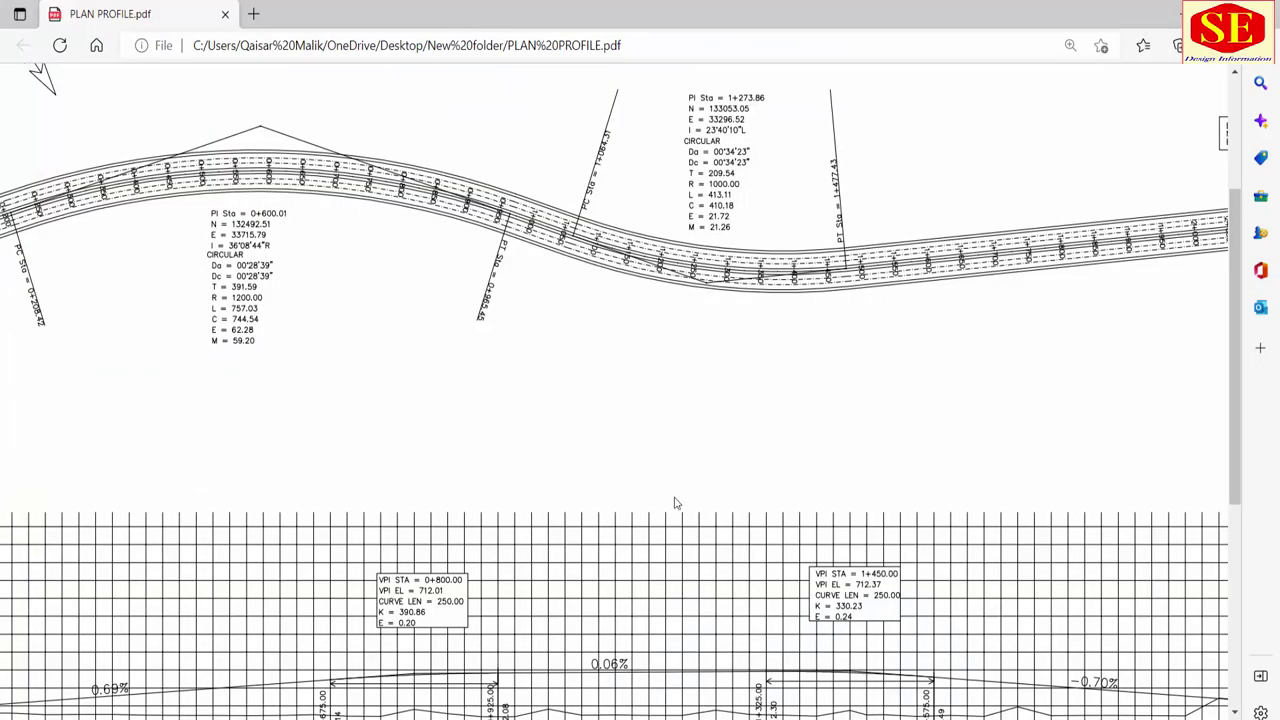
- Scroll PLAN PROFILE.pdf to show the profile grid with VPI stations, elevations and 250 m curves
{"action": "scroll", "coordinate": [675, 503], "scroll_direction": "down", "scroll_amount": 2}
{"action": "scroll", "coordinate": [615, 390], "scroll_direction": "left", "scroll_amount": 3}
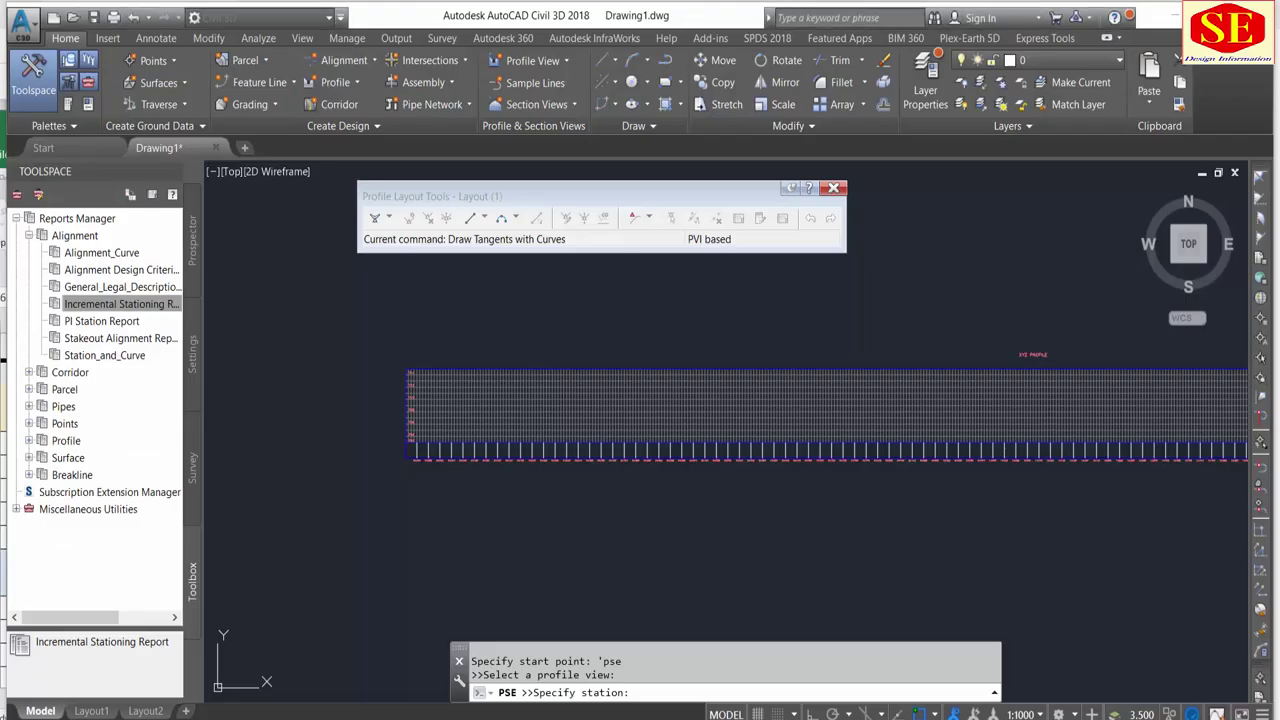
- Place the profile's start point at station 0, elevation 706.45, read from the spreadsheet
{"action": "scroll", "coordinate": [1016, 435], "scroll_direction": "down", "scroll_amount": 4}
{"action": "scroll", "coordinate": [1016, 435], "scroll_direction": "down", "scroll_amount": 1}
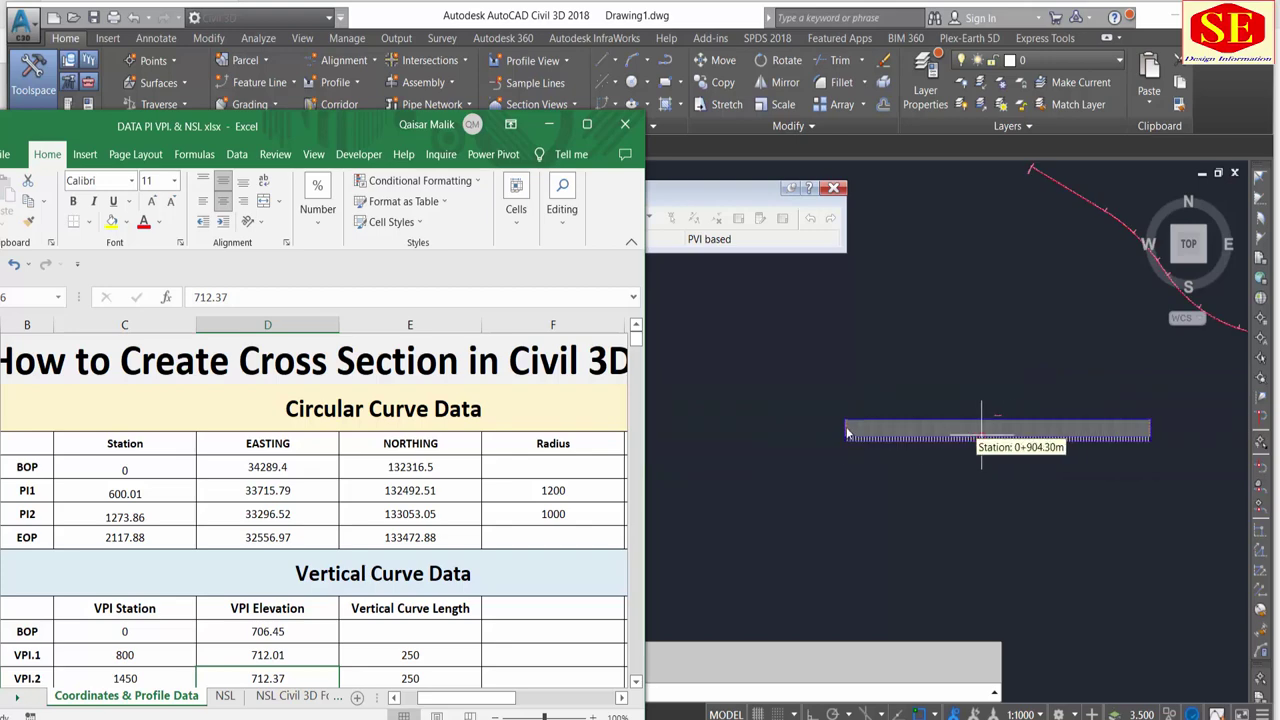
{"action": "scroll", "coordinate": [848, 432], "scroll_direction": "up", "scroll_amount": 5}
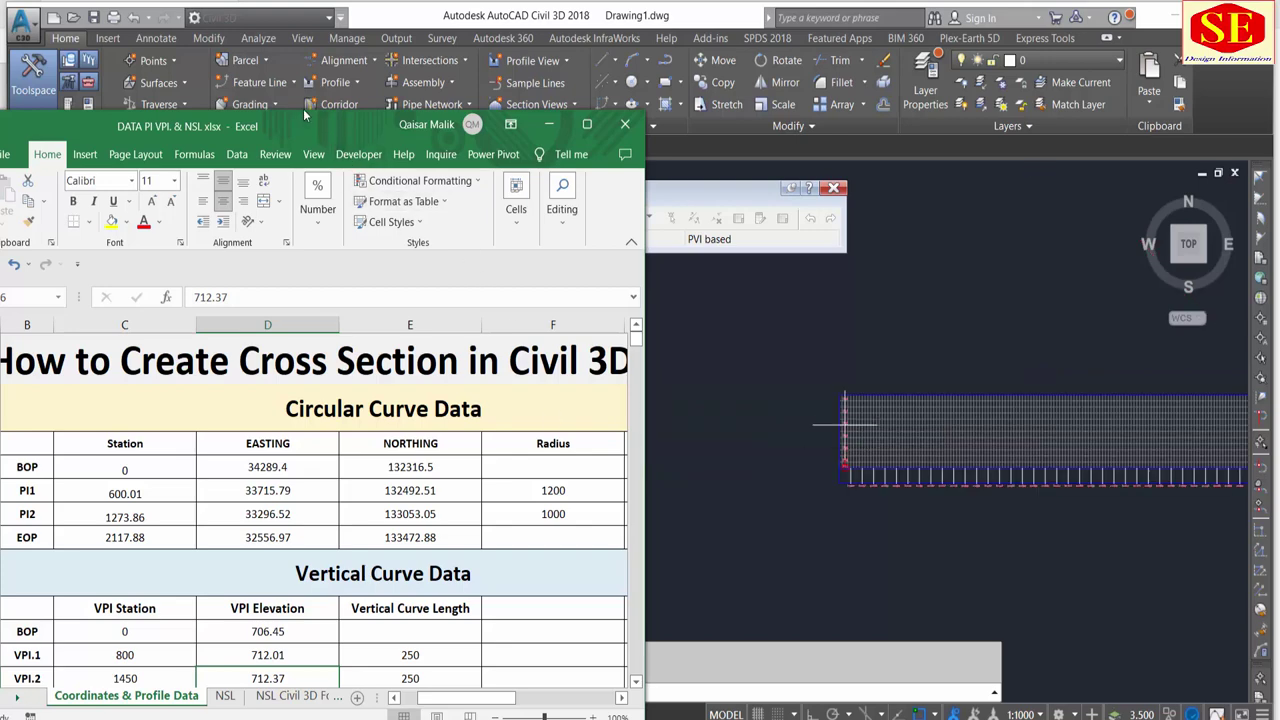
{"action": "left_click_drag", "start_coordinate": [292, 119], "coordinate": [340, 82]}
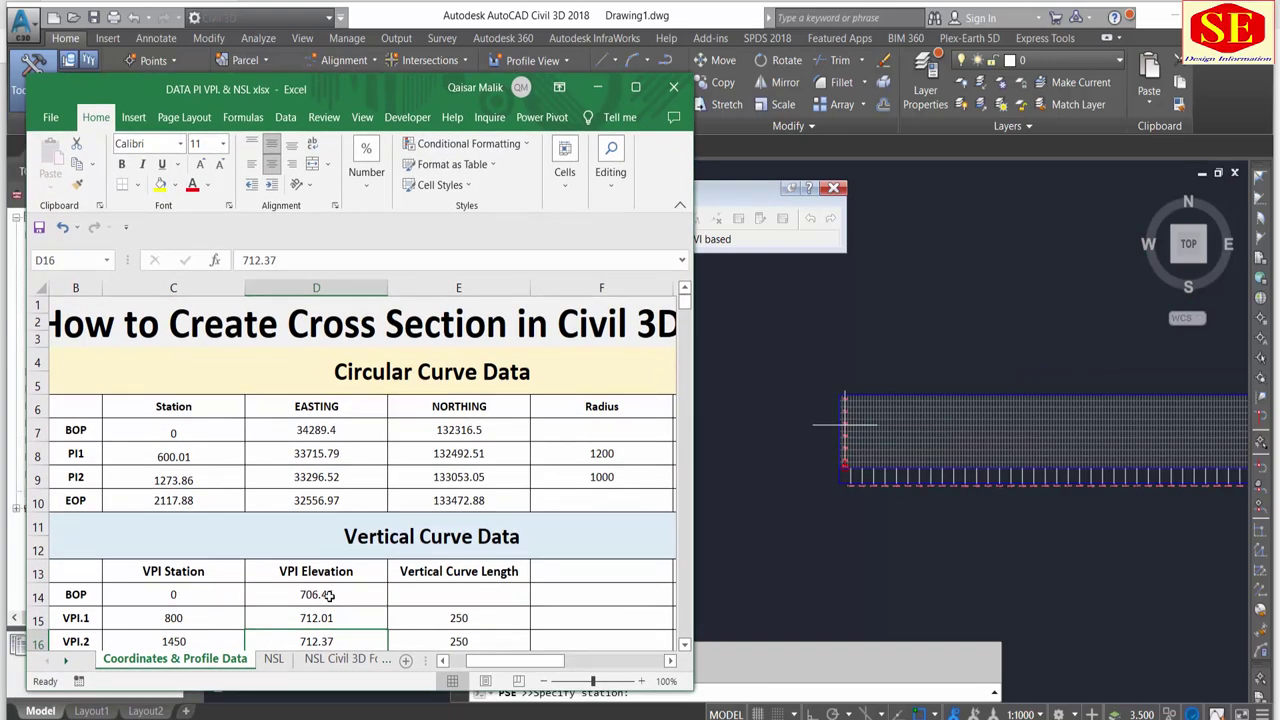
{"action": "left_click", "coordinate": [906, 434]}
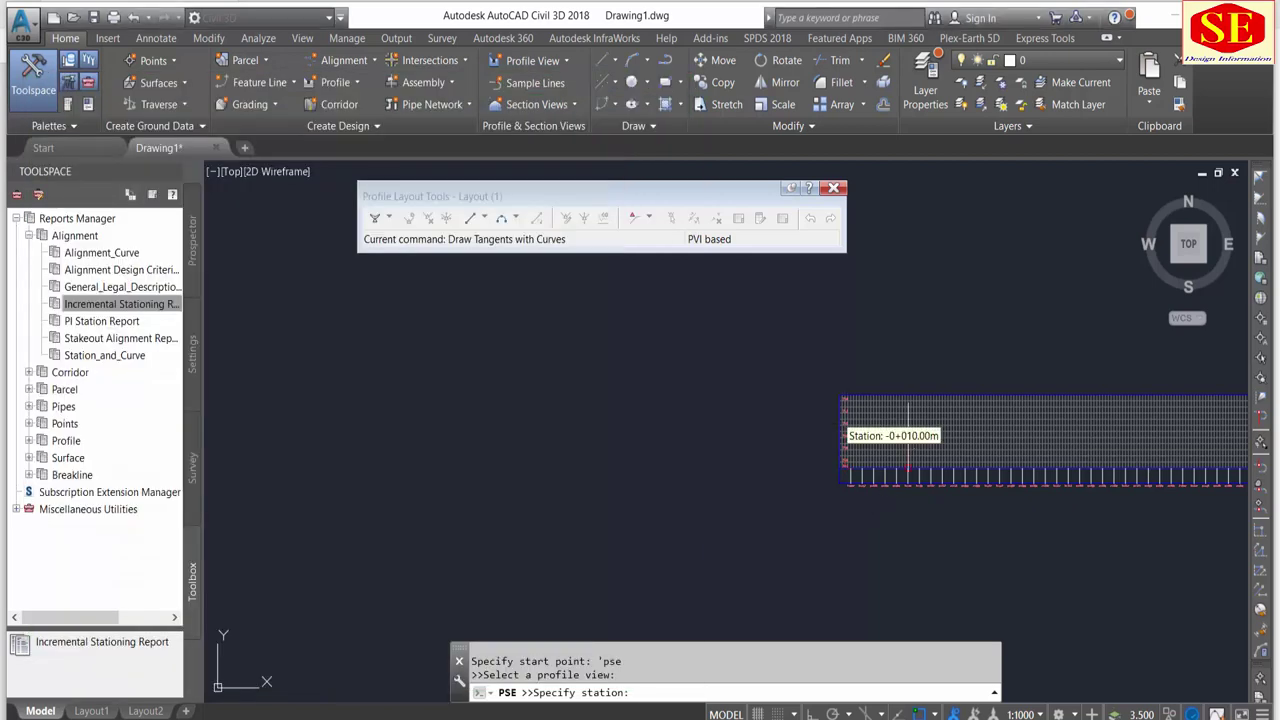
{"action": "type", "text": "0"}
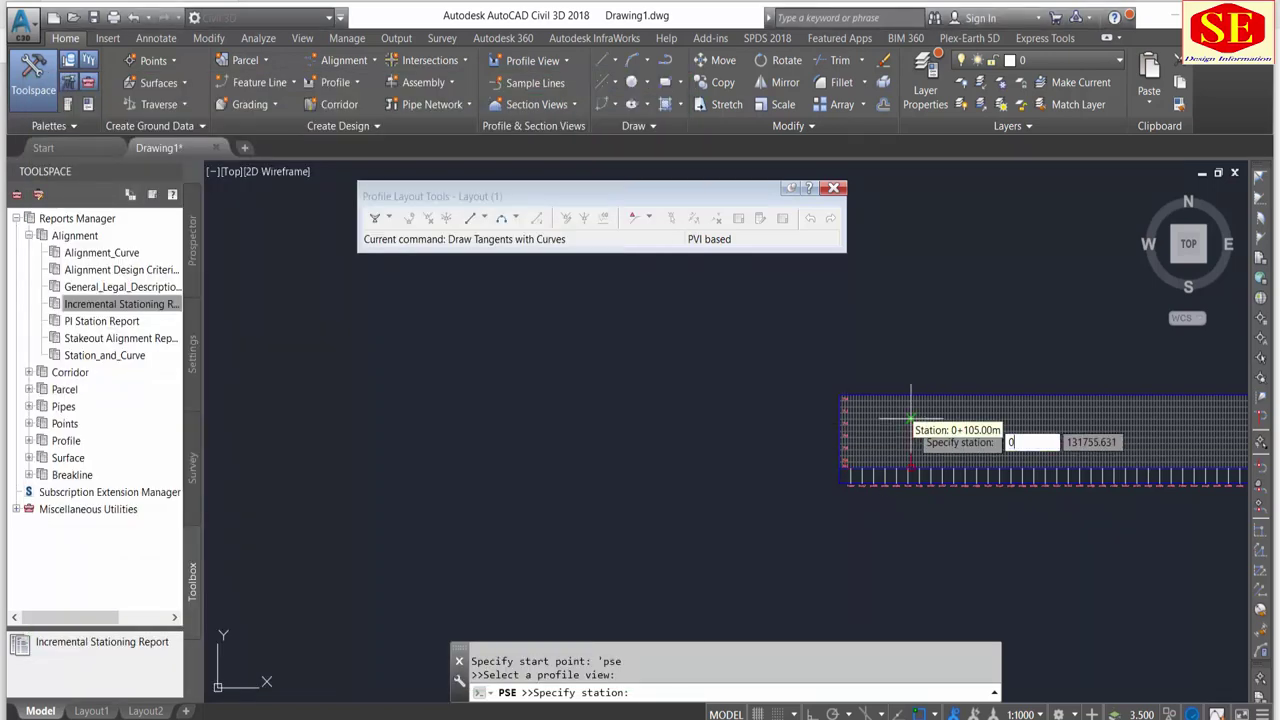
{"action": "key", "text": "Return"}
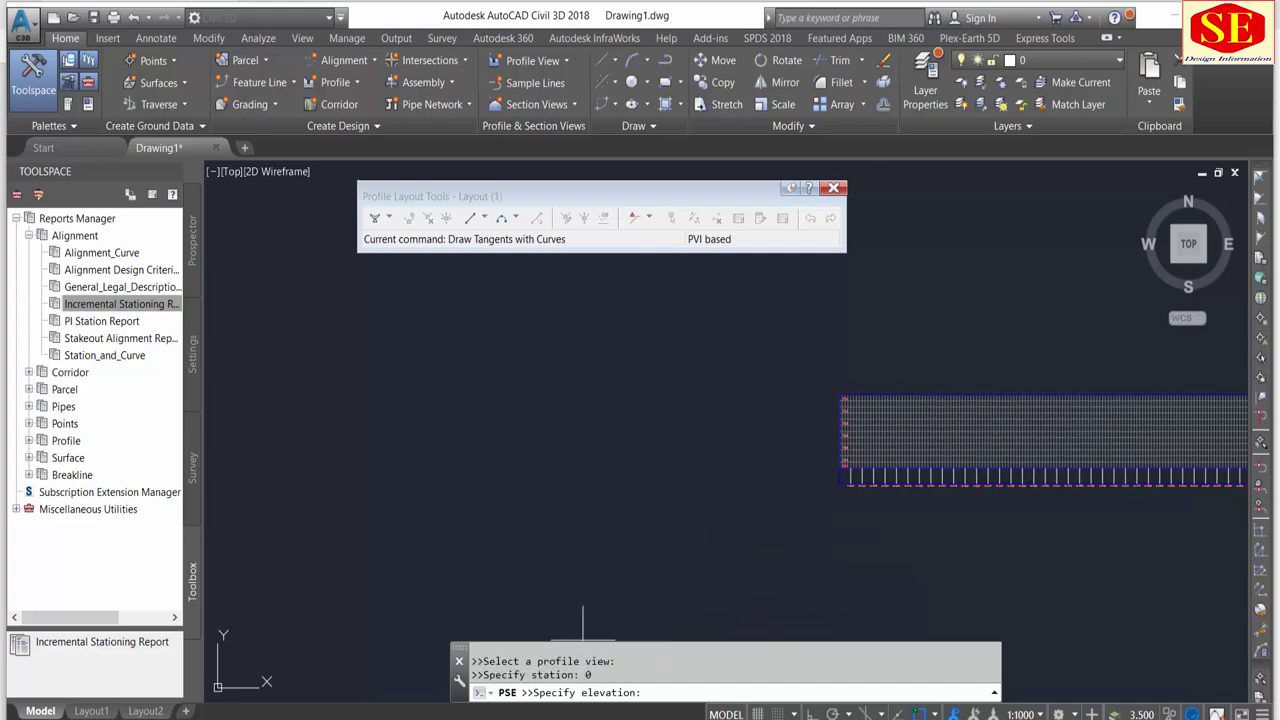
{"action": "left_click", "coordinate": [472, 717]}
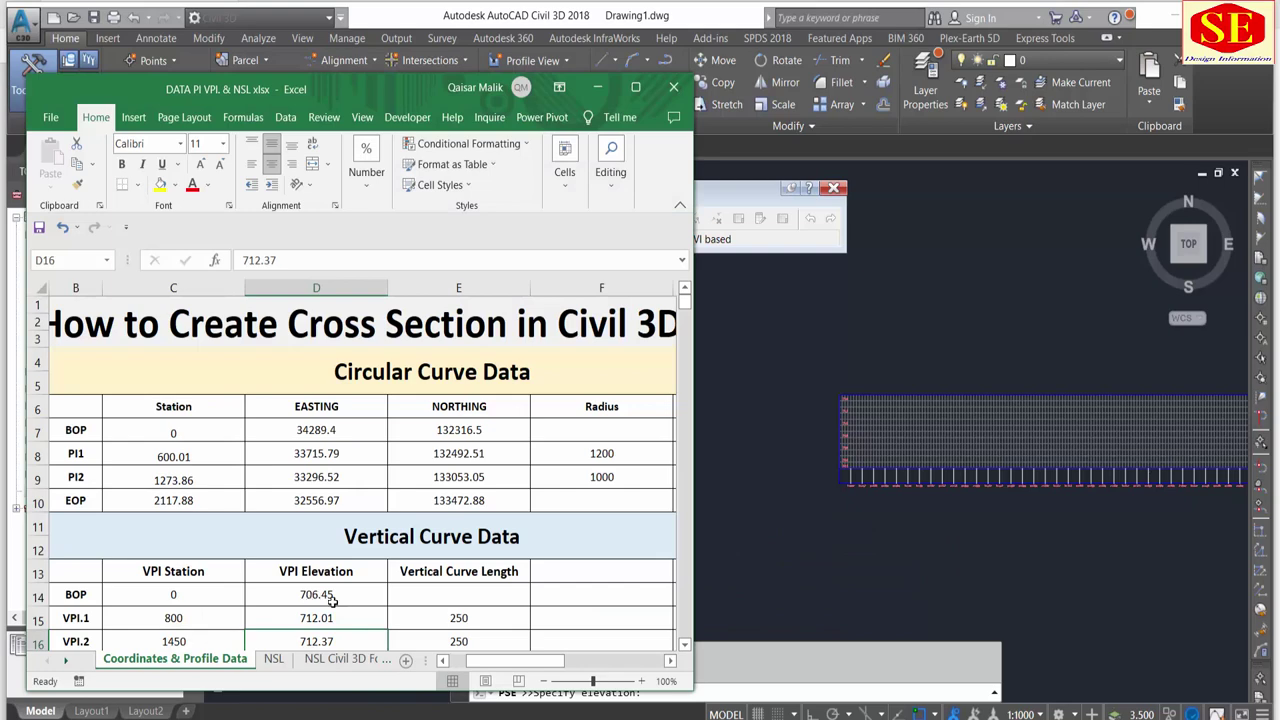
{"action": "type", "text": "706"}
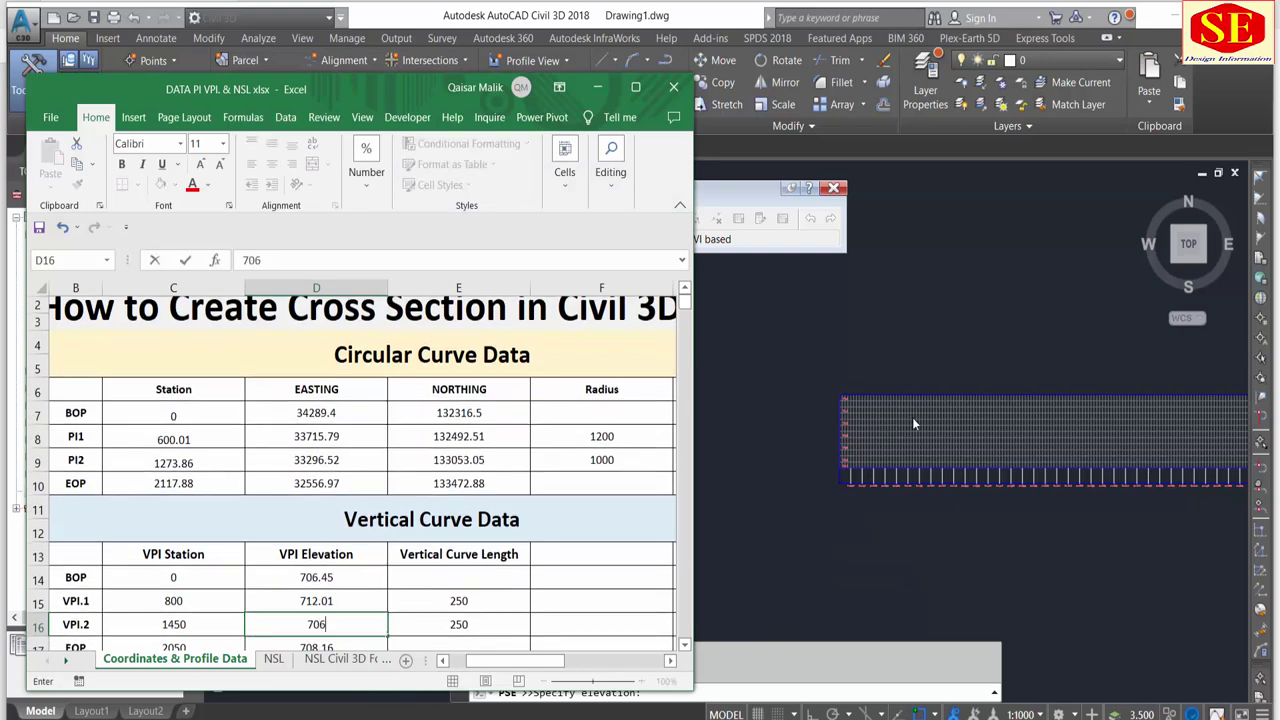
{"action": "left_click", "coordinate": [918, 378]}
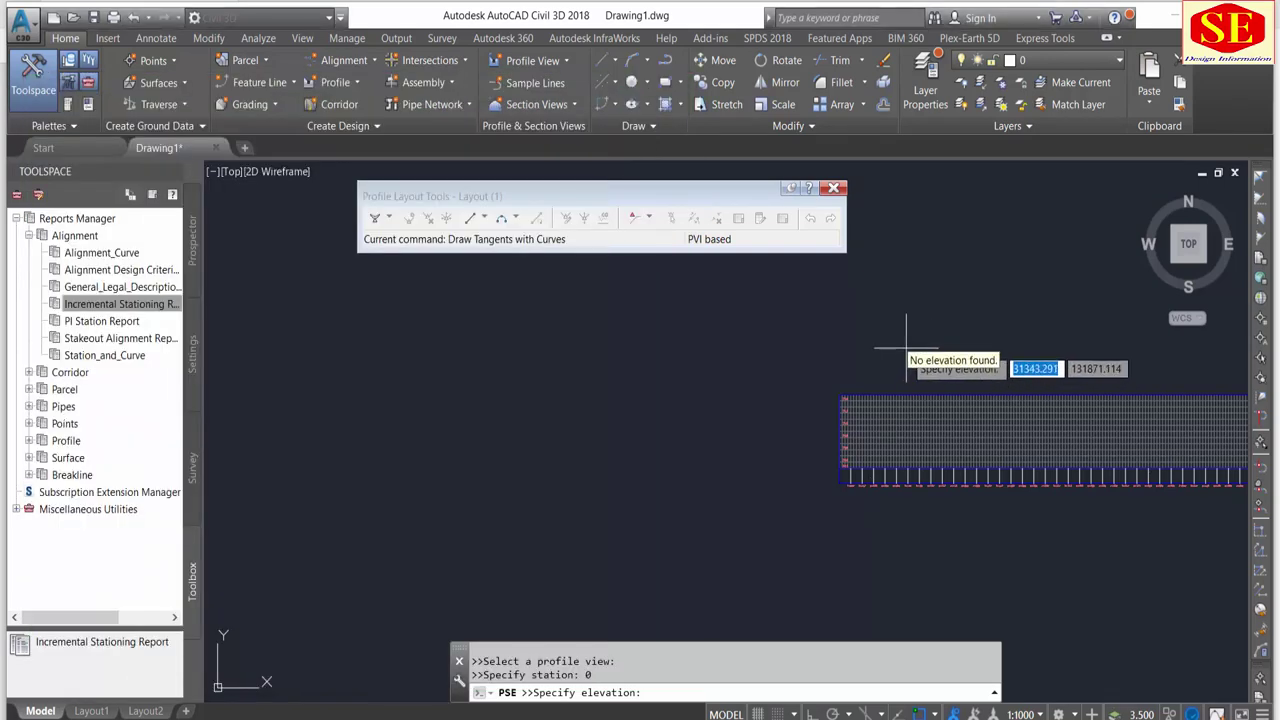
{"action": "type", "text": "706.4"}
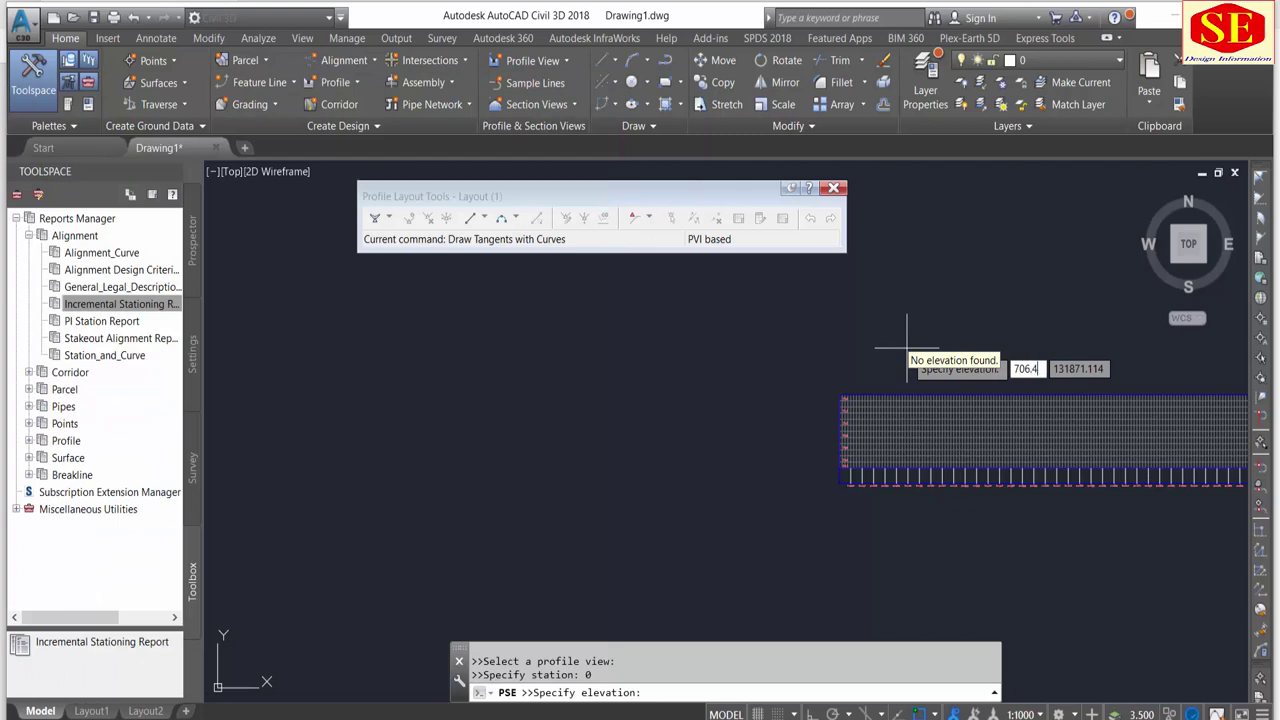
{"action": "type", "text": "5"}
{"action": "key", "text": "Return"}
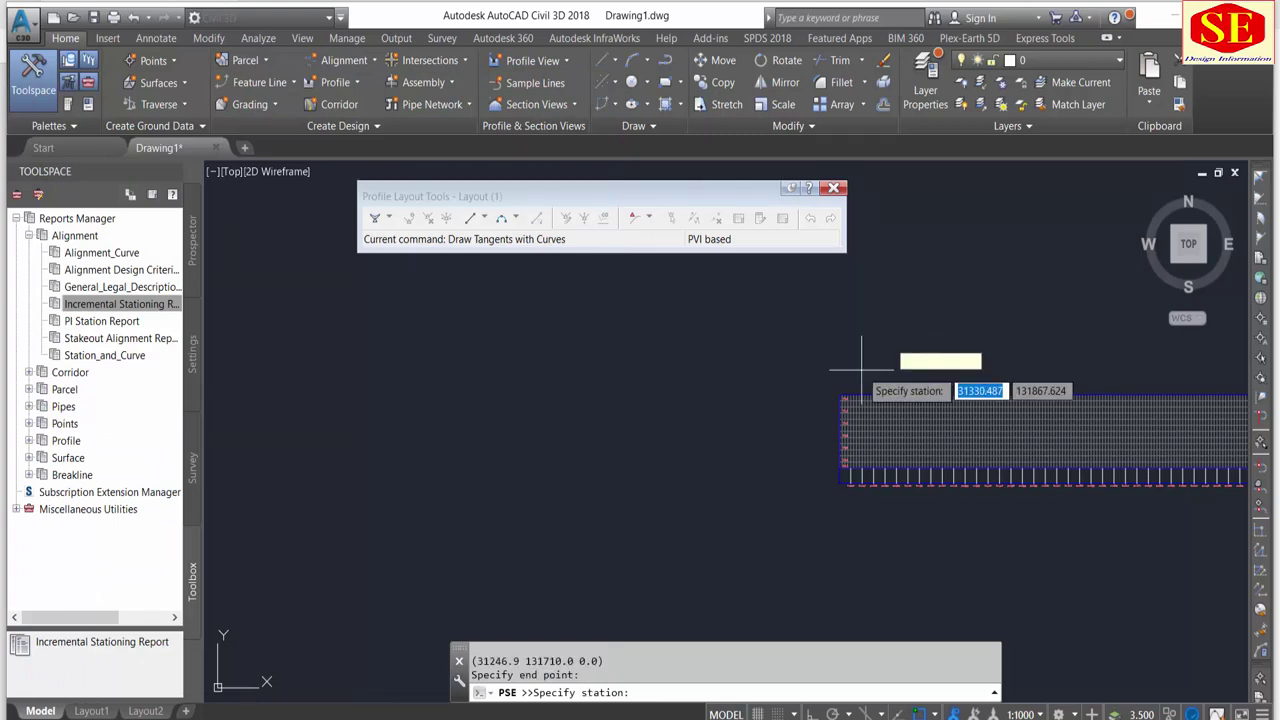
- Add the next PVI at station 800, elevation 712.01, completing the first tangent
{"action": "key", "text": "alt+Tab"}
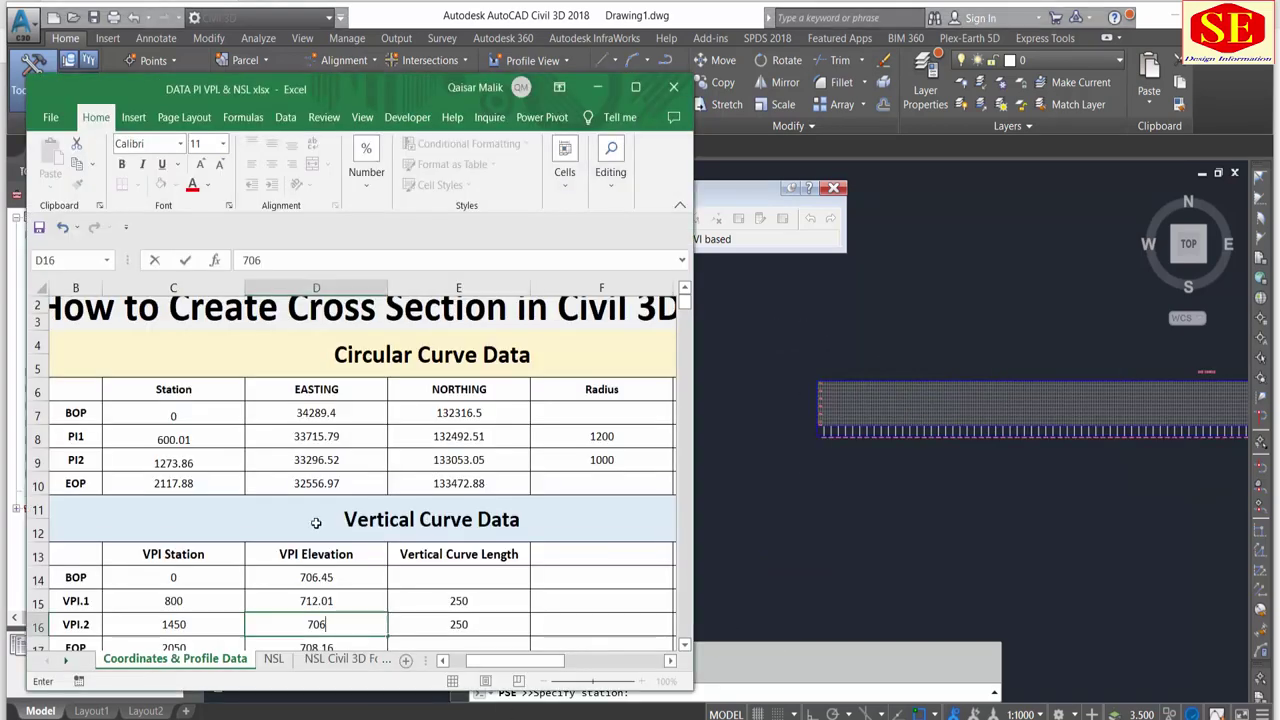
{"action": "scroll", "coordinate": [168, 547], "scroll_direction": "down", "scroll_amount": 1}
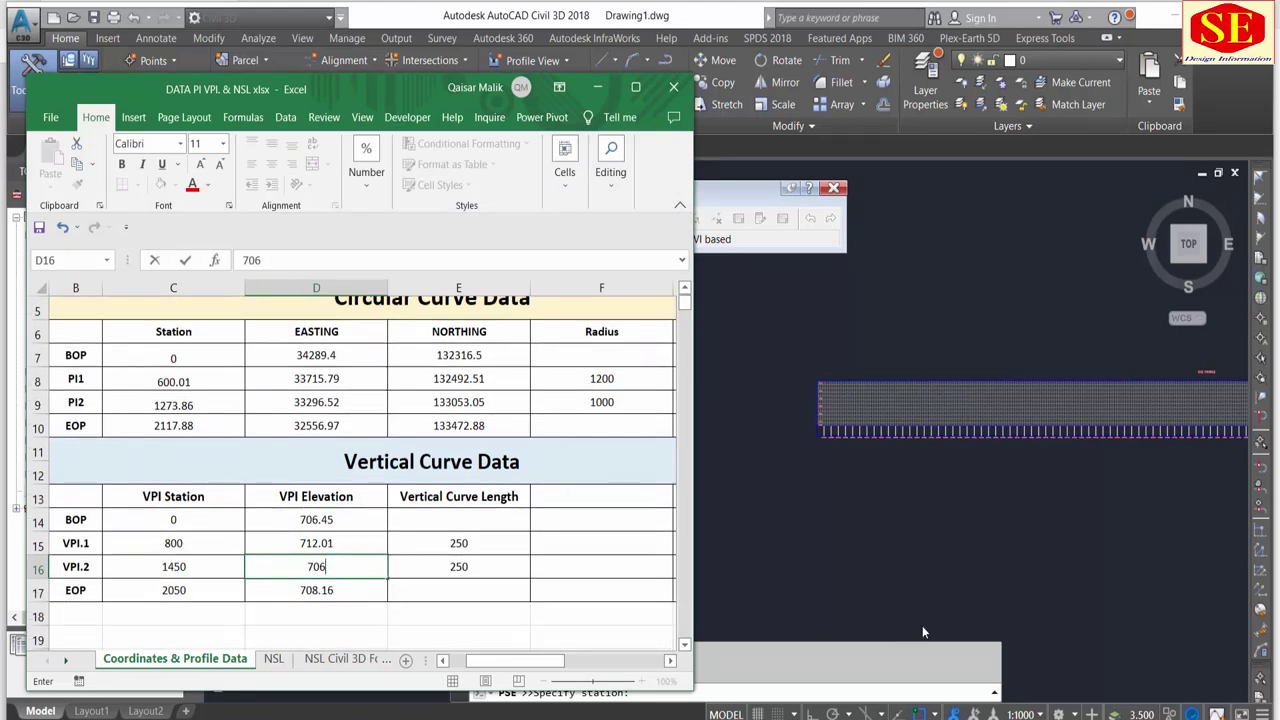
{"action": "key", "text": "alt+Tab"}
{"action": "mouse_move", "coordinate": [1029, 329]}
{"action": "middle_mouse_down"}
{"action": "mouse_move", "coordinate": [423, 483]}
{"action": "mouse_move", "coordinate": [700, 430]}
{"action": "middle_mouse_up"}
{"action": "type", "text": "800"}
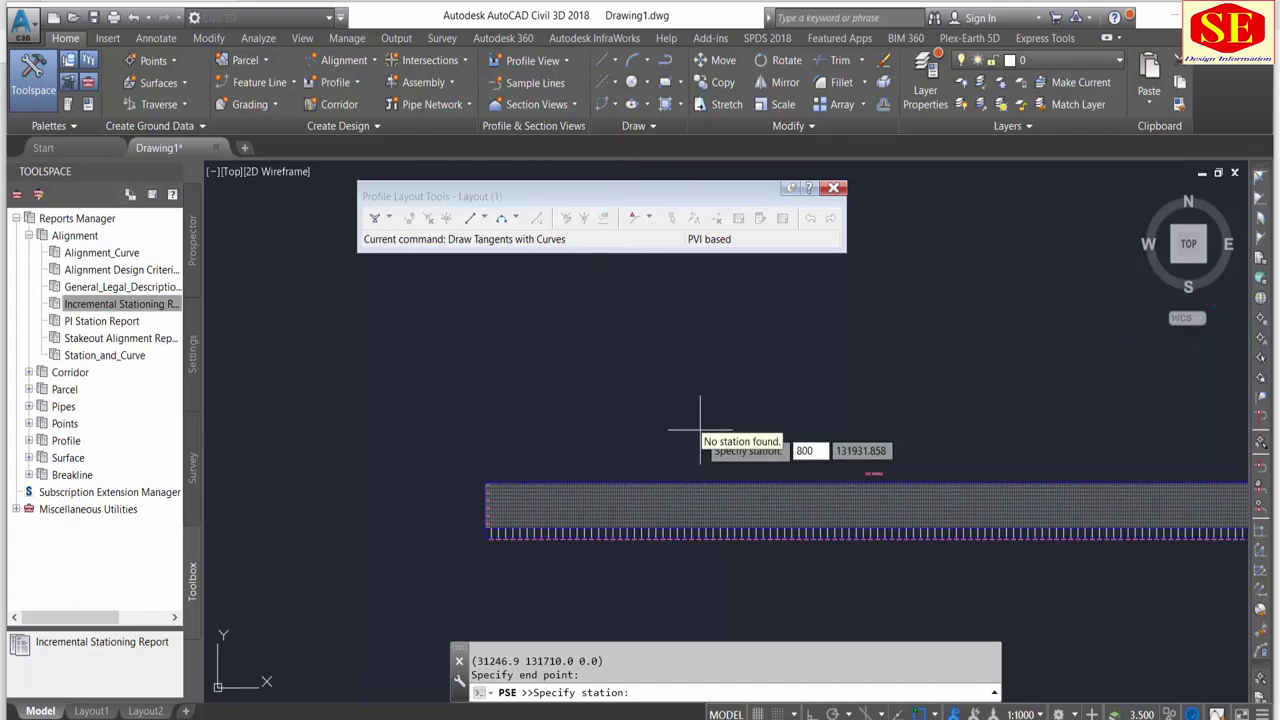
{"action": "key", "text": "Return"}
{"action": "type", "text": "712."}
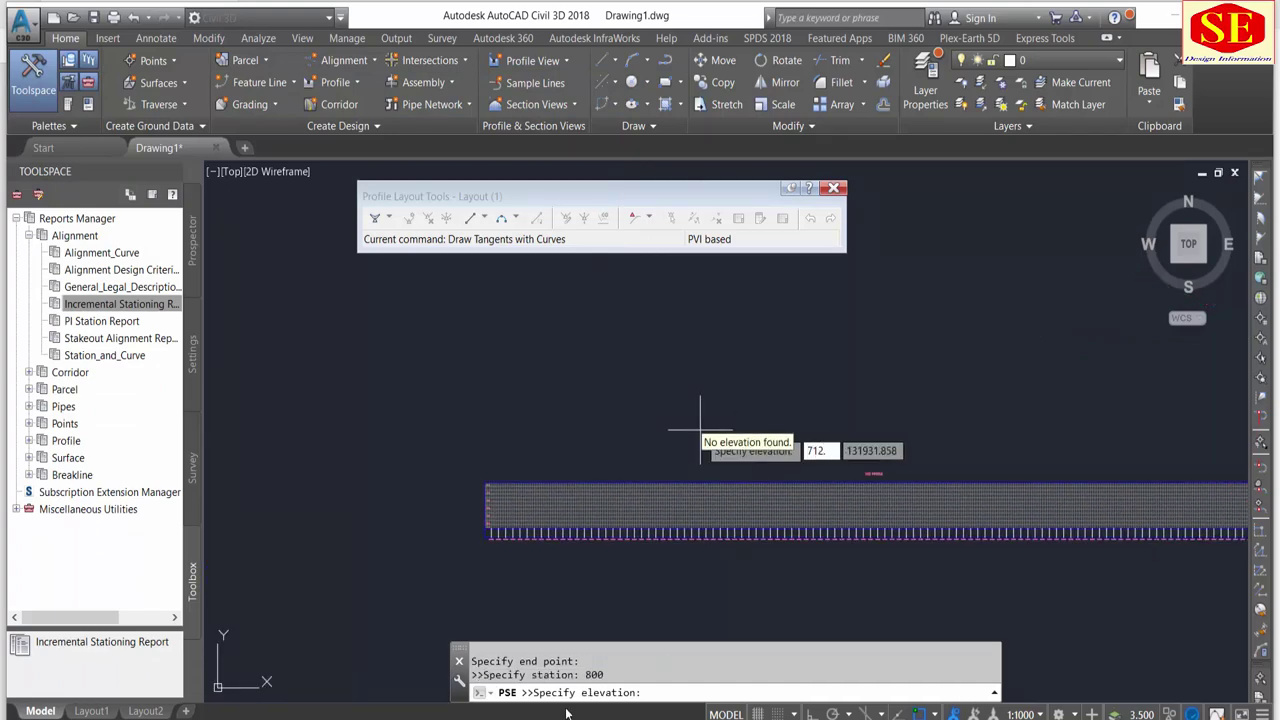
{"action": "key", "text": "alt+Tab"}
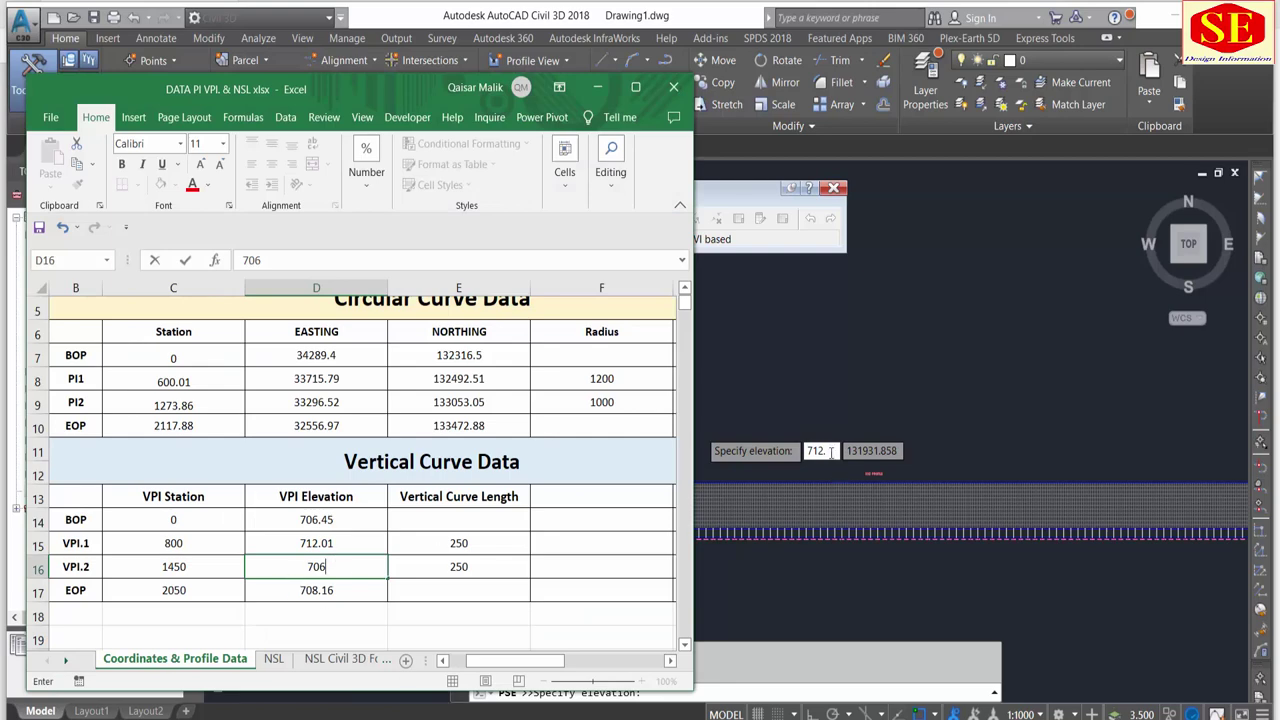
{"action": "key", "text": "alt+Tab"}
{"action": "type", "text": "01"}
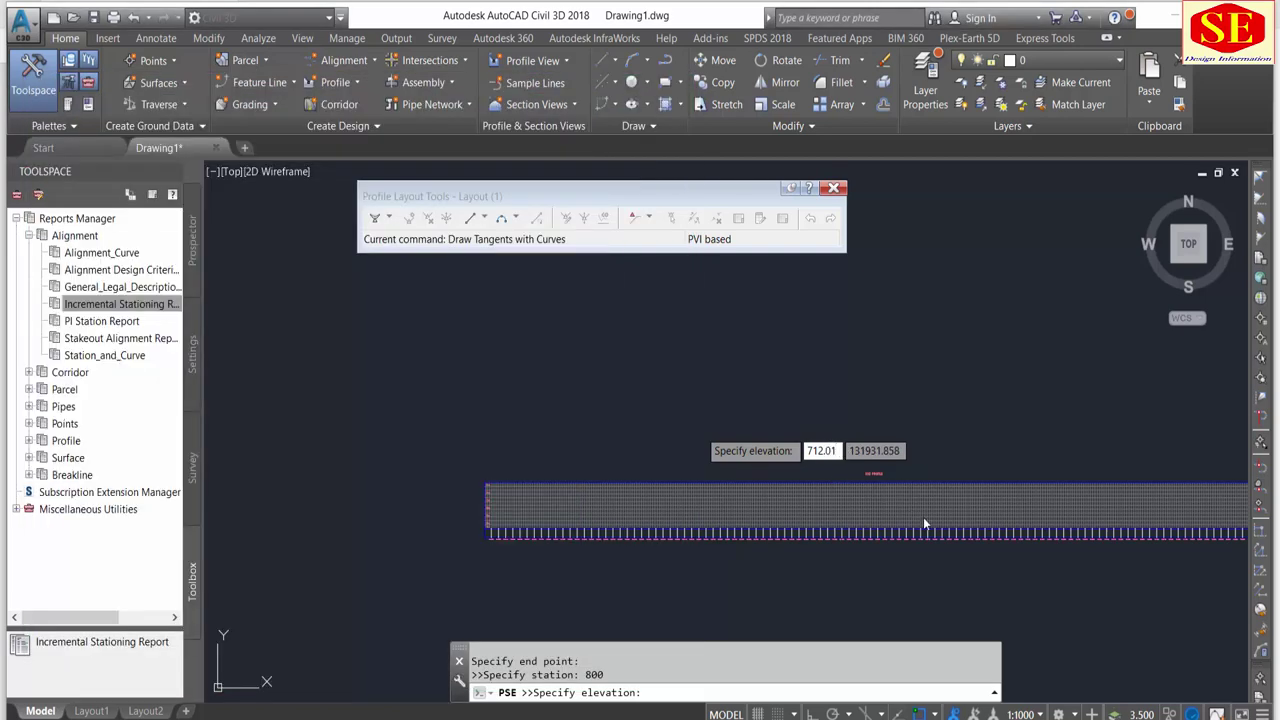
{"action": "key", "text": "Return"}
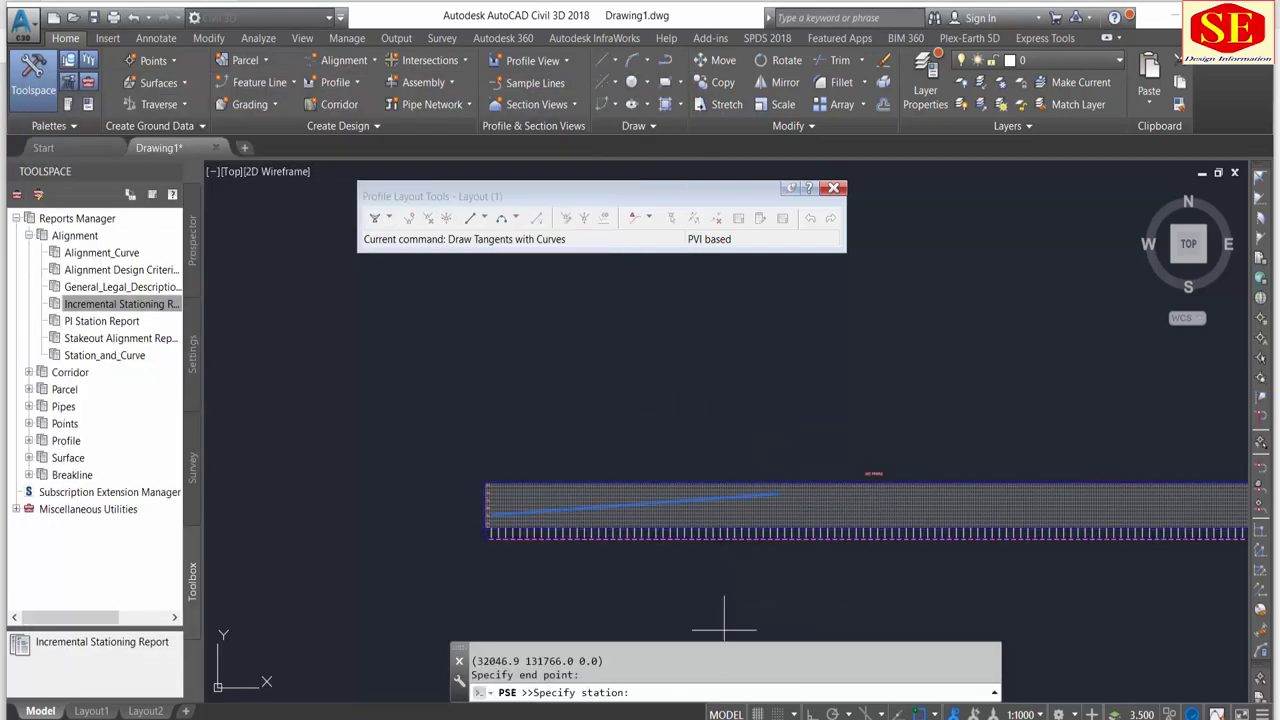
- Add the PVI at station 1450 with elevation 712.37 from the spreadsheet
{"action": "key", "text": "alt+Tab"}
{"action": "key", "text": "Escape"}
{"action": "key", "text": "Down"}
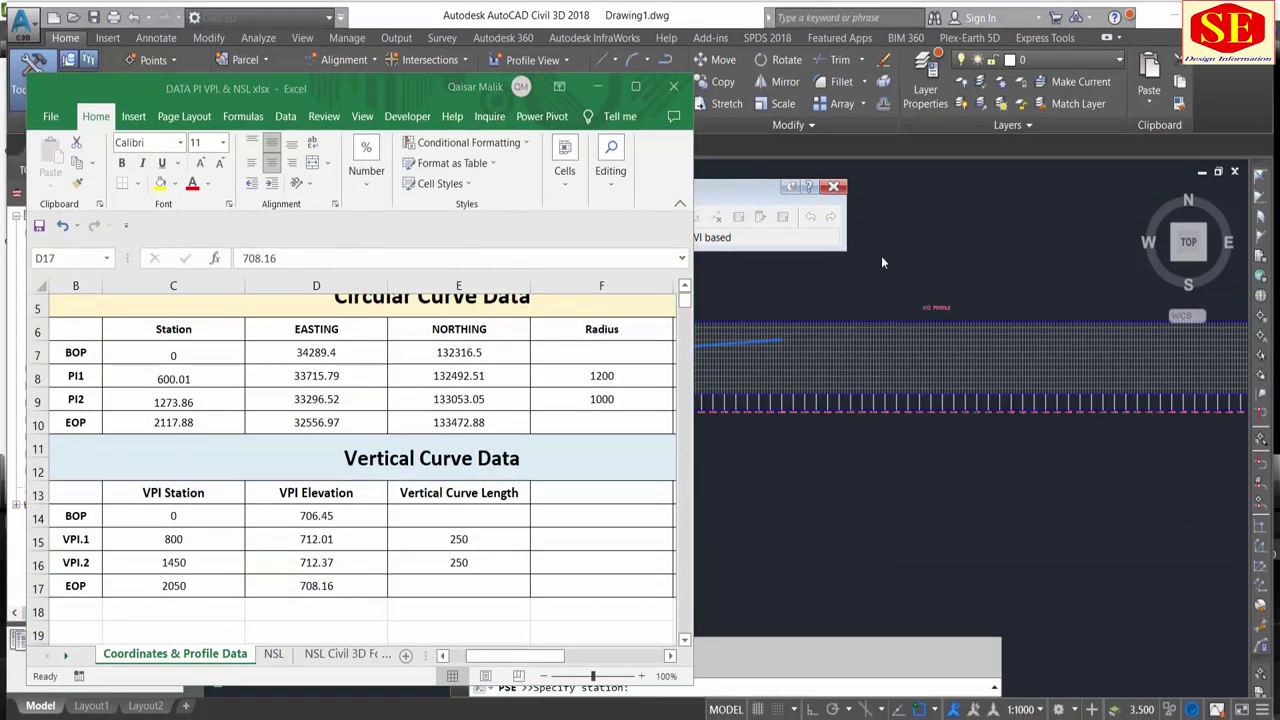
{"action": "key", "text": "alt+Tab"}
{"action": "type", "text": "1450"}
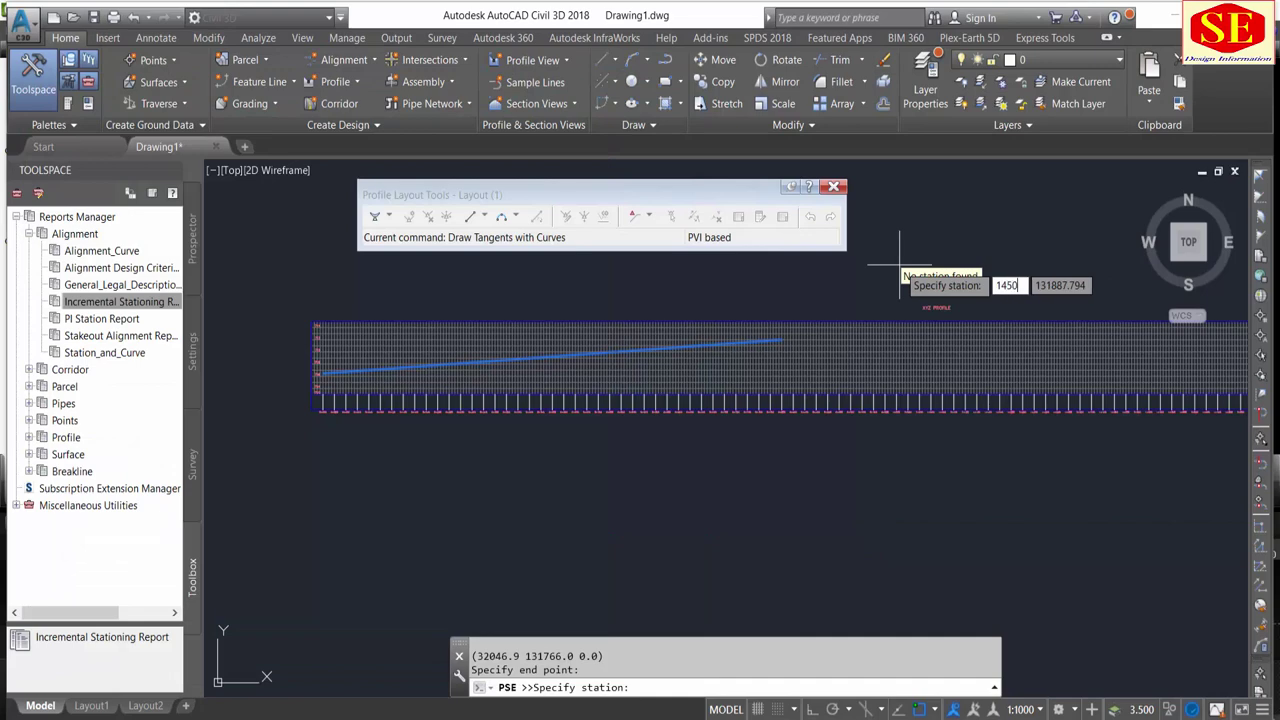
{"action": "key", "text": "Return"}
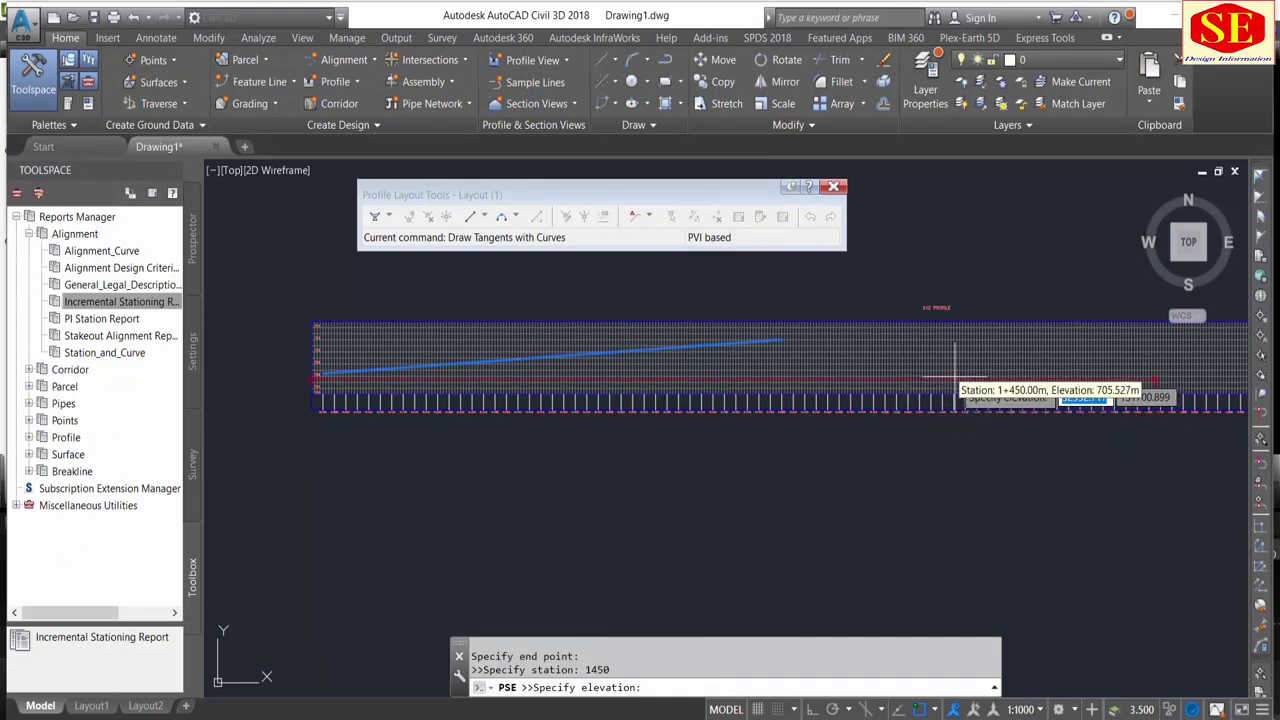
{"action": "key", "text": "alt+Tab"}
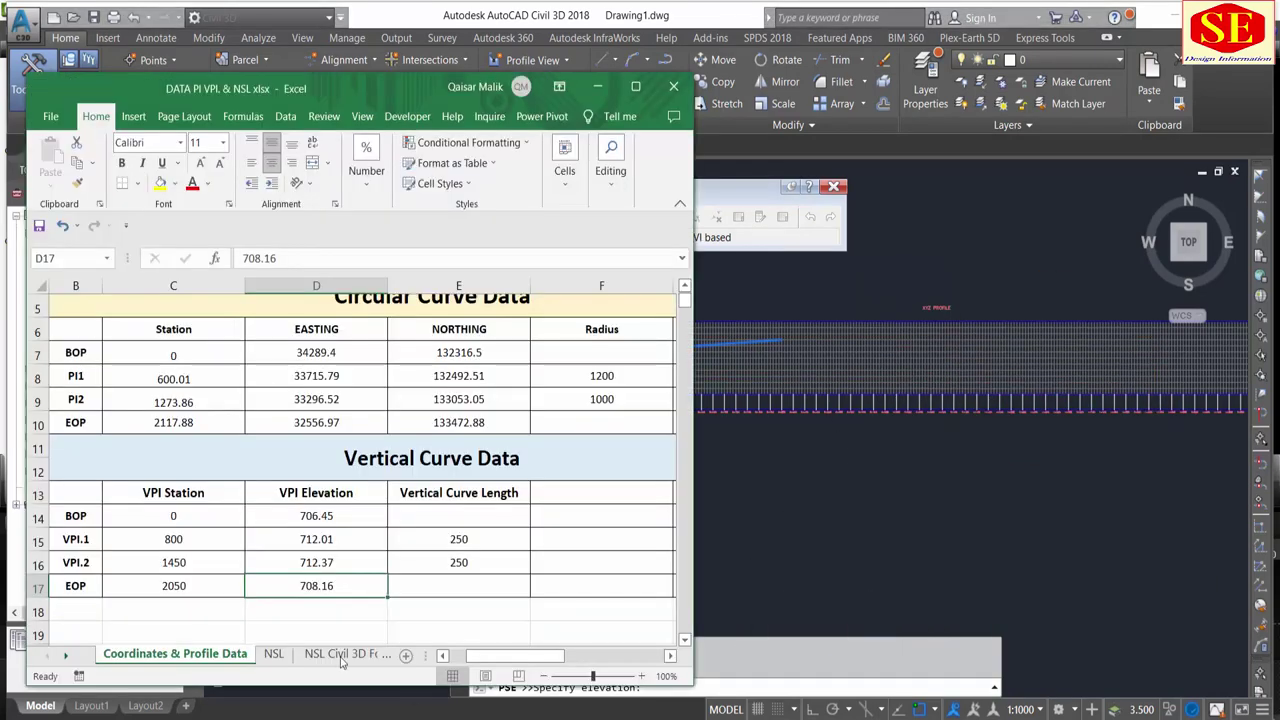
{"action": "left_click", "coordinate": [936, 468]}
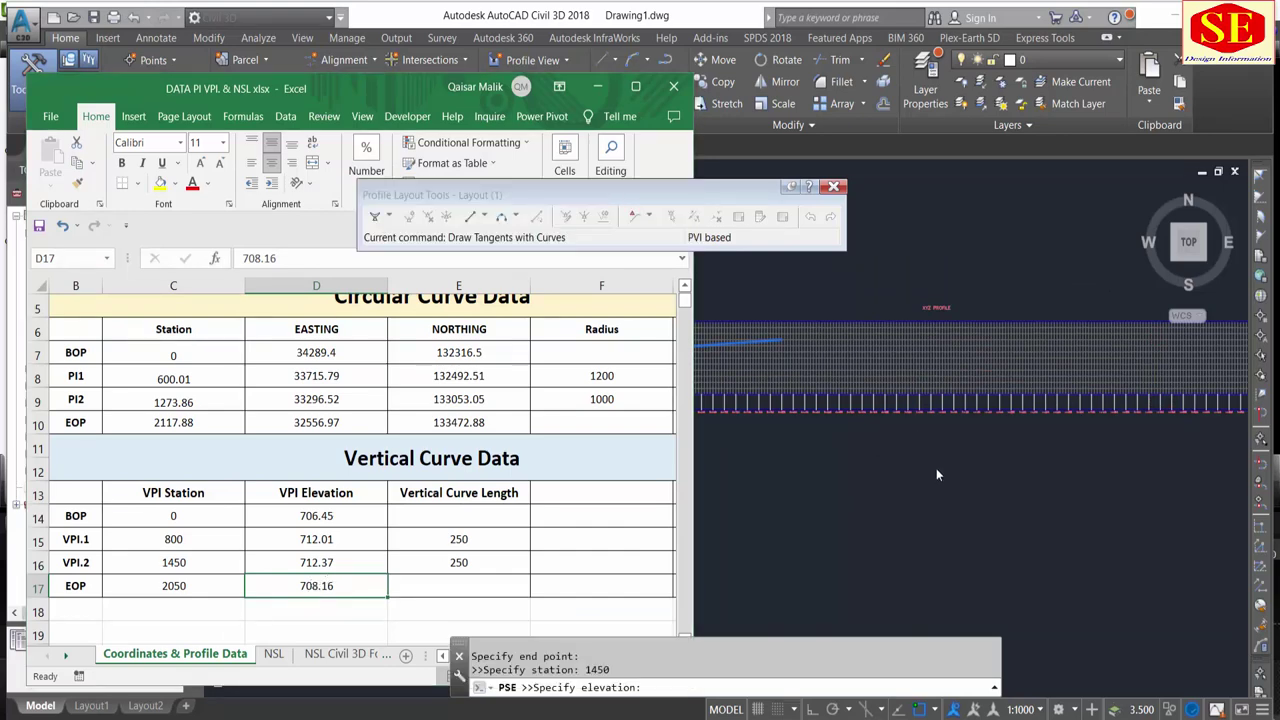
{"action": "type", "text": "712.3"}
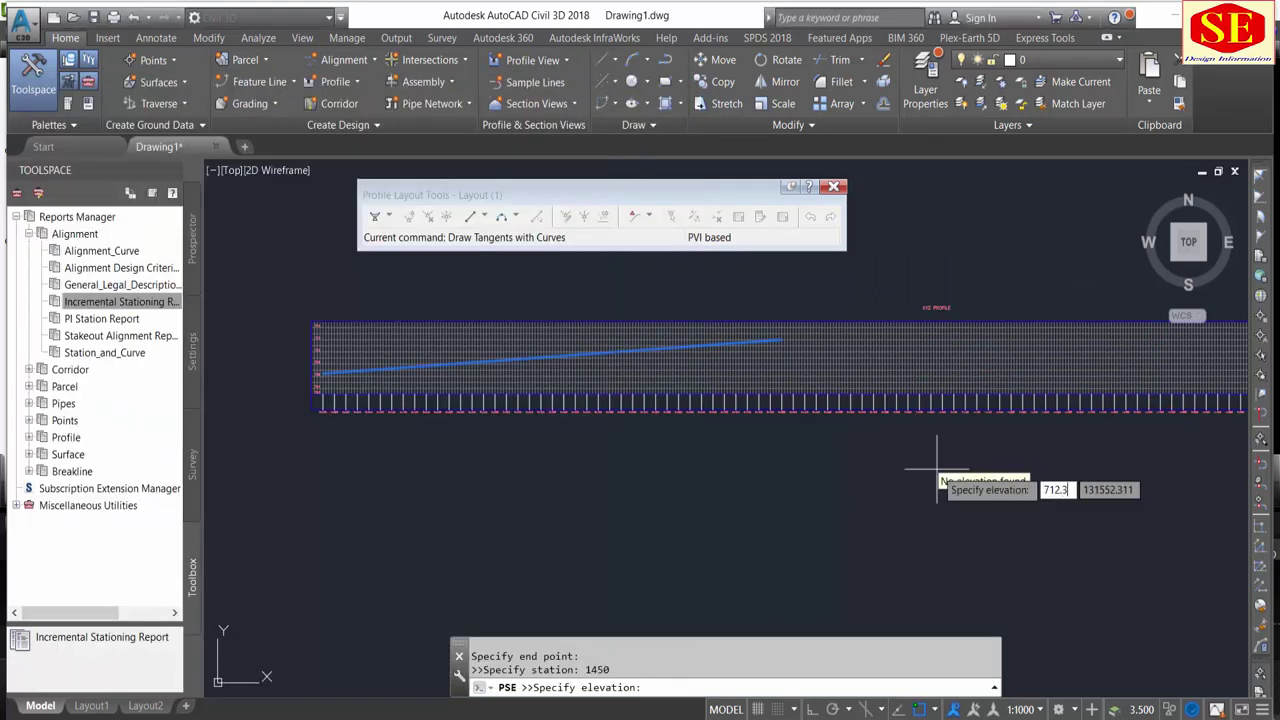
{"action": "key", "text": "Return"}
- Add the end point at station 2050 with elevation 708.16
{"action": "scroll", "coordinate": [920, 490], "scroll_direction": "down", "scroll_amount": 3}
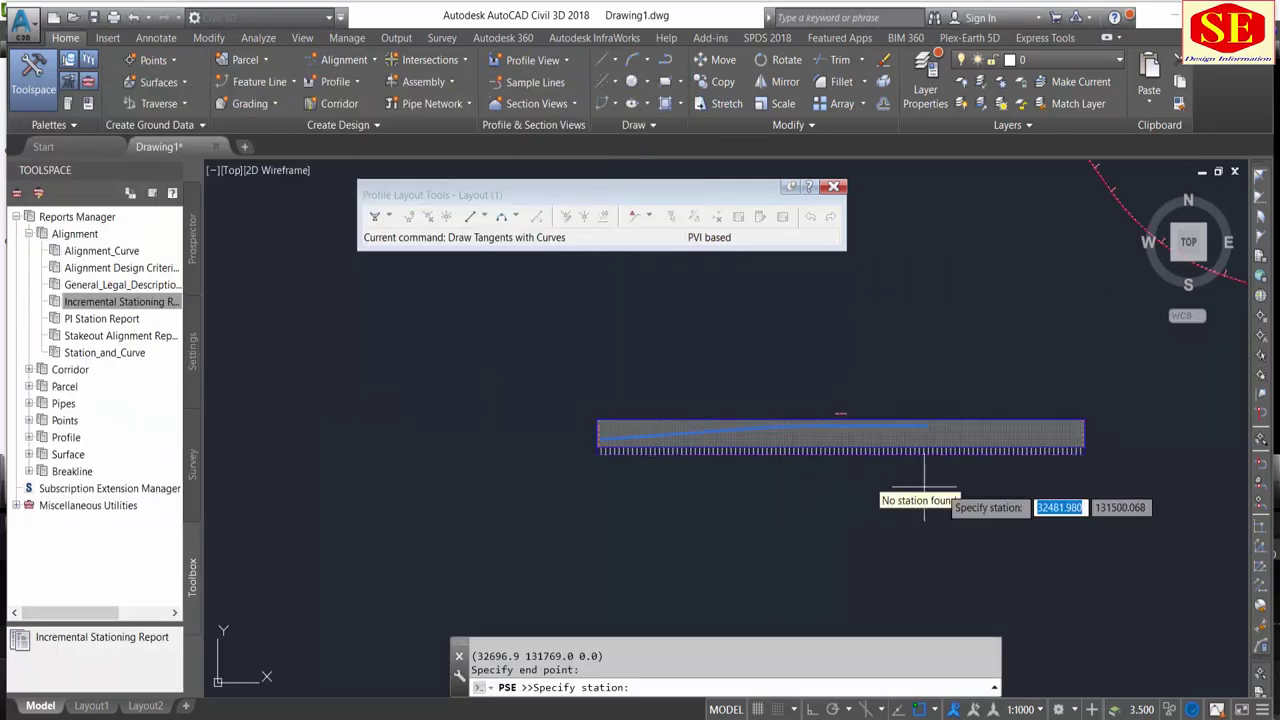
{"action": "scroll", "coordinate": [924, 490], "scroll_direction": "up", "scroll_amount": 3}
{"action": "key", "text": "alt+Tab"}
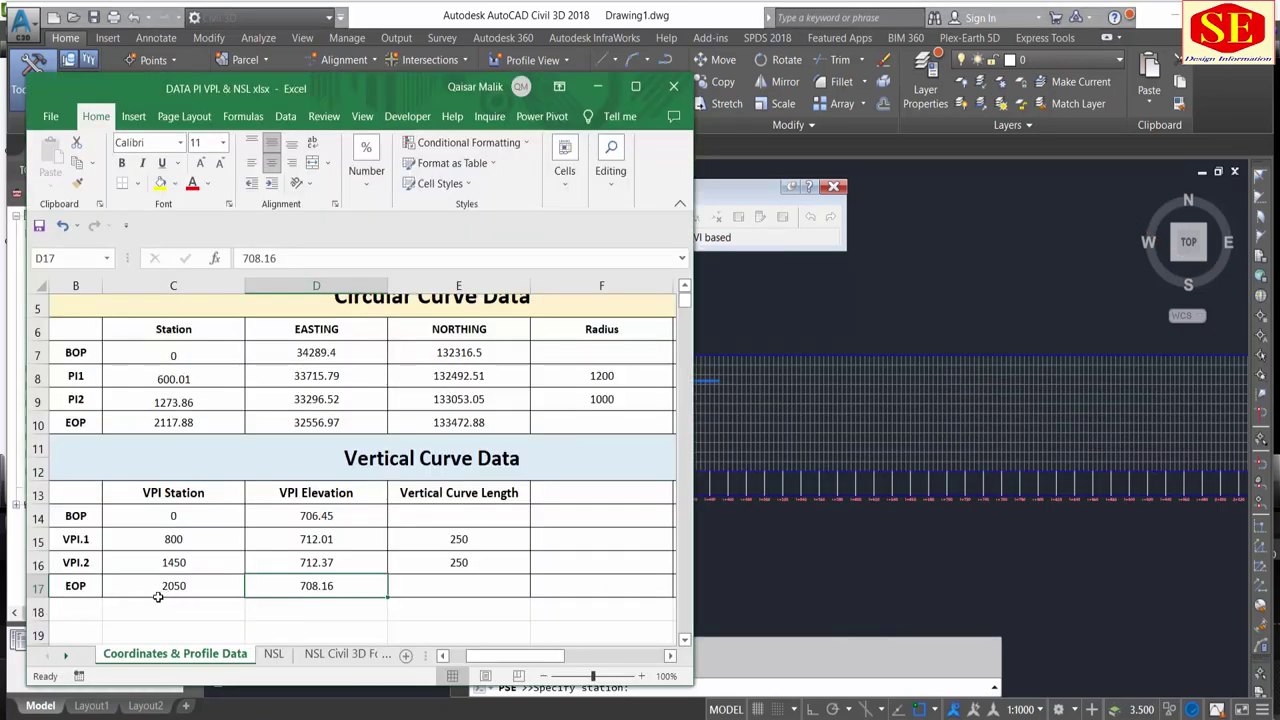
{"action": "key", "text": "alt+Tab"}
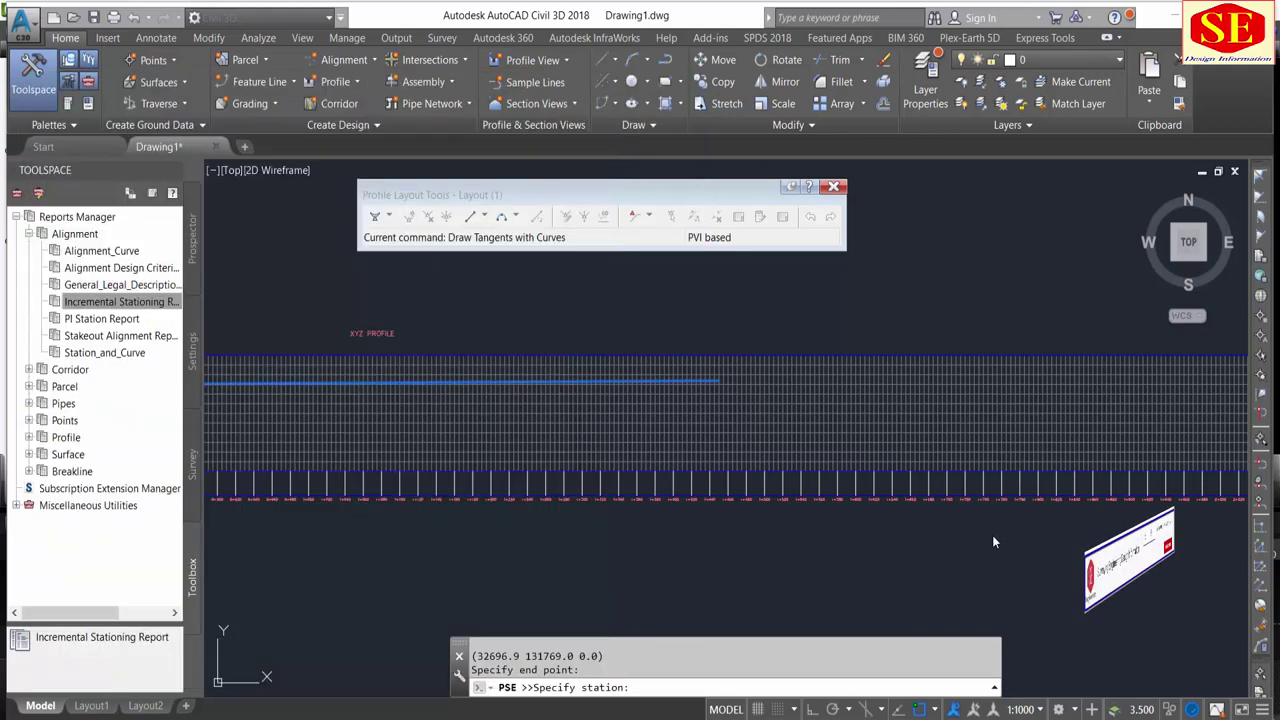
{"action": "type", "text": "2050"}
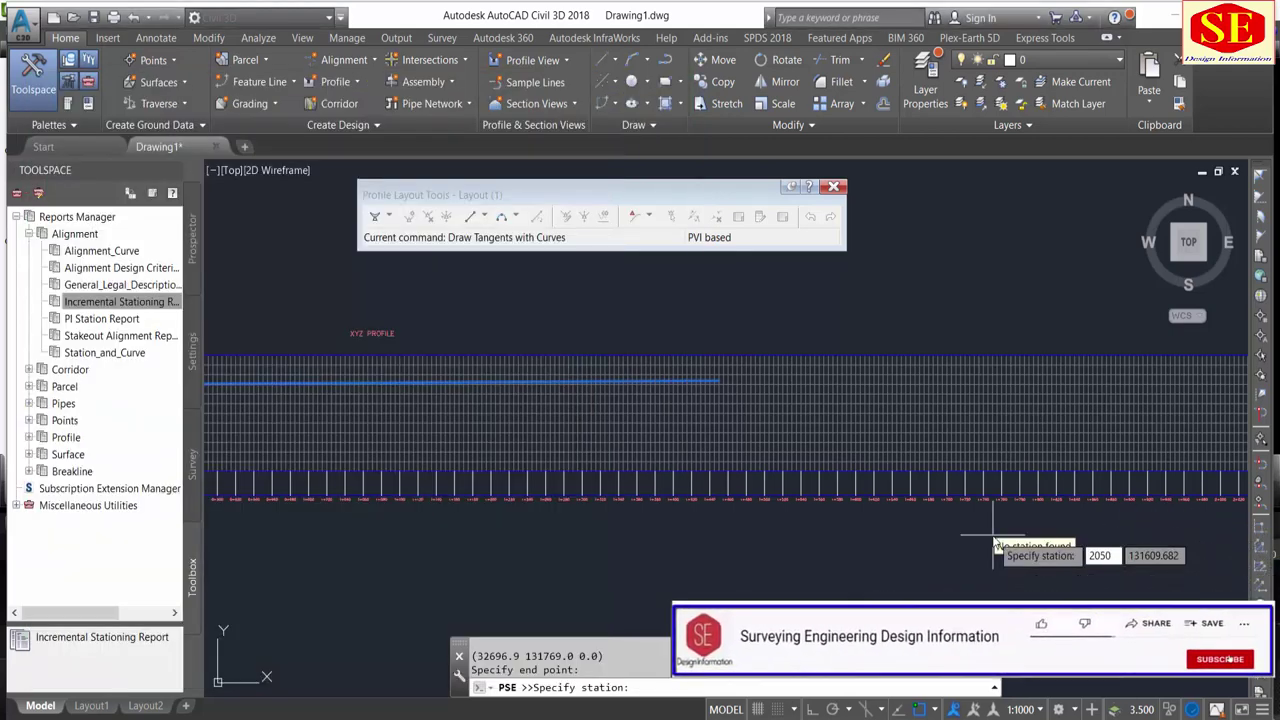
{"action": "key", "text": "Return"}
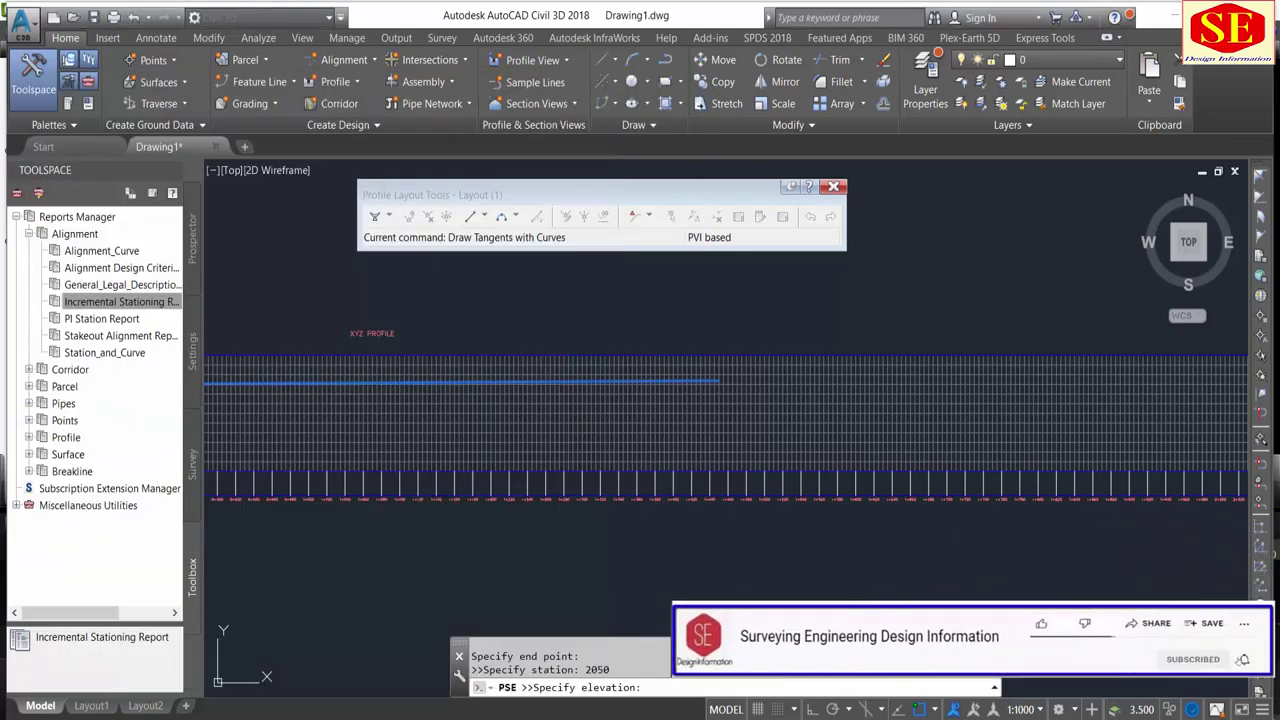
{"action": "key", "text": "alt+Tab"}
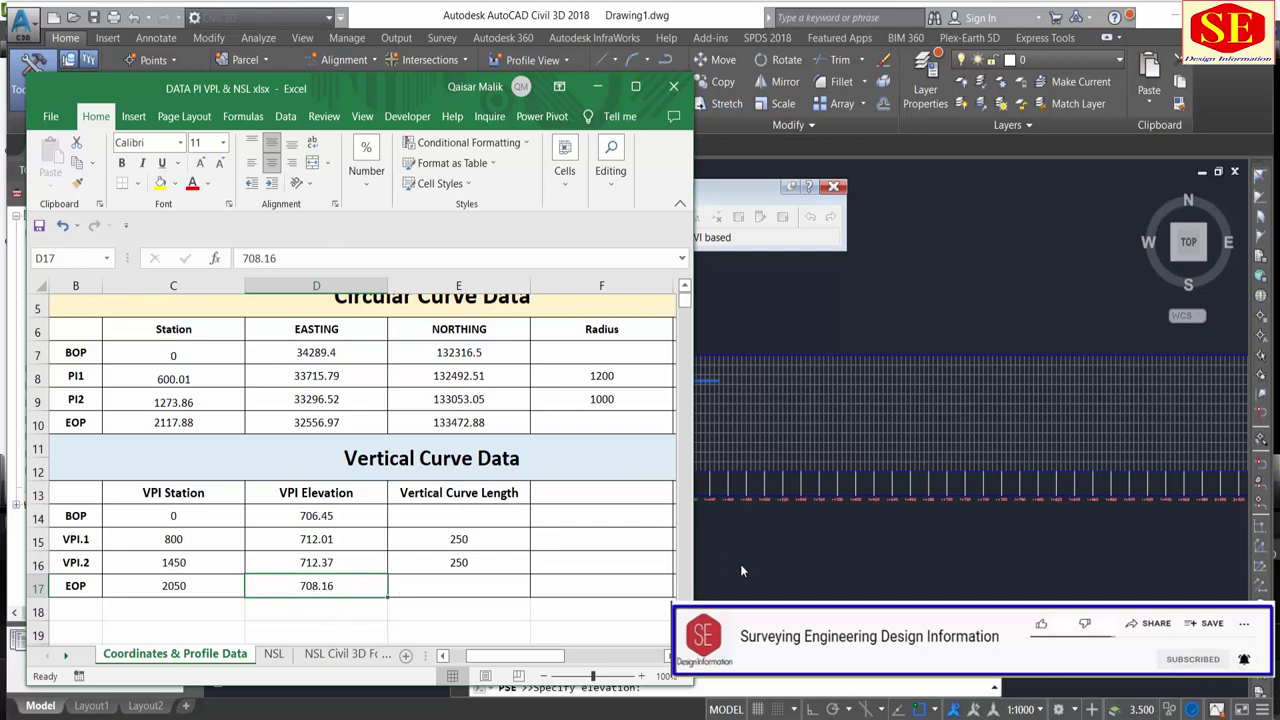
{"action": "key", "text": "alt+Tab"}
{"action": "type", "text": "708"}
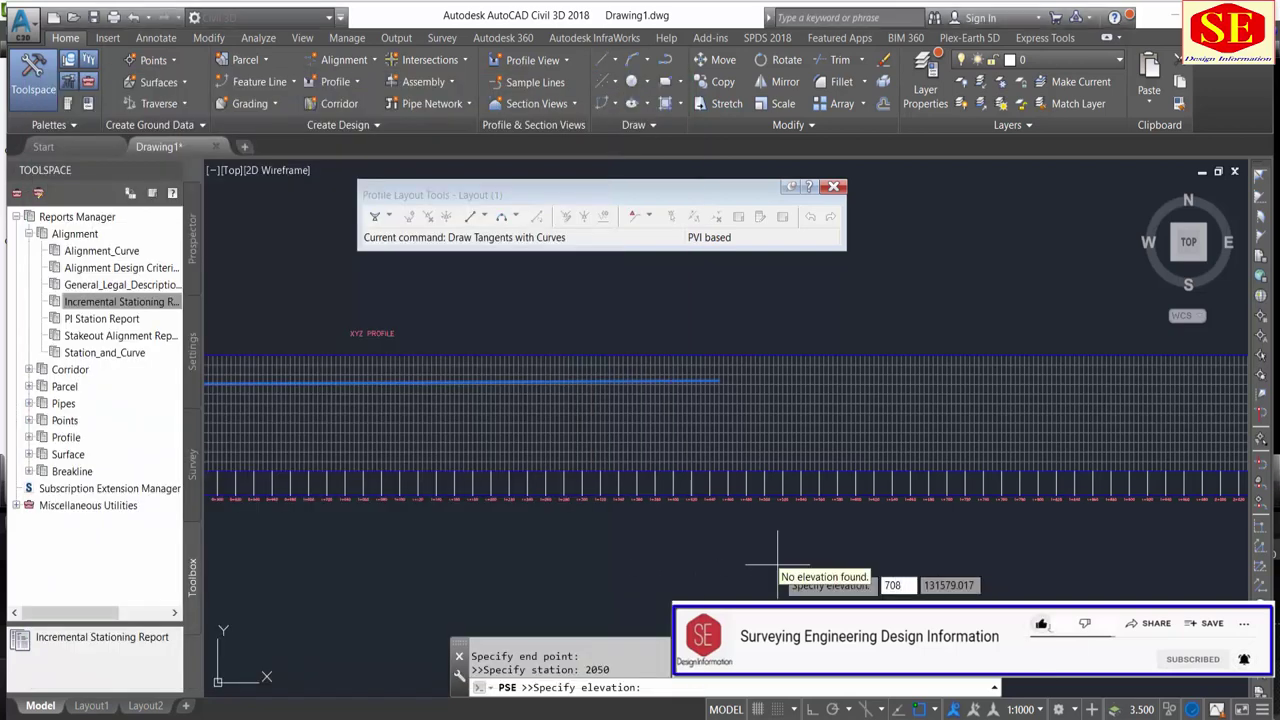
{"action": "type", "text": "6"}
{"action": "key", "text": "Return"}
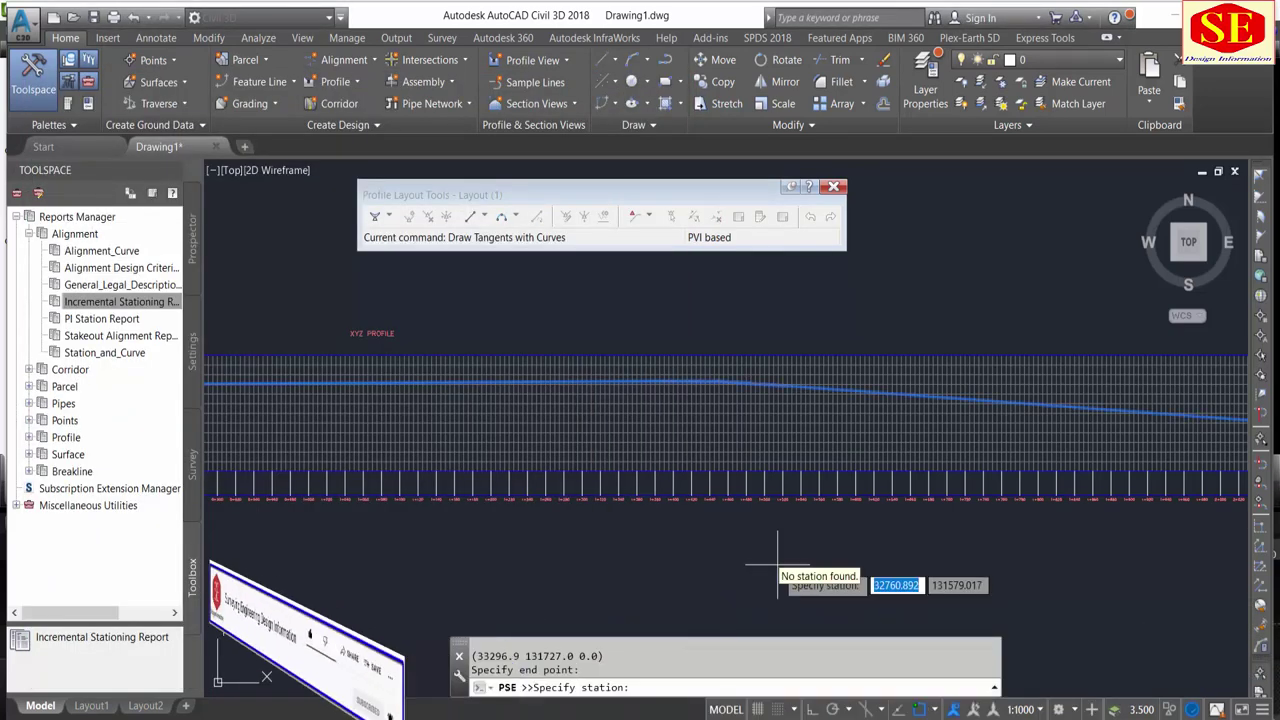
{"action": "key", "text": "Return"}
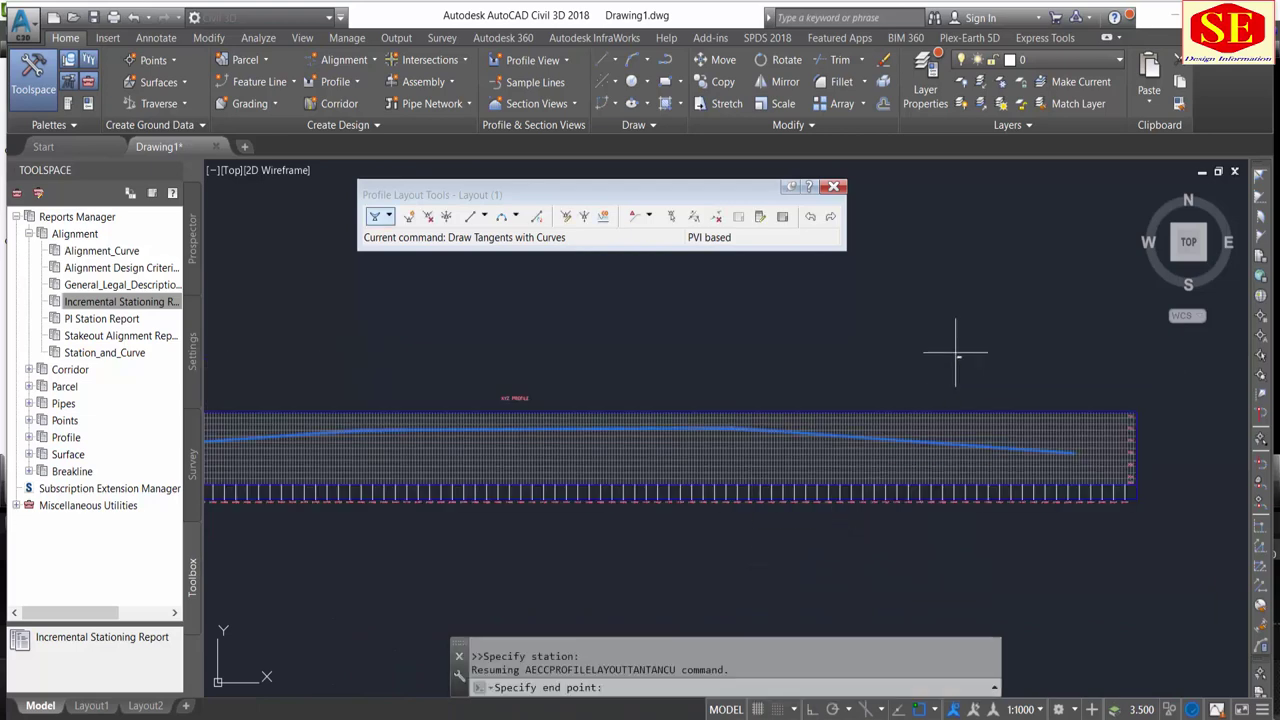
{"action": "scroll", "coordinate": [980, 356], "scroll_direction": "down", "scroll_amount": 3}
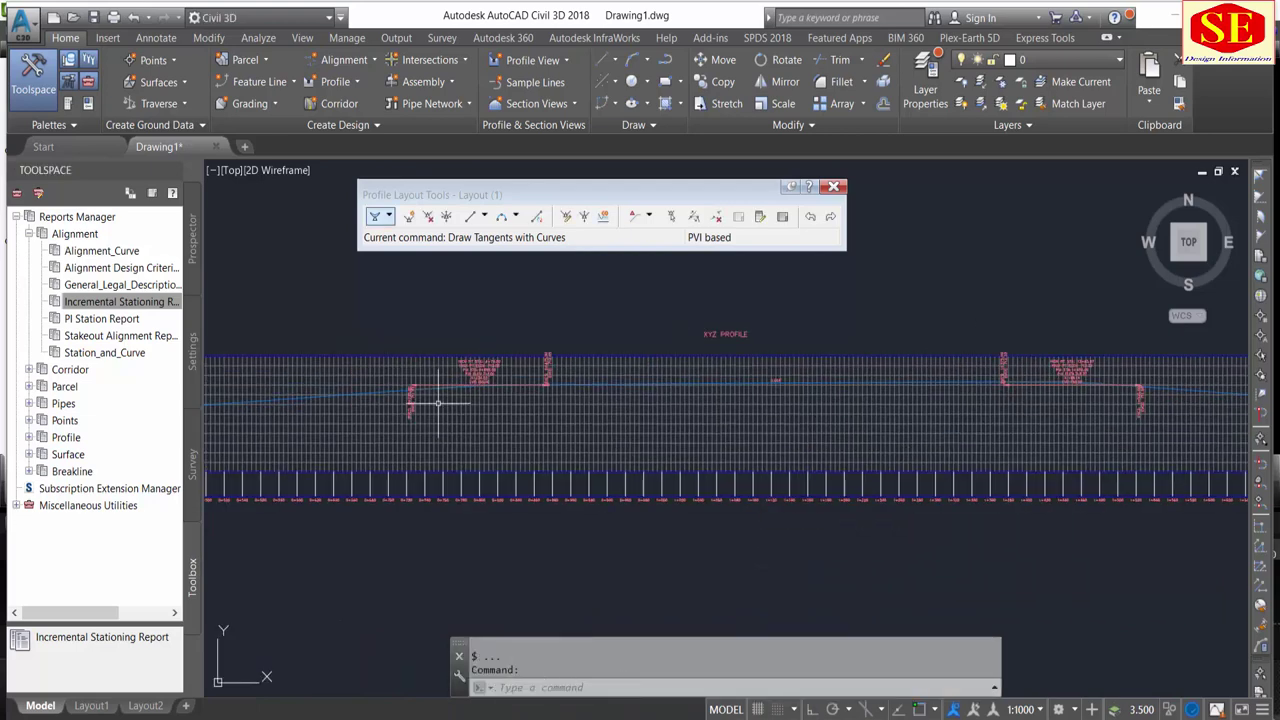
{"action": "scroll", "coordinate": [443, 394], "scroll_direction": "up", "scroll_amount": 3}
{"action": "scroll", "coordinate": [449, 449], "scroll_direction": "up", "scroll_amount": 2}
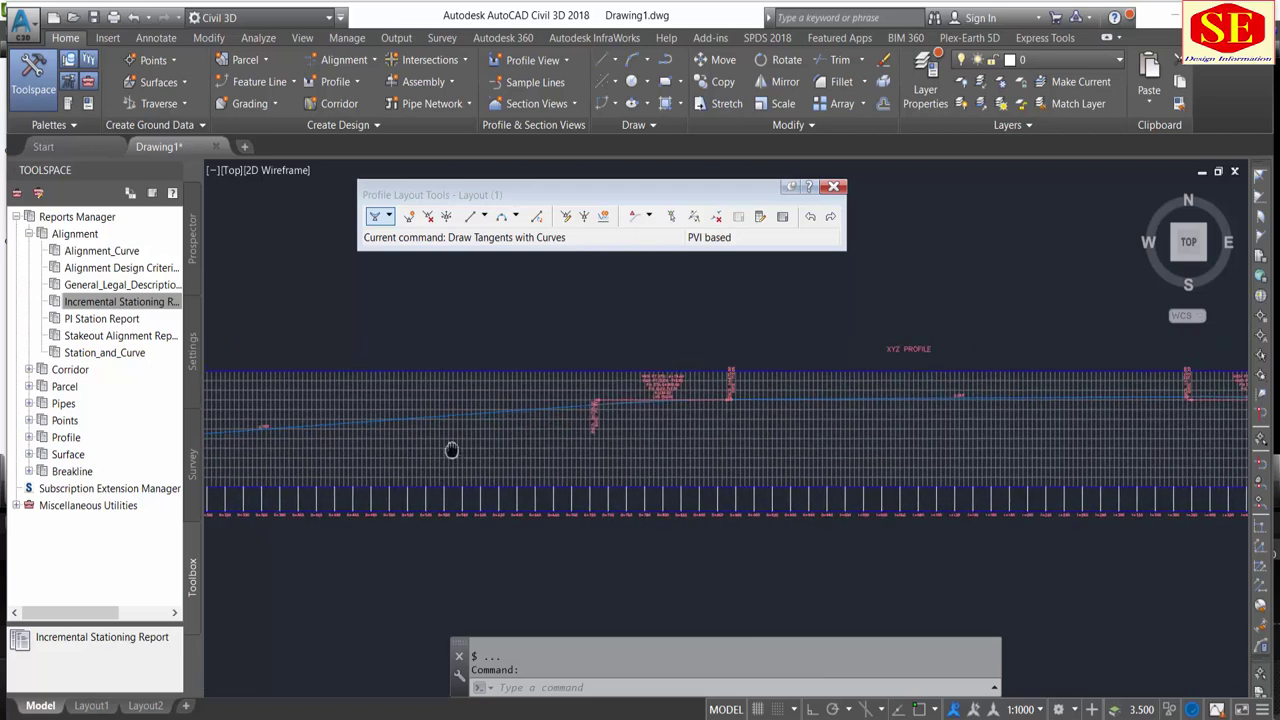
{"action": "scroll", "coordinate": [680, 395], "scroll_direction": "up", "scroll_amount": 2}
{"action": "scroll", "coordinate": [648, 450], "scroll_direction": "up", "scroll_amount": 2}
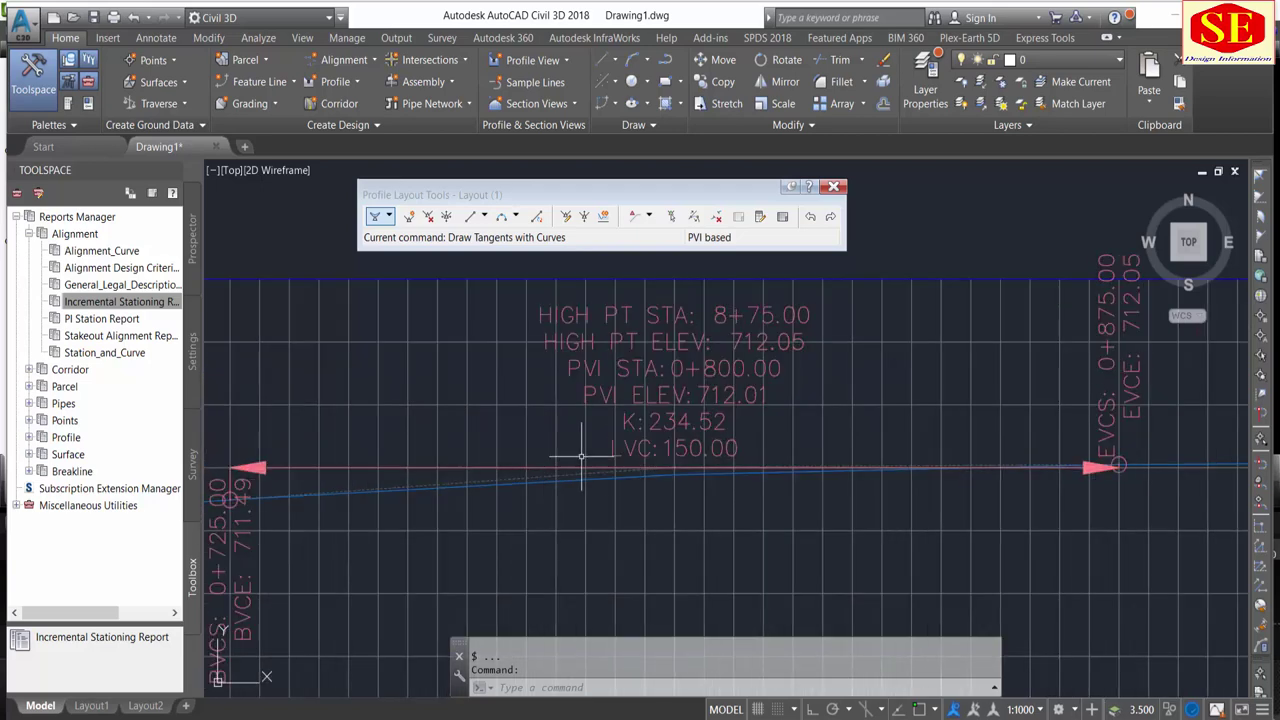
{"action": "scroll", "coordinate": [600, 445], "scroll_direction": "down", "scroll_amount": 1}
{"action": "scroll", "coordinate": [530, 440], "scroll_direction": "down", "scroll_amount": 2}
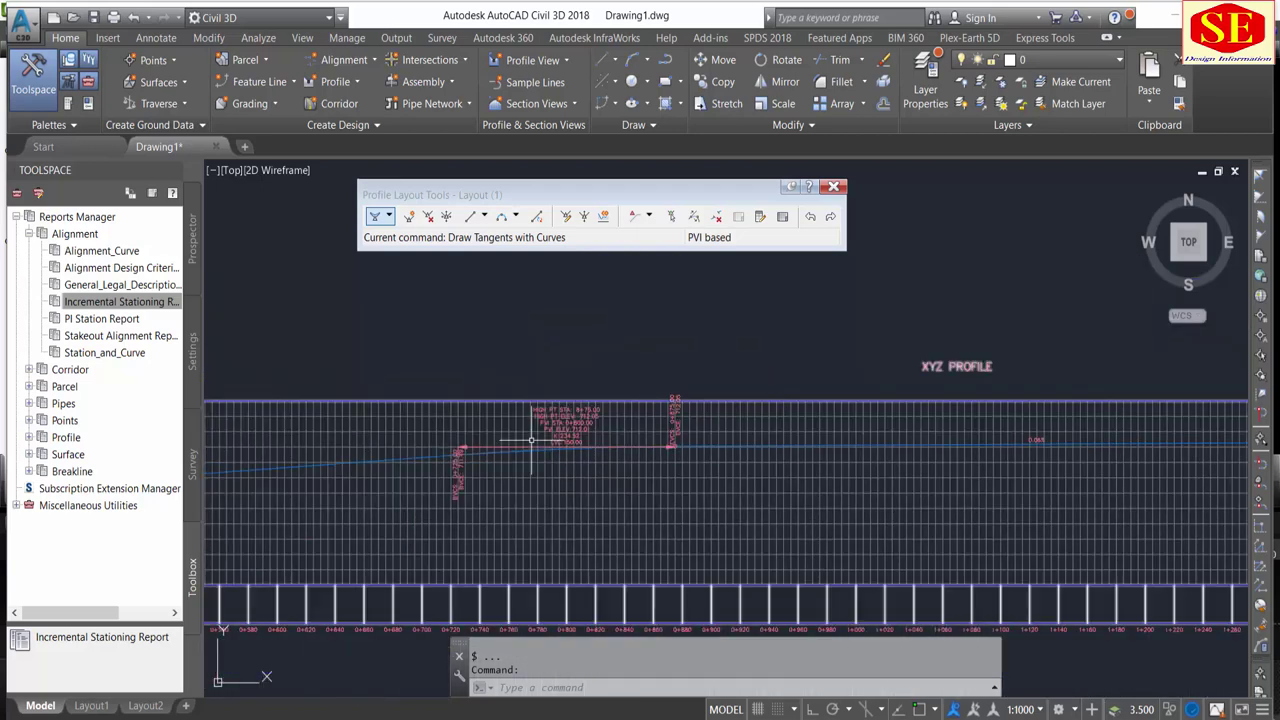
{"action": "scroll", "coordinate": [913, 440], "scroll_direction": "down", "scroll_amount": 1}
{"action": "scroll", "coordinate": [700, 360], "scroll_direction": "up", "scroll_amount": 1}
{"action": "scroll", "coordinate": [620, 360], "scroll_direction": "down", "scroll_amount": 2}
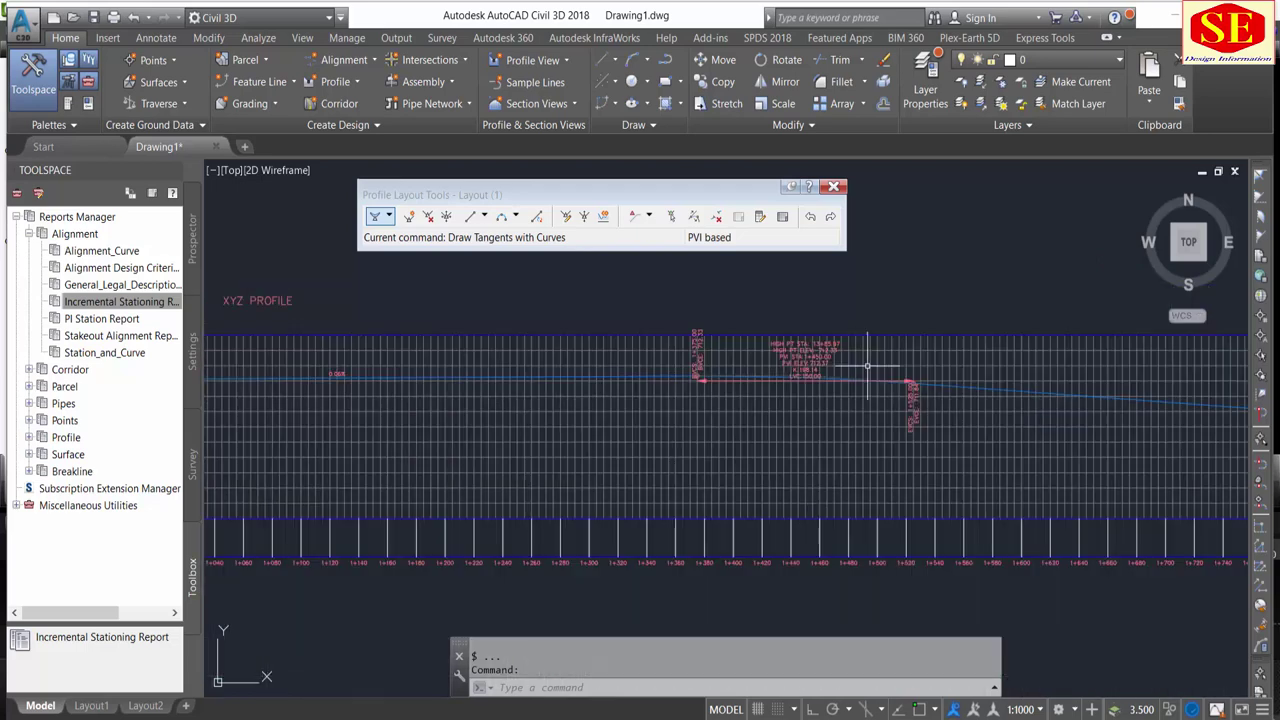
{"action": "scroll", "coordinate": [460, 371], "scroll_direction": "down", "scroll_amount": 1}
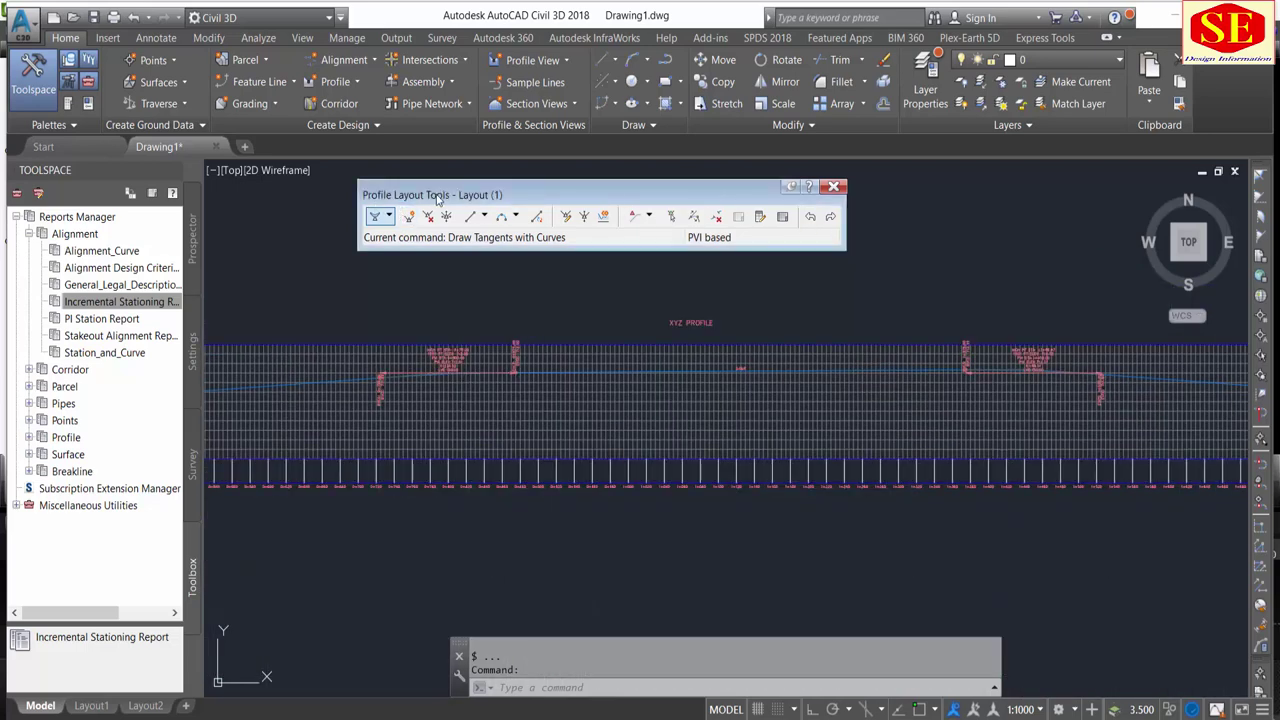
- Open the Profile Grid View table and compare its two 150 m crest curves with the planned 250
{"action": "left_click", "coordinate": [782, 220]}
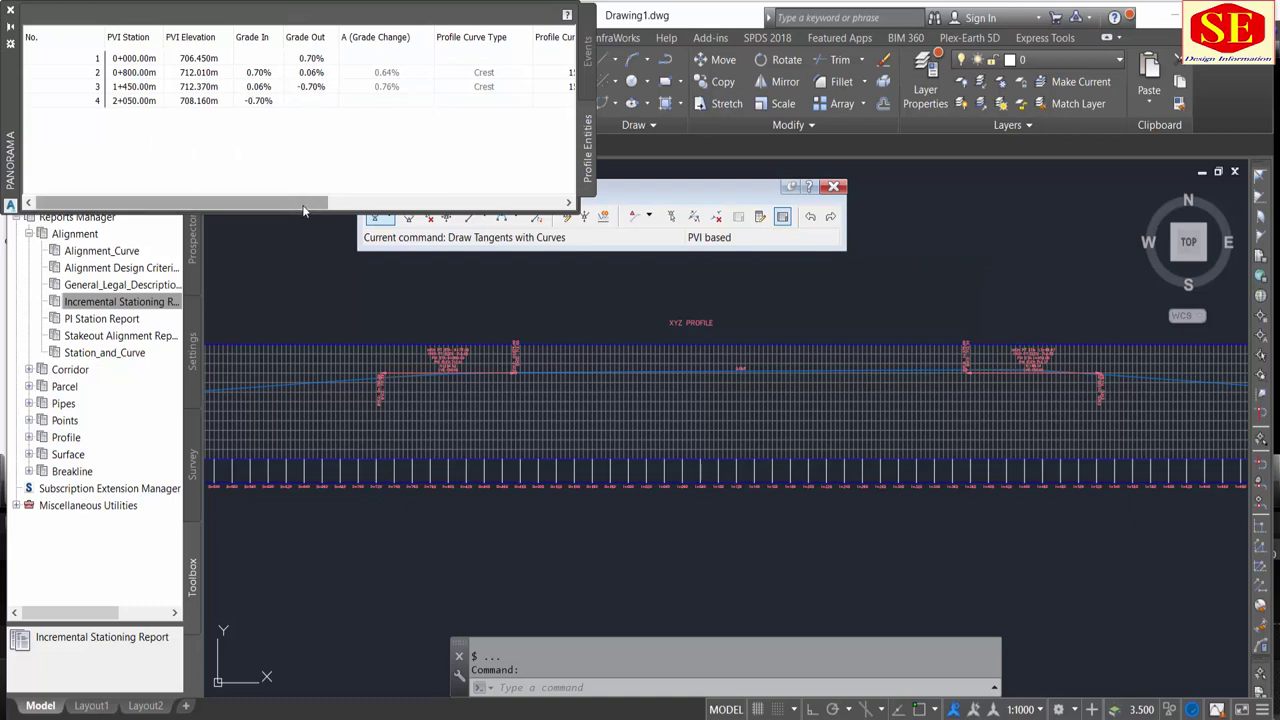
{"action": "left_click_drag", "start_coordinate": [306, 203], "coordinate": [402, 208]}
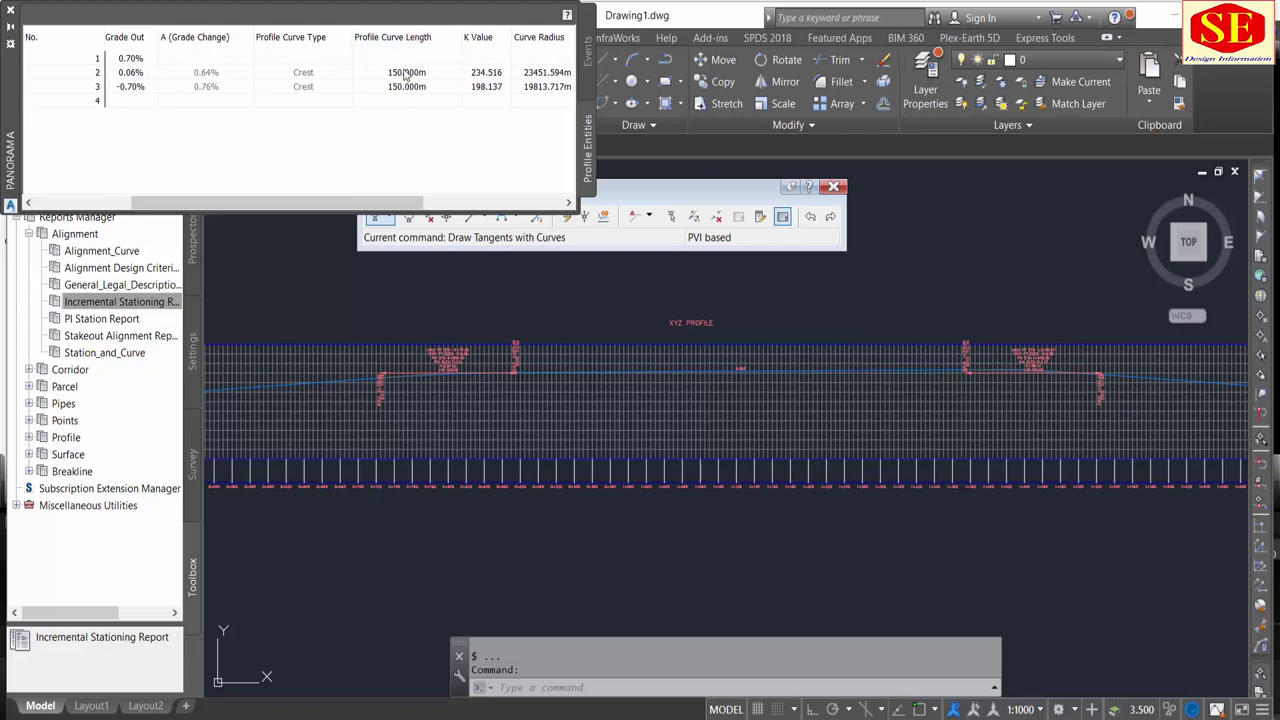
{"action": "left_click", "coordinate": [405, 75]}
{"action": "left_click", "coordinate": [405, 87]}
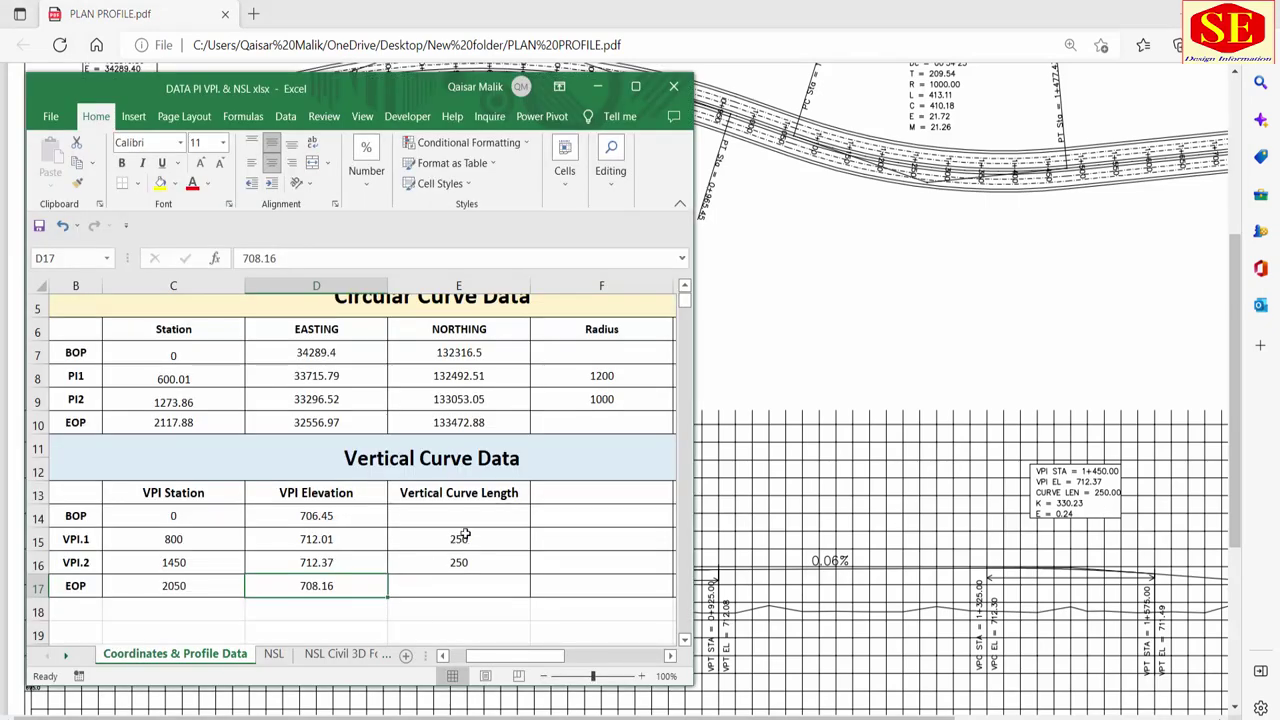
{"action": "left_click", "coordinate": [461, 539]}
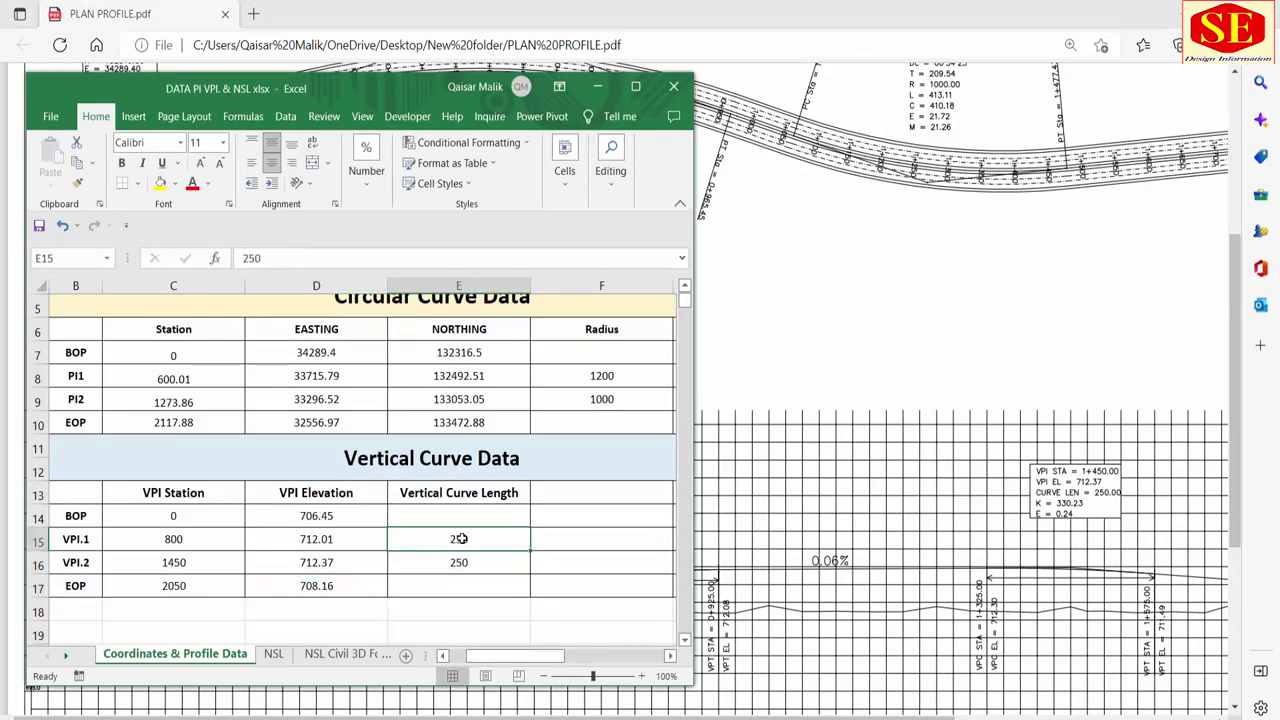
{"action": "left_click", "coordinate": [855, 348]}
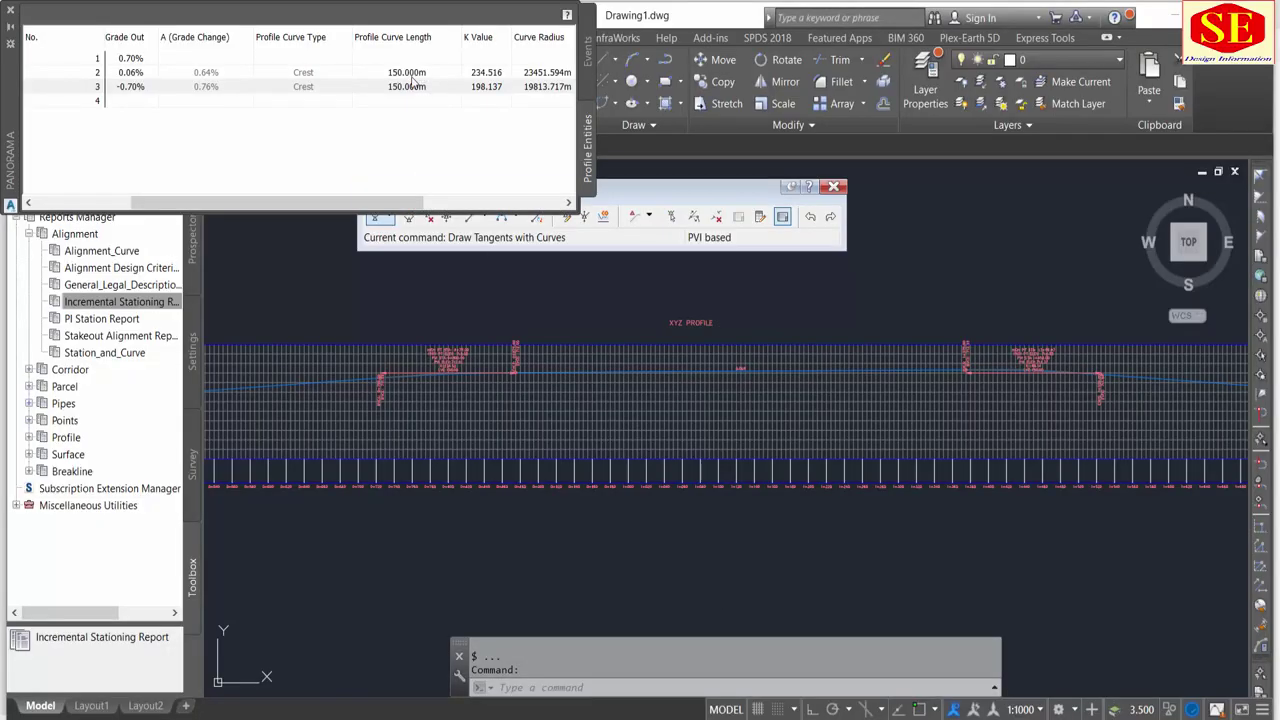
- Set Profile Curve Length to 250 for rows 2 and 3, giving K values 390.86 and 330.23
{"action": "double_click", "coordinate": [410, 74]}
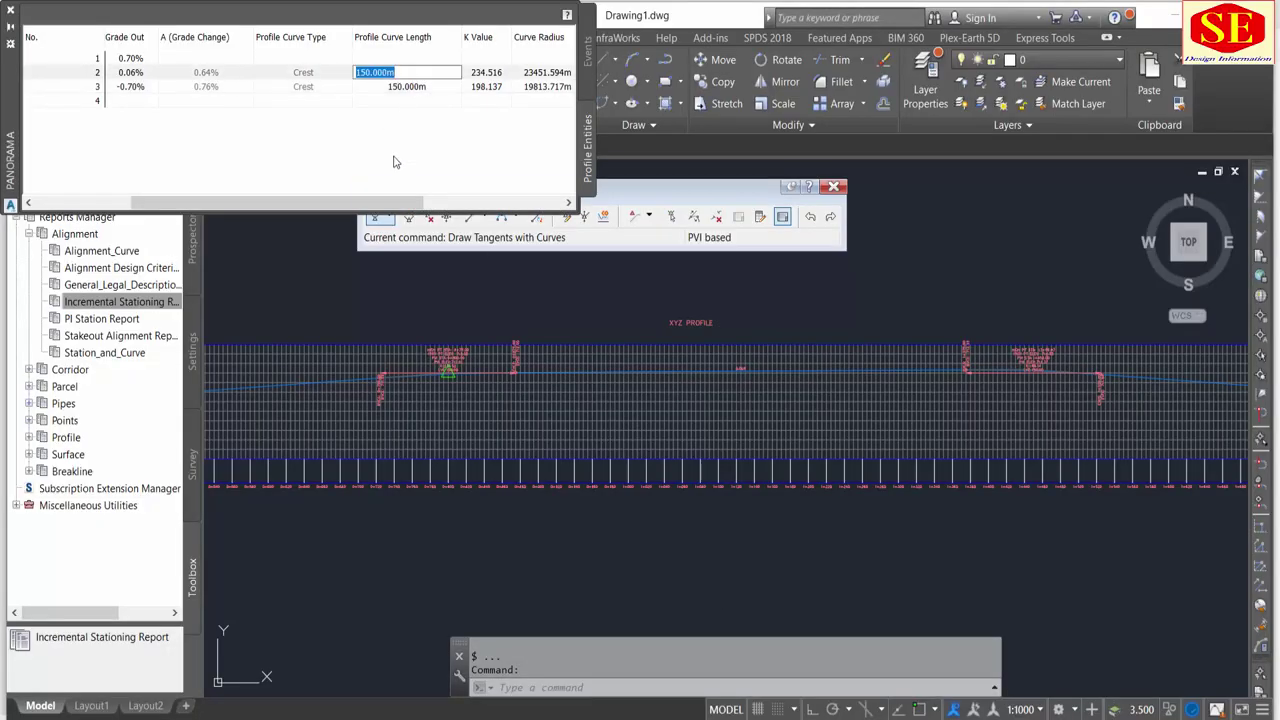
{"action": "type", "text": "250"}
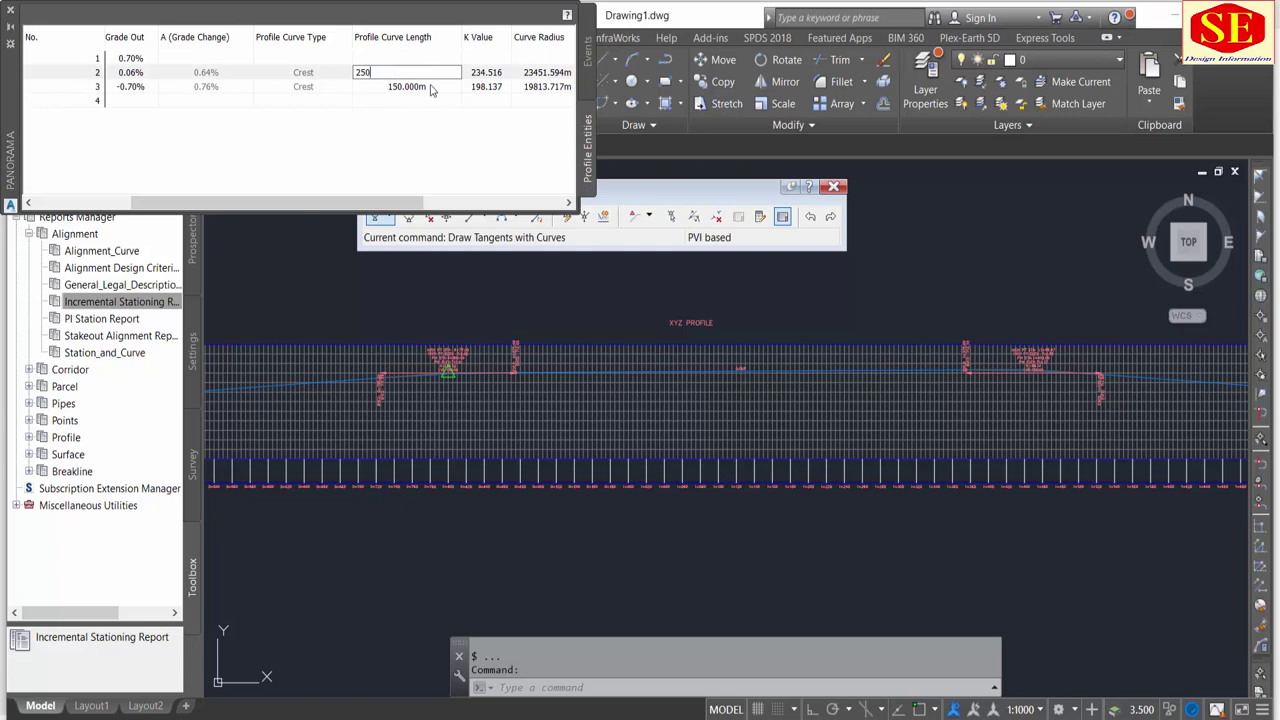
{"action": "key", "text": "Return"}
{"action": "left_click", "coordinate": [432, 88]}
{"action": "left_click", "coordinate": [432, 88]}
{"action": "type", "text": "250"}
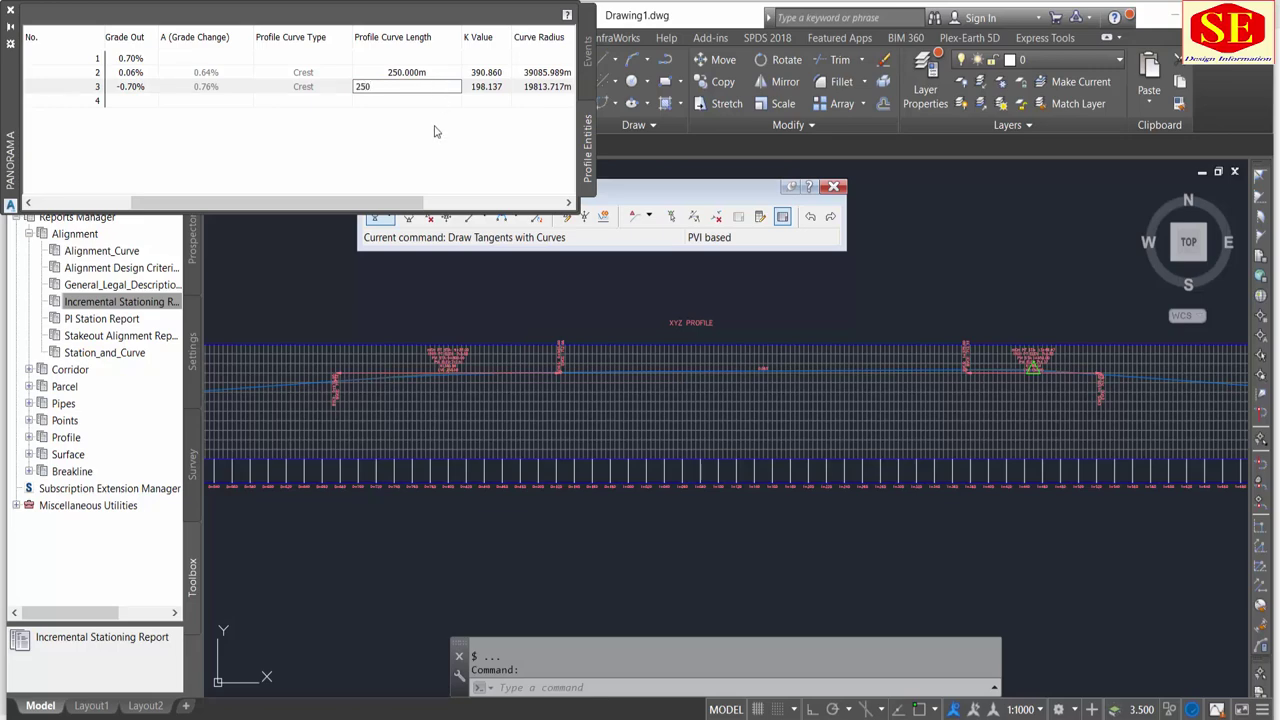
{"action": "key", "text": "Return"}
{"action": "scroll", "coordinate": [411, 366], "scroll_direction": "up", "scroll_amount": 3}
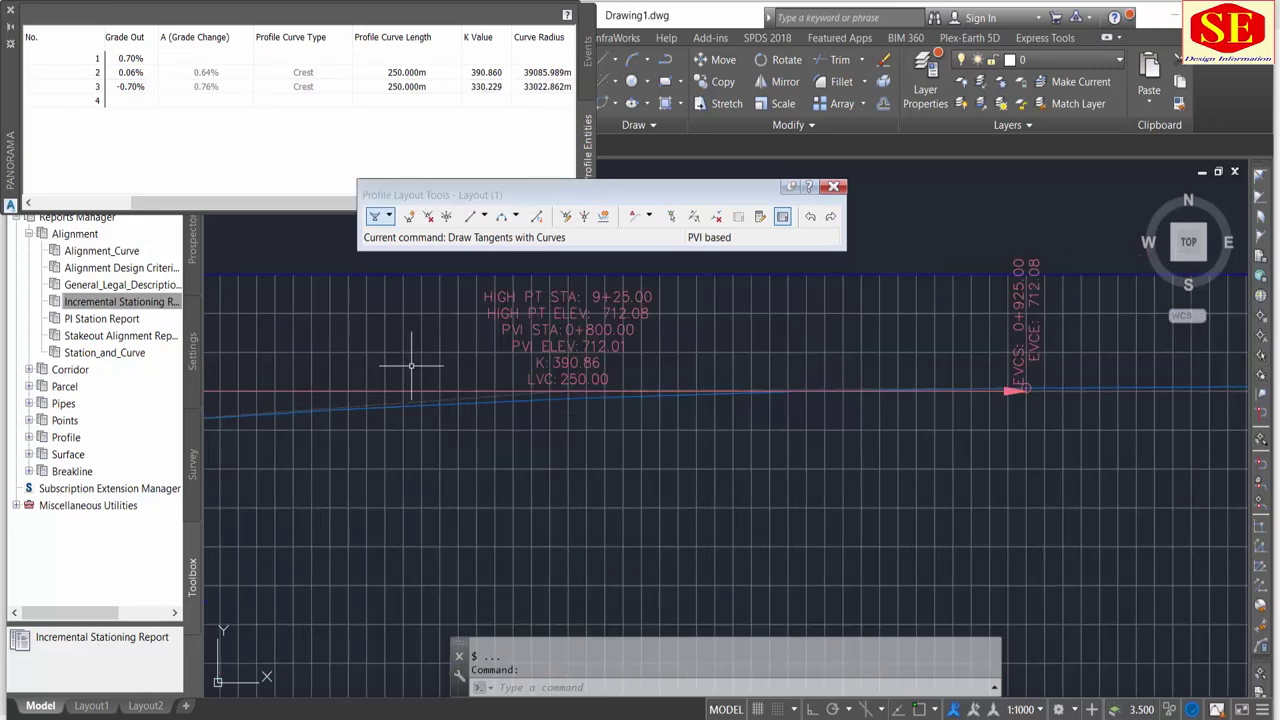
{"action": "scroll", "coordinate": [584, 374], "scroll_direction": "up", "scroll_amount": 2}
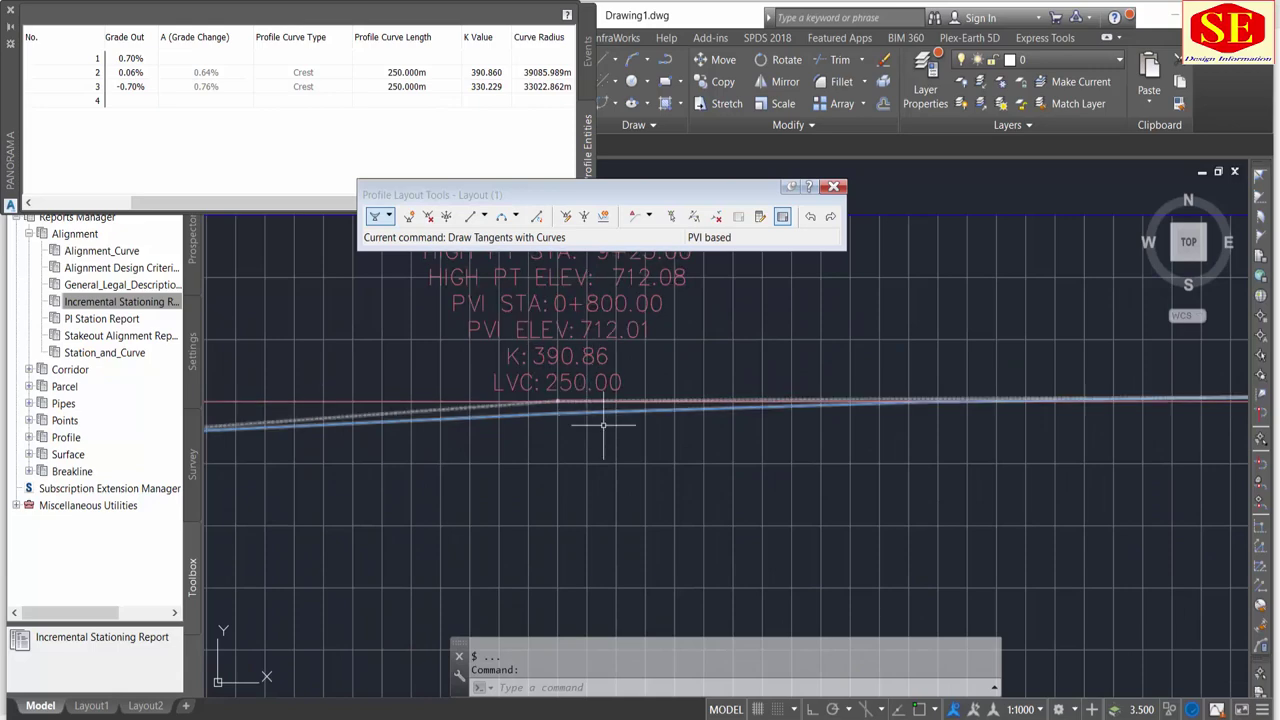
{"action": "middle_click_drag", "start_coordinate": [603, 425], "coordinate": [640, 486]}
{"action": "scroll", "coordinate": [570, 405], "scroll_direction": "down", "scroll_amount": 4}
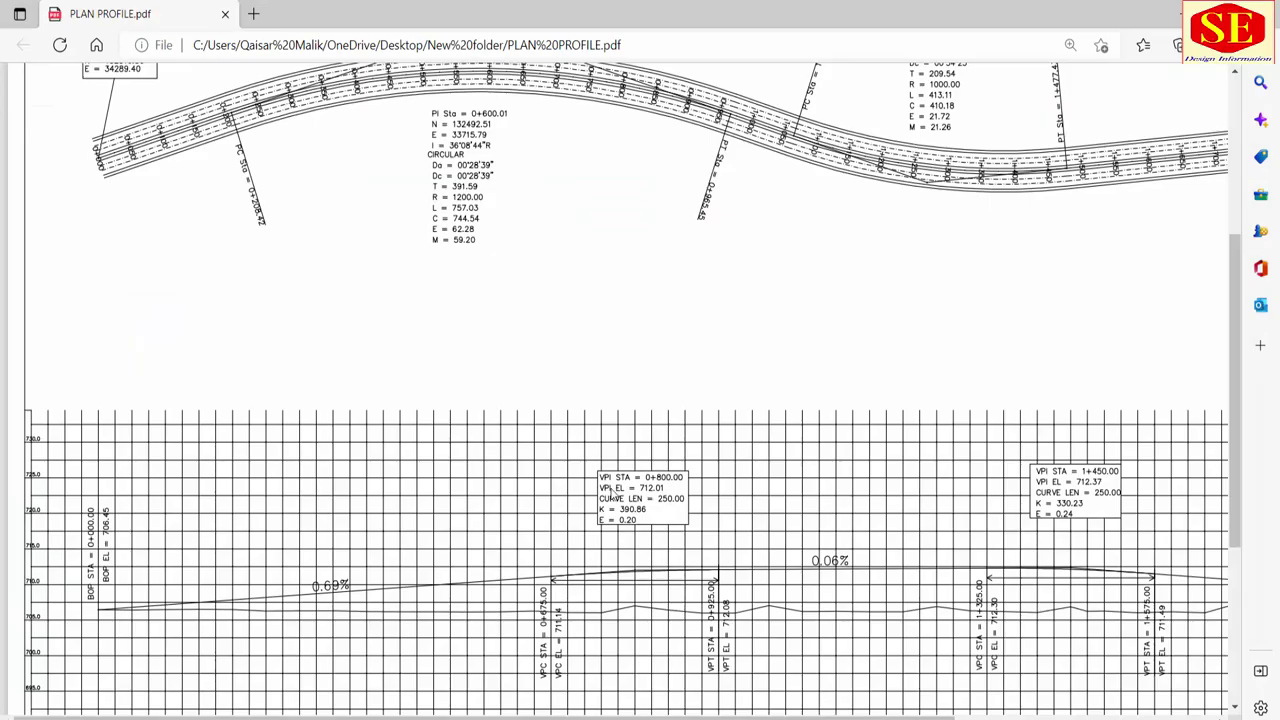
{"action": "scroll", "coordinate": [850, 530], "scroll_direction": "down", "scroll_amount": 2}
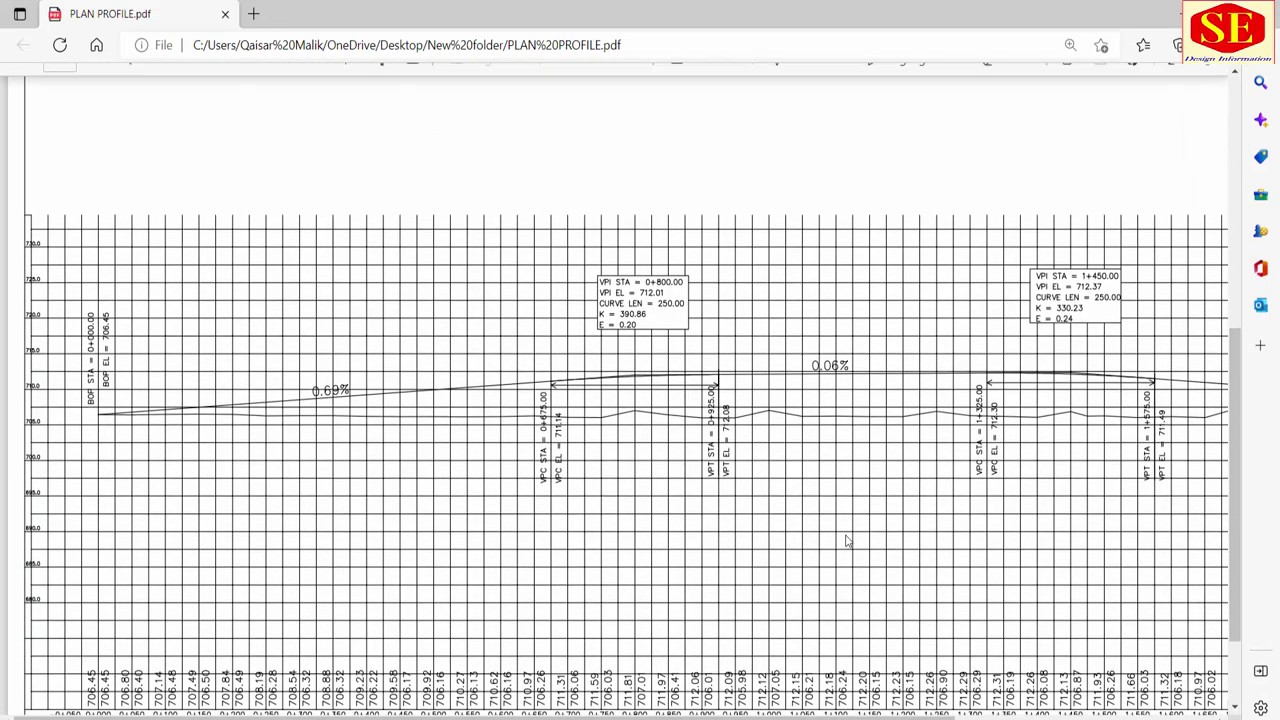
{"action": "scroll", "coordinate": [773, 528], "scroll_direction": "up", "scroll_amount": 2}
{"action": "scroll", "coordinate": [775, 530], "scroll_direction": "up", "scroll_amount": 1}
{"action": "scroll", "coordinate": [700, 430], "scroll_direction": "up", "scroll_amount": 1}
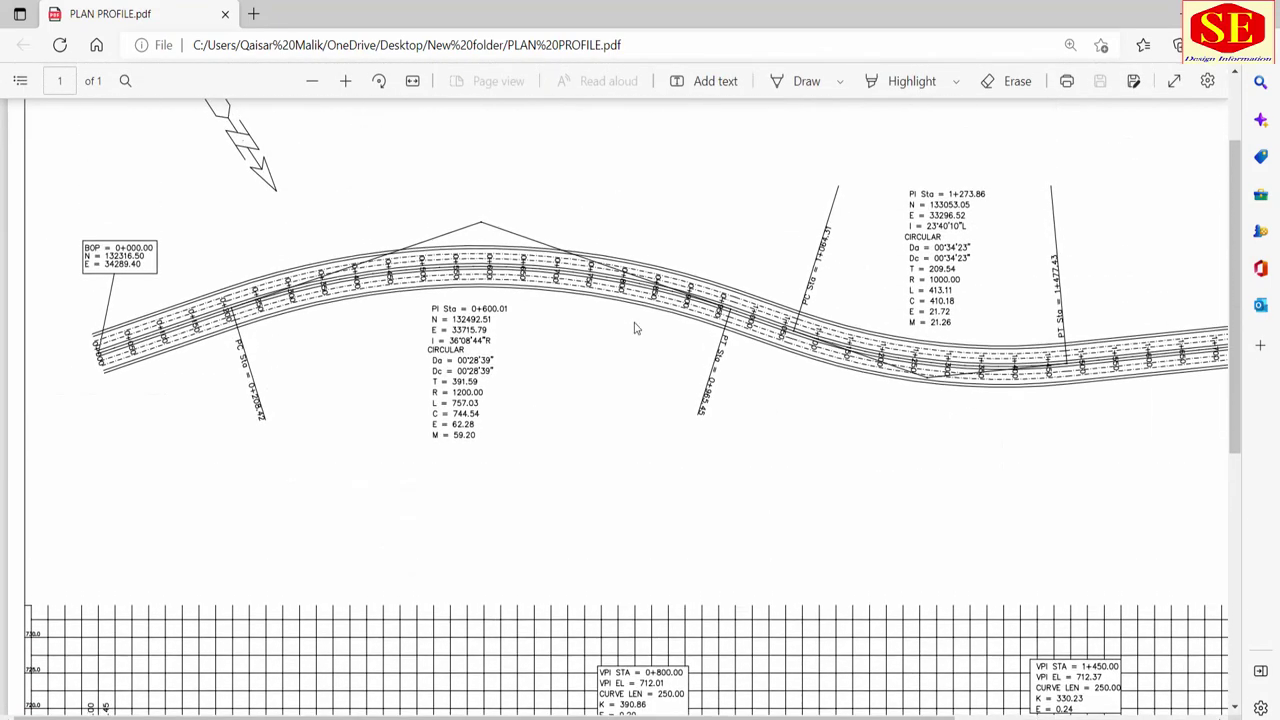
{"action": "scroll", "coordinate": [814, 414], "scroll_direction": "down", "scroll_amount": 3}
{"action": "scroll", "coordinate": [690, 478], "scroll_direction": "down", "scroll_amount": 1}
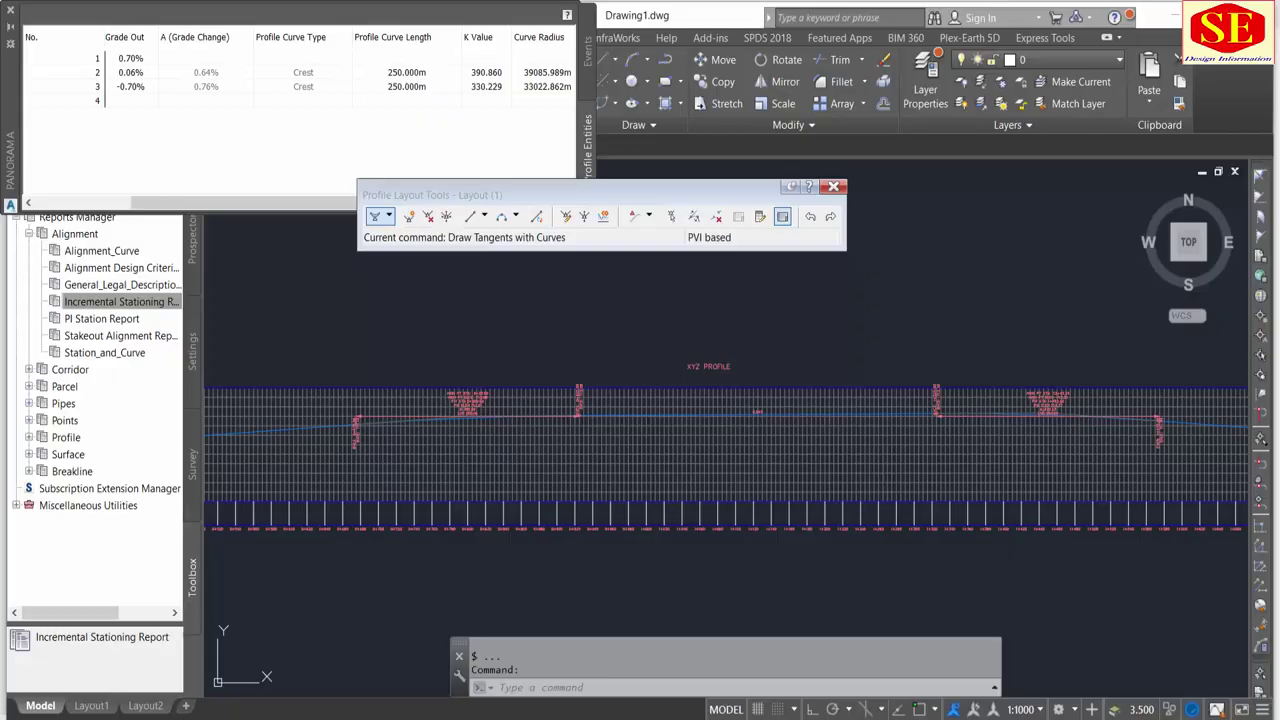
- Close the Panorama profile entities grid and the Profile Layout Tools
{"action": "scroll", "coordinate": [729, 527], "scroll_direction": "down", "scroll_amount": 2}
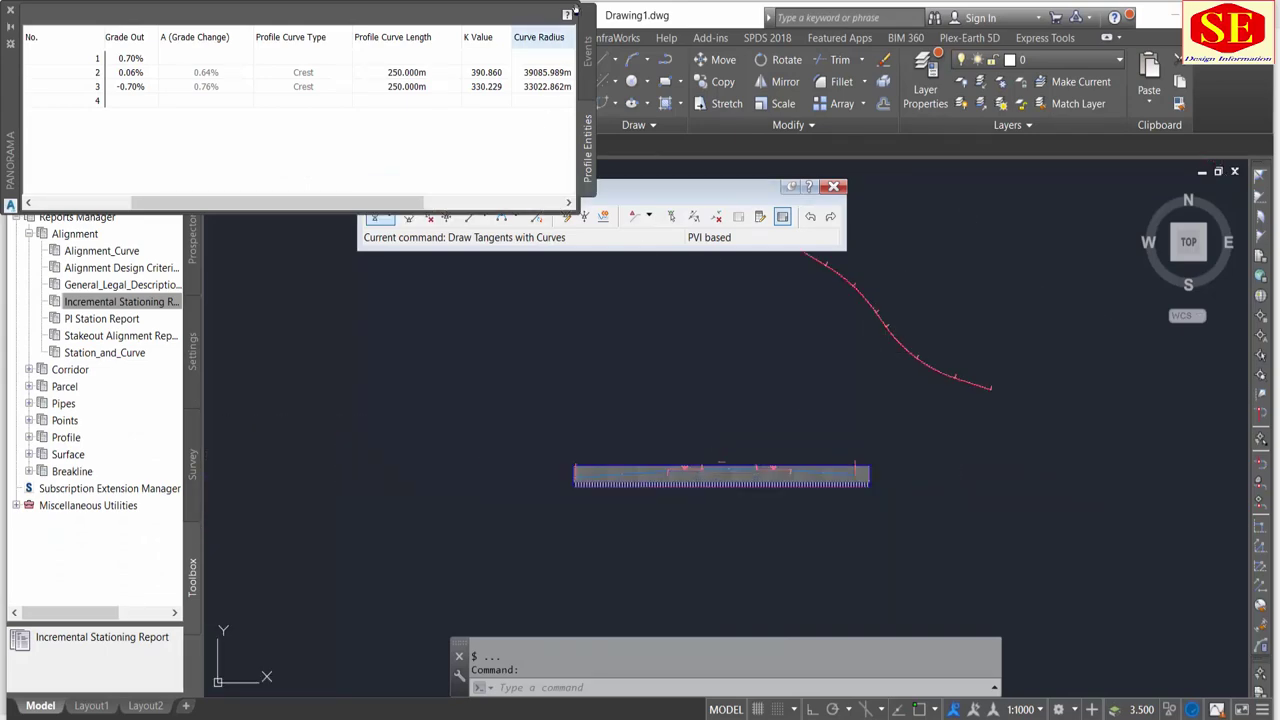
{"action": "left_click", "coordinate": [782, 216]}
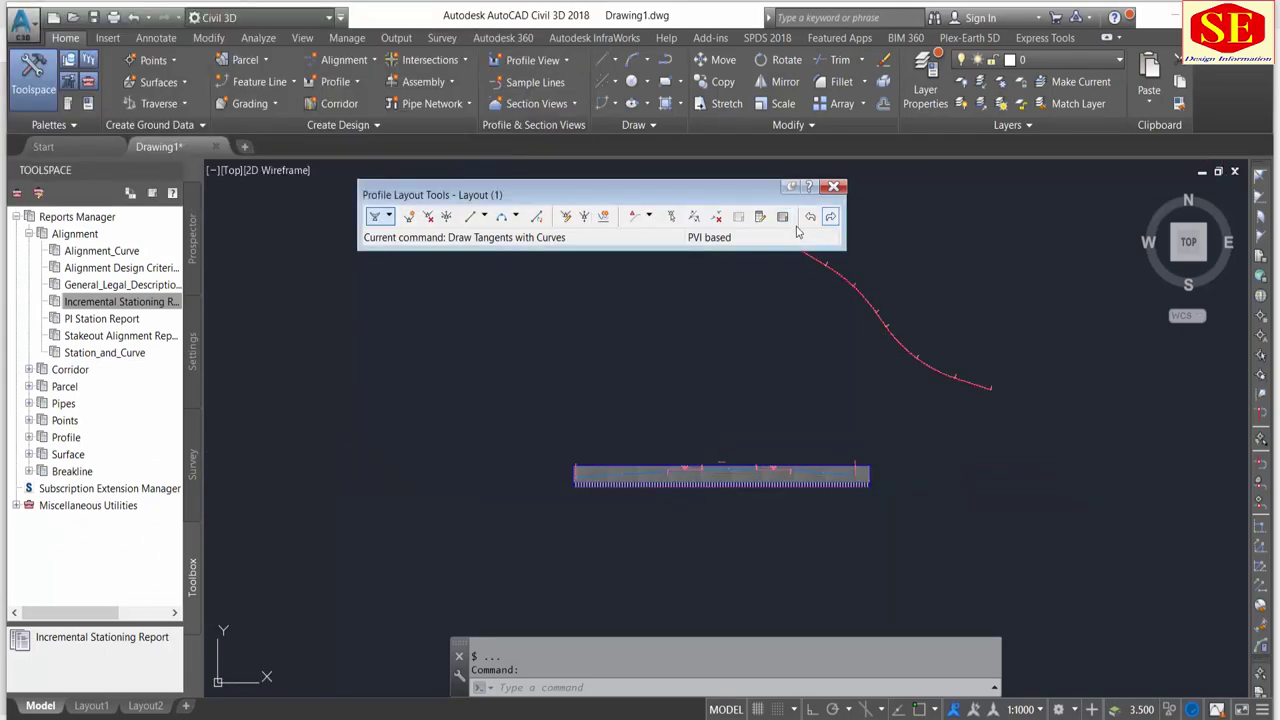
{"action": "left_click", "coordinate": [833, 187]}
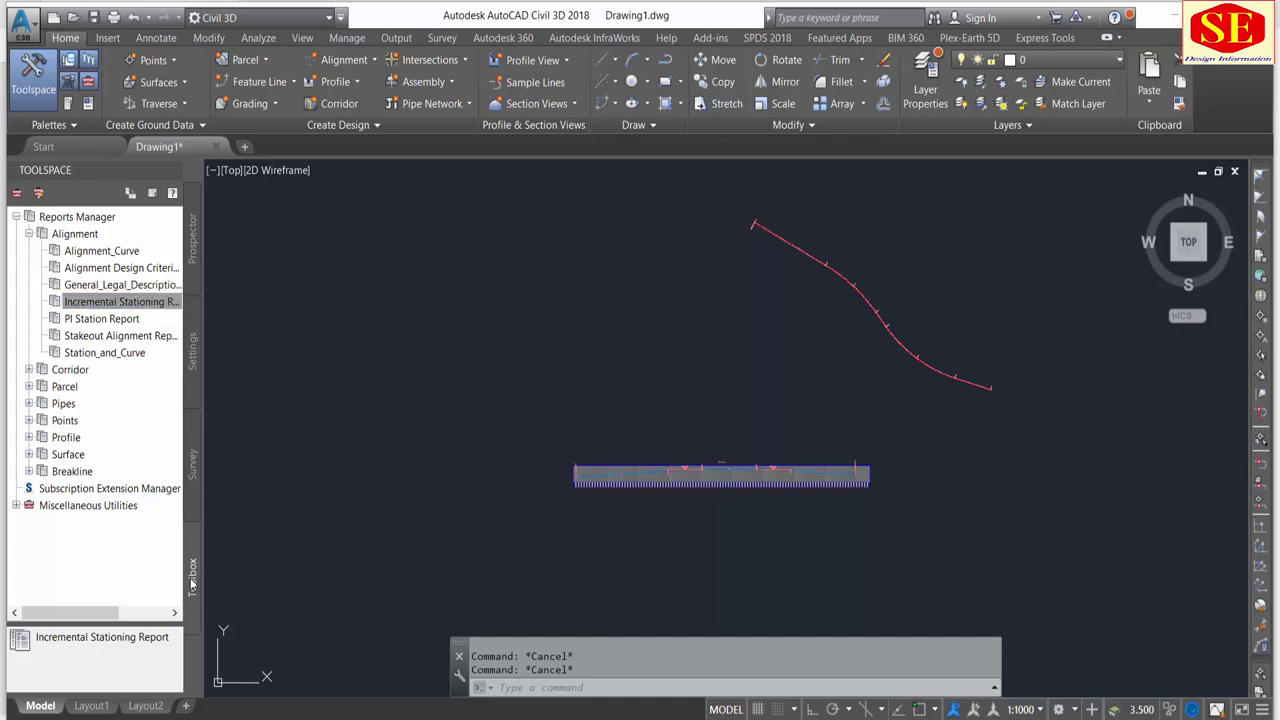
- Collapse Alignment in Reports Manager, expand the Profile reports, and widen the Toolspace palette
{"action": "left_click", "coordinate": [29, 233]}
{"action": "left_click", "coordinate": [70, 252]}
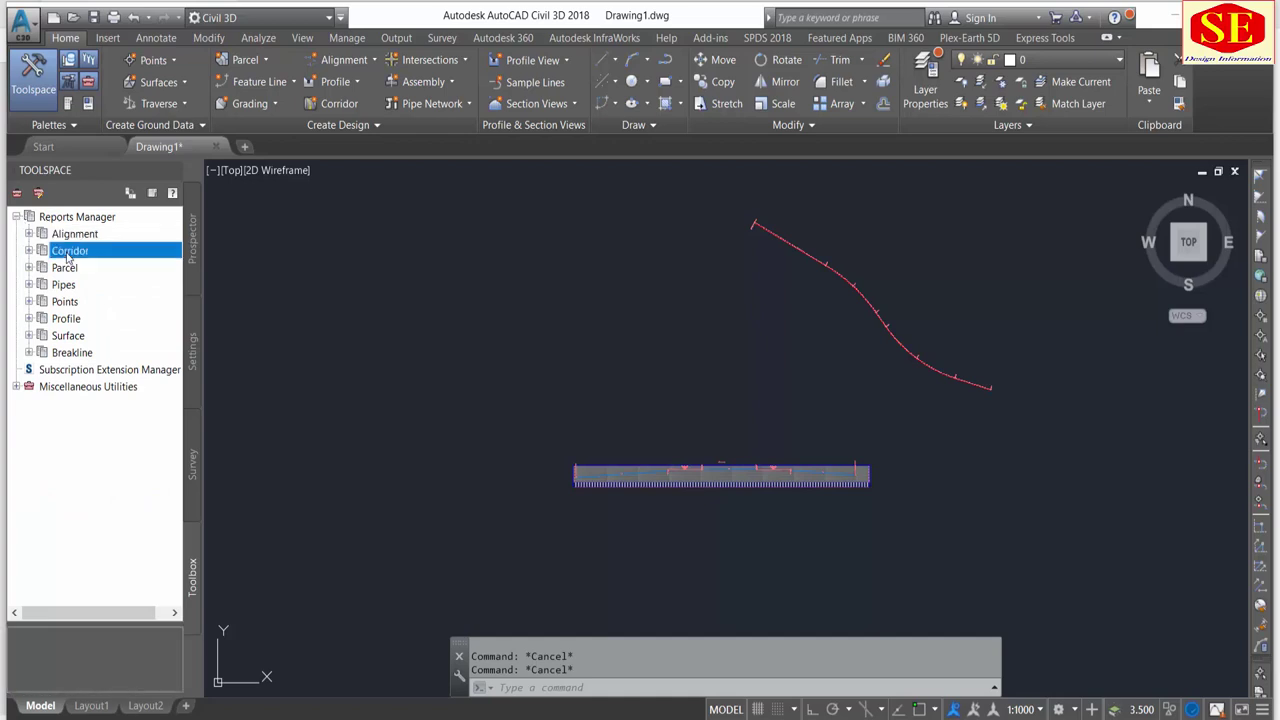
{"action": "left_click", "coordinate": [72, 268]}
{"action": "left_click", "coordinate": [67, 285]}
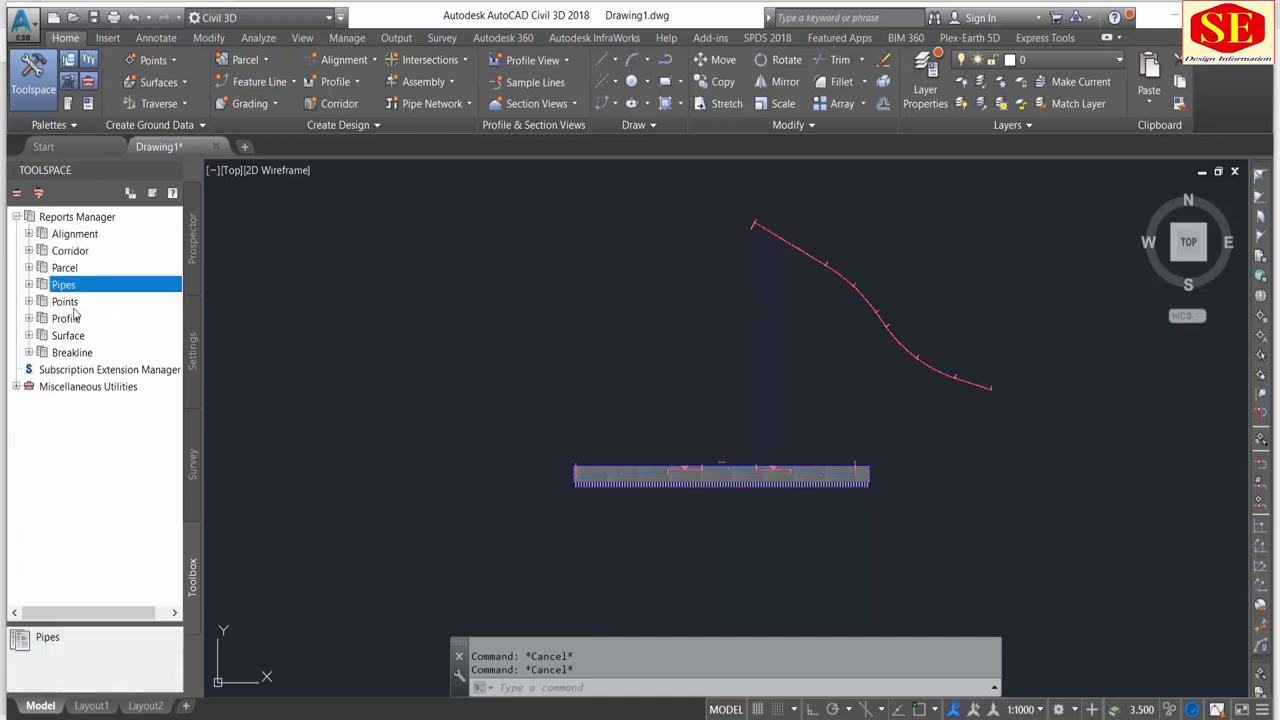
{"action": "left_click", "coordinate": [74, 302]}
{"action": "left_click", "coordinate": [78, 318]}
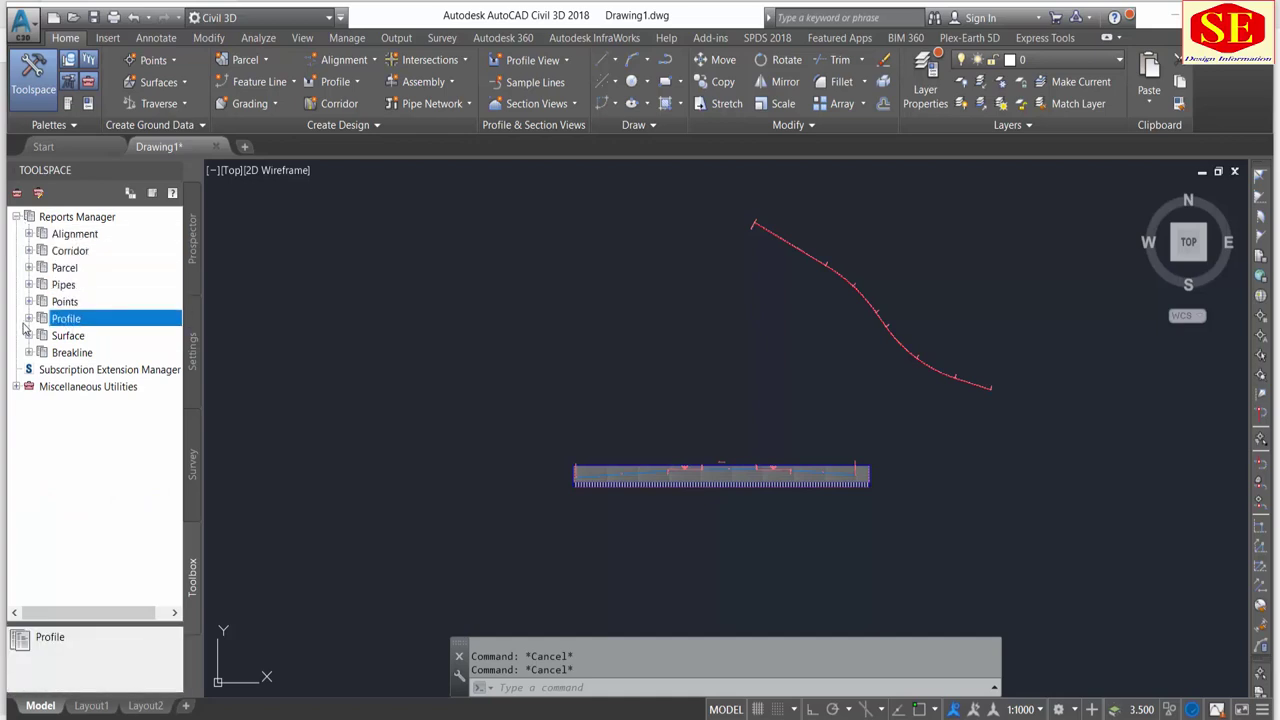
{"action": "left_click", "coordinate": [29, 319]}
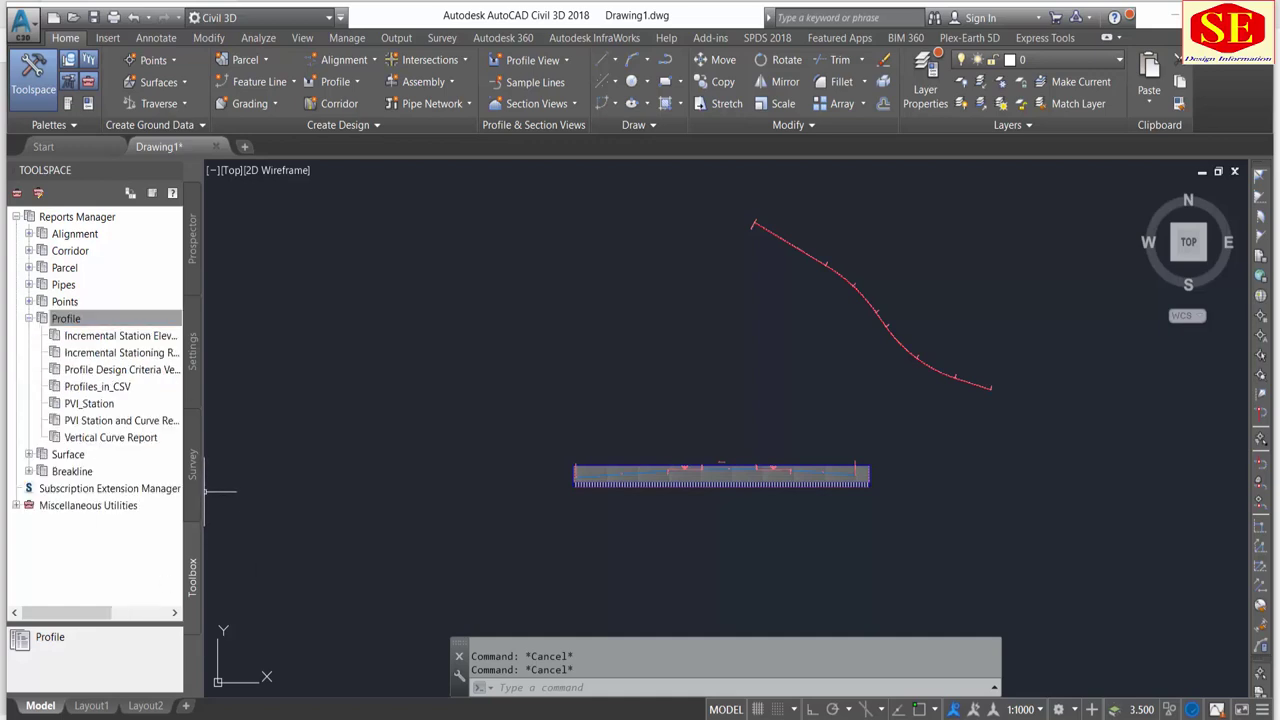
{"action": "left_click_drag", "start_coordinate": [203, 493], "coordinate": [386, 493]}
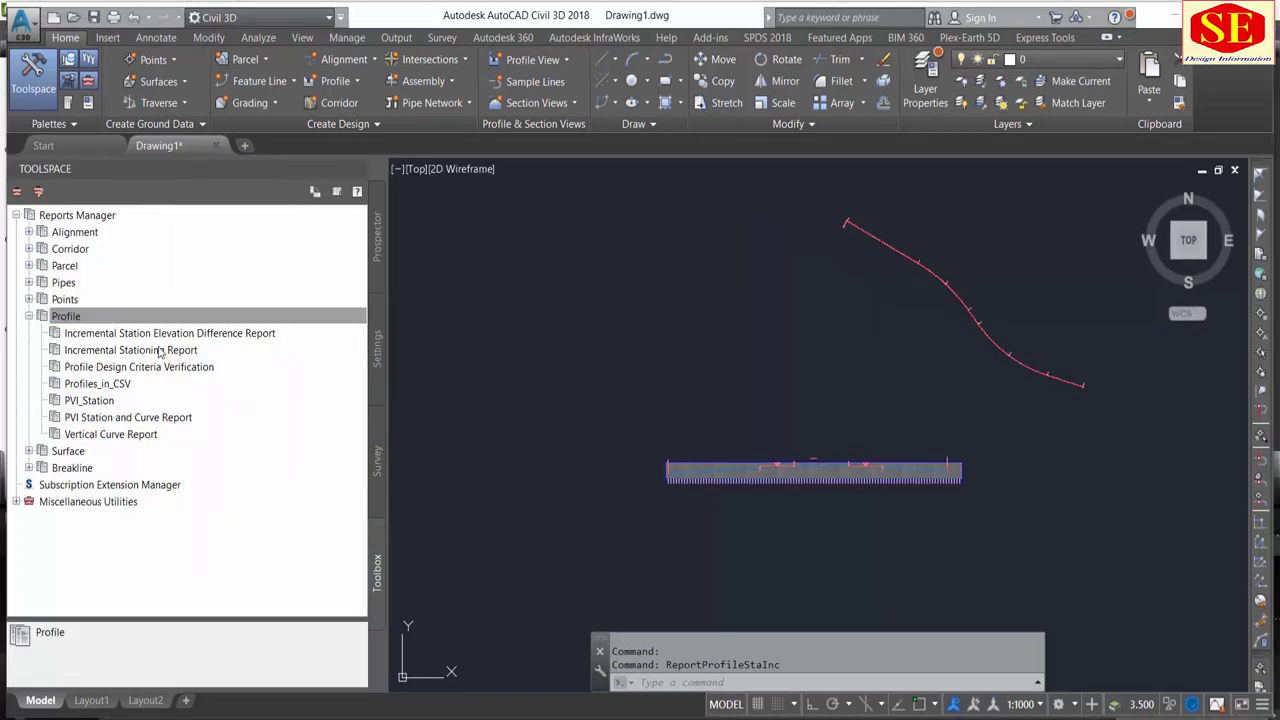
- Run the profile Incremental Stationing Report with a station increment of 1
{"action": "double_click", "coordinate": [76, 355]}
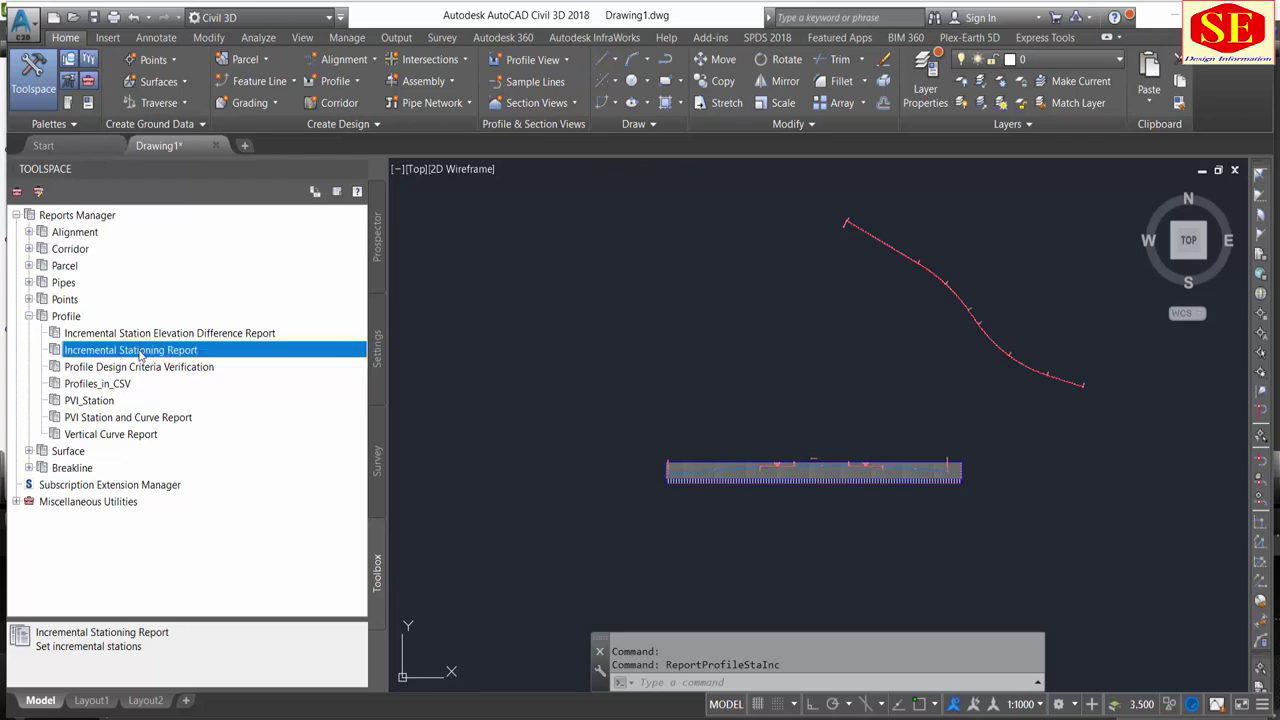
{"action": "right_click", "coordinate": [140, 354]}
{"action": "left_click", "coordinate": [190, 359]}
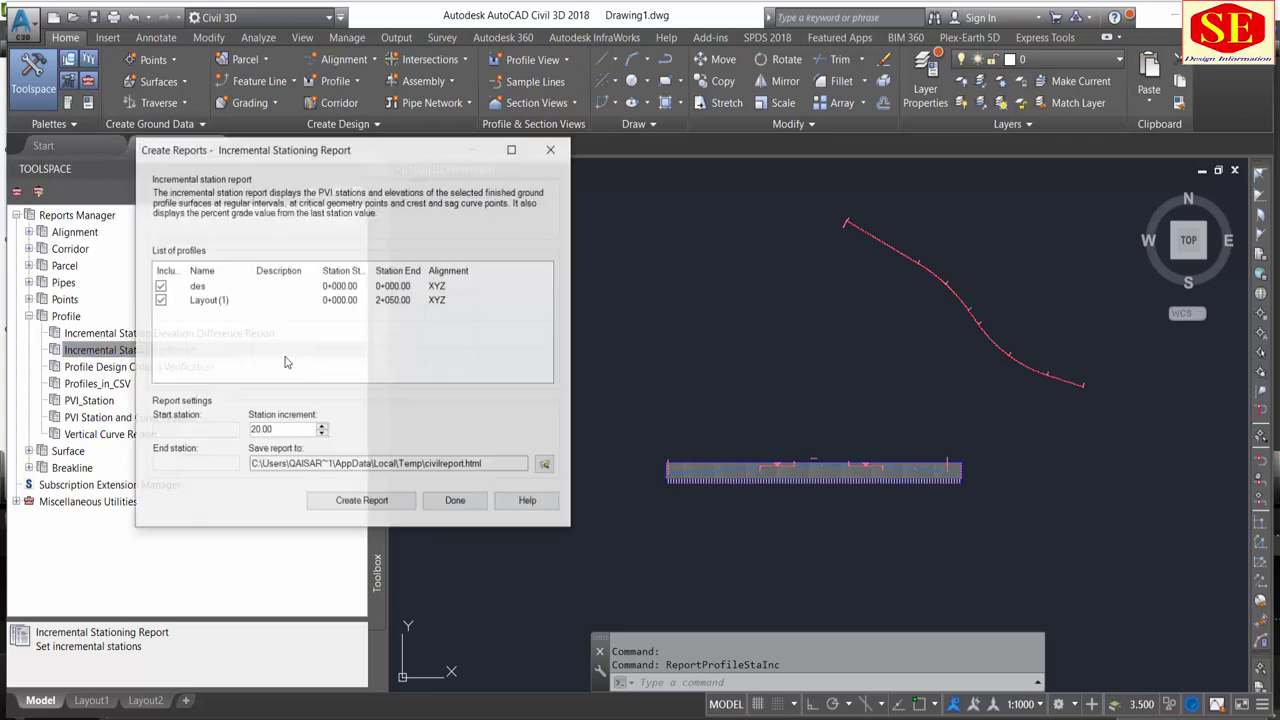
{"action": "left_click_drag", "start_coordinate": [370, 148], "coordinate": [588, 121]}
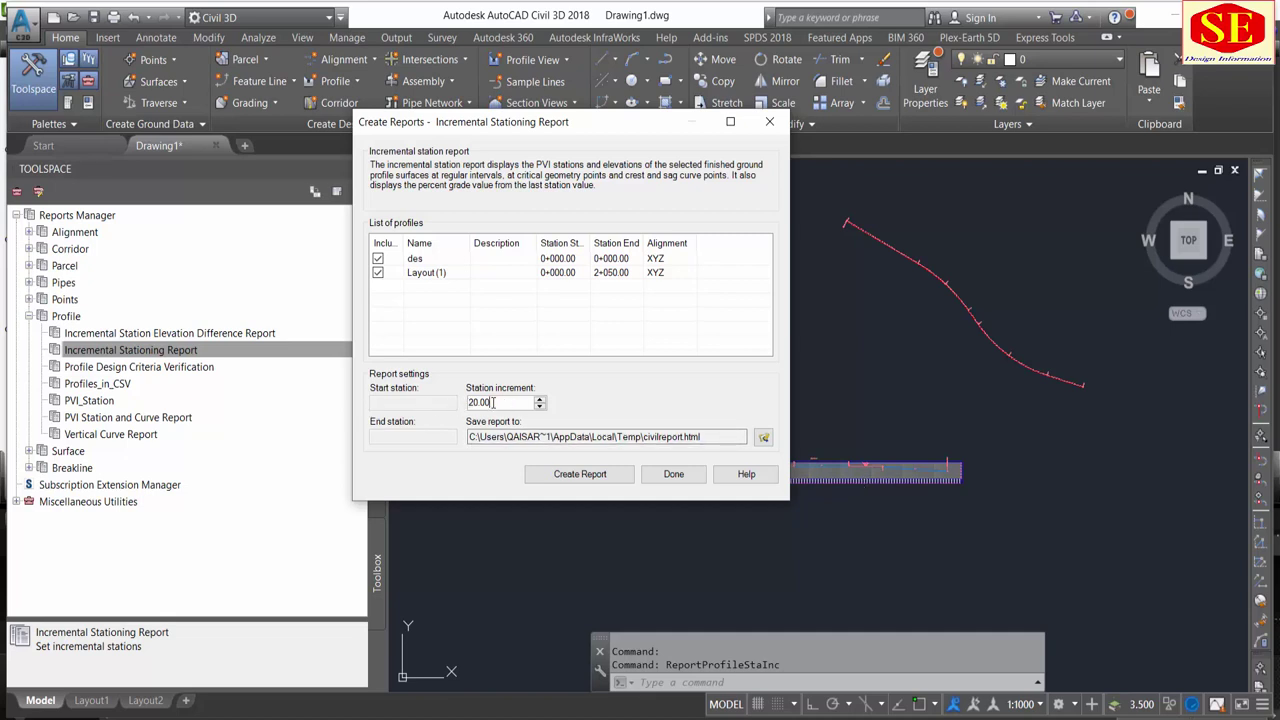
{"action": "left_click_drag", "start_coordinate": [495, 402], "coordinate": [402, 402]}
{"action": "type", "text": "1"}
{"action": "left_click", "coordinate": [548, 484]}
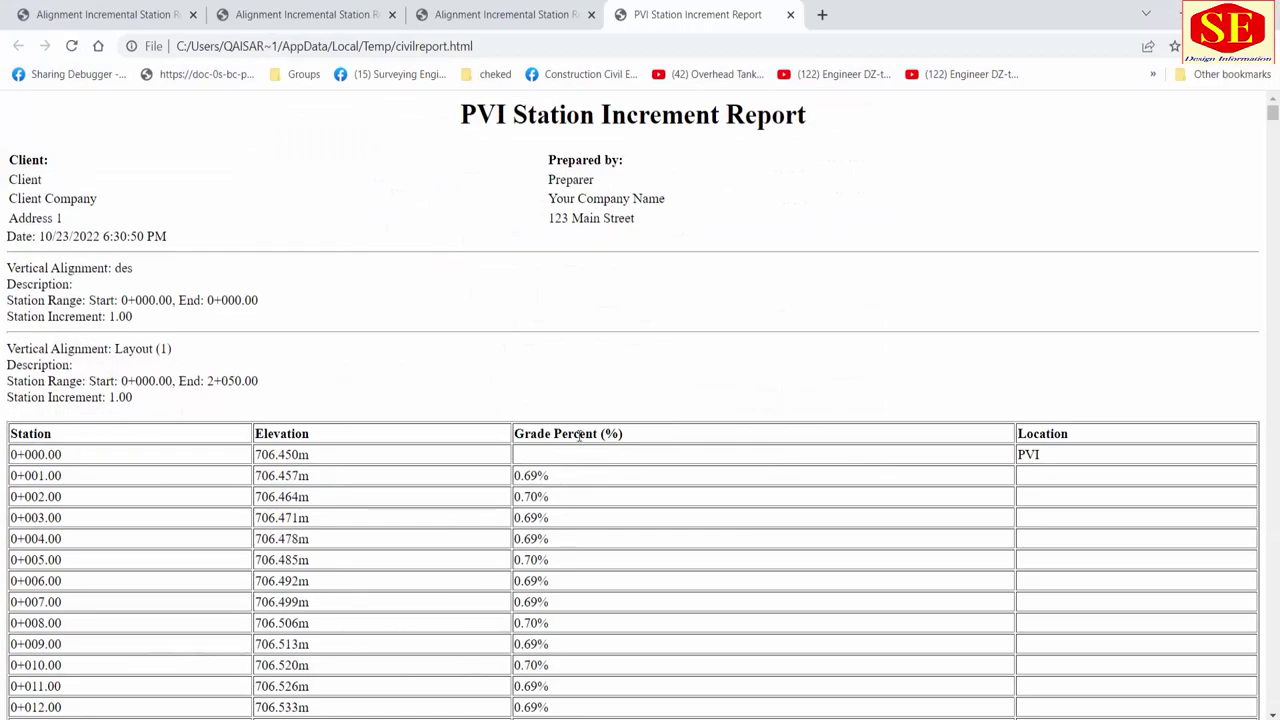
- Review the 1 m PVI Station Increment Report in Chrome, comparing it with the alignment report
{"action": "scroll", "coordinate": [640, 357], "scroll_direction": "down", "scroll_amount": 3}
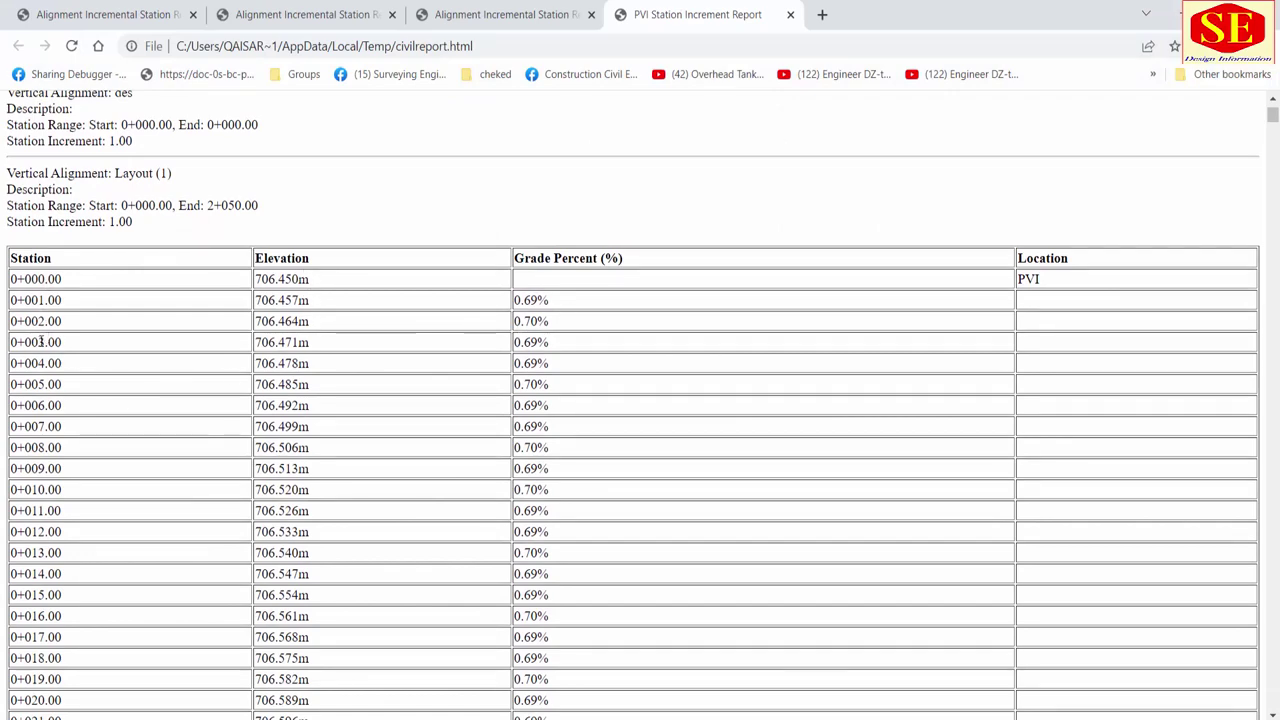
{"action": "scroll", "coordinate": [287, 345], "scroll_direction": "down", "scroll_amount": 2}
{"action": "scroll", "coordinate": [470, 300], "scroll_direction": "down", "scroll_amount": 9}
{"action": "scroll", "coordinate": [650, 255], "scroll_direction": "down", "scroll_amount": 7}
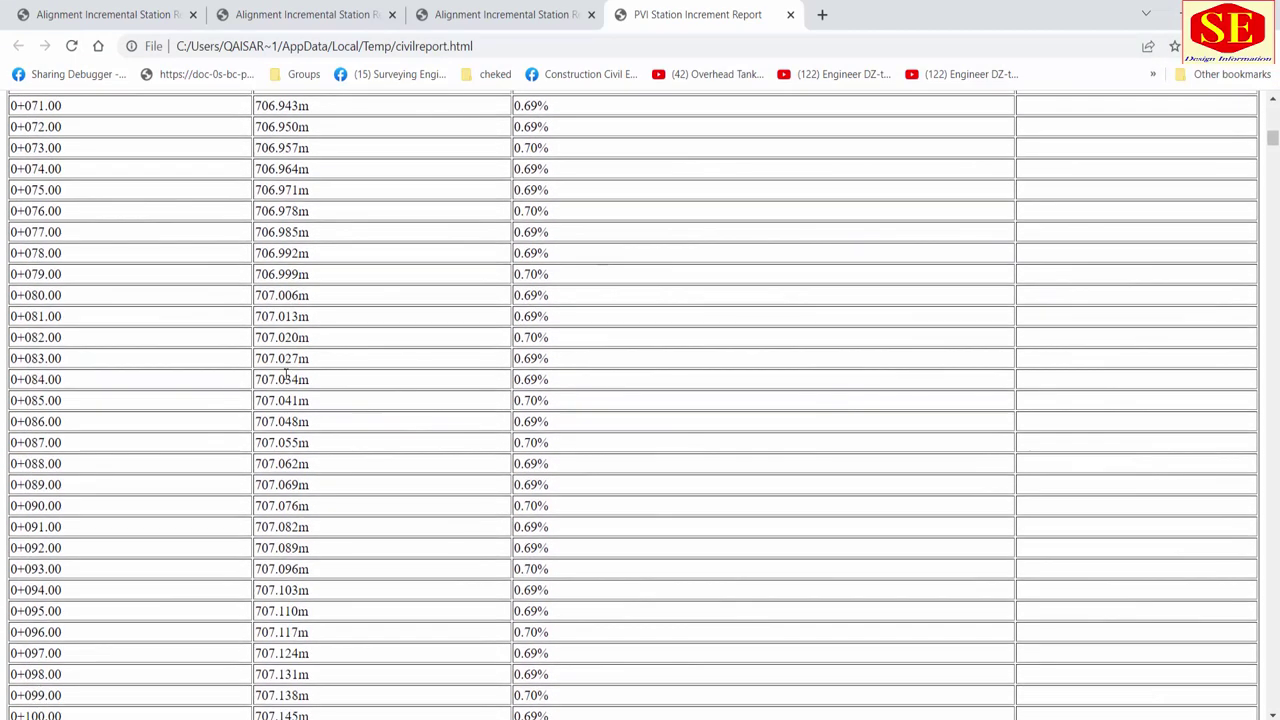
{"action": "scroll", "coordinate": [1015, 167], "scroll_direction": "down", "scroll_amount": 11}
{"action": "scroll", "coordinate": [1015, 167], "scroll_direction": "down", "scroll_amount": 1}
{"action": "left_click_drag", "start_coordinate": [1272, 157], "coordinate": [1272, 703]}
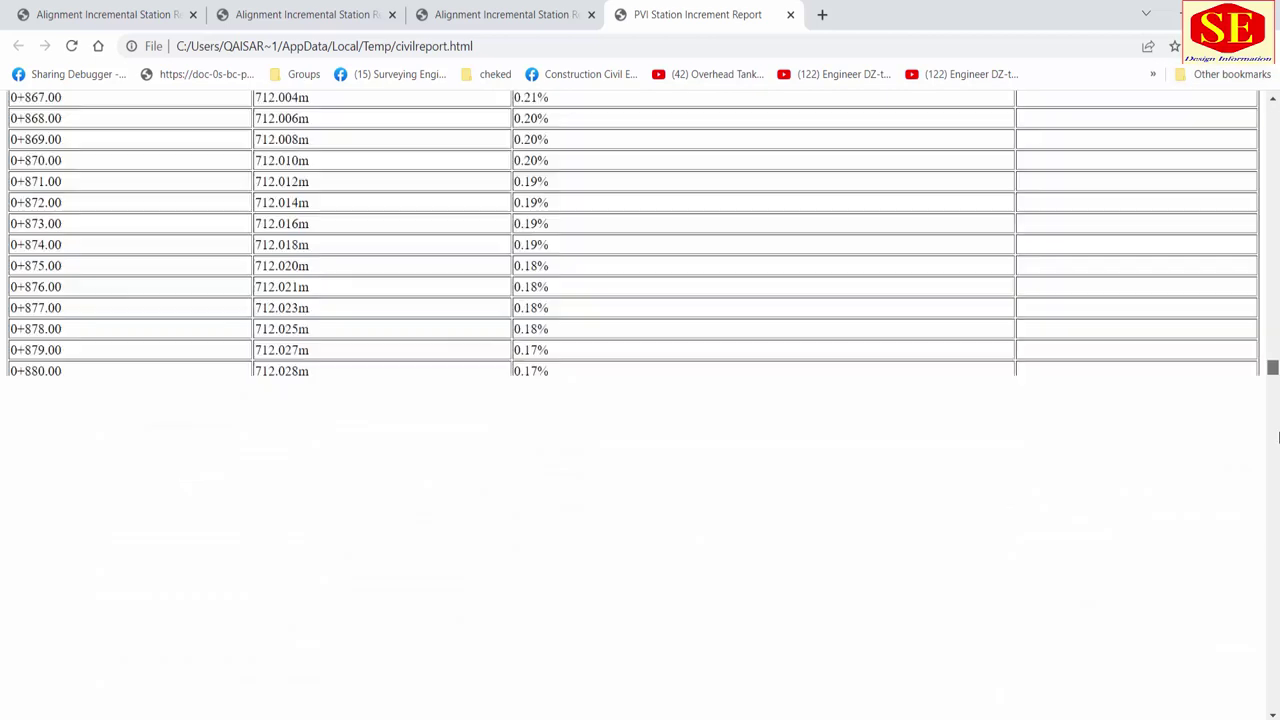
{"action": "scroll", "coordinate": [363, 517], "scroll_direction": "up", "scroll_amount": 5}
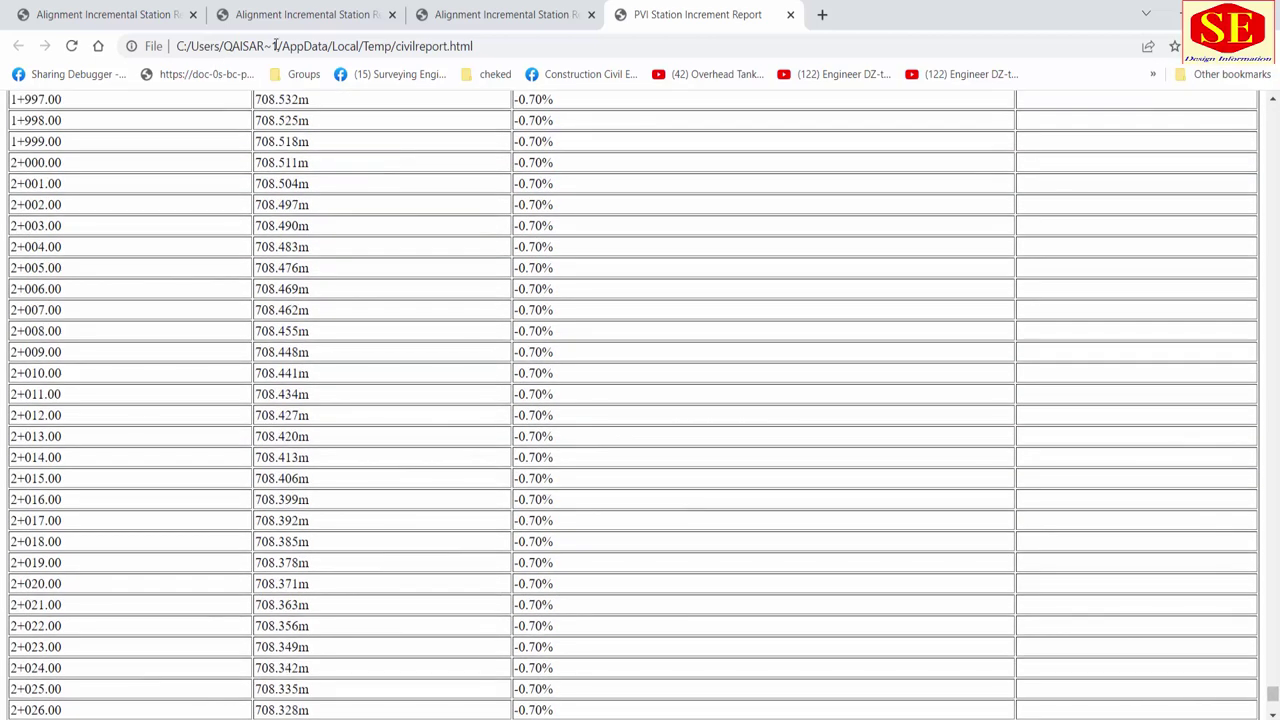
{"action": "left_click", "coordinate": [60, 8]}
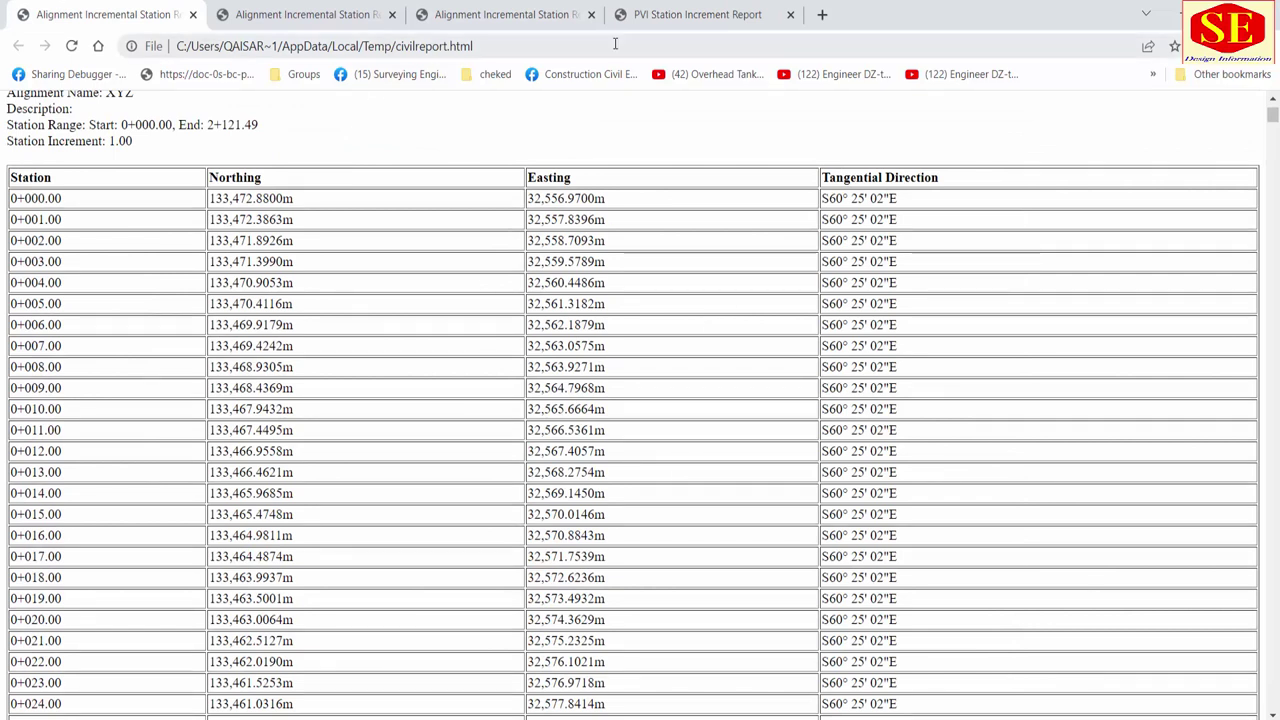
{"action": "left_click", "coordinate": [663, 12]}
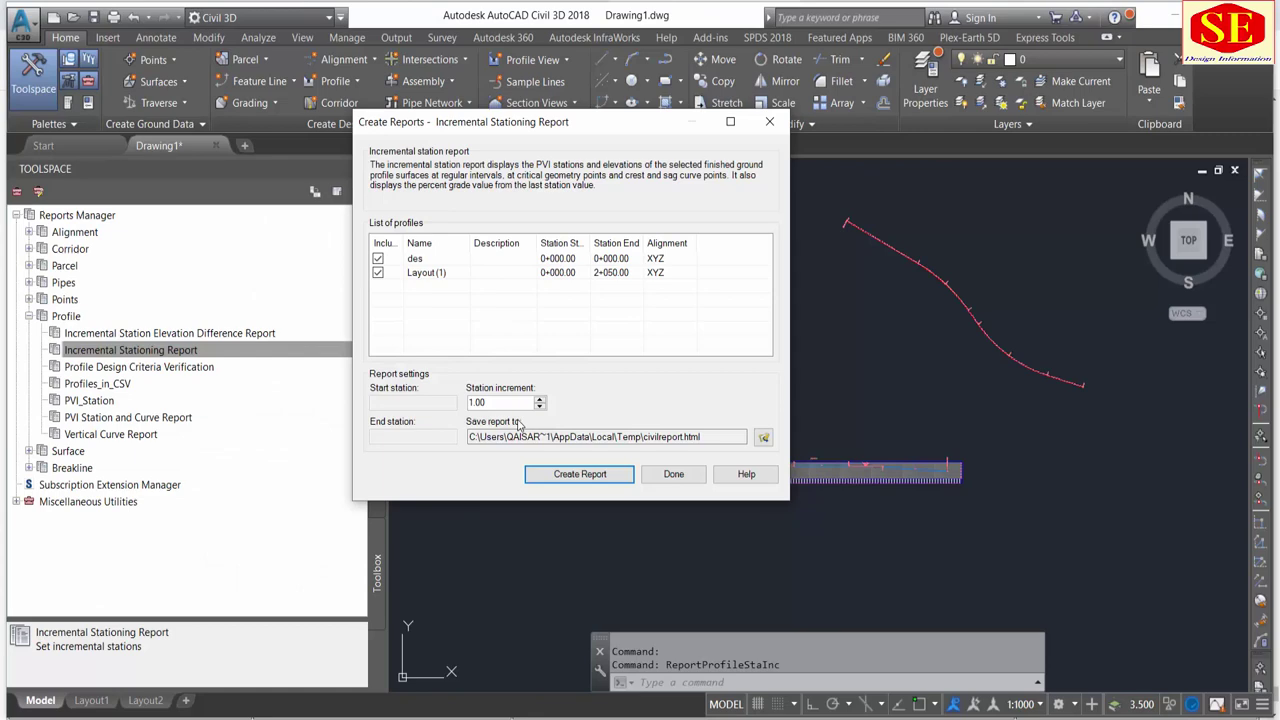
- Regenerate the profile report at 20 m, then at 50 m station increments
{"action": "double_click", "coordinate": [490, 402]}
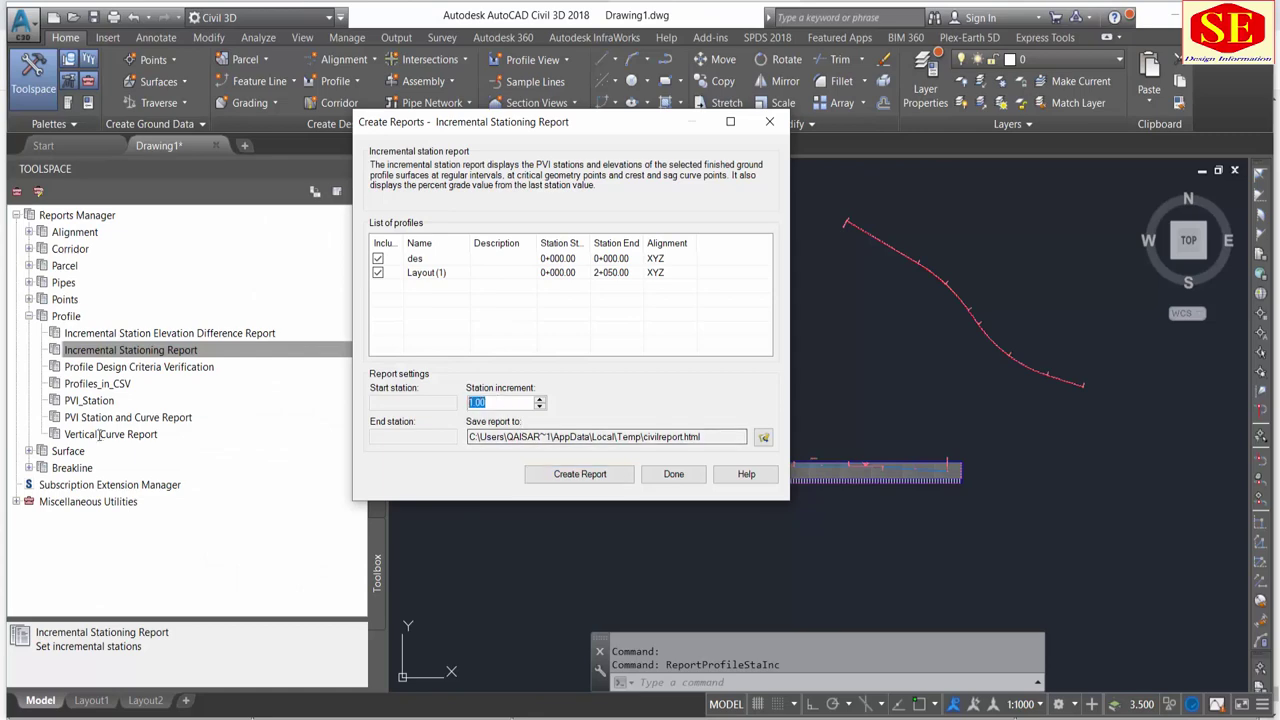
{"action": "type", "text": "20"}
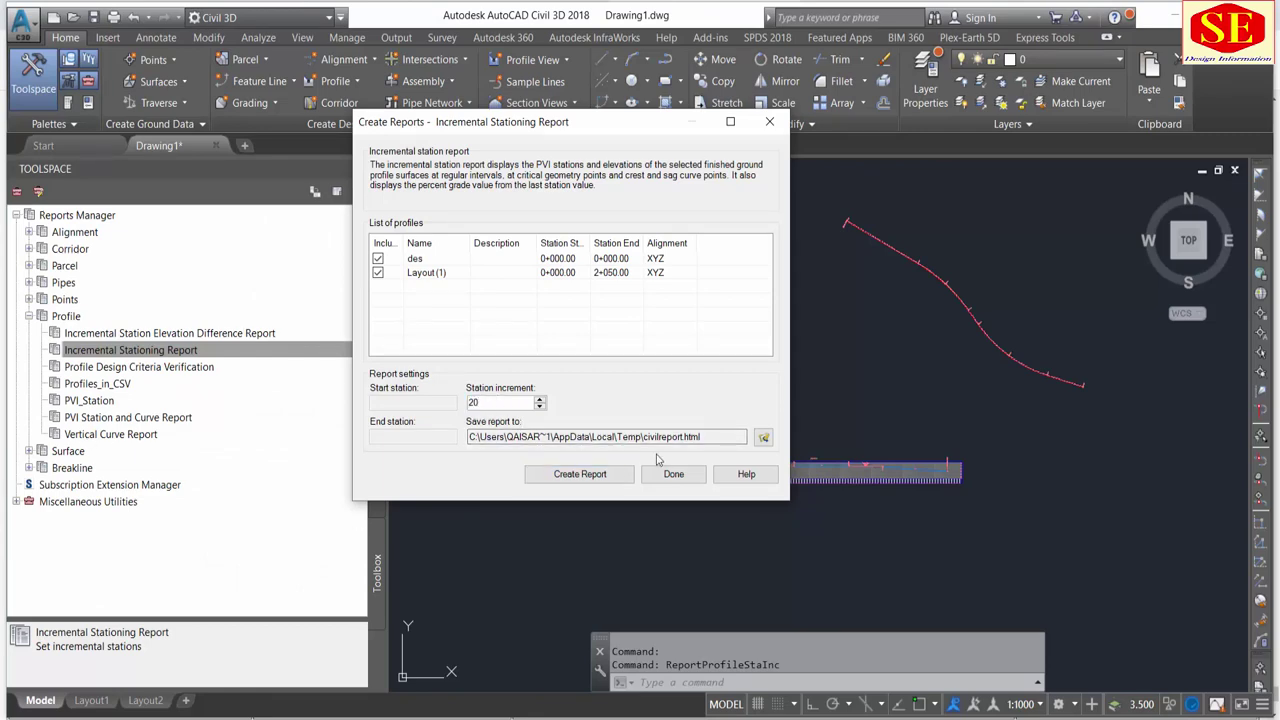
{"action": "left_click", "coordinate": [608, 474]}
{"action": "scroll", "coordinate": [120, 491], "scroll_direction": "down", "scroll_amount": 1}
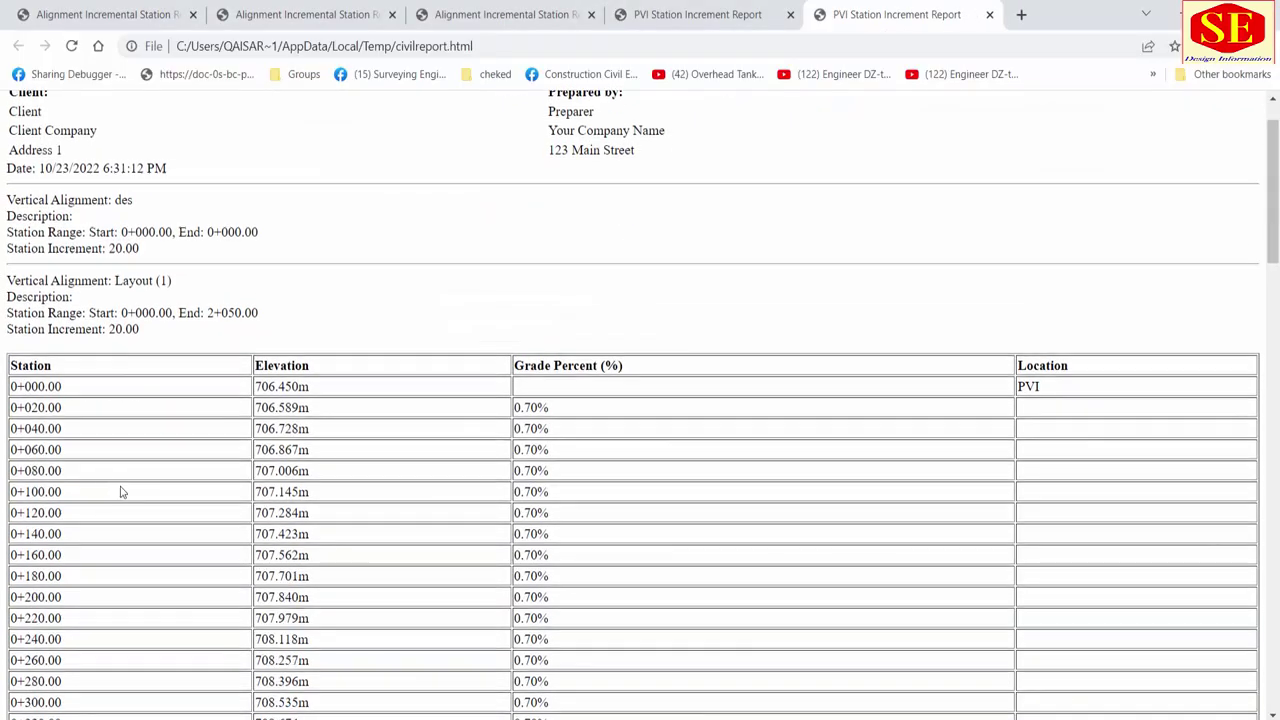
{"action": "scroll", "coordinate": [120, 491], "scroll_direction": "down", "scroll_amount": 1}
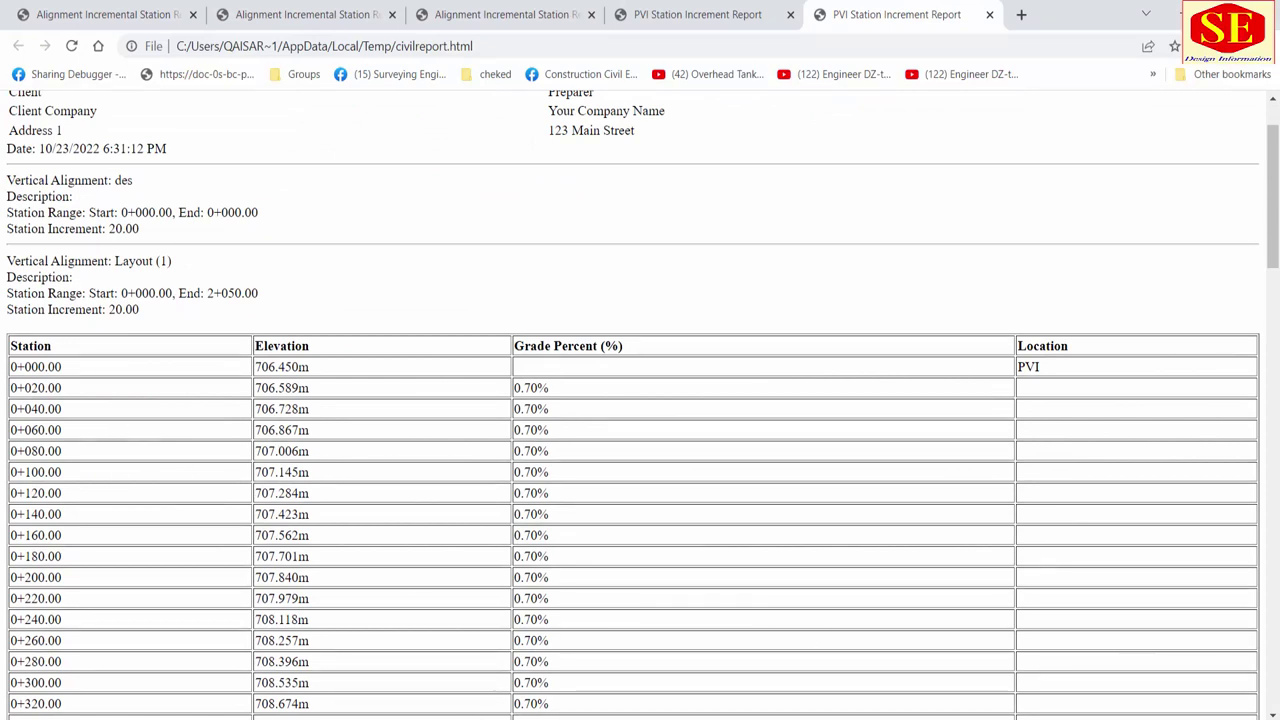
{"action": "key", "text": "alt+Tab"}
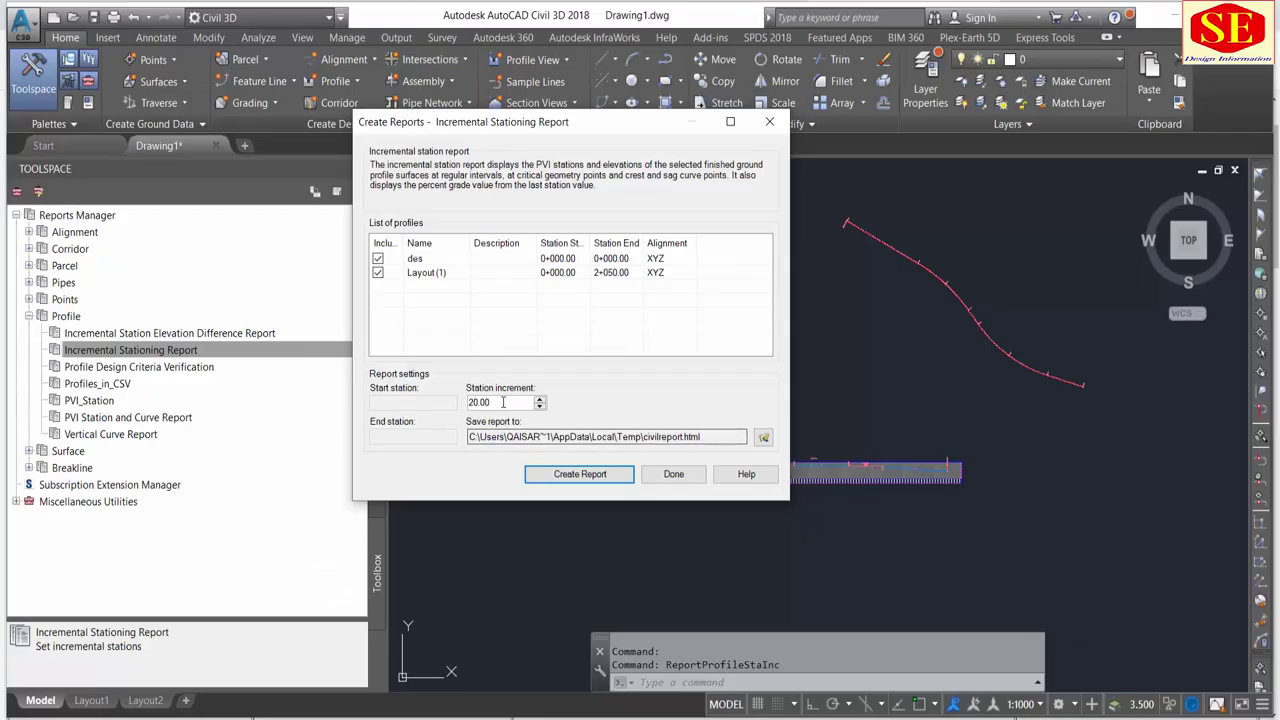
{"action": "type", "text": "50"}
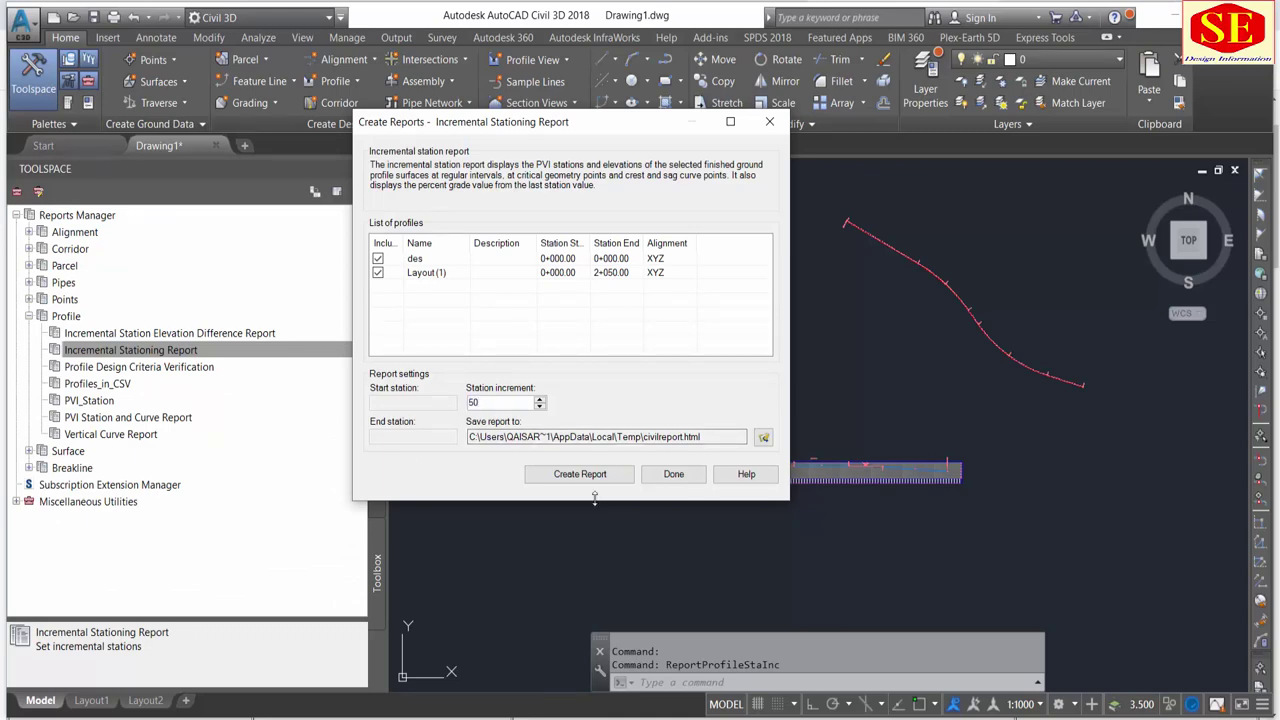
{"action": "left_click", "coordinate": [577, 473]}
- Scroll the 50 m report, then compare it with the alignment, 1 m and 20 m reports
{"action": "scroll", "coordinate": [408, 475], "scroll_direction": "down", "scroll_amount": 3}
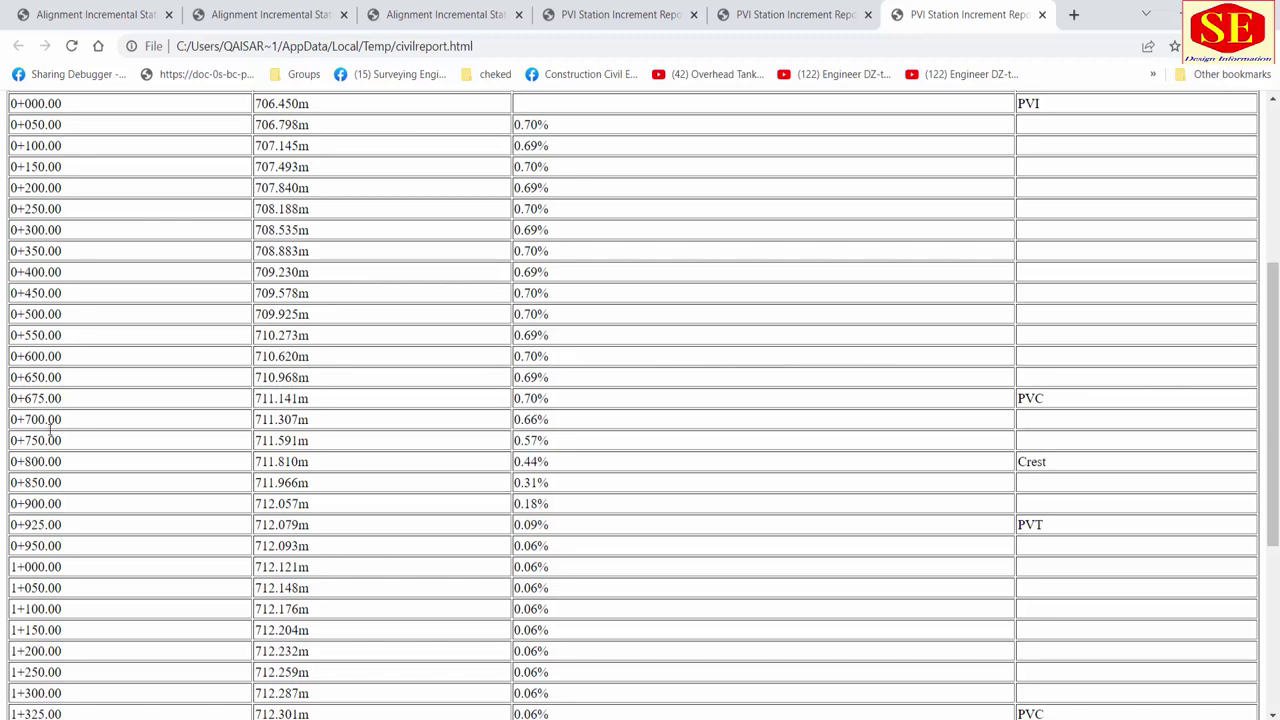
{"action": "left_click", "coordinate": [100, 14]}
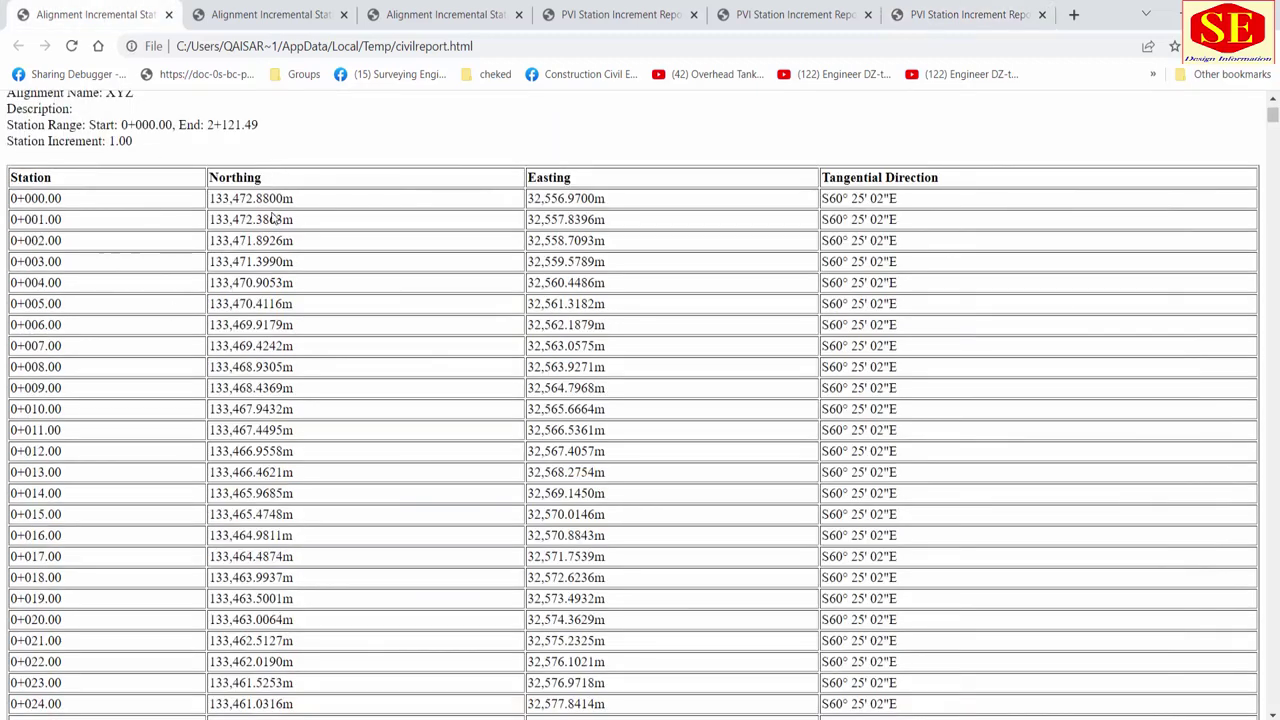
{"action": "left_click", "coordinate": [620, 16]}
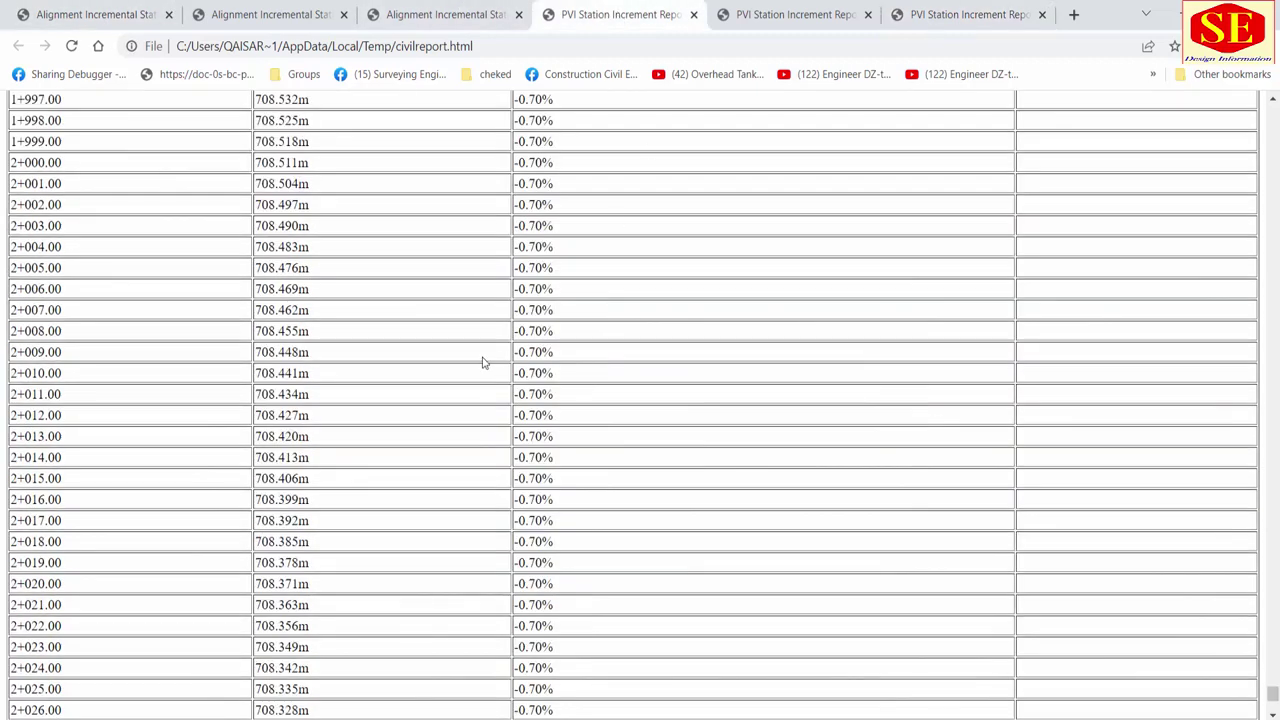
{"action": "left_click", "coordinate": [795, 18]}
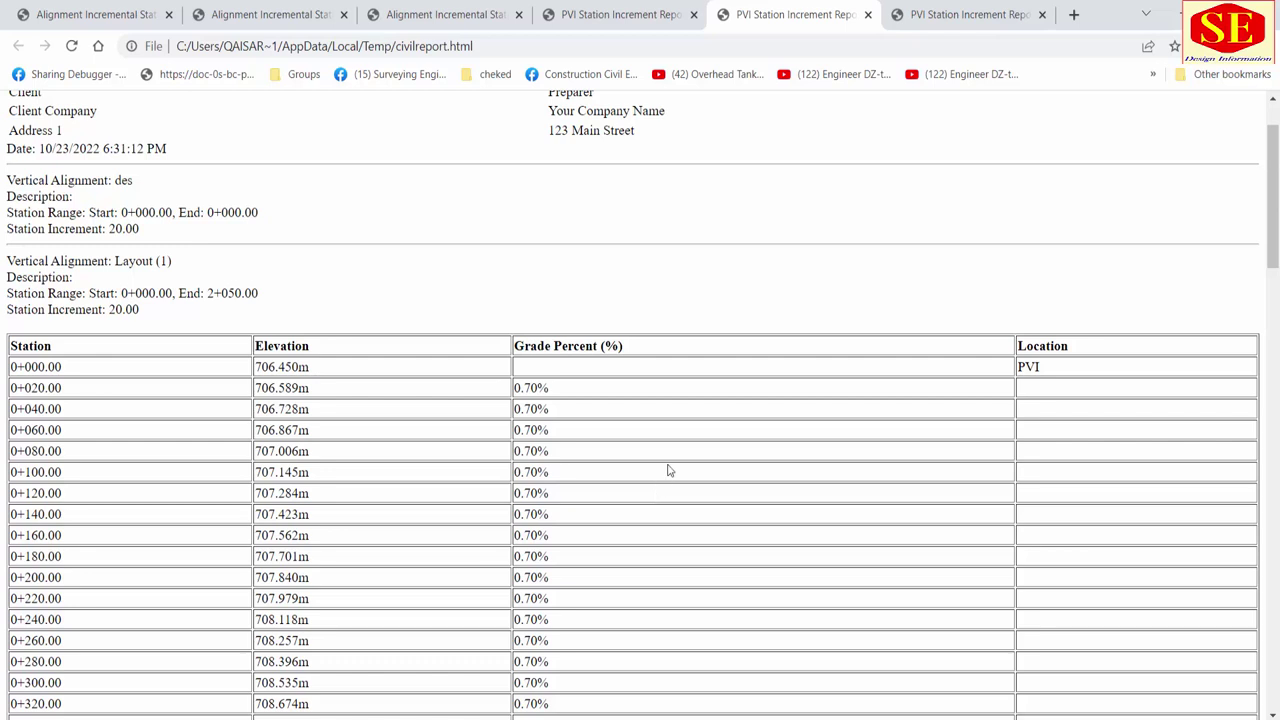
- Bring Civil 3D's Create Reports dialog for the profile report back to the front
{"action": "key", "text": "alt+Tab"}
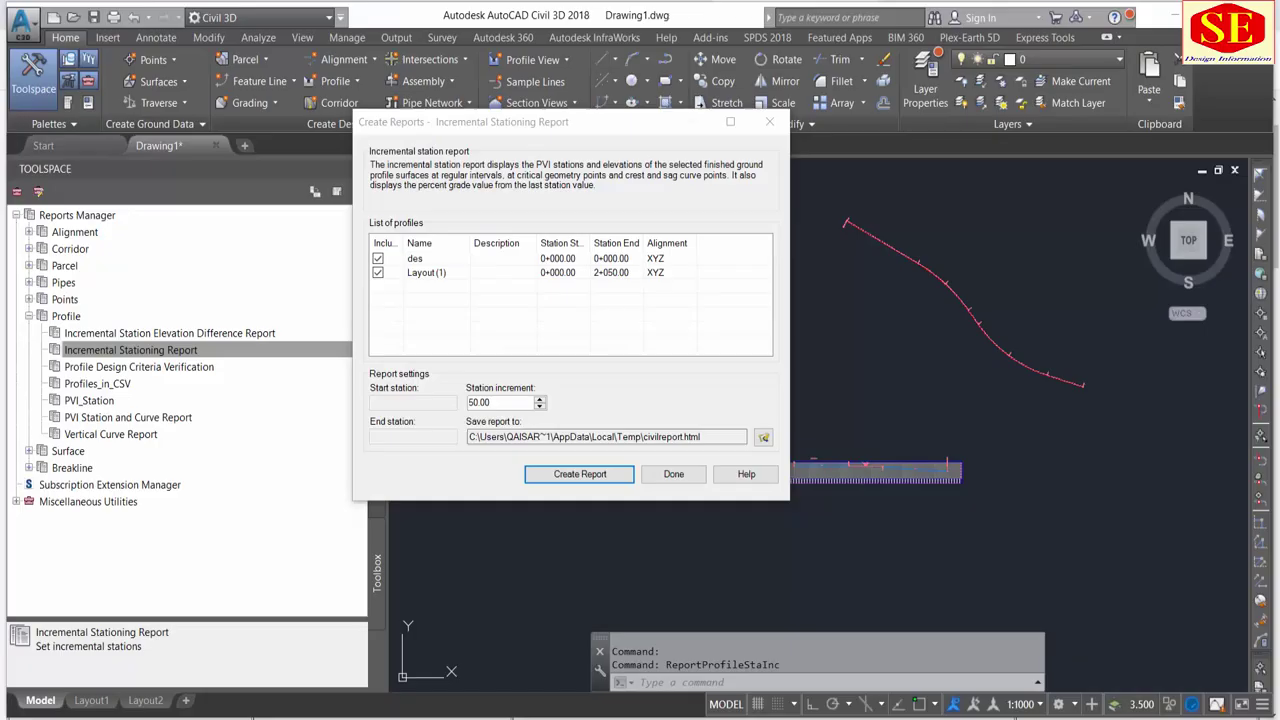